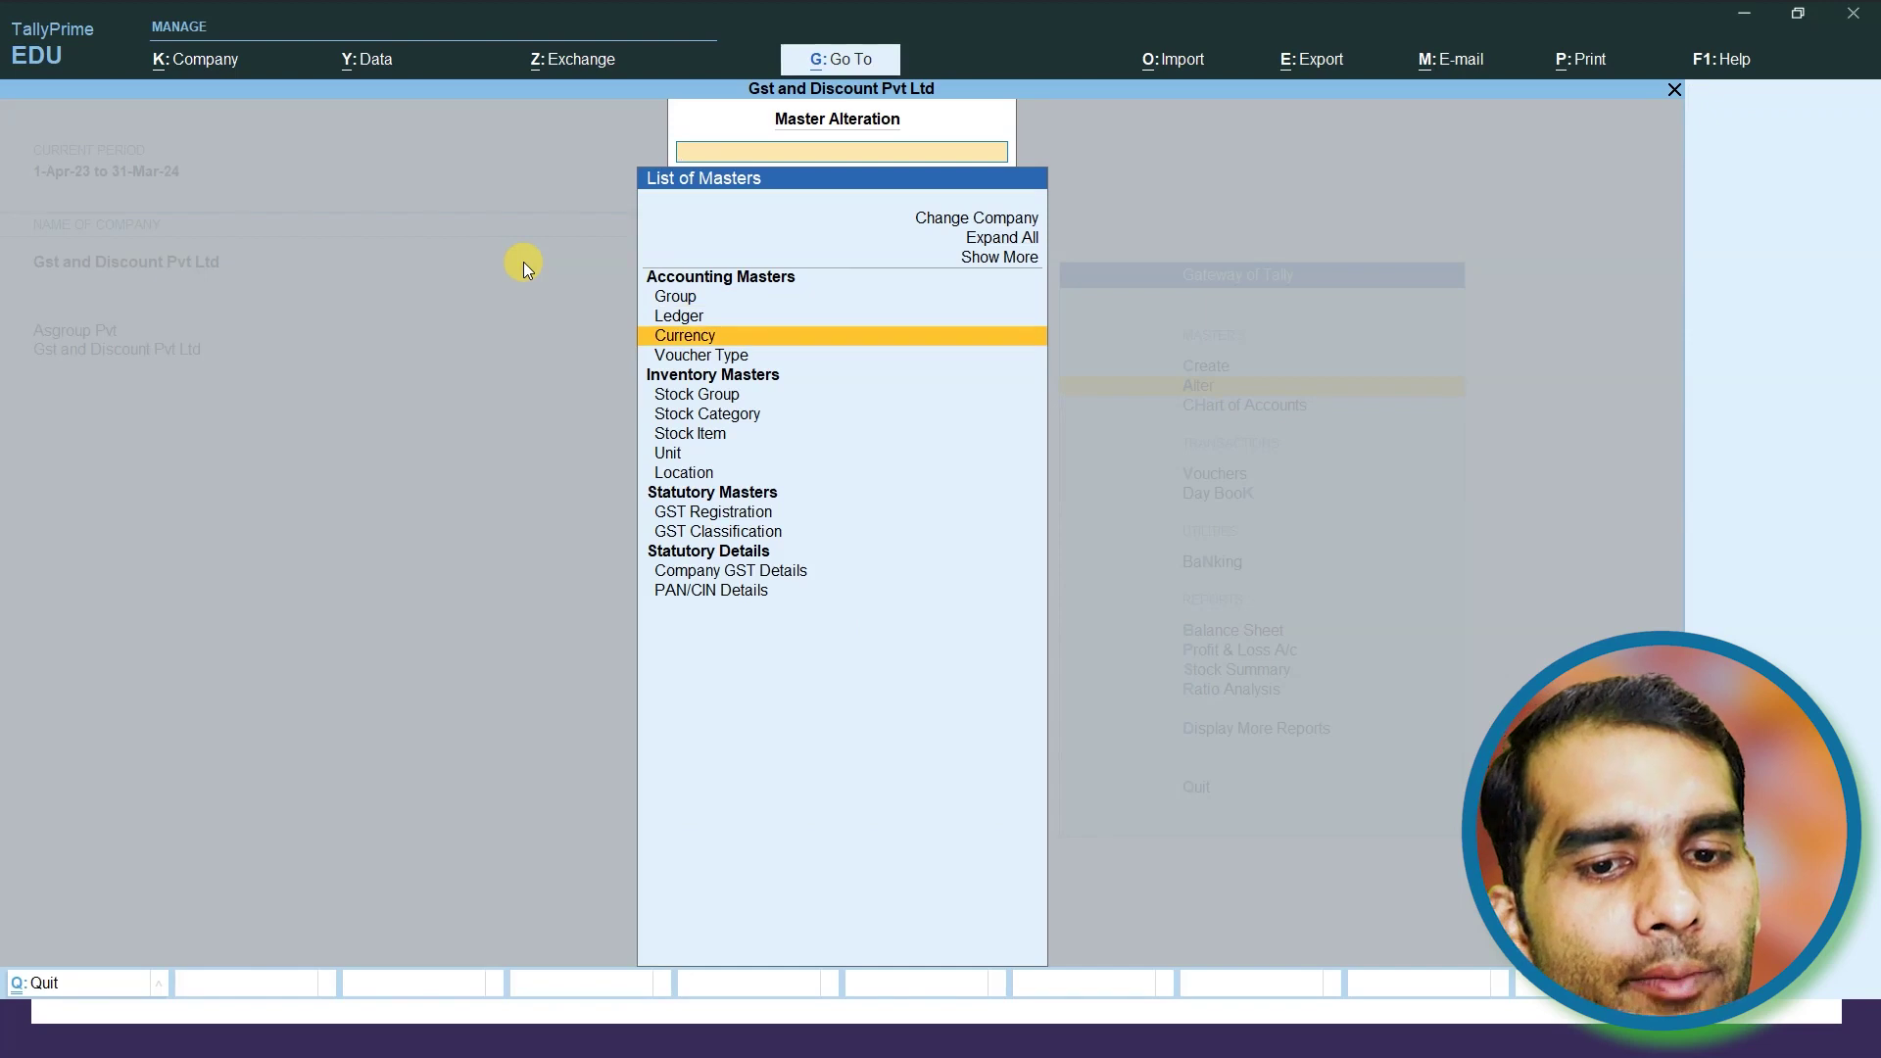
Review the registration type in the Uttar Pradesh GST registration and accept its details
key("Return")
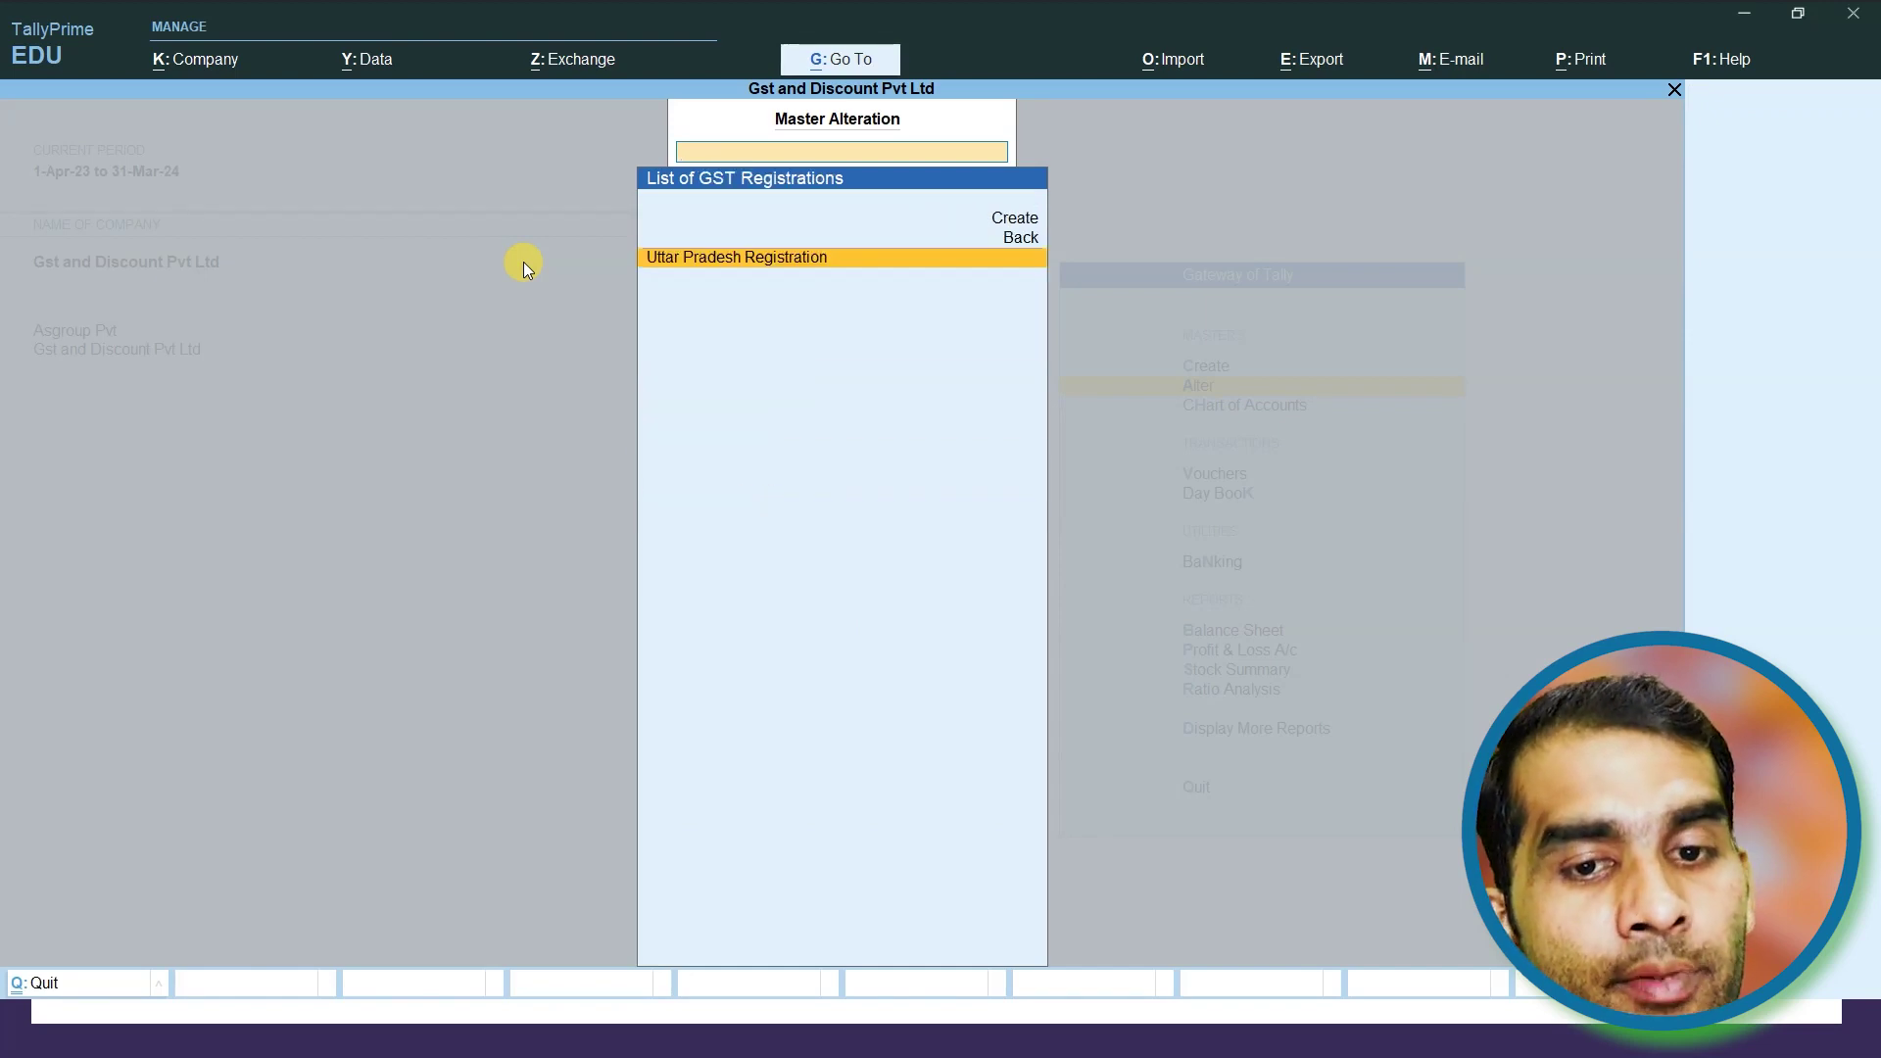
key("Return")
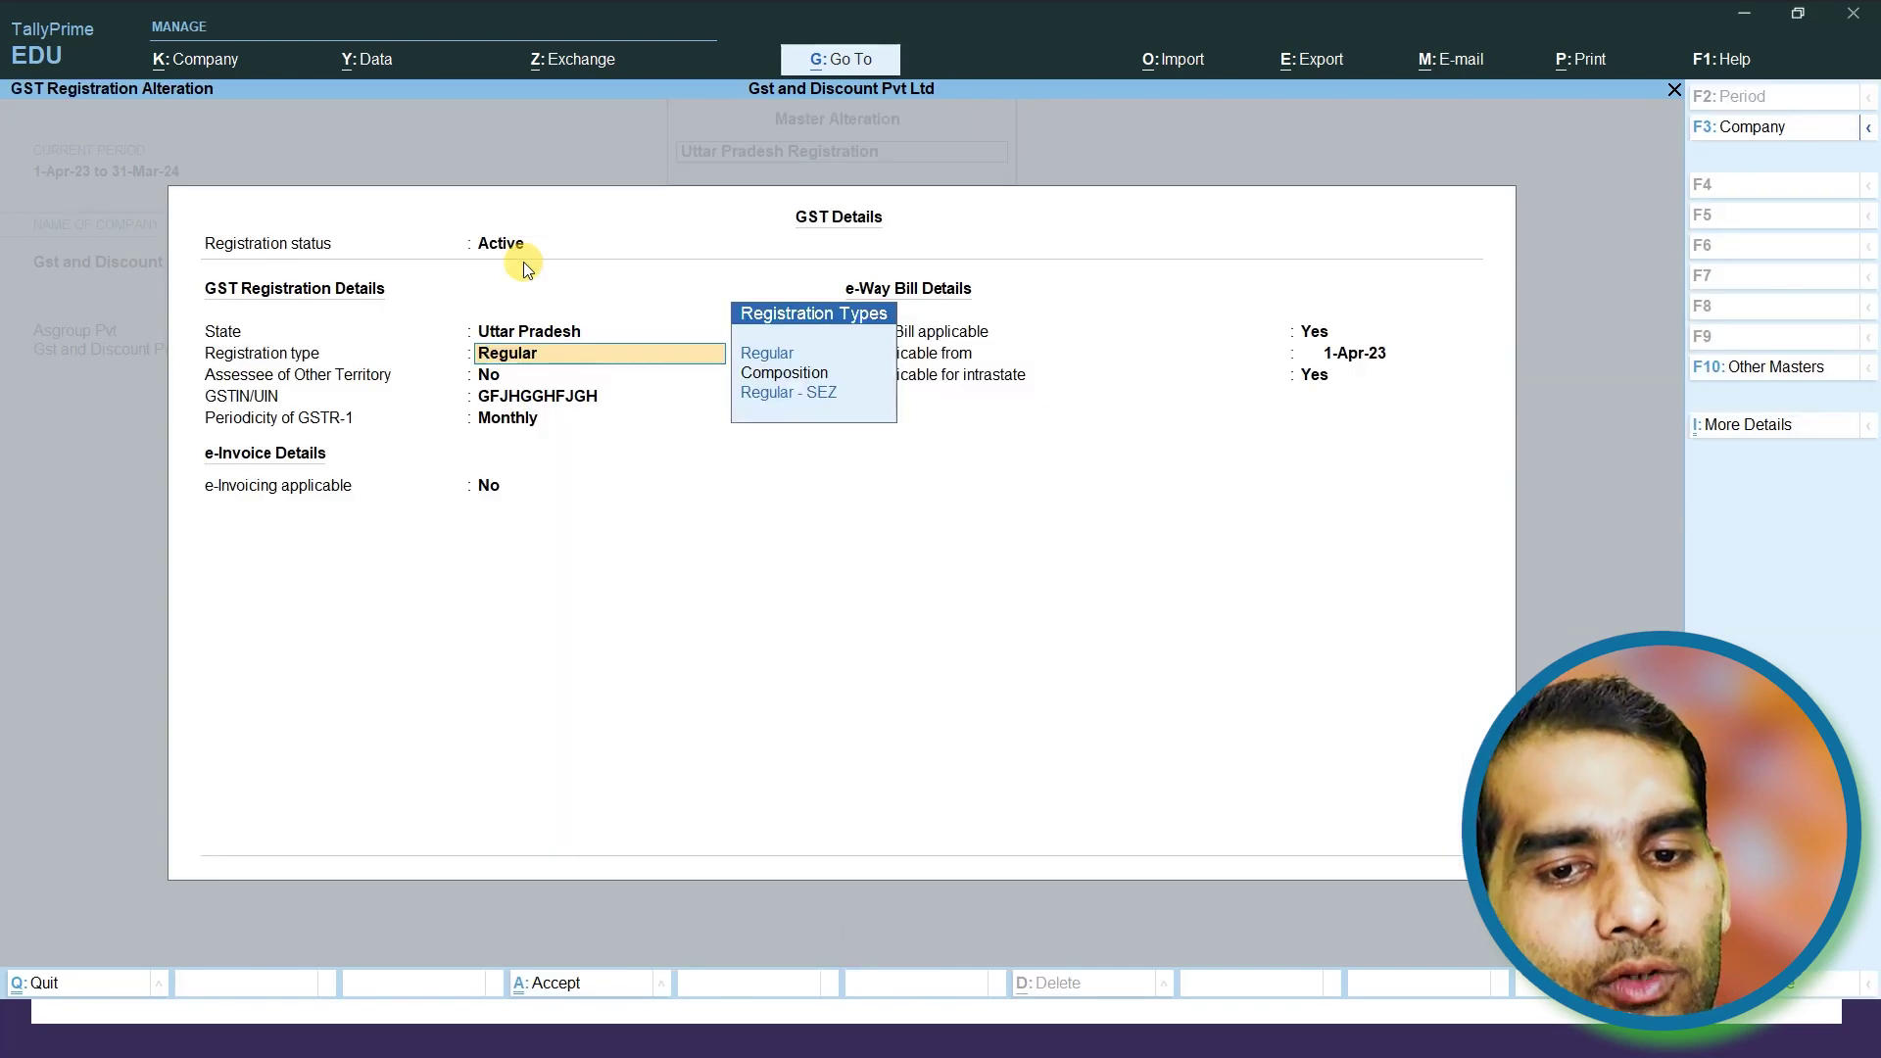
key("Return")
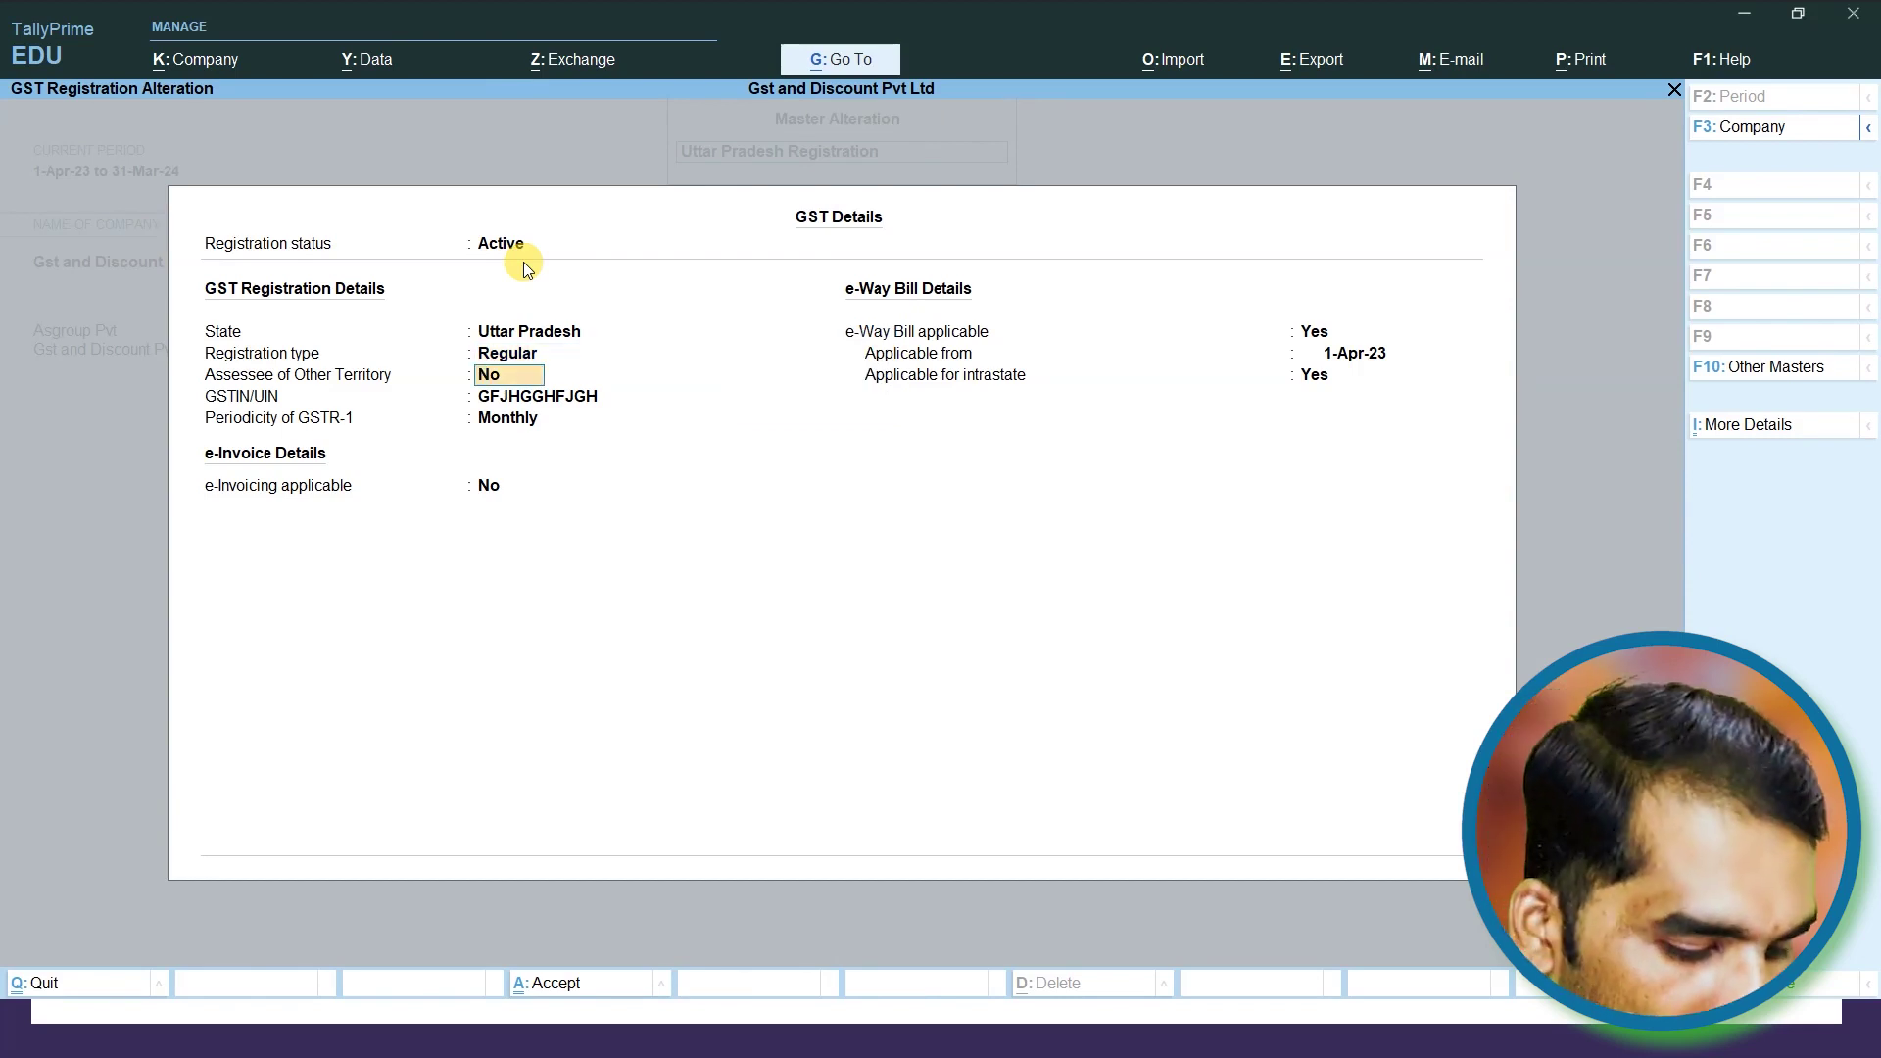
key("ctrl+a")
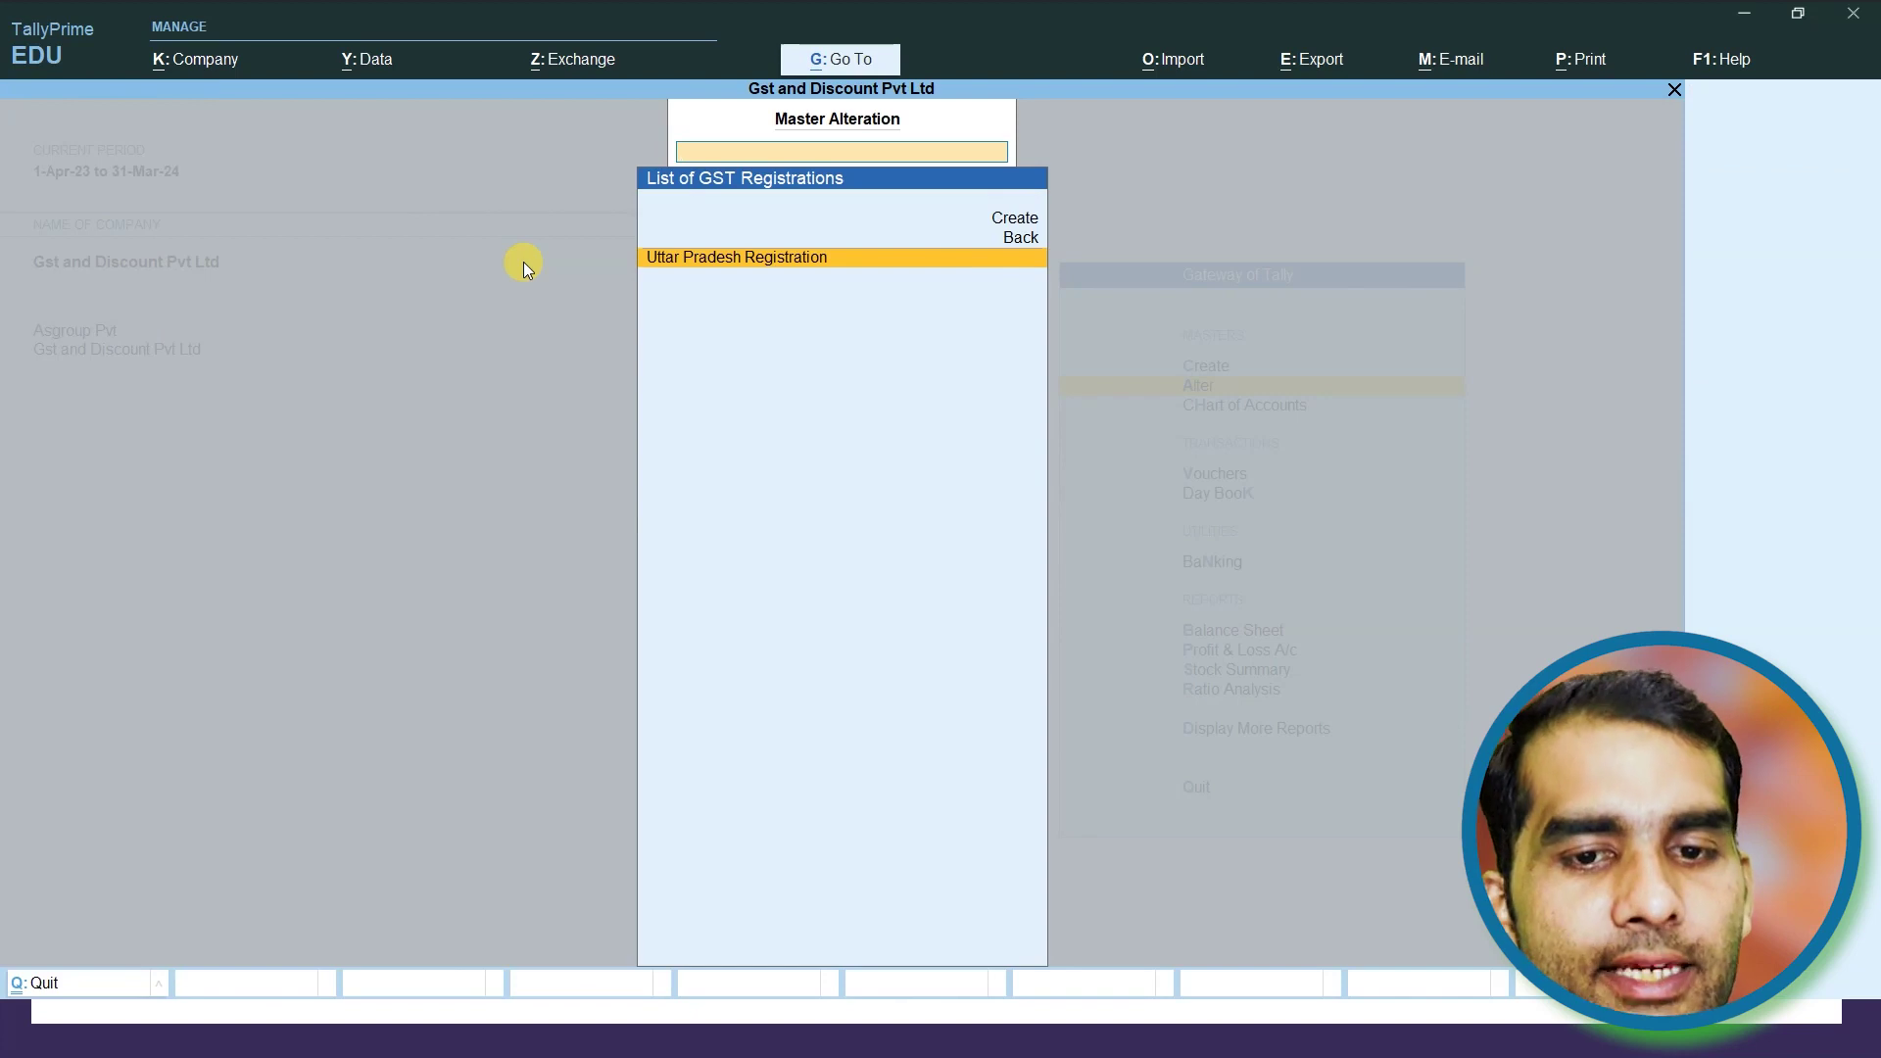
View the HSN/SAC and GST rate details of the Telecome GST classification and return to the Gateway of Tally
key("Escape")
key("Down")
key("Return")
key("Return")
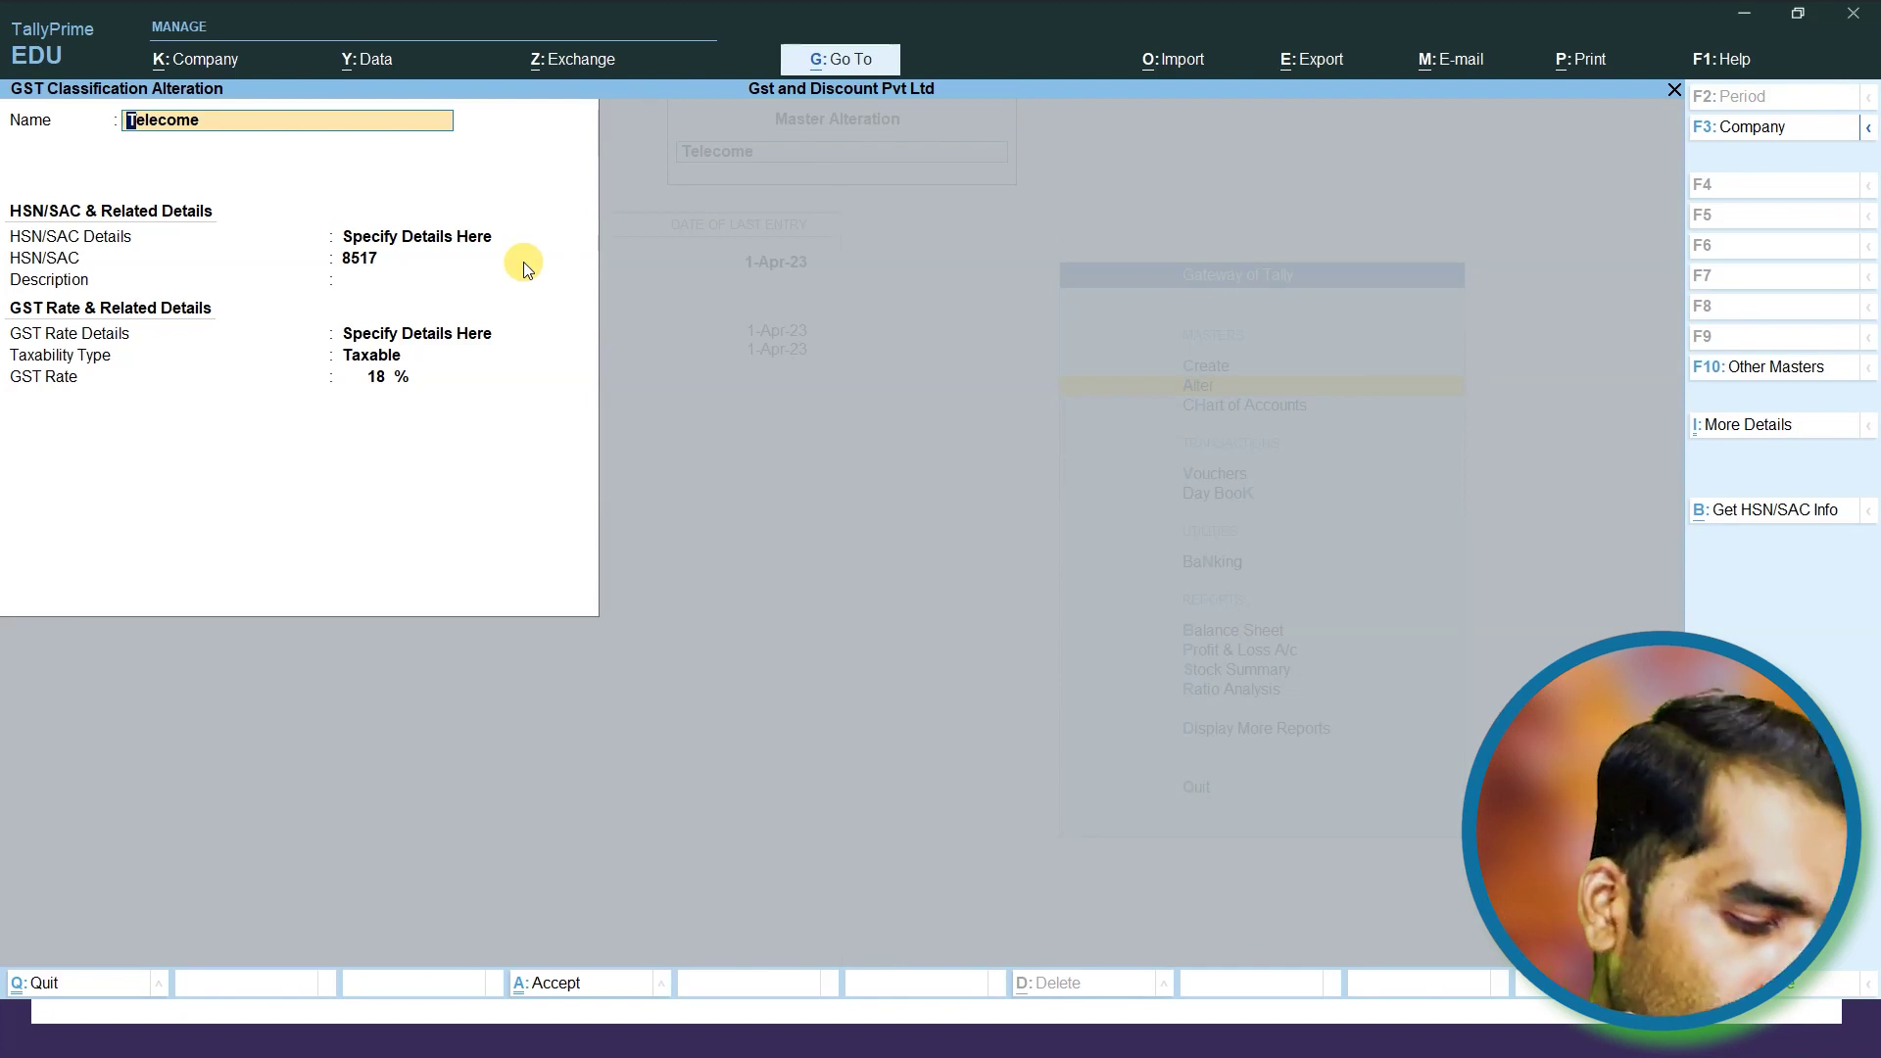
key("Escape")
key("Escape")
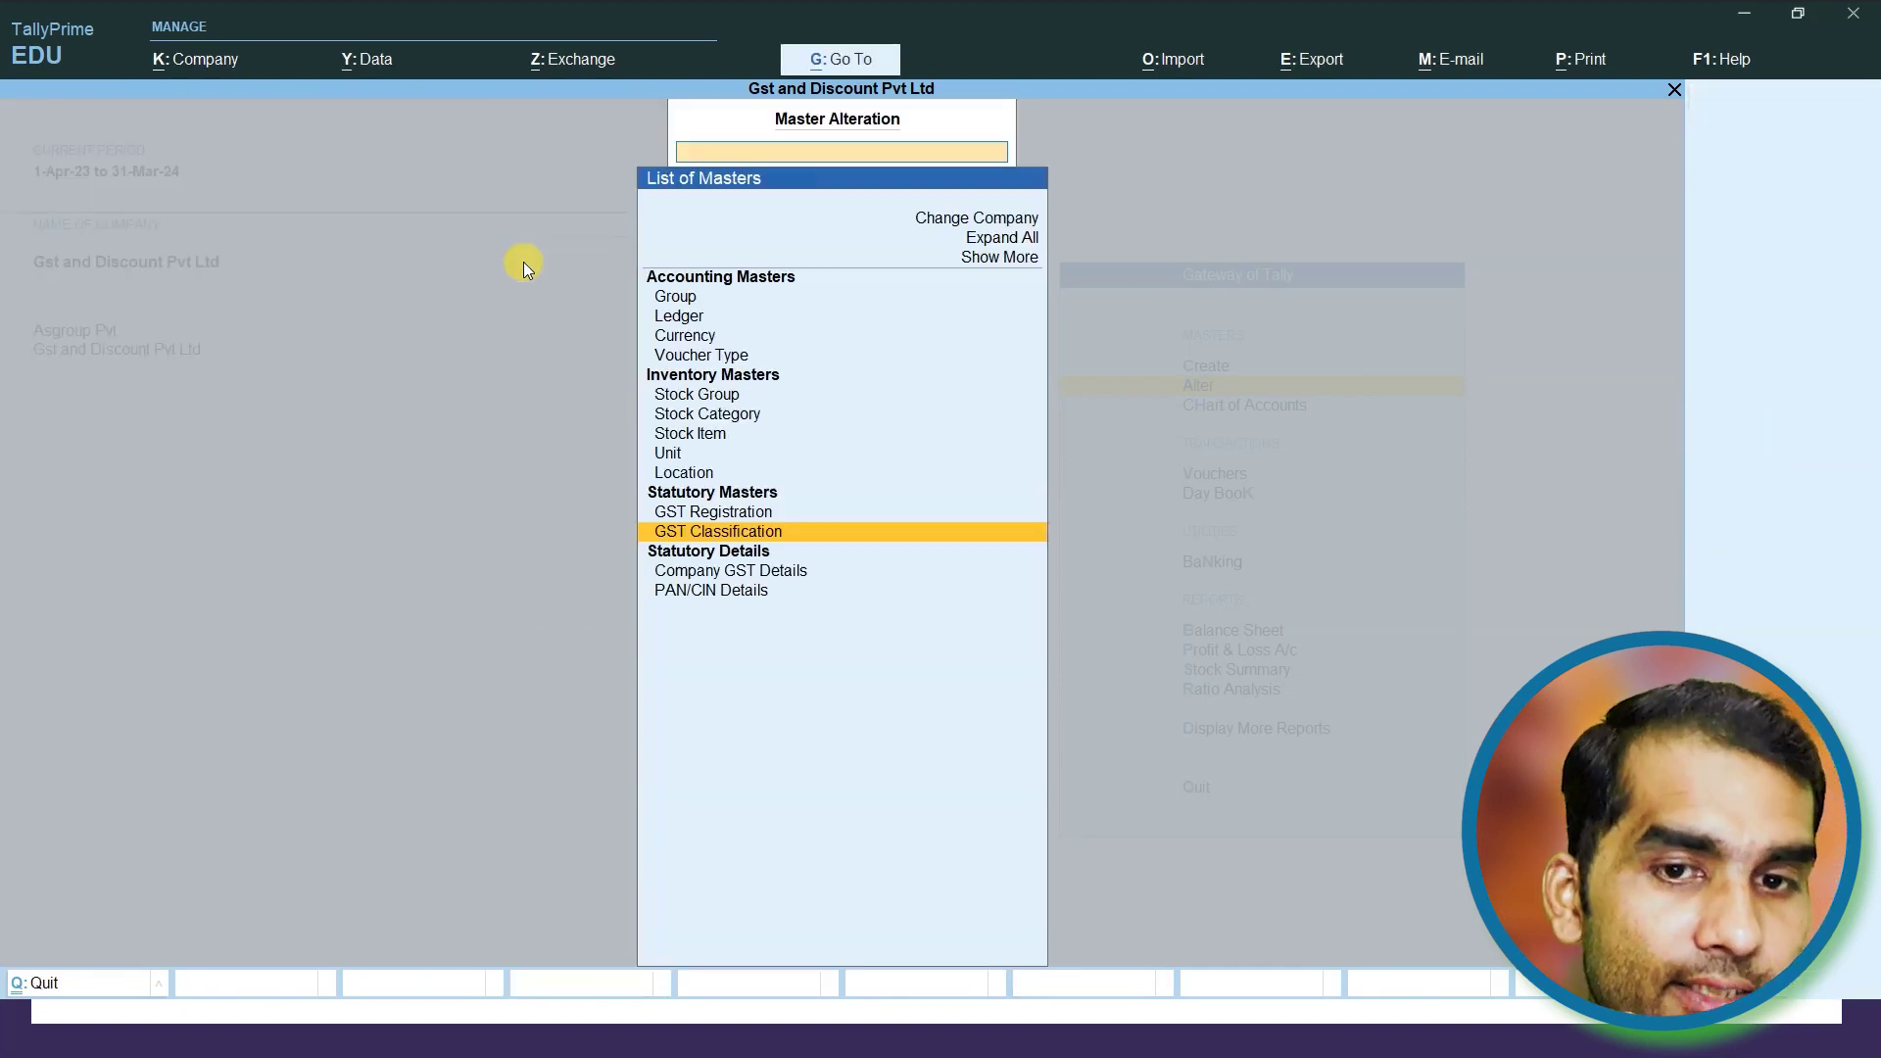
key("Escape")
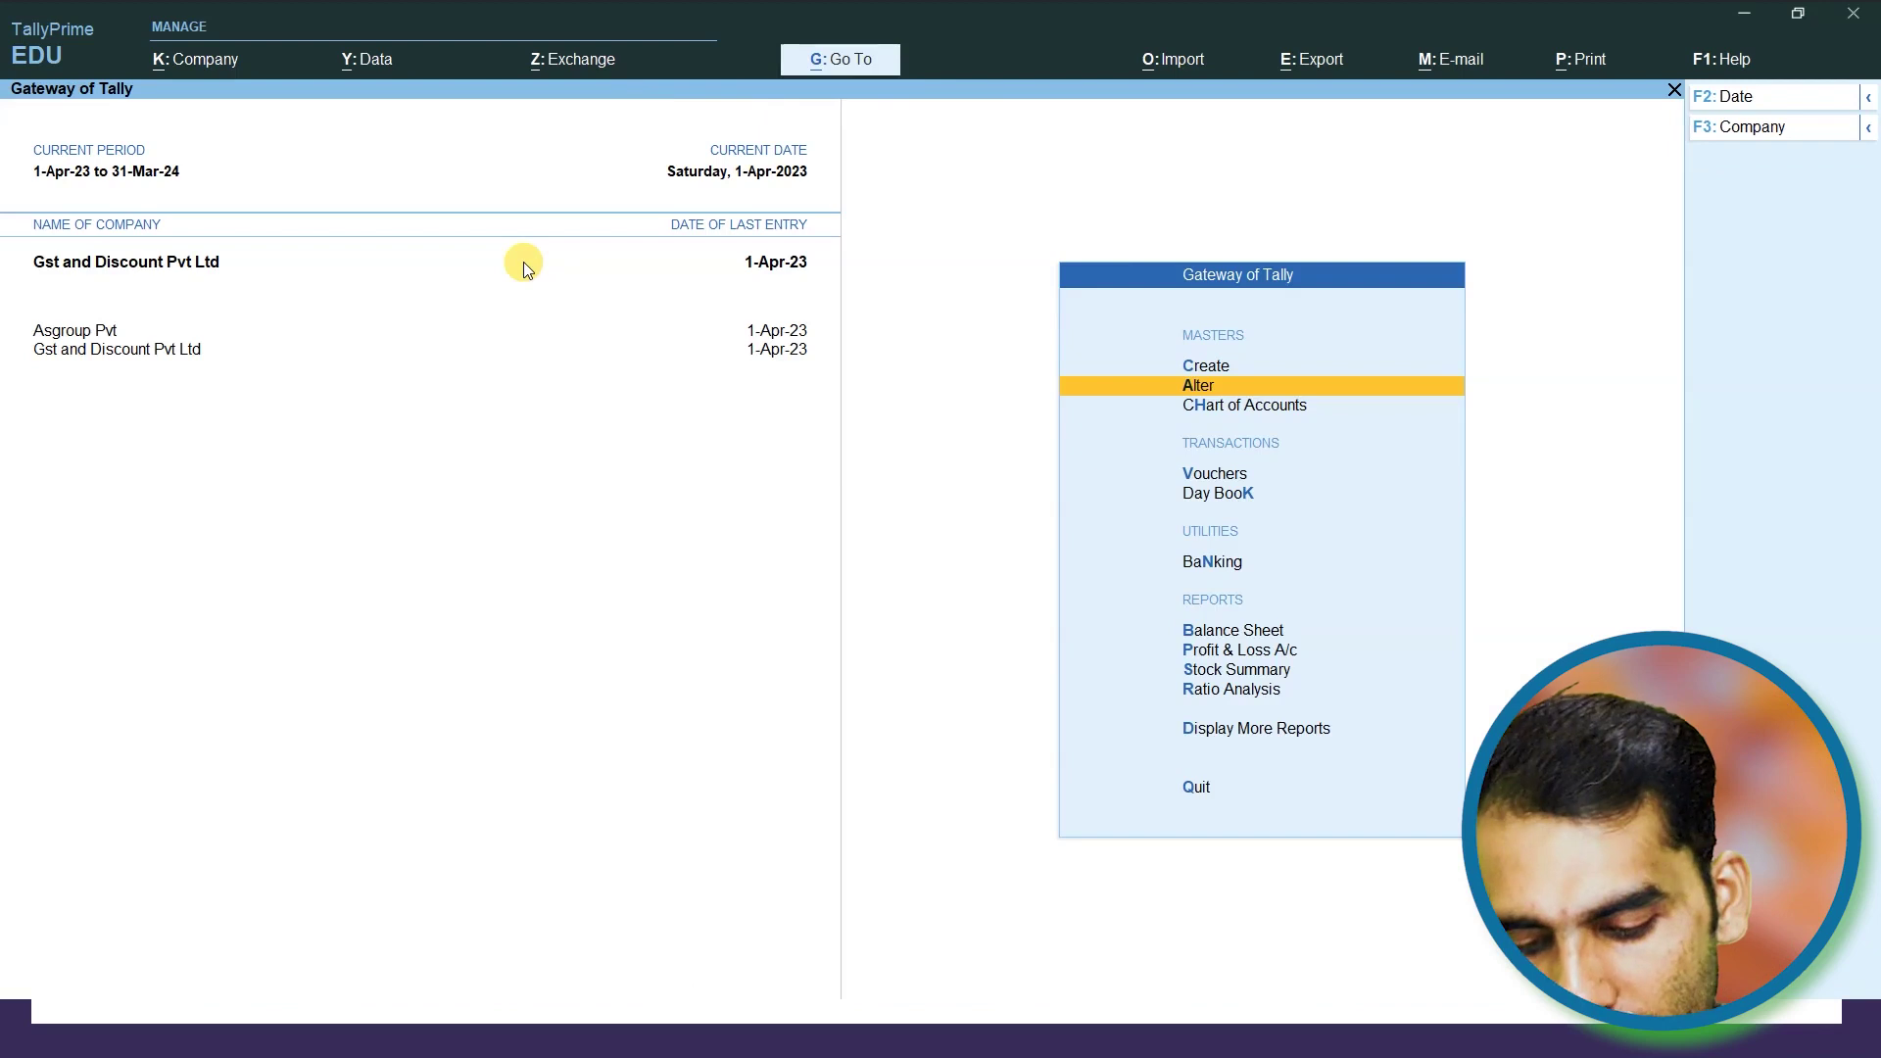
Enable Set/Alter Company GST Rate and Other Details in the company features of Gst and Discount Pvt Ltd
key("F11")
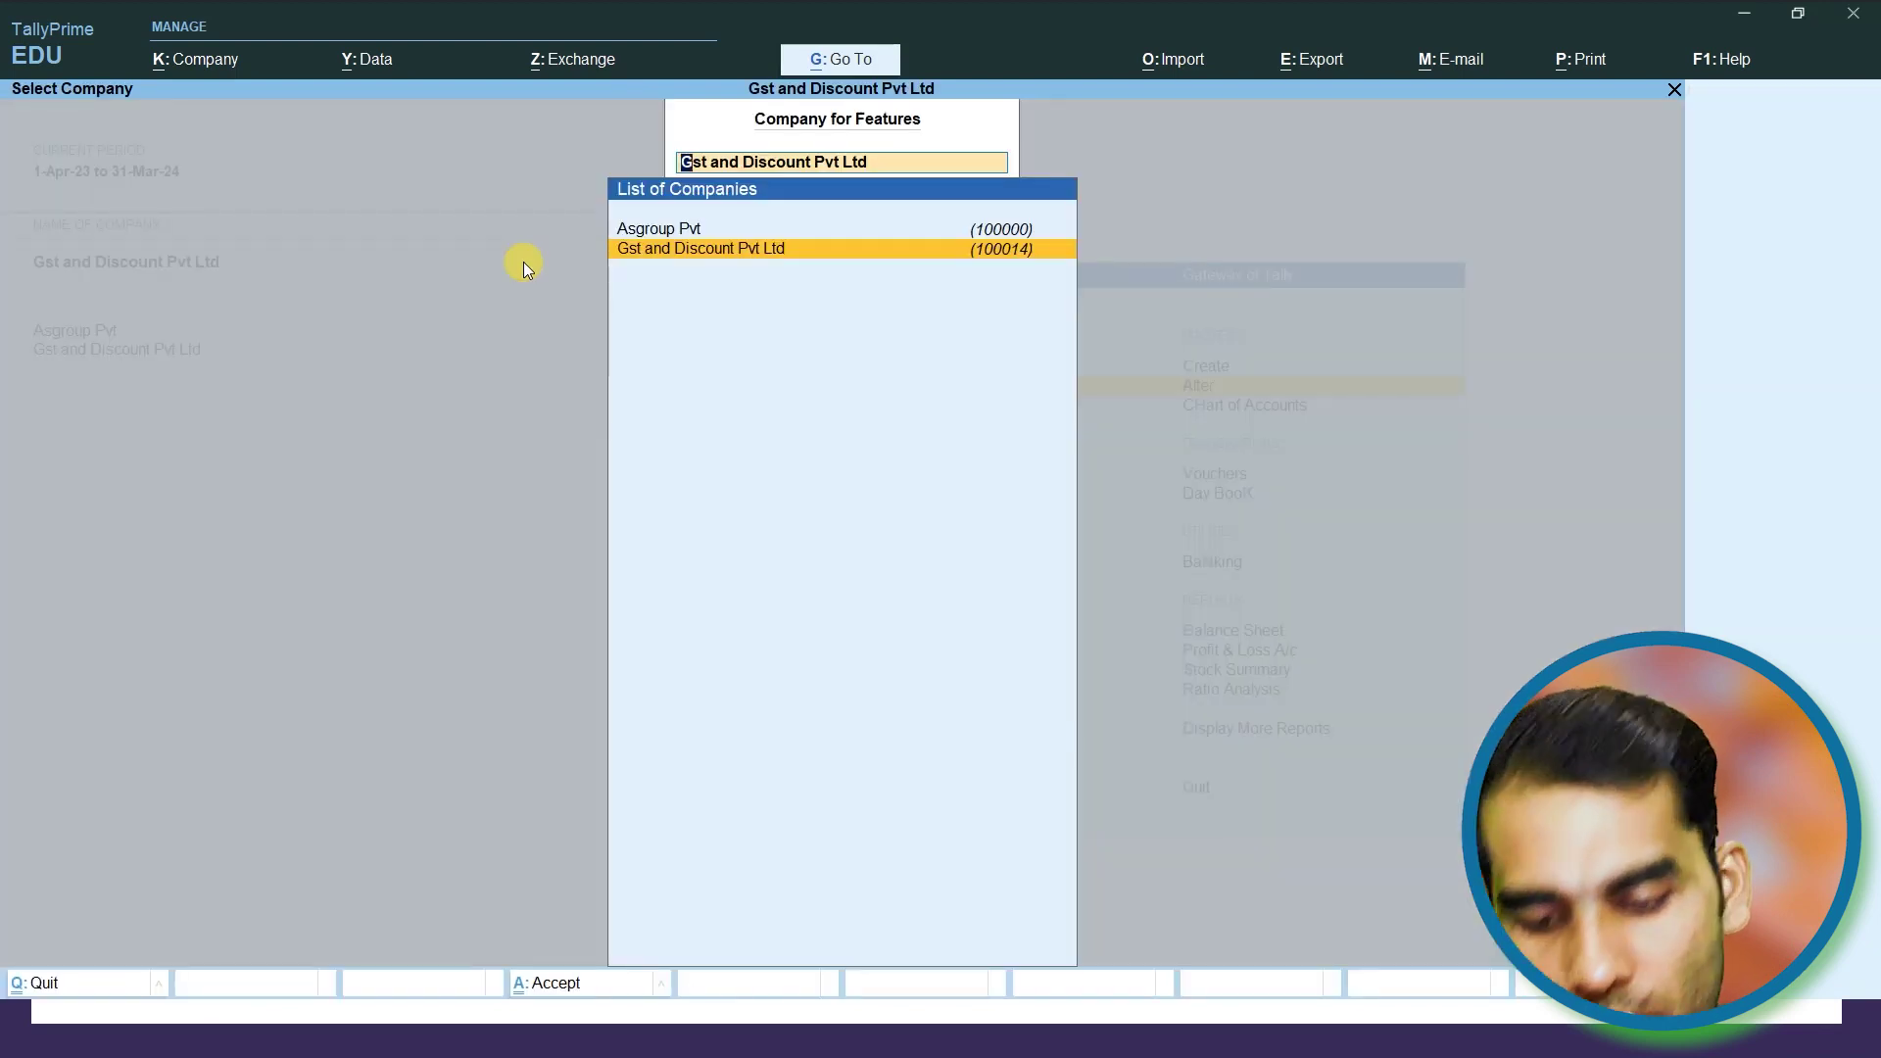
key("Return")
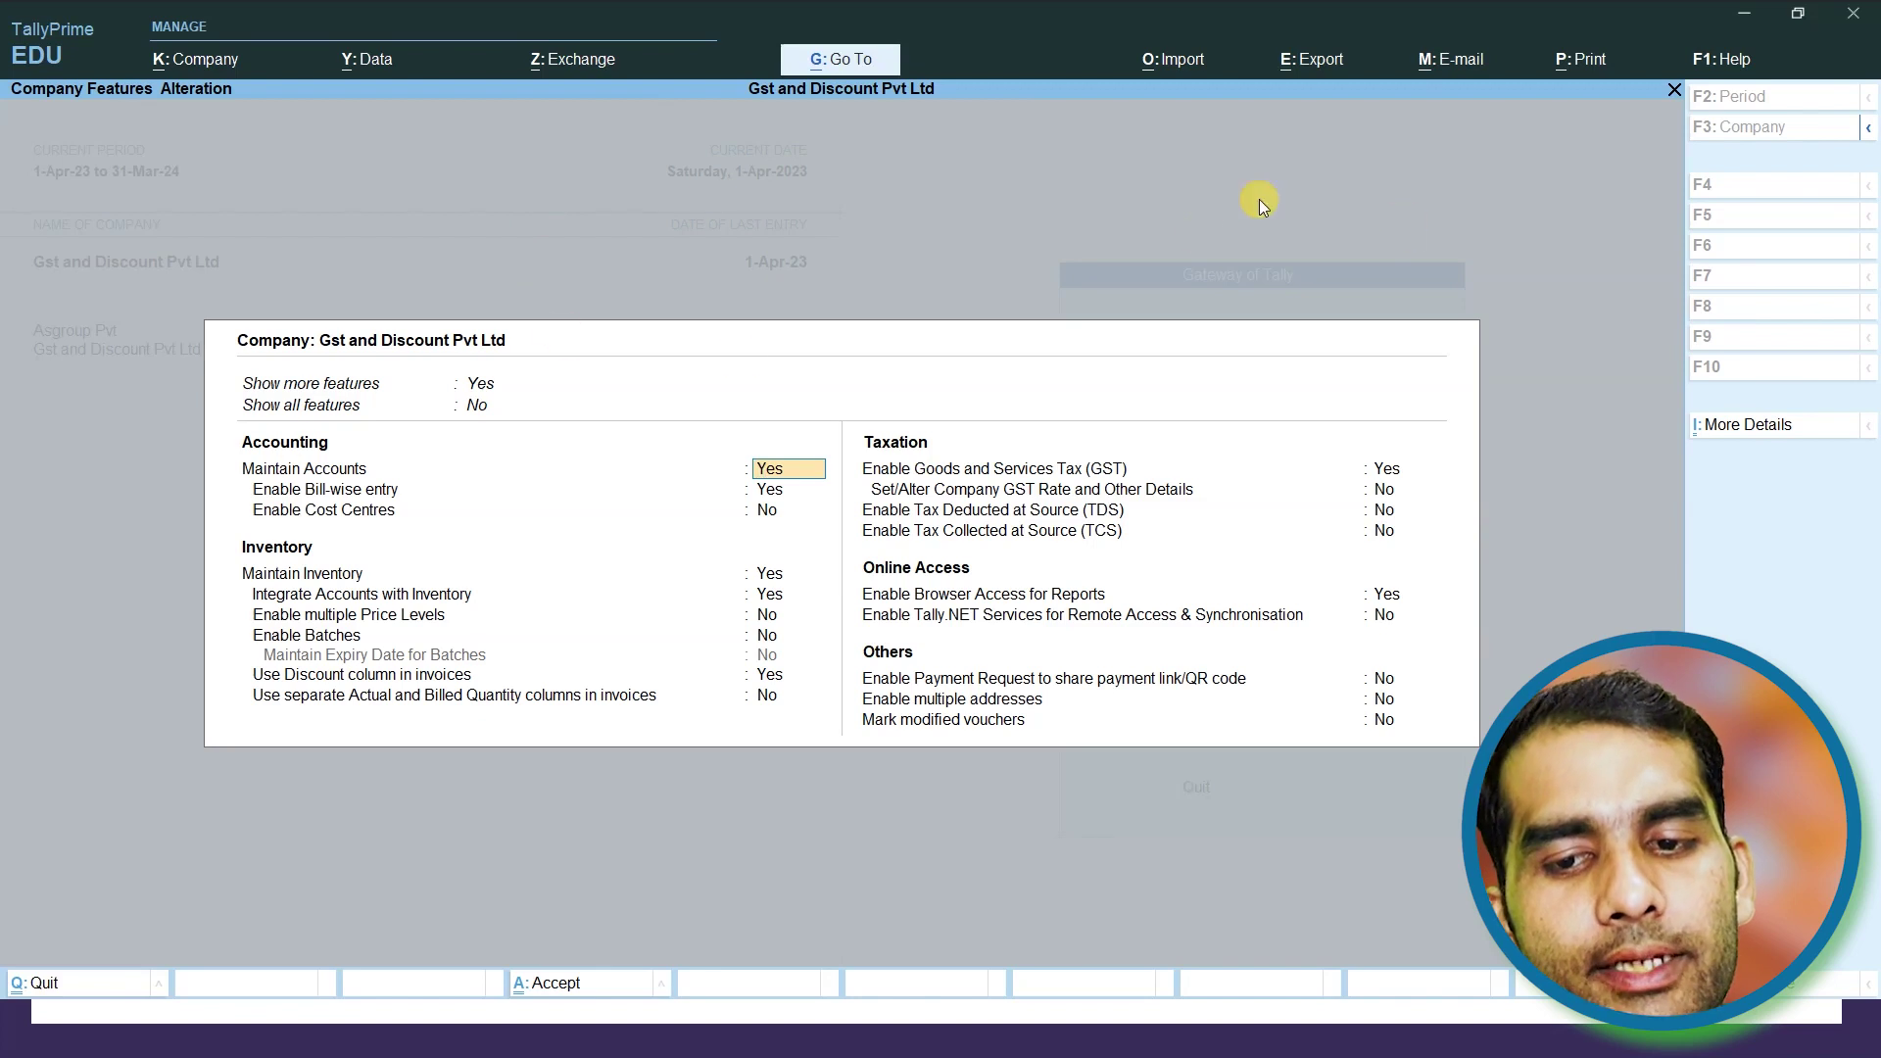
left_click(1389, 490)
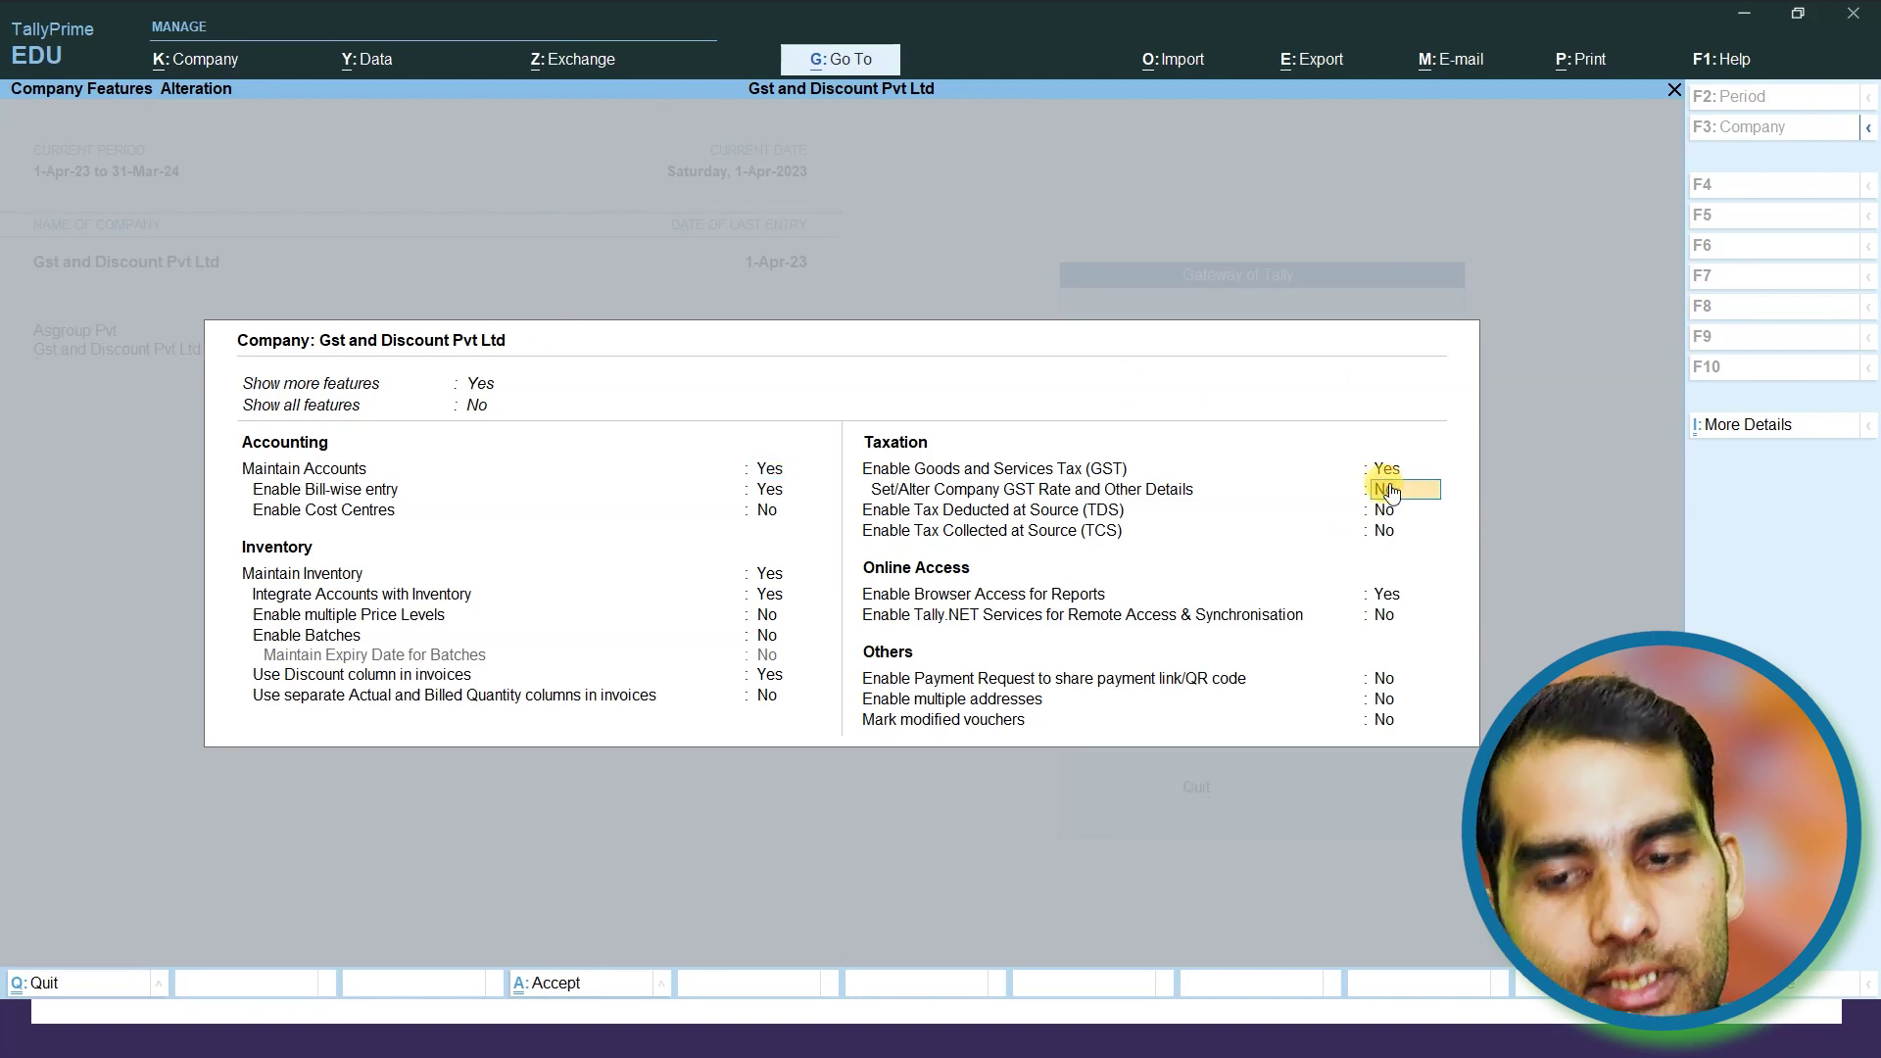
key("Return")
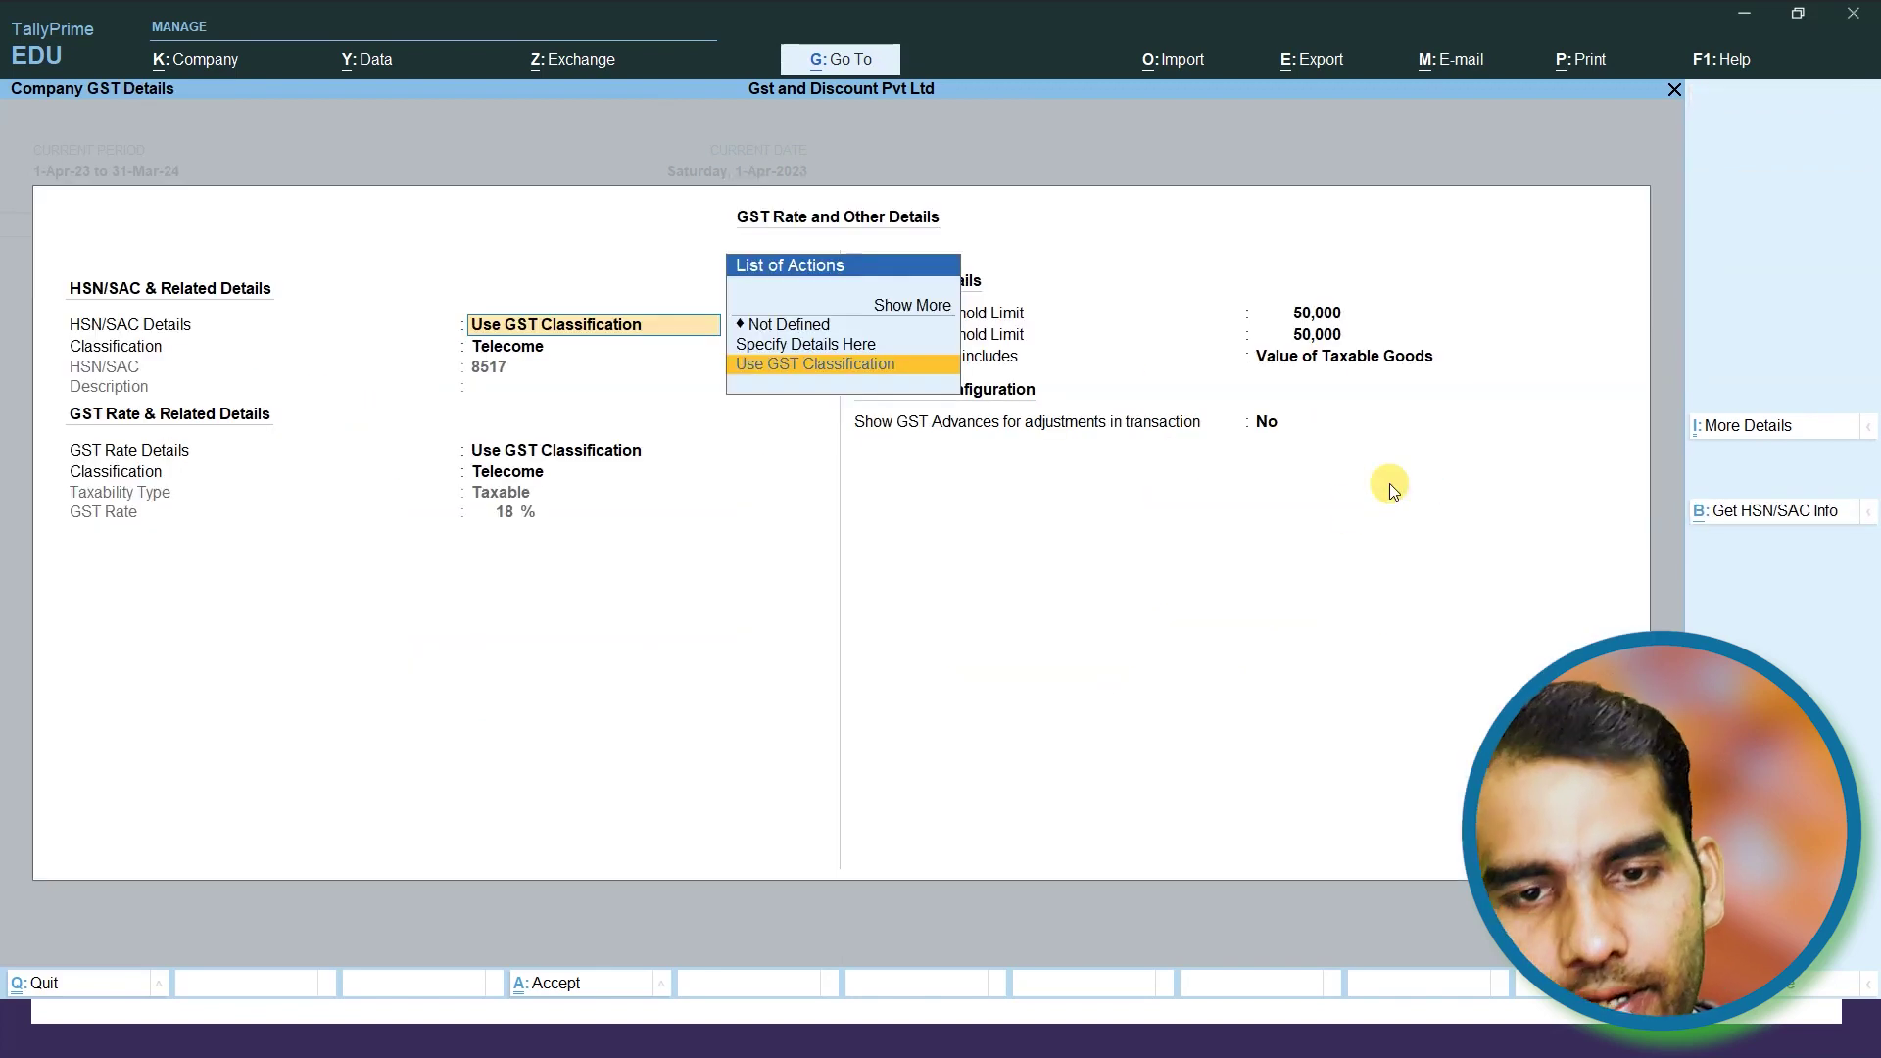
Keep Use GST Classification with Telecome for the HSN/SAC and GST rate details, and save the company features
key("Return")
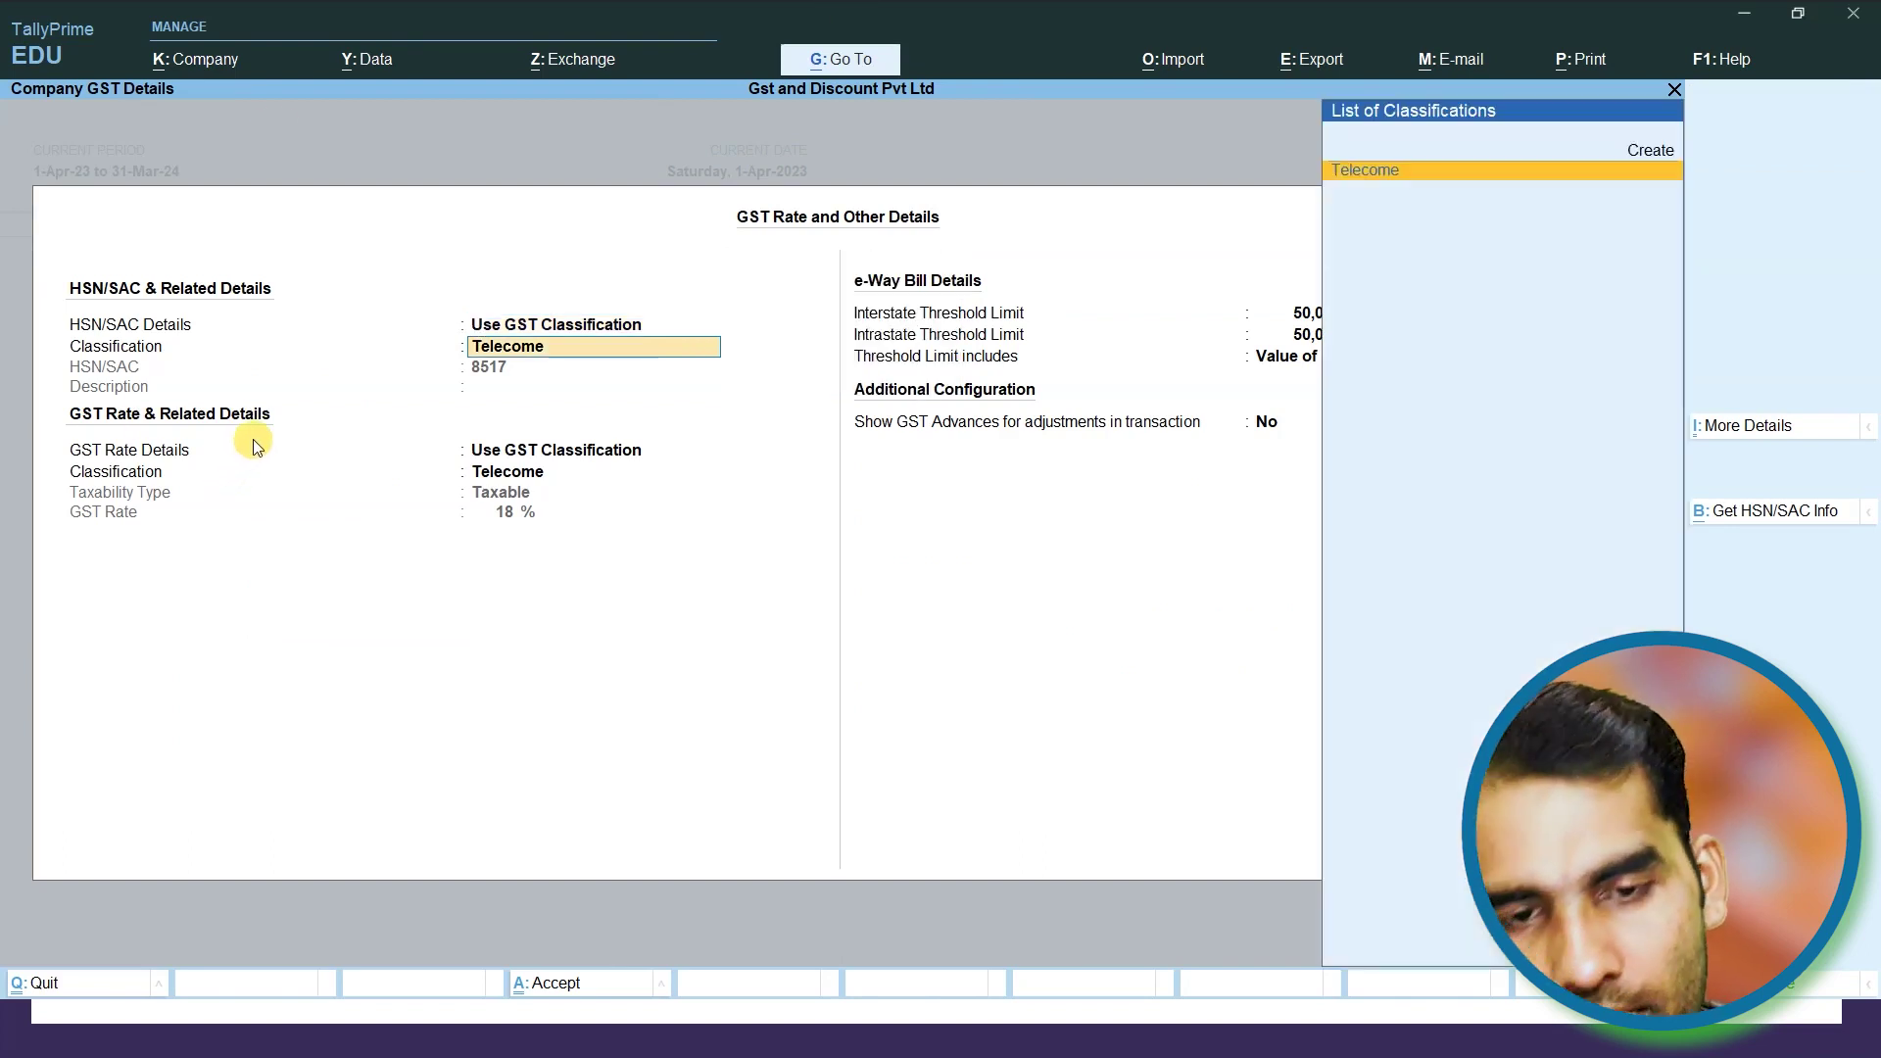
key("Return")
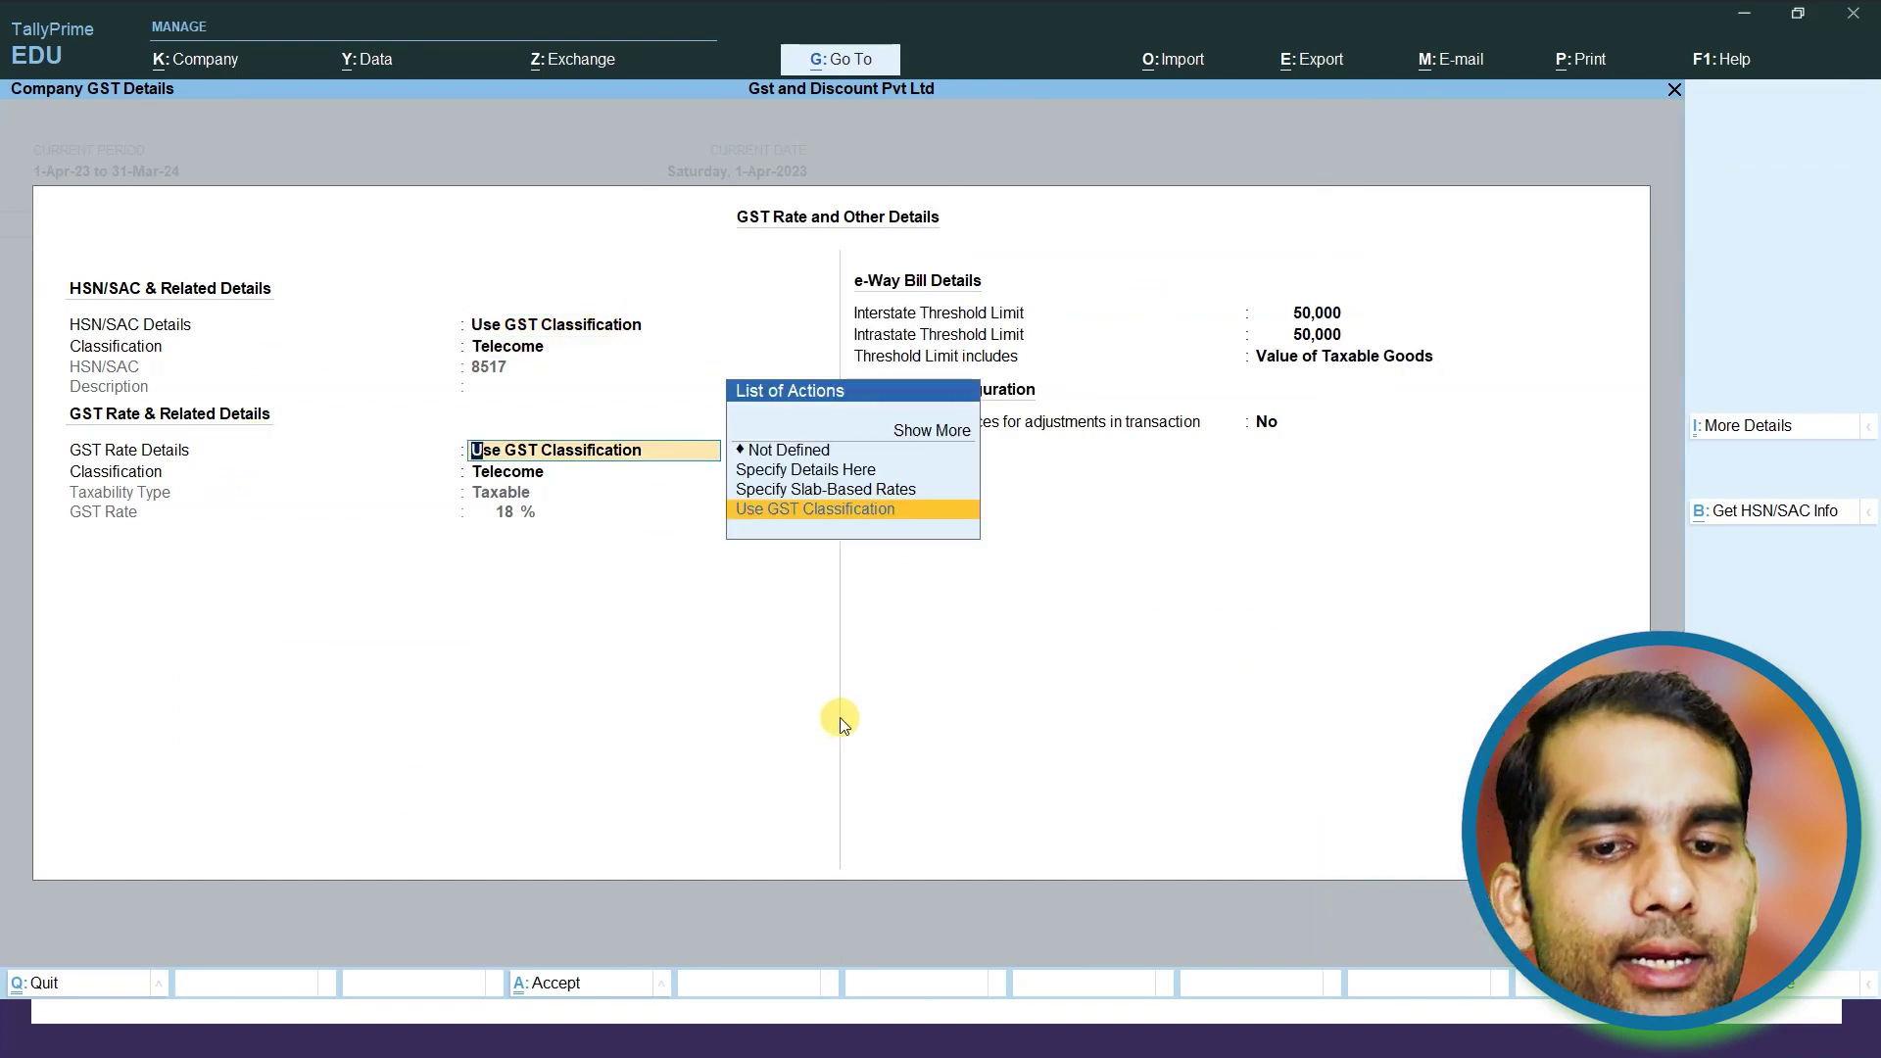
key("Return")
key("Return")
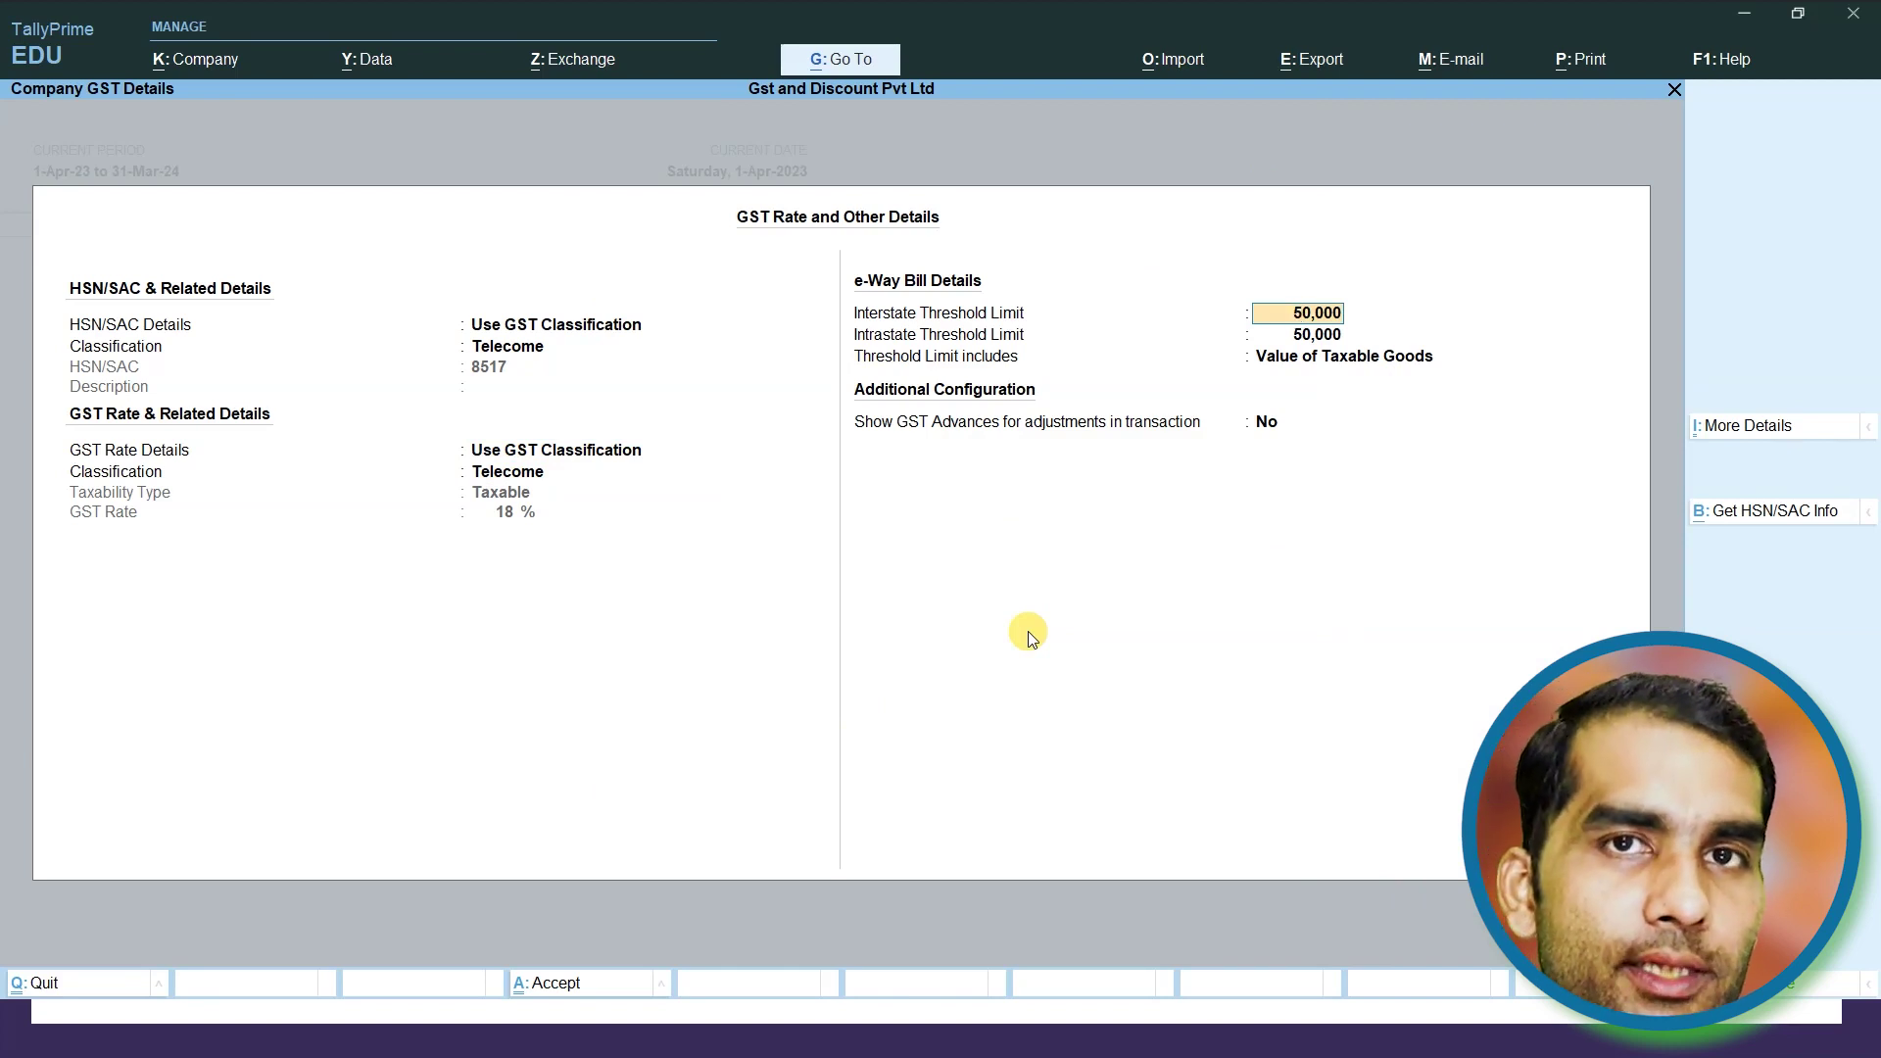
key("ctrl")
key("ctrl+a")
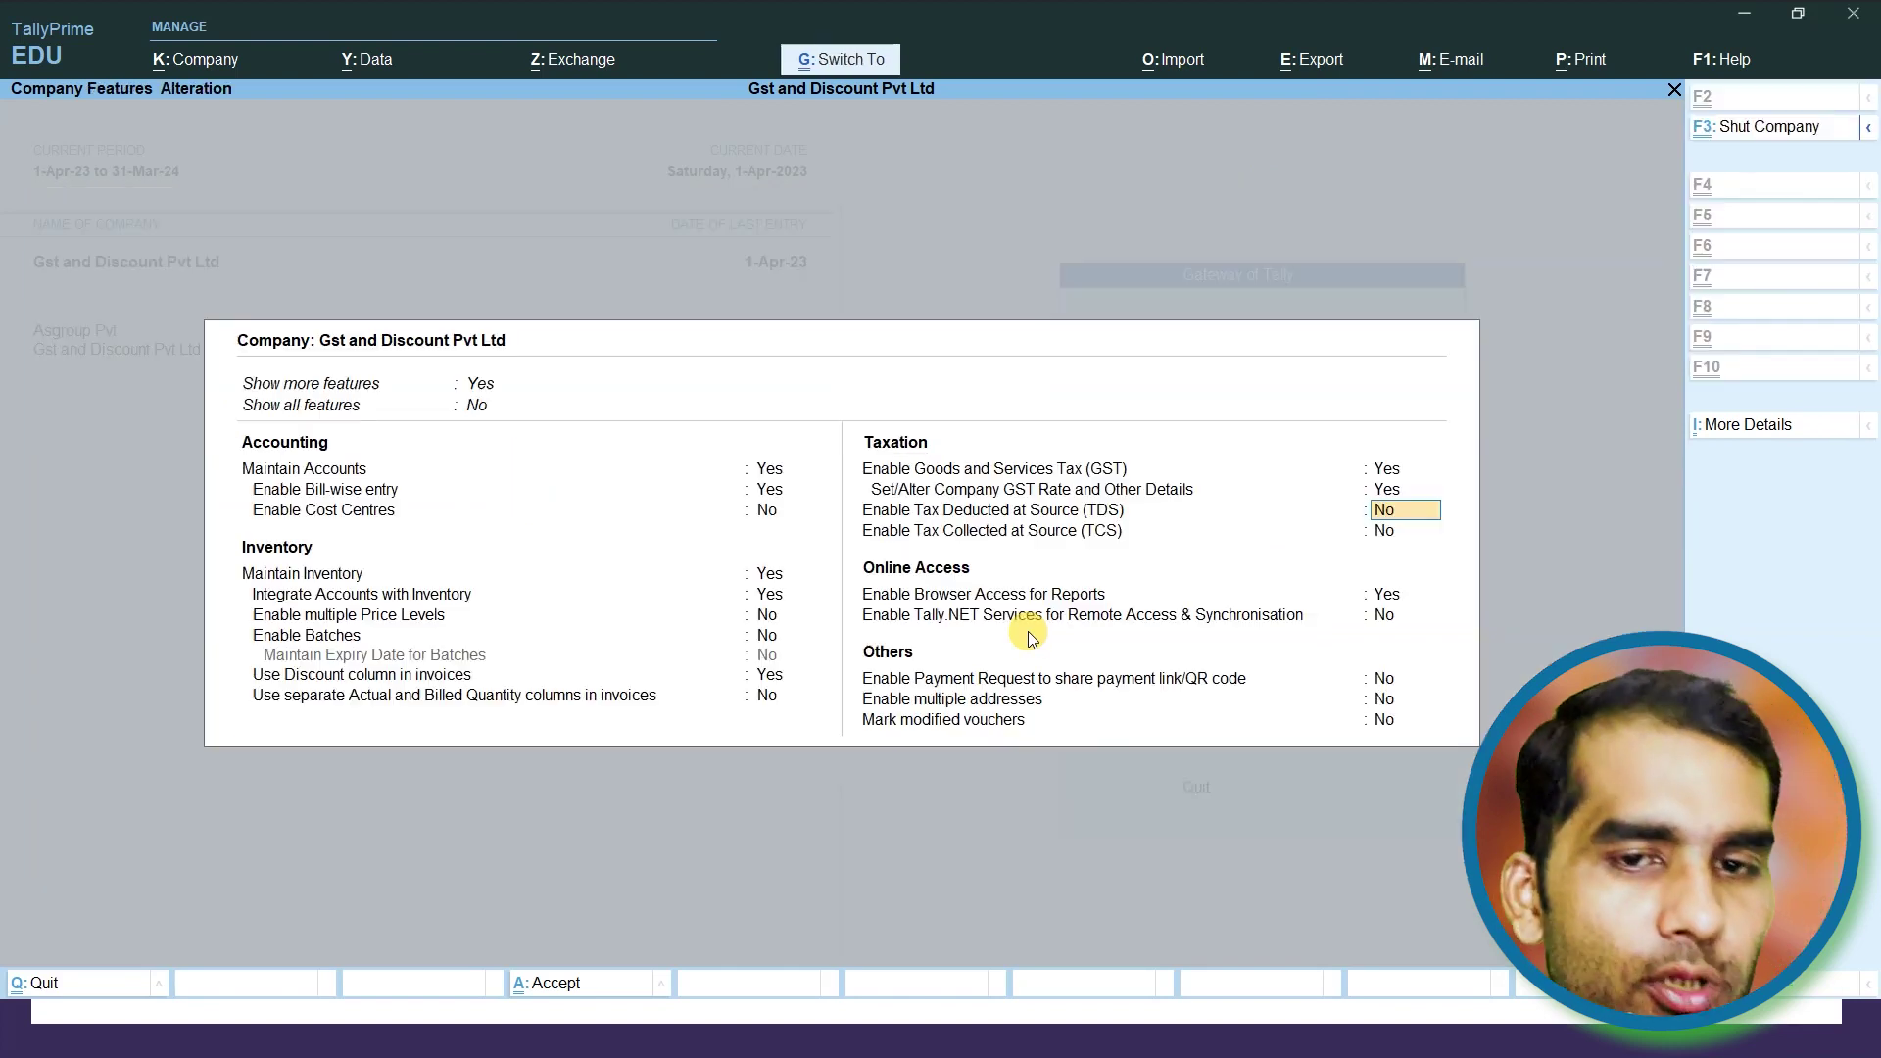
key("ctrl+a")
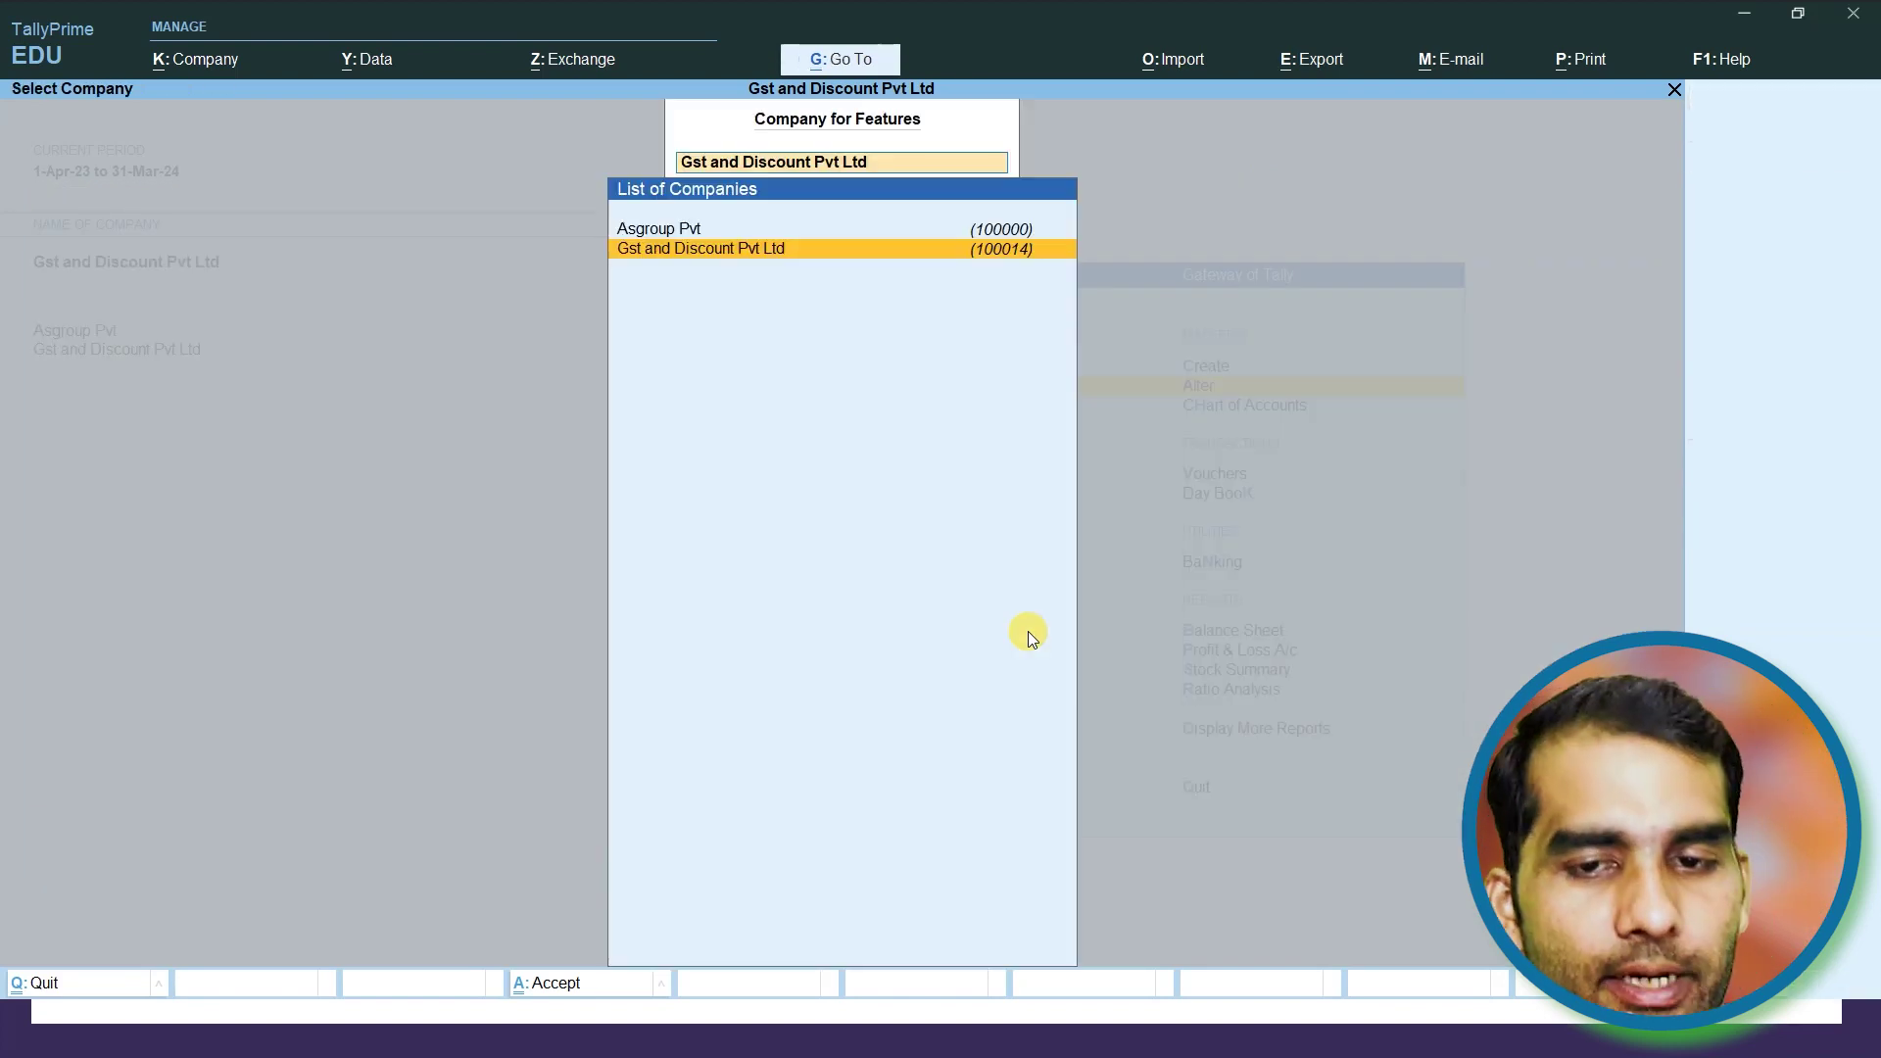
key("BackSpace")
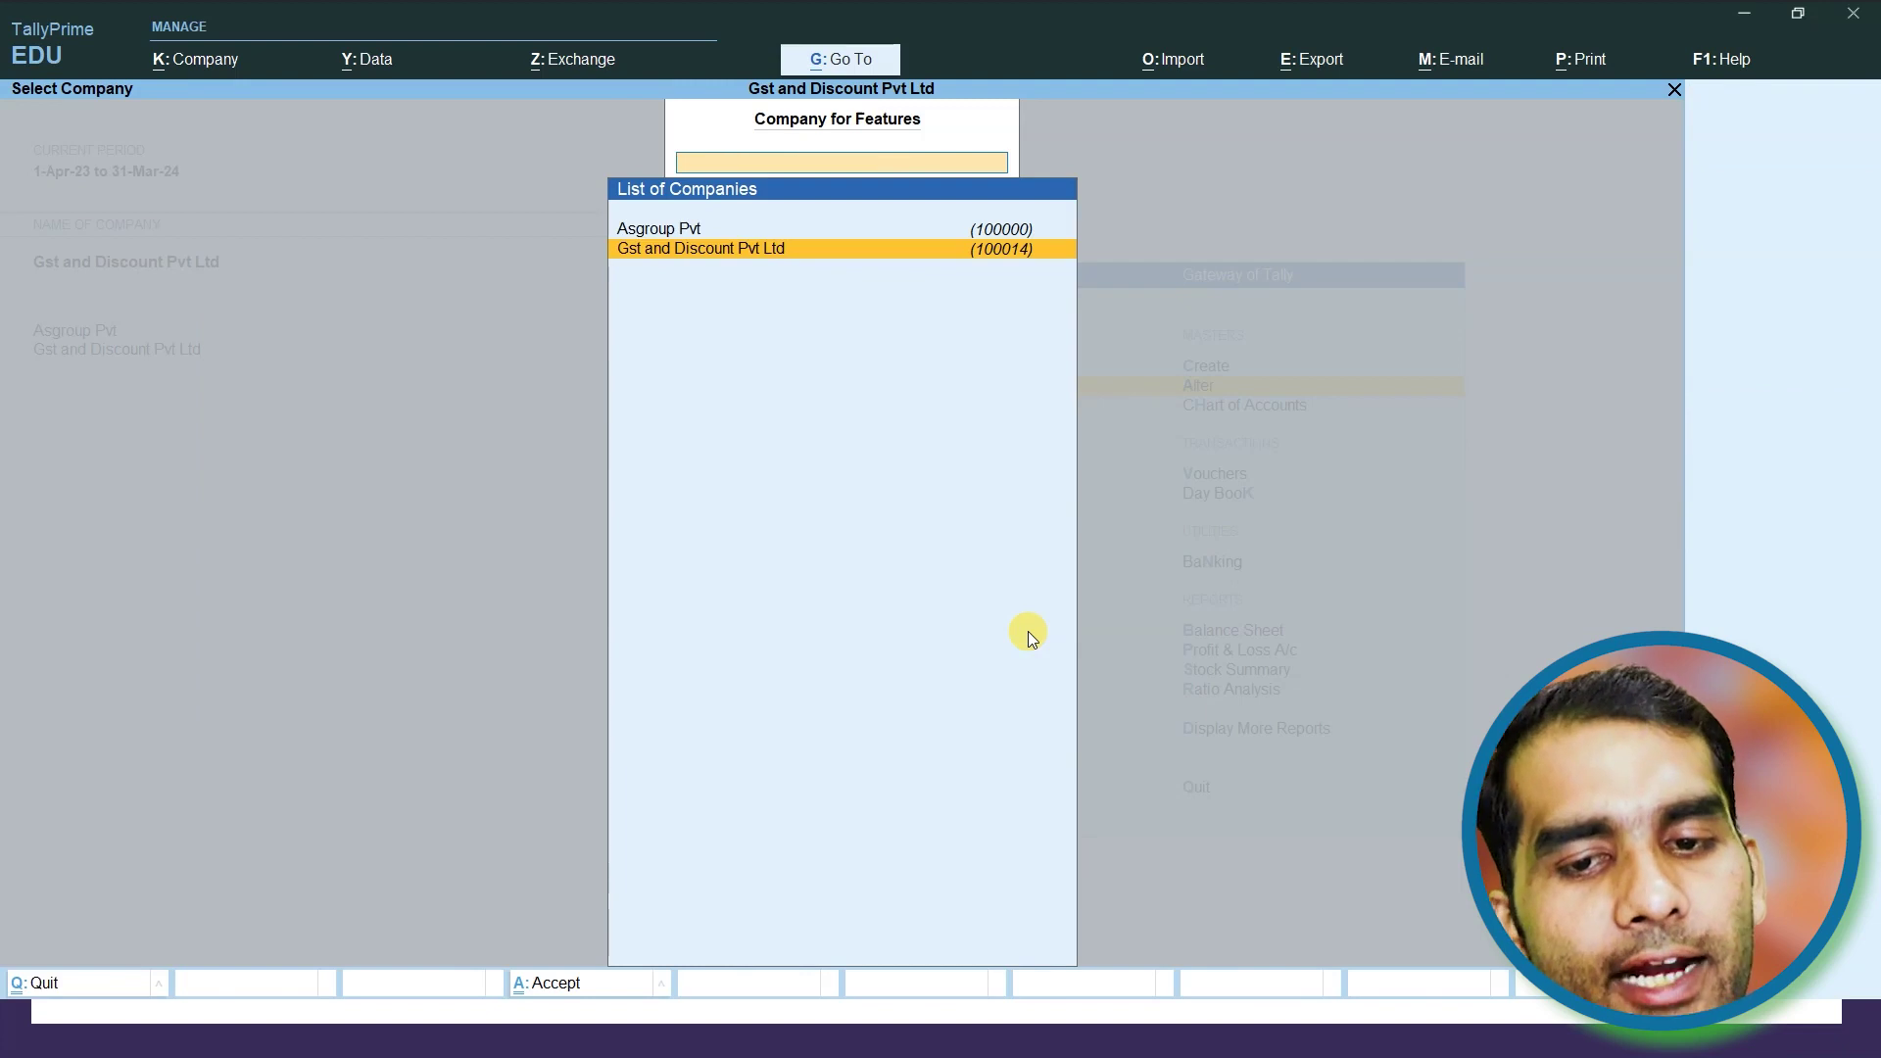
key("Escape")
Open the list of stock items for alteration
key("Down")
key("Up")
key("Return")
key("Down")
key("Down")
key("Down")
key("Down")
key("Down")
key("Down")
key("Down")
key("Down")
key("Down")
key("Down")
key("Down")
key("Down")
key("Down")
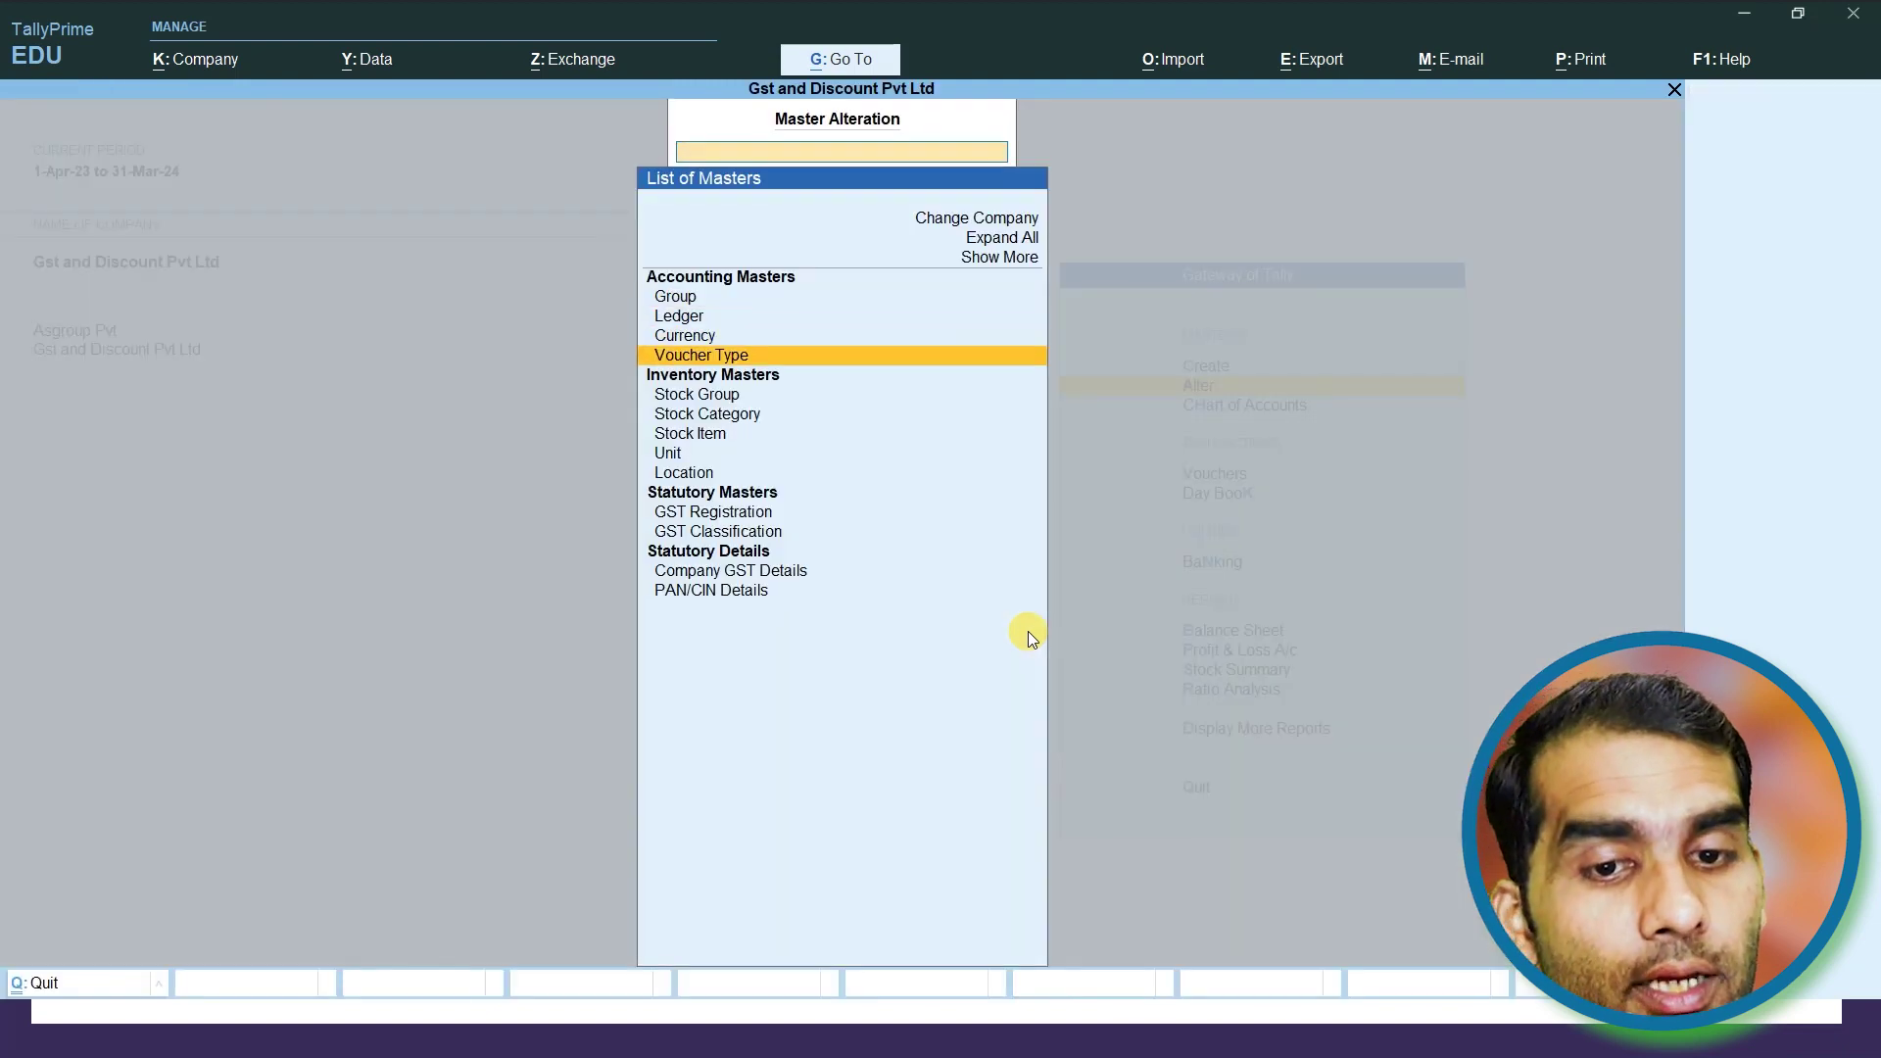
key("Down")
key("Up")
key("Up")
key("Up")
key("Up")
key("Up")
key("Up")
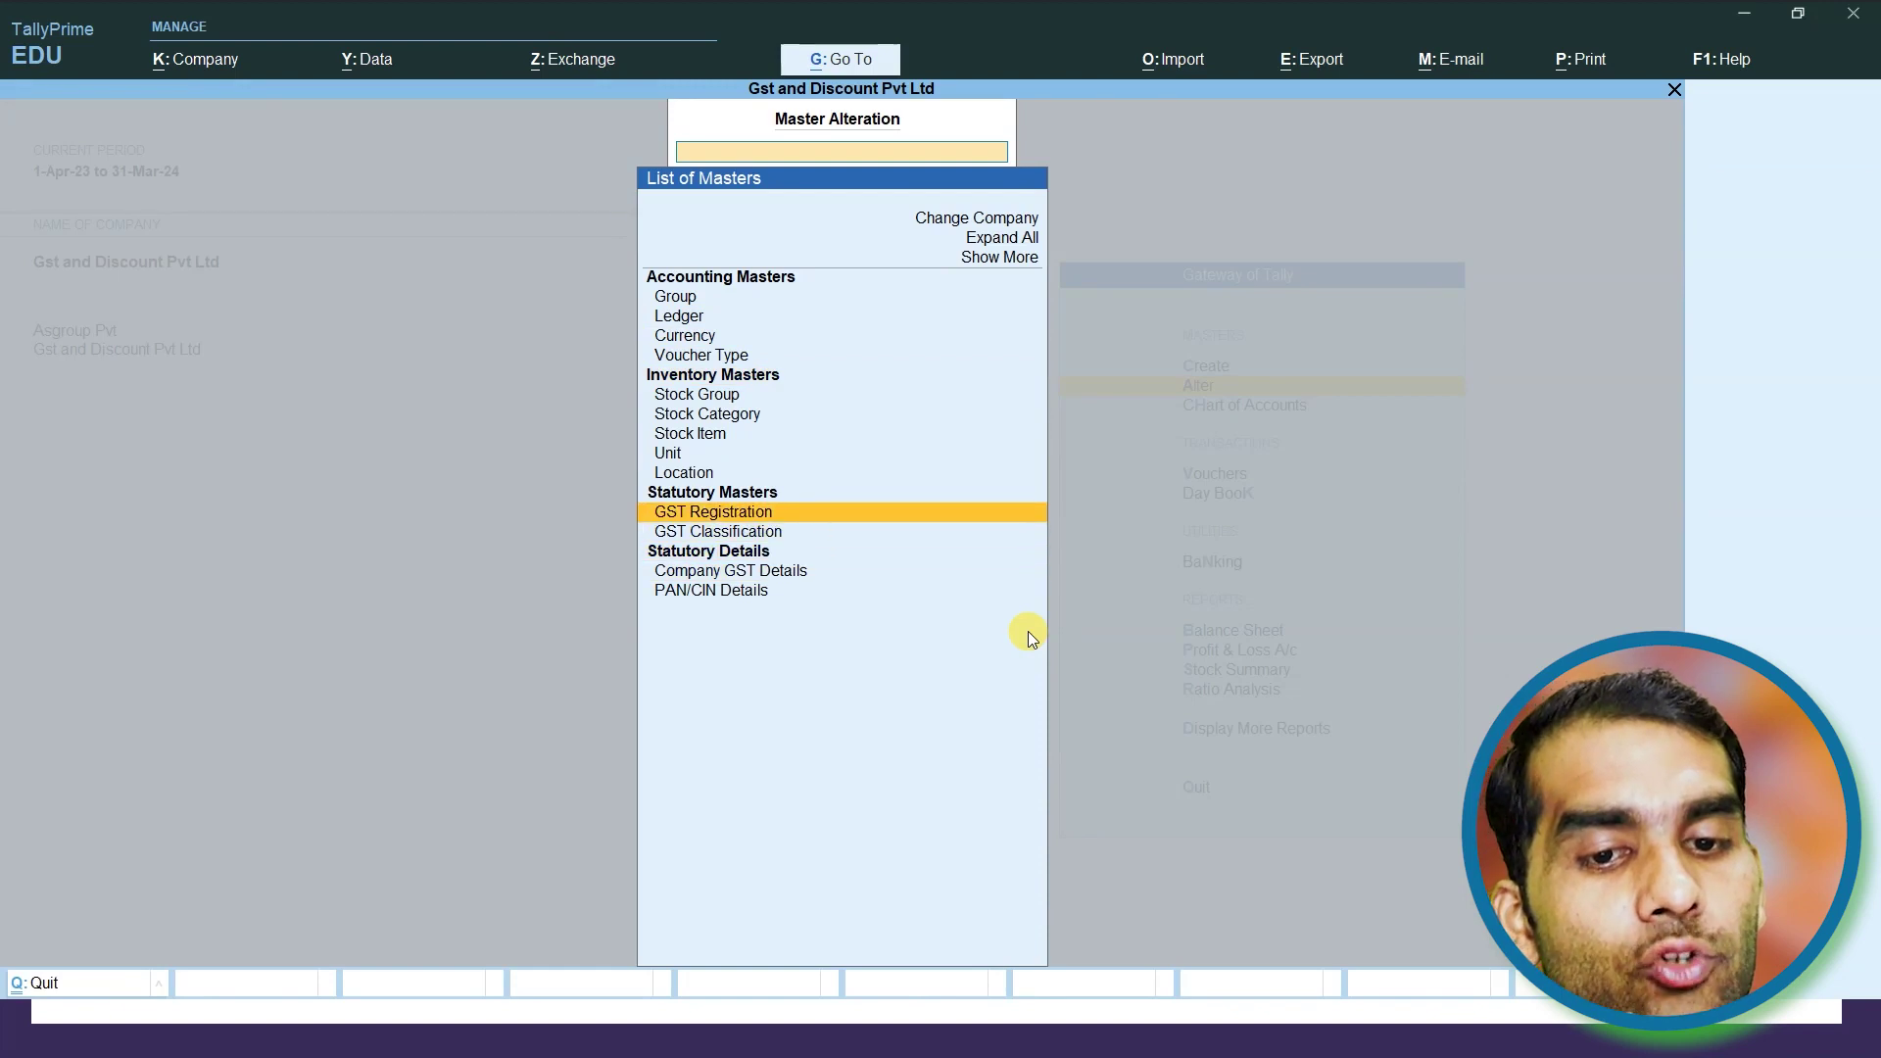
key("Return")
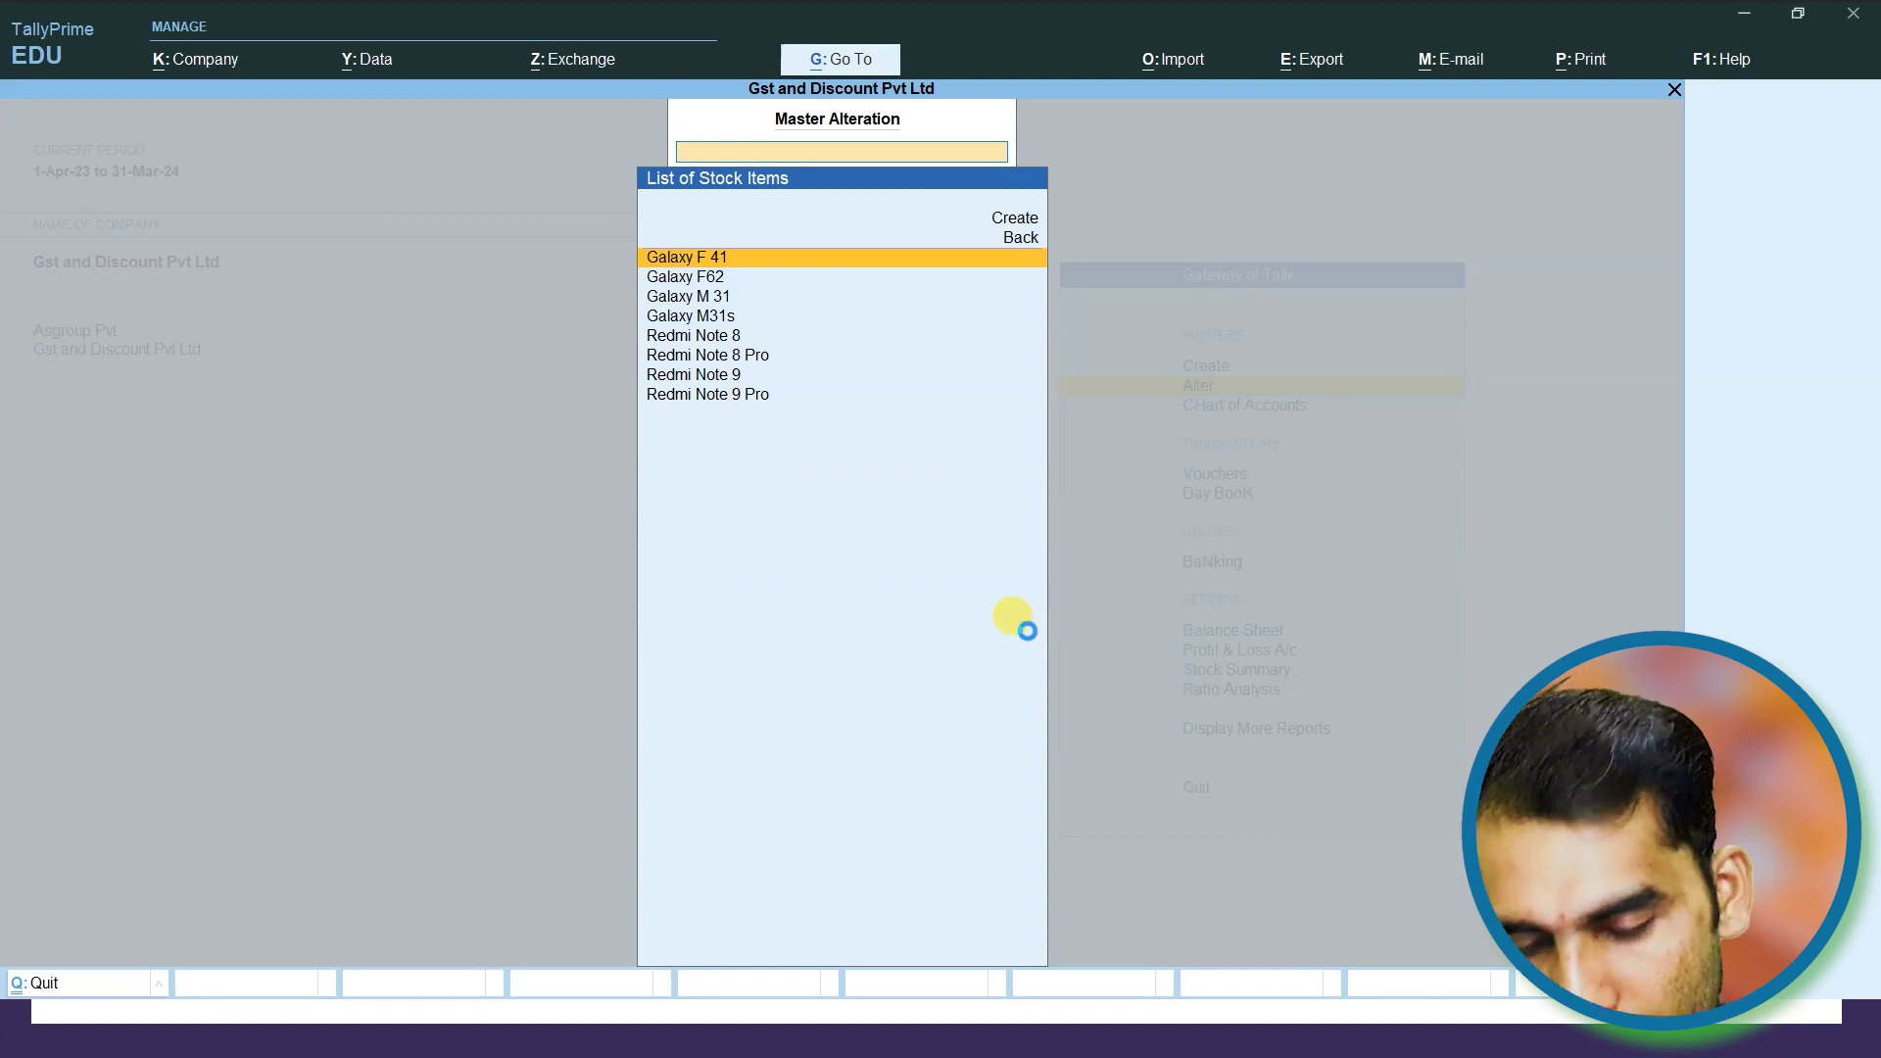
Check the HSN/SAC and GST rate details of the stock item Galaxy F 41, and leave it without saving
key("Return")
key("Return")
key("Return")
key("Return")
key("Return")
key("Return")
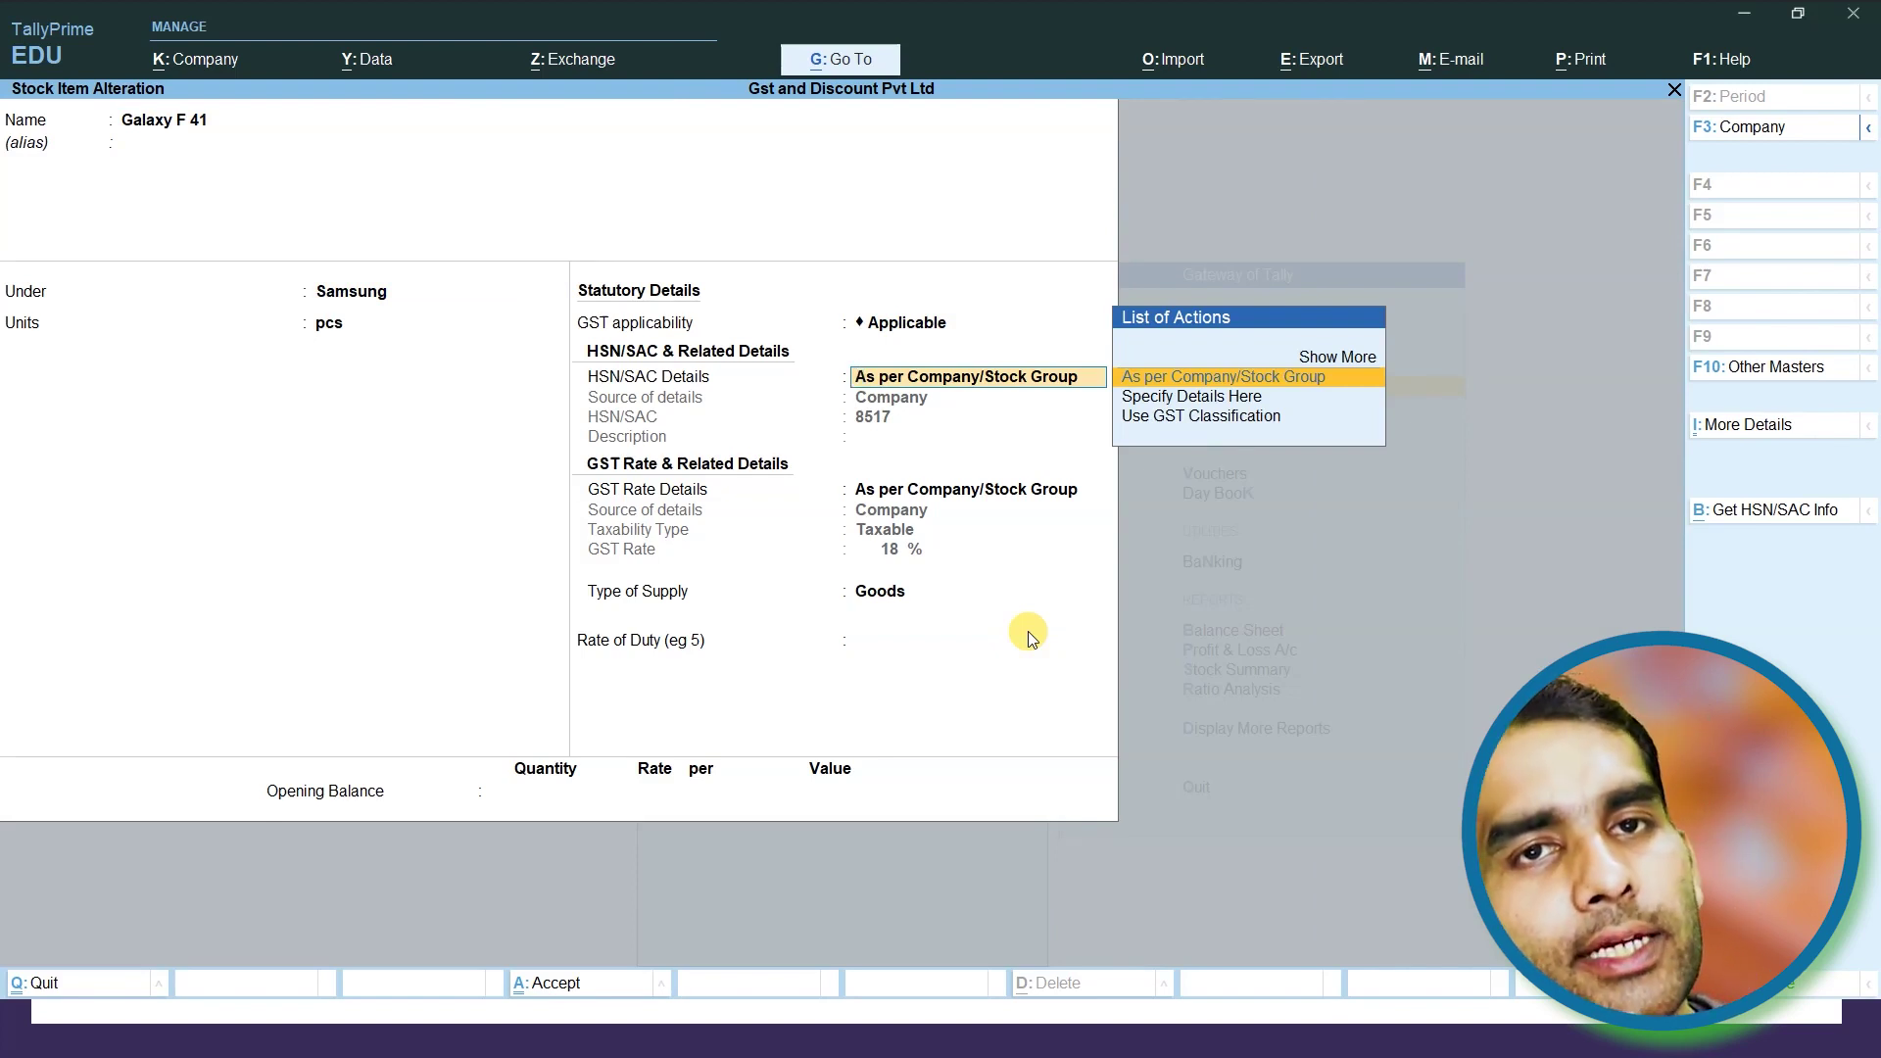
key("BackSpace")
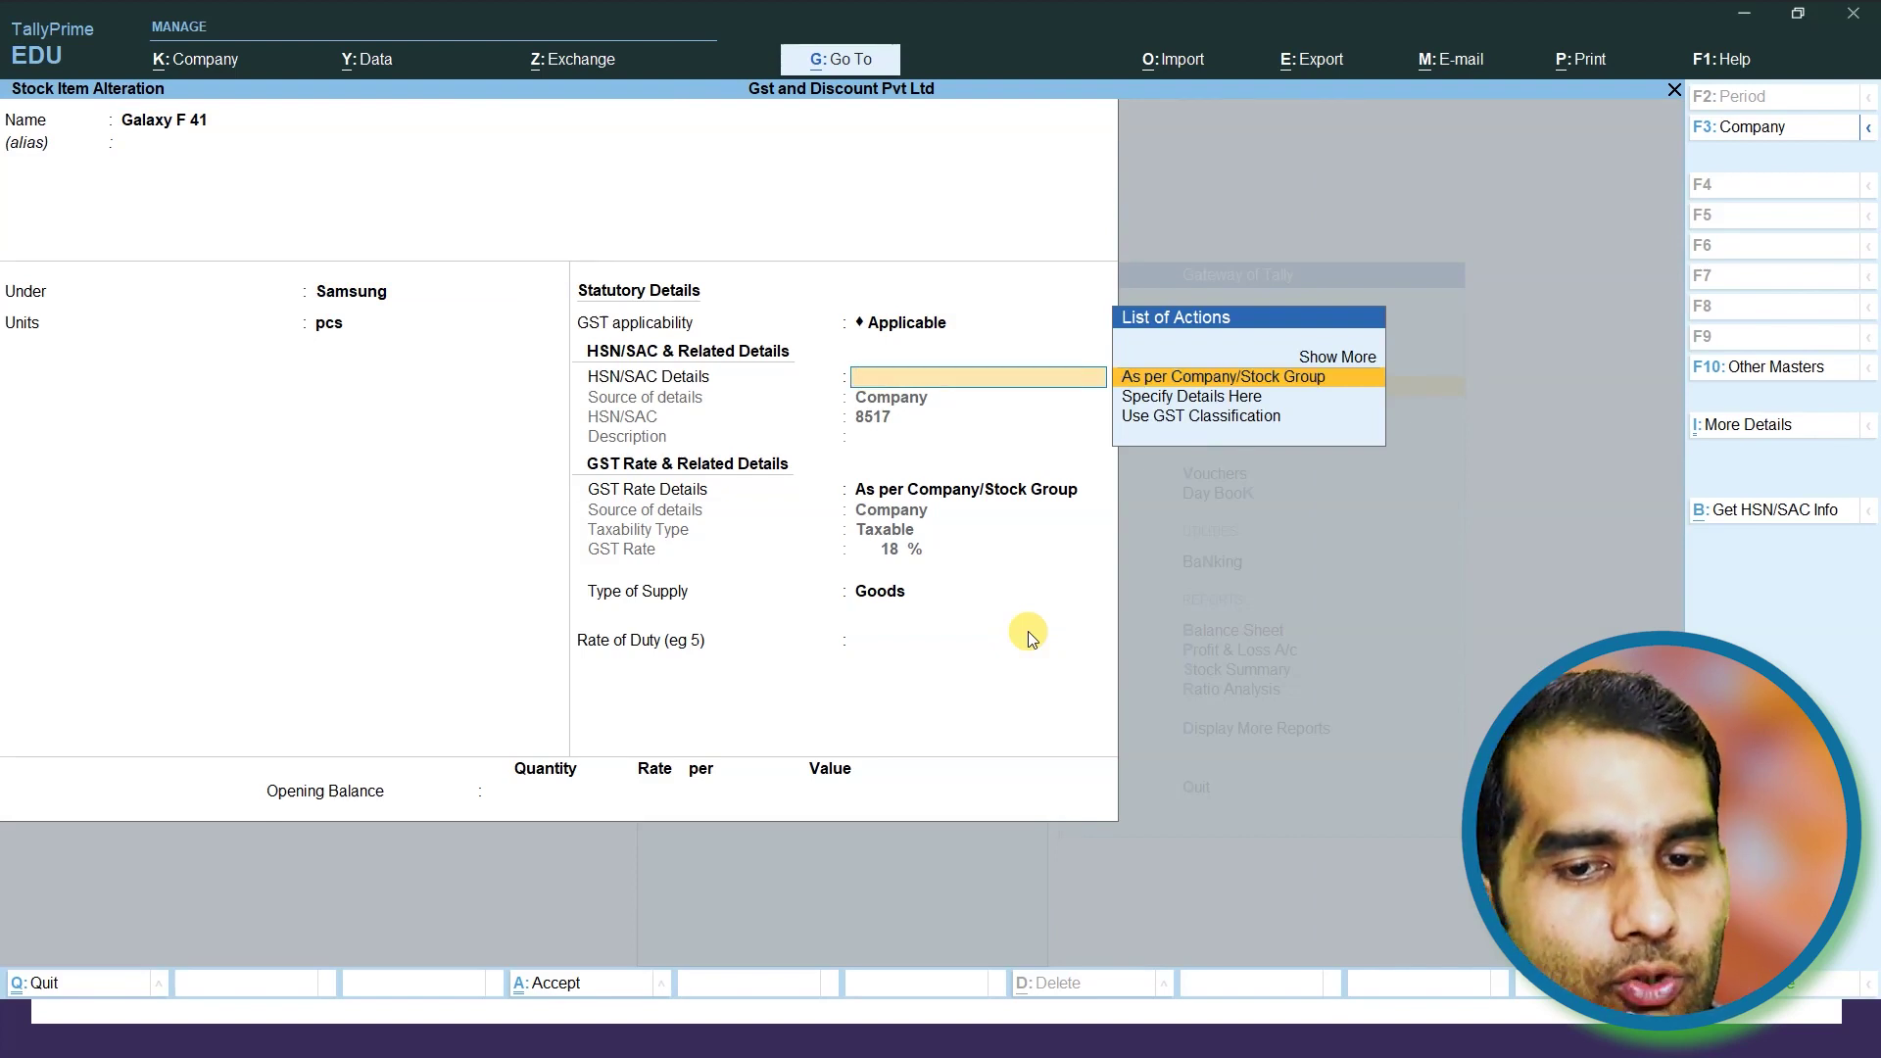
key("Escape")
key("y")
key("Escape")
Open the list of ledgers for alteration
key("Up")
key("Up")
key("Up")
key("Up")
key("Up")
key("Up")
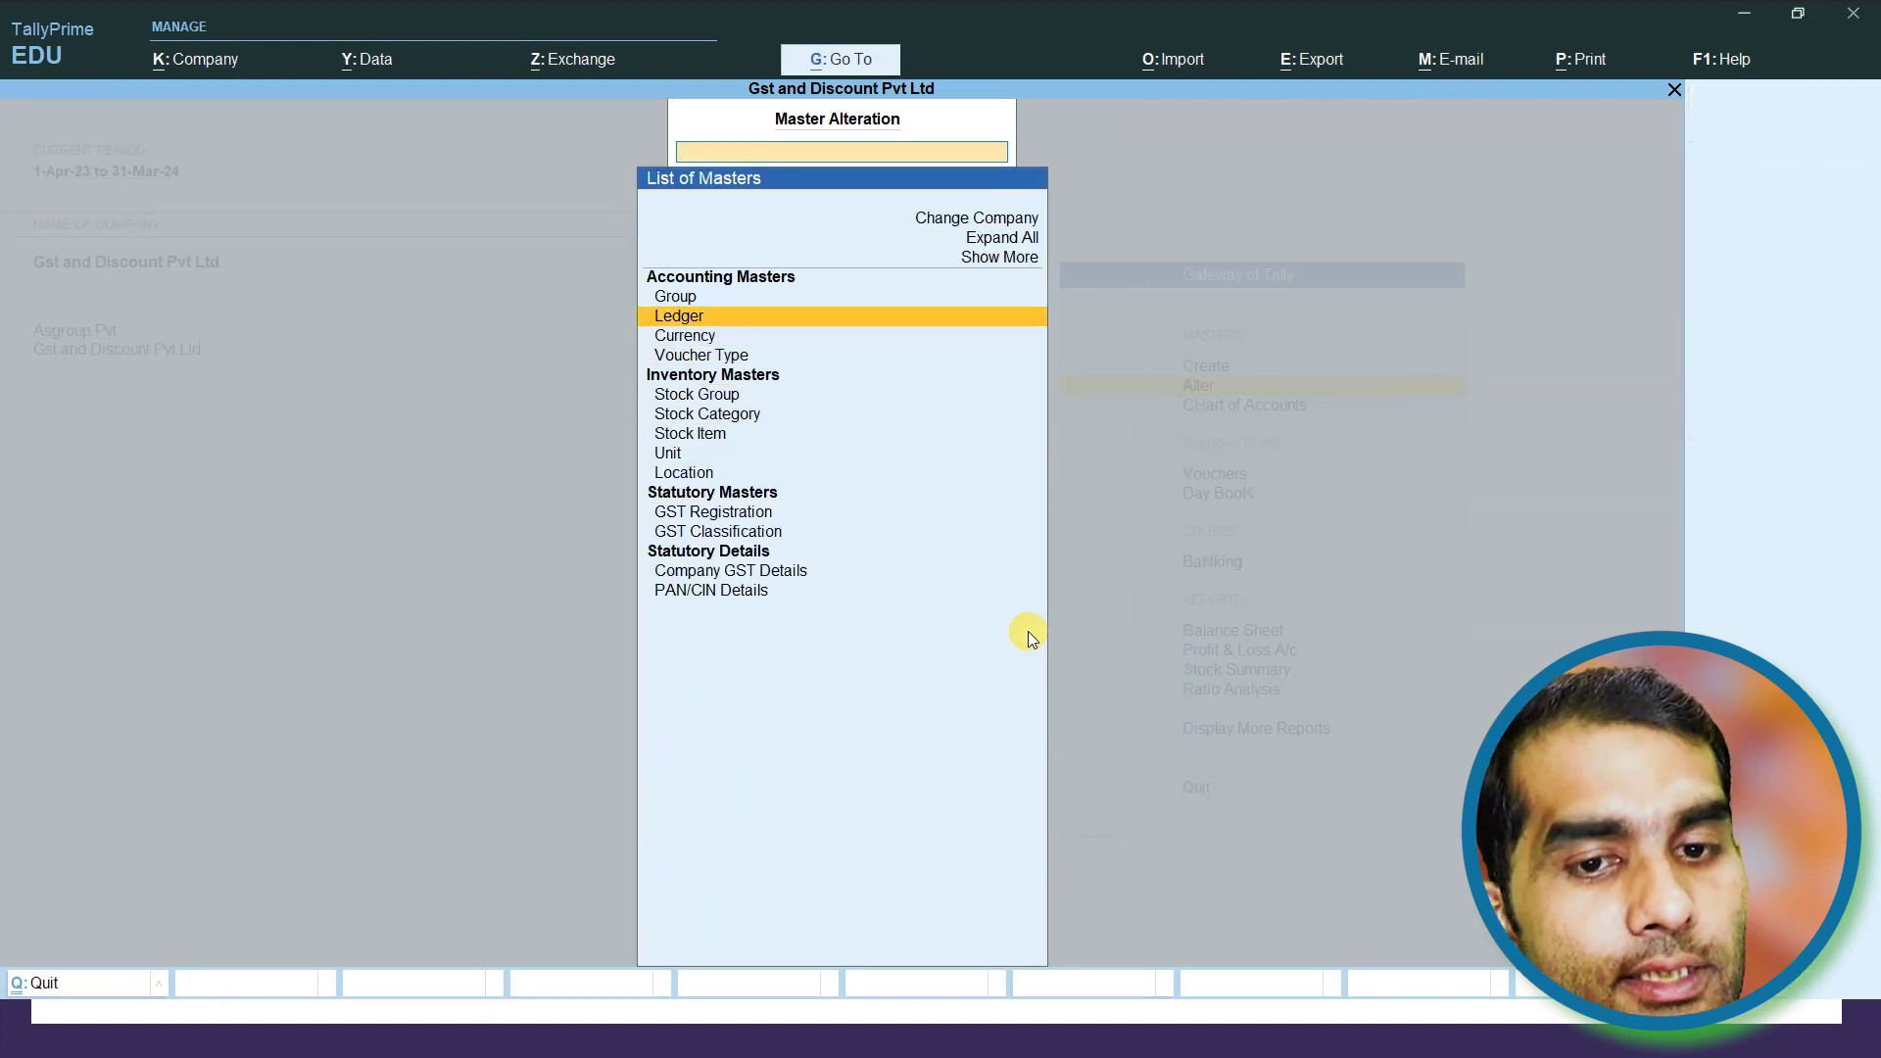
key("Return")
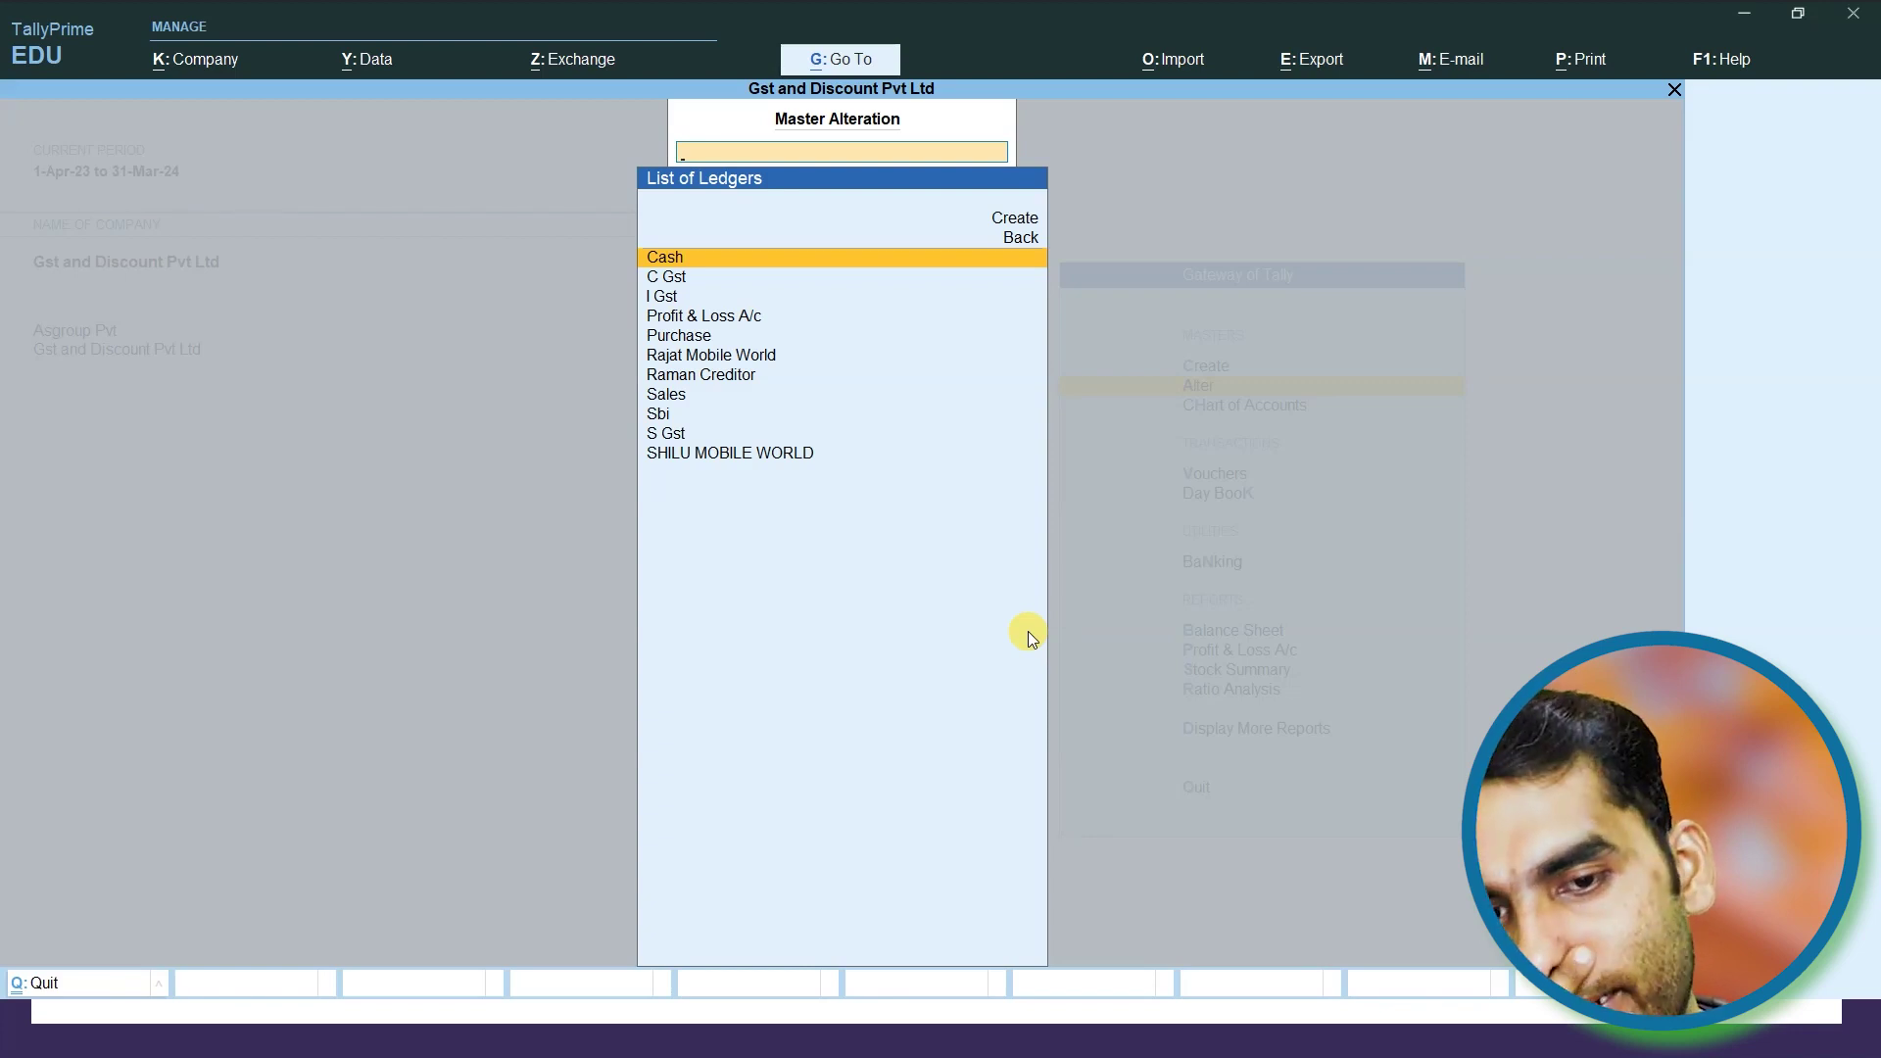
View the mailing and tax registration details of the Sundry Creditors party ledger, and return to the Gateway of Tally
key("Down")
key("Down")
key("Down")
key("Down")
key("Down")
key("Down")
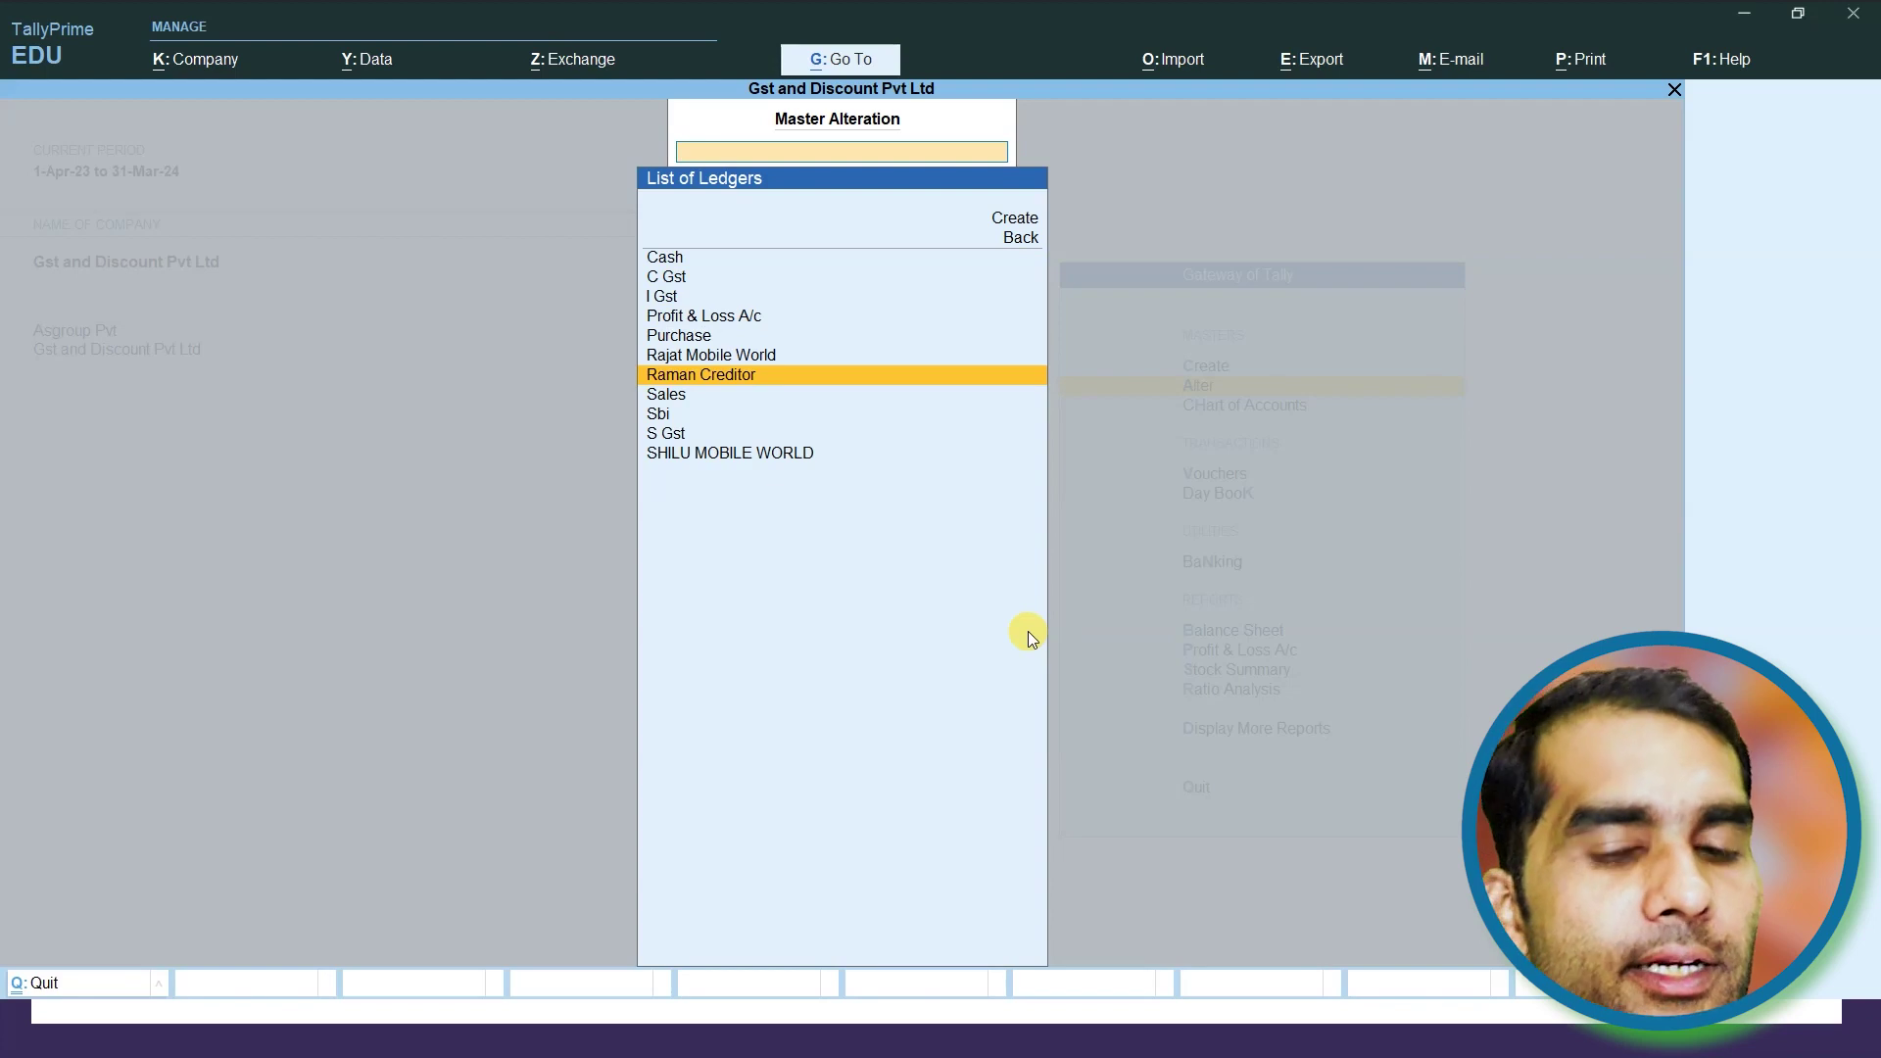
key("Return")
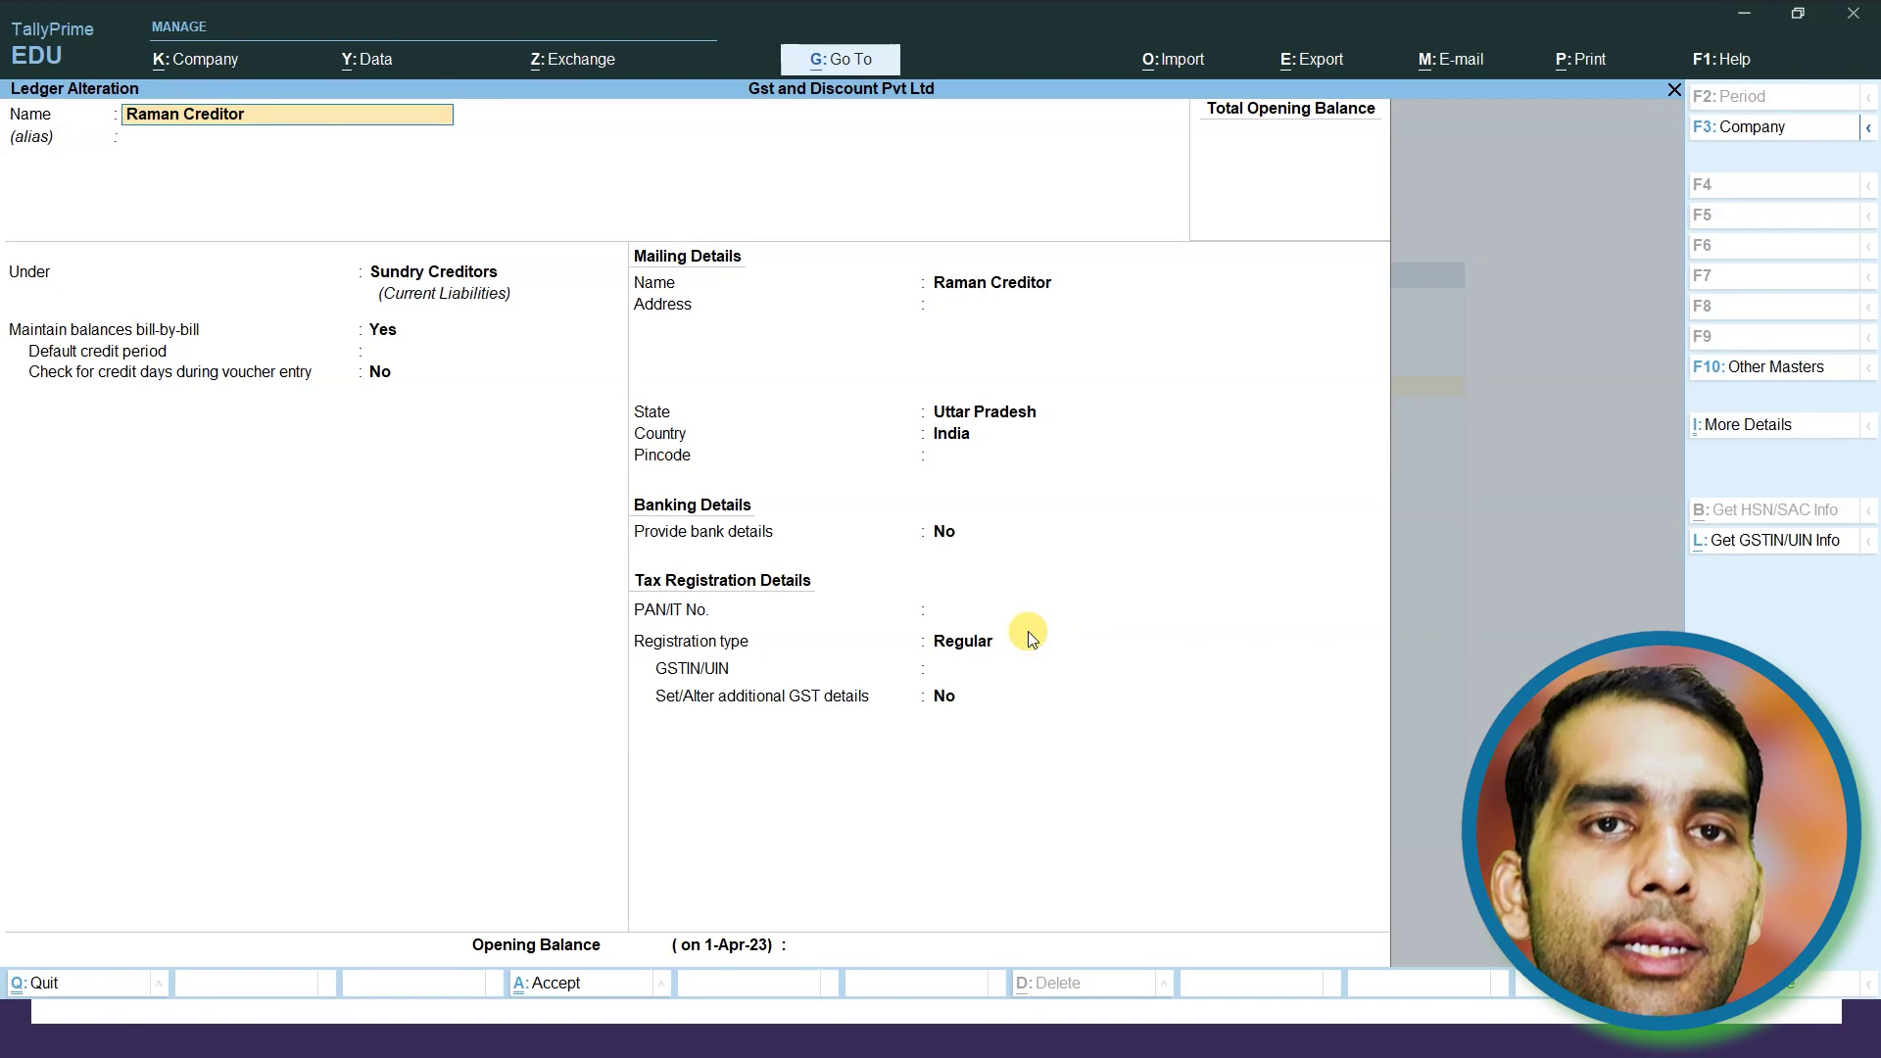
key("Escape")
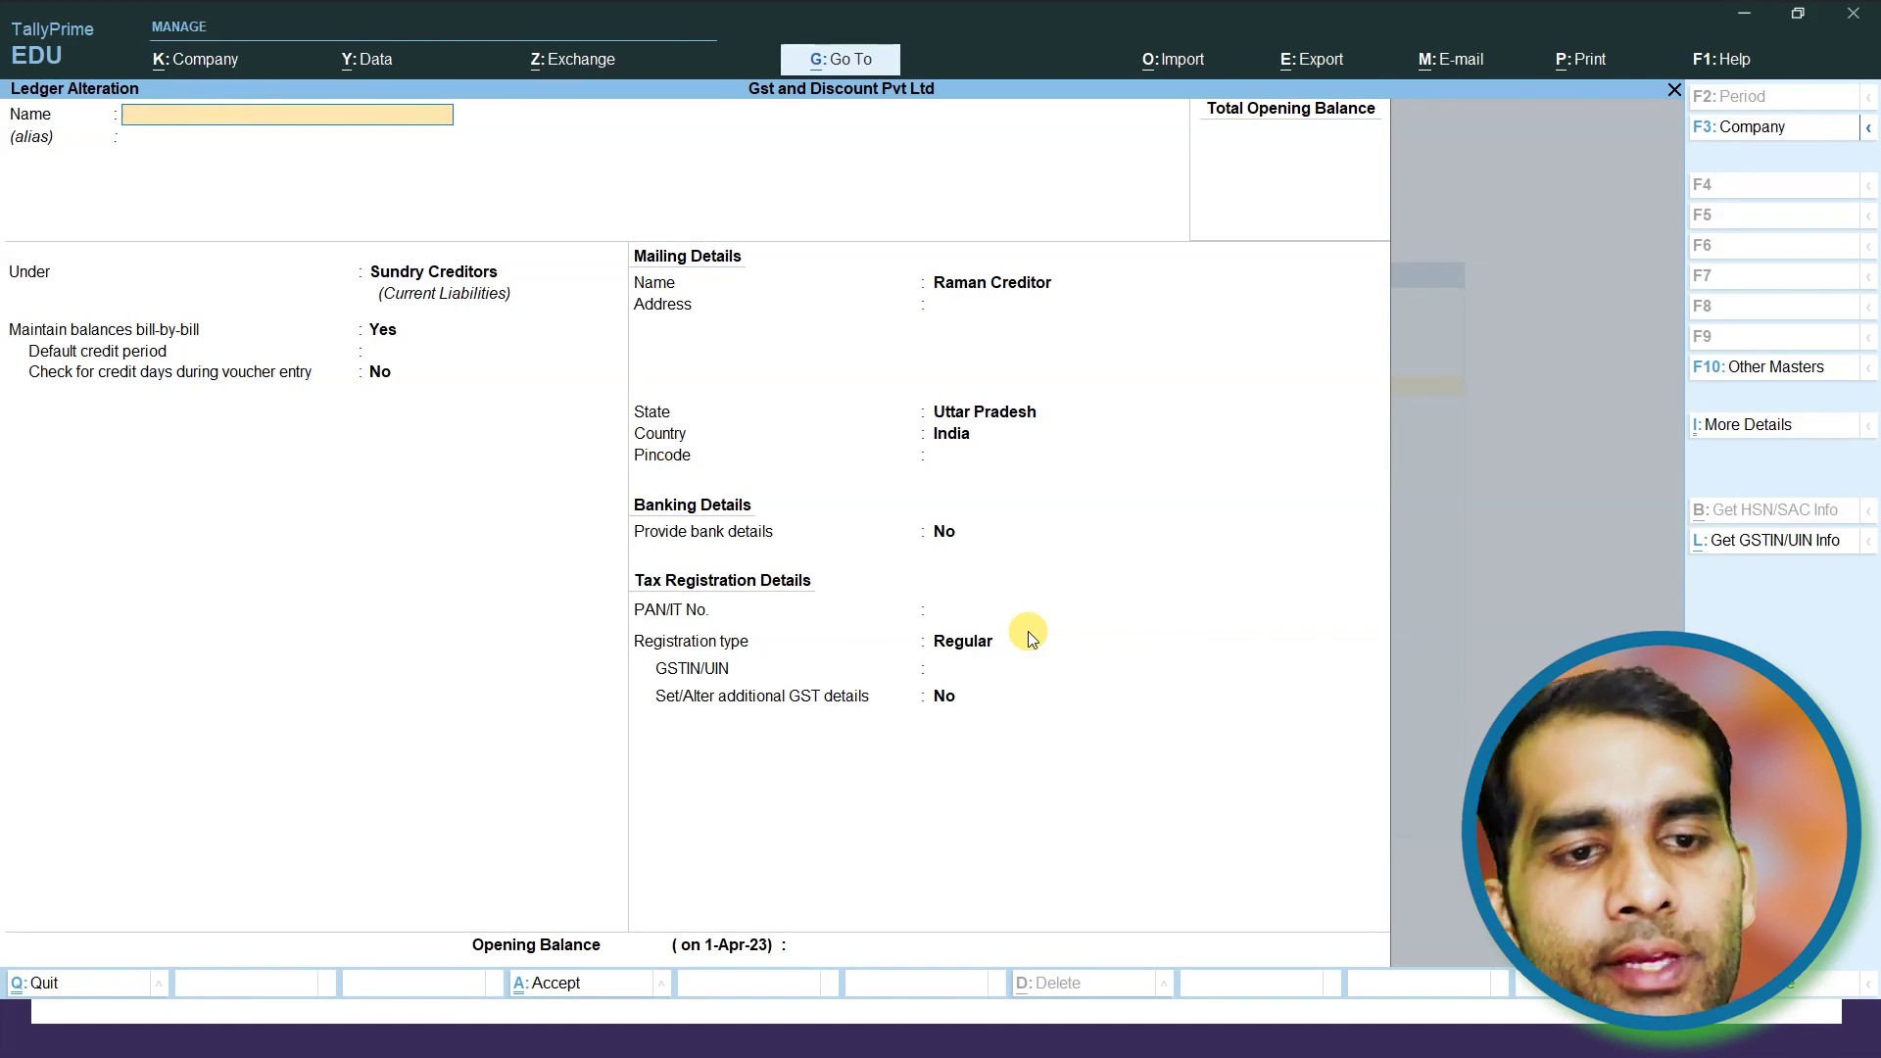
key("Escape")
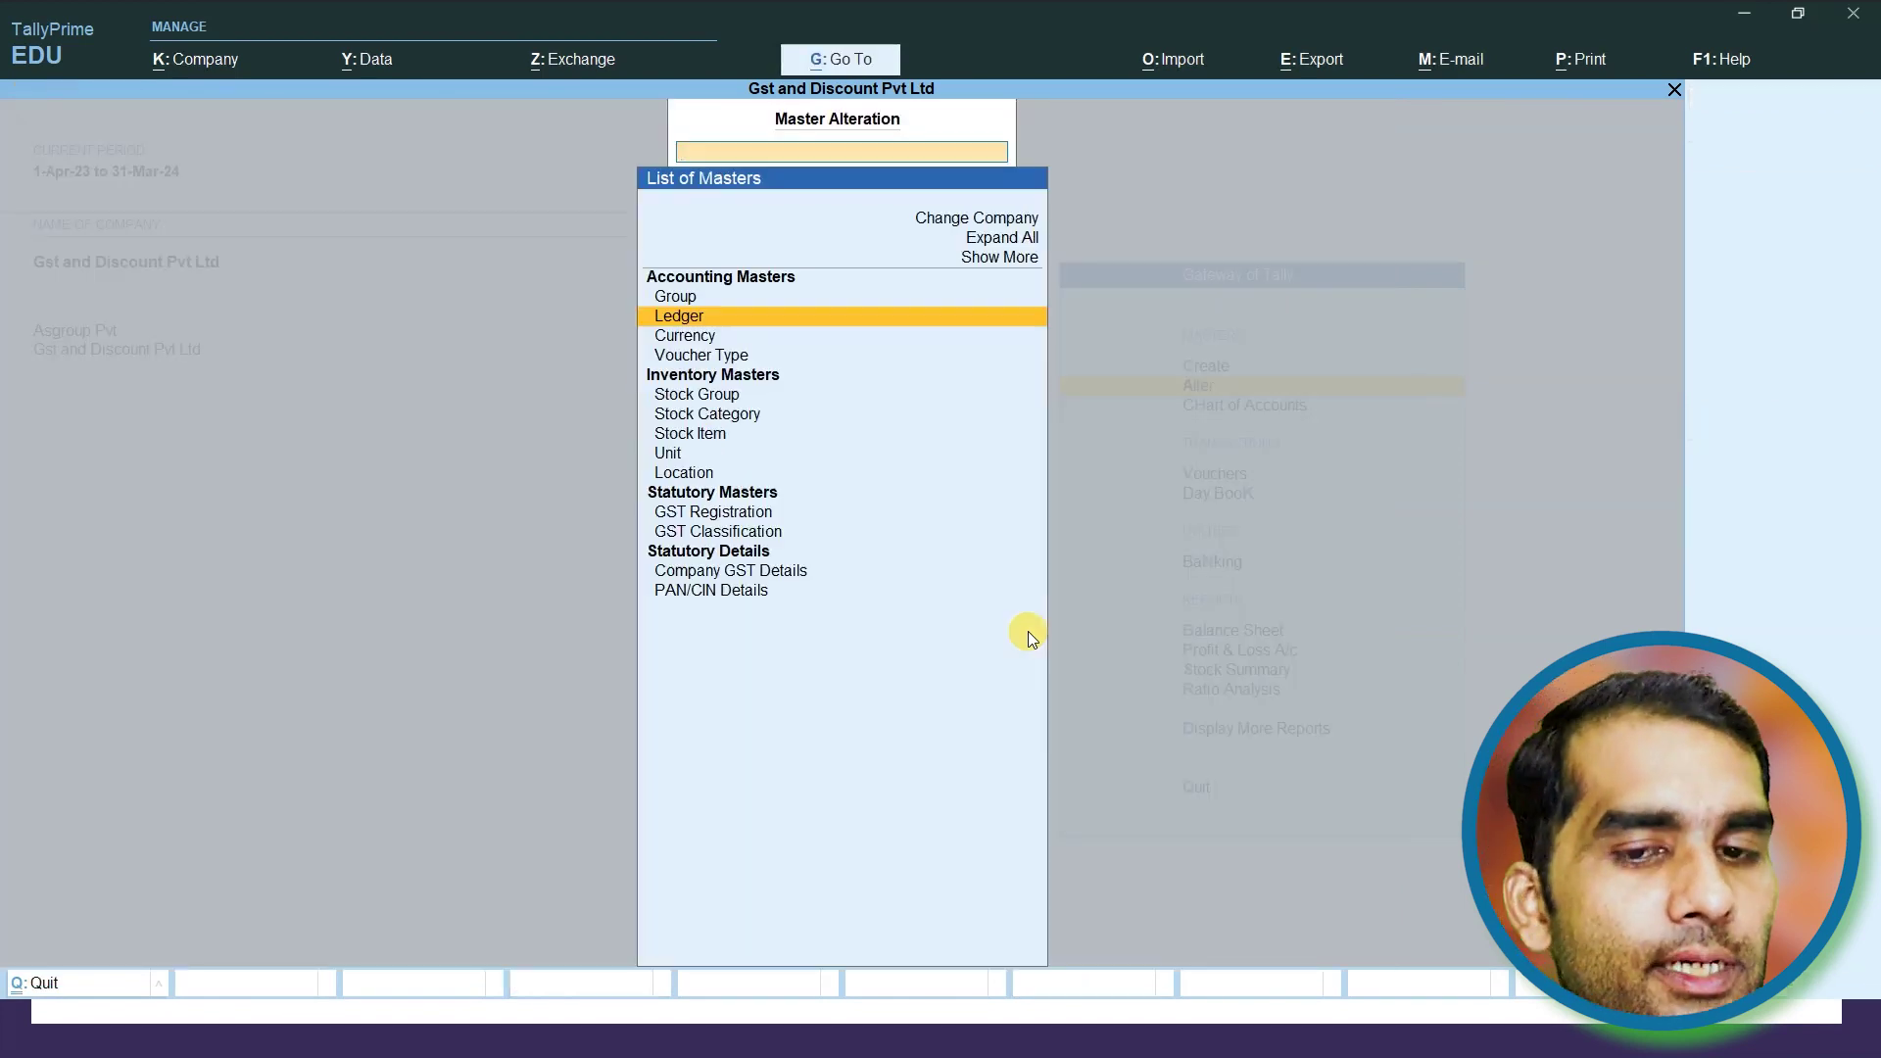
key("Escape")
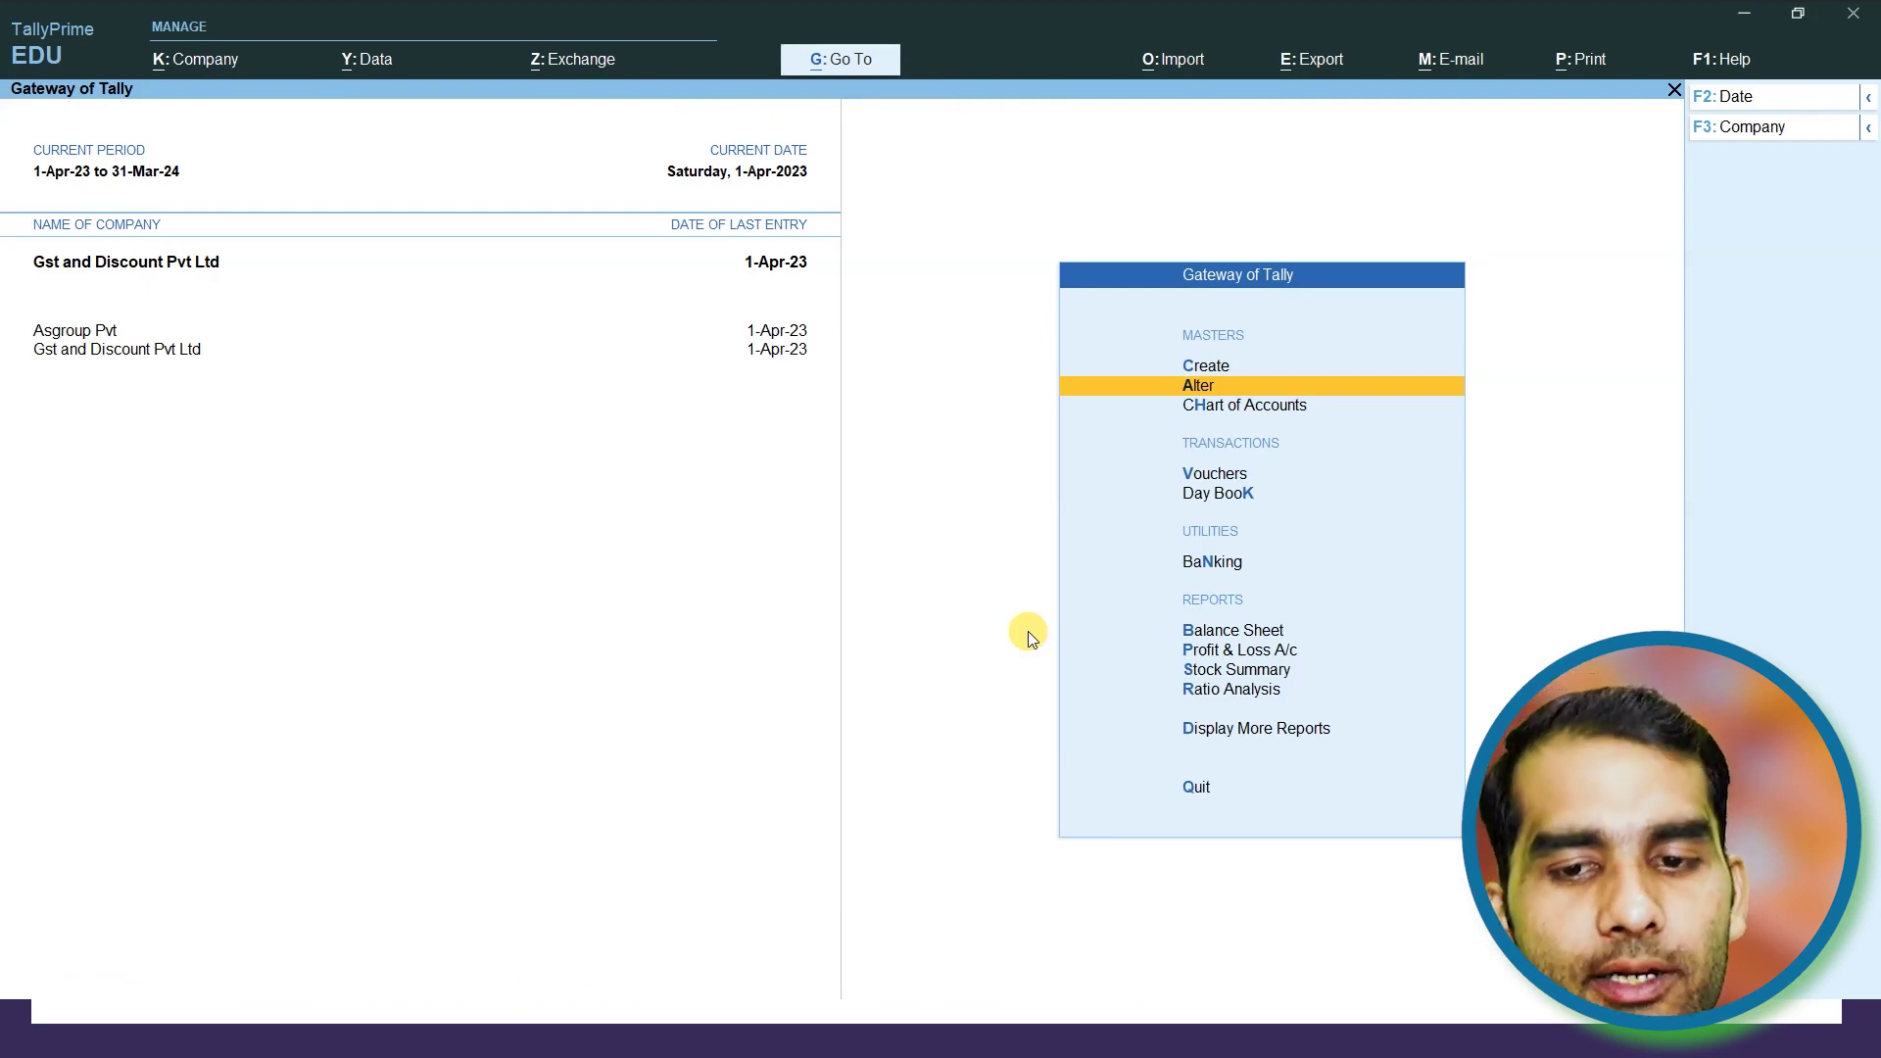
Open the Statements of Accounts reports
key("Down")
key("Down")
key("Down")
key("Down")
key("Down")
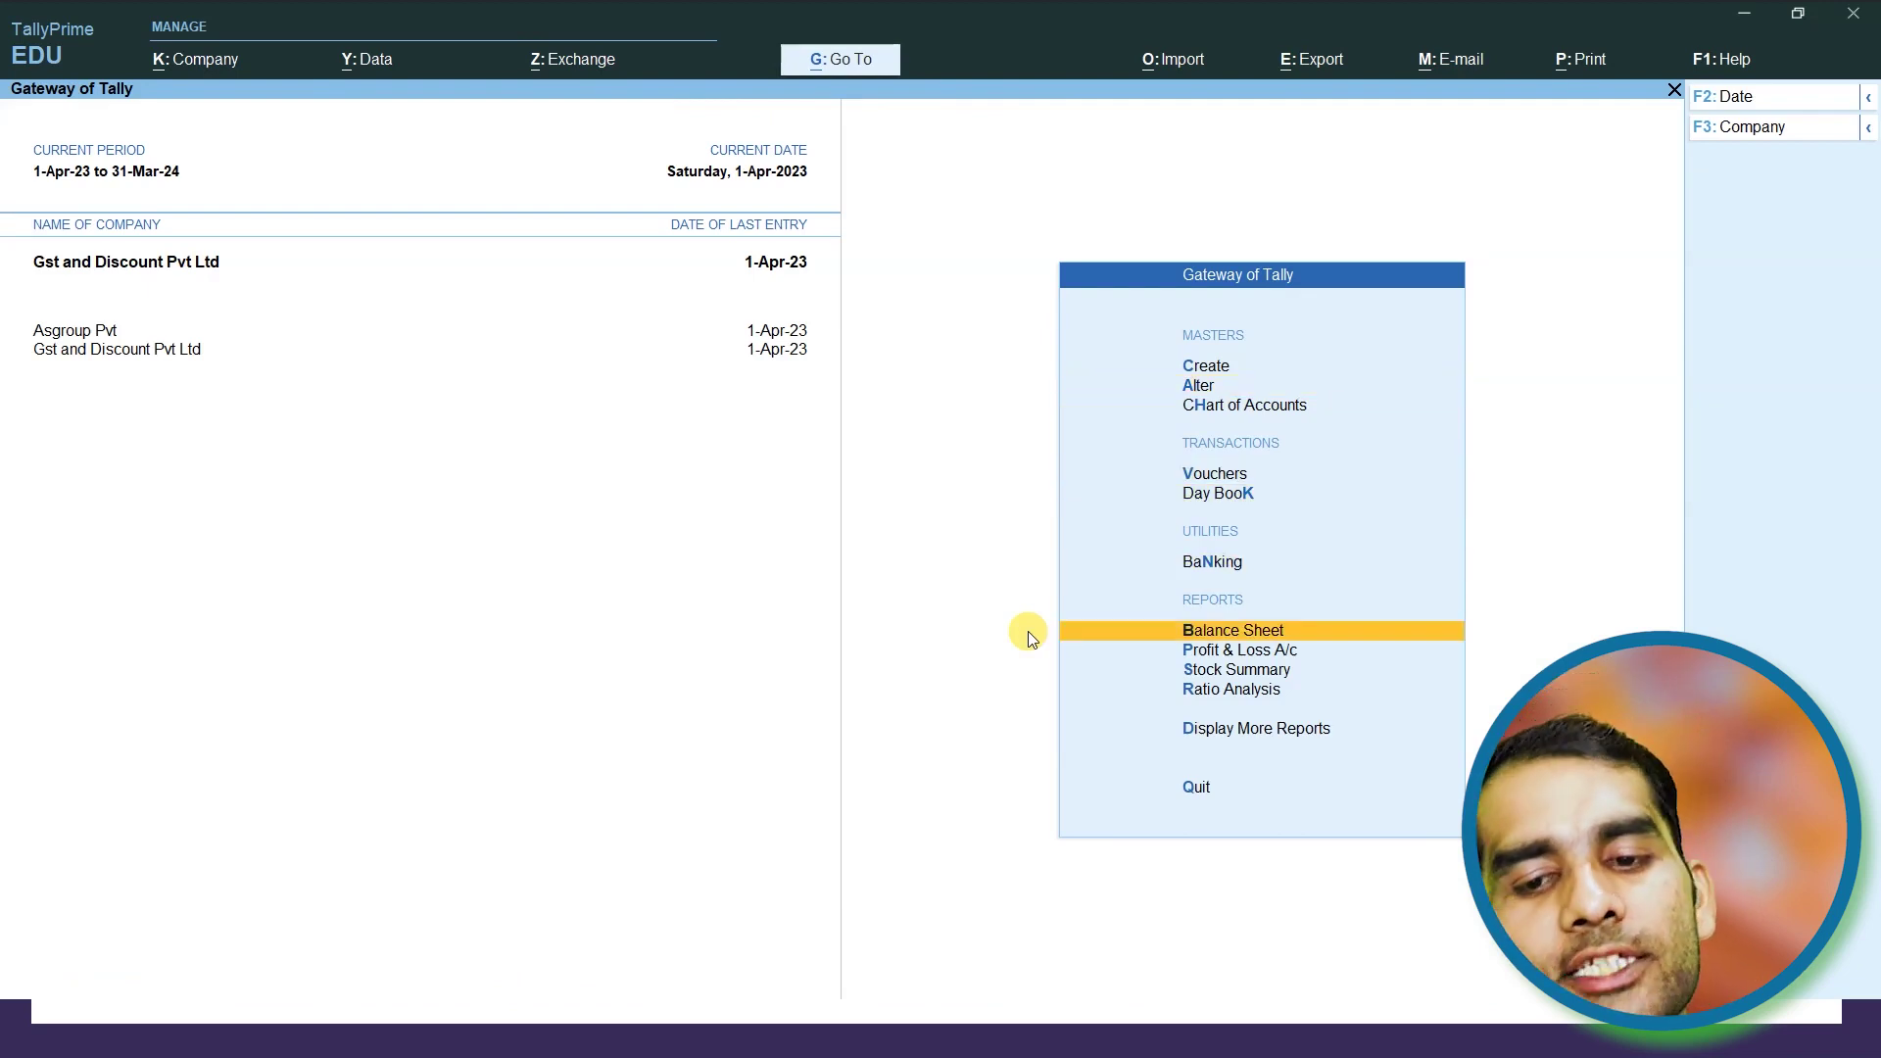
key("Down")
key("Down")
key("Down")
key("Down")
key("Return")
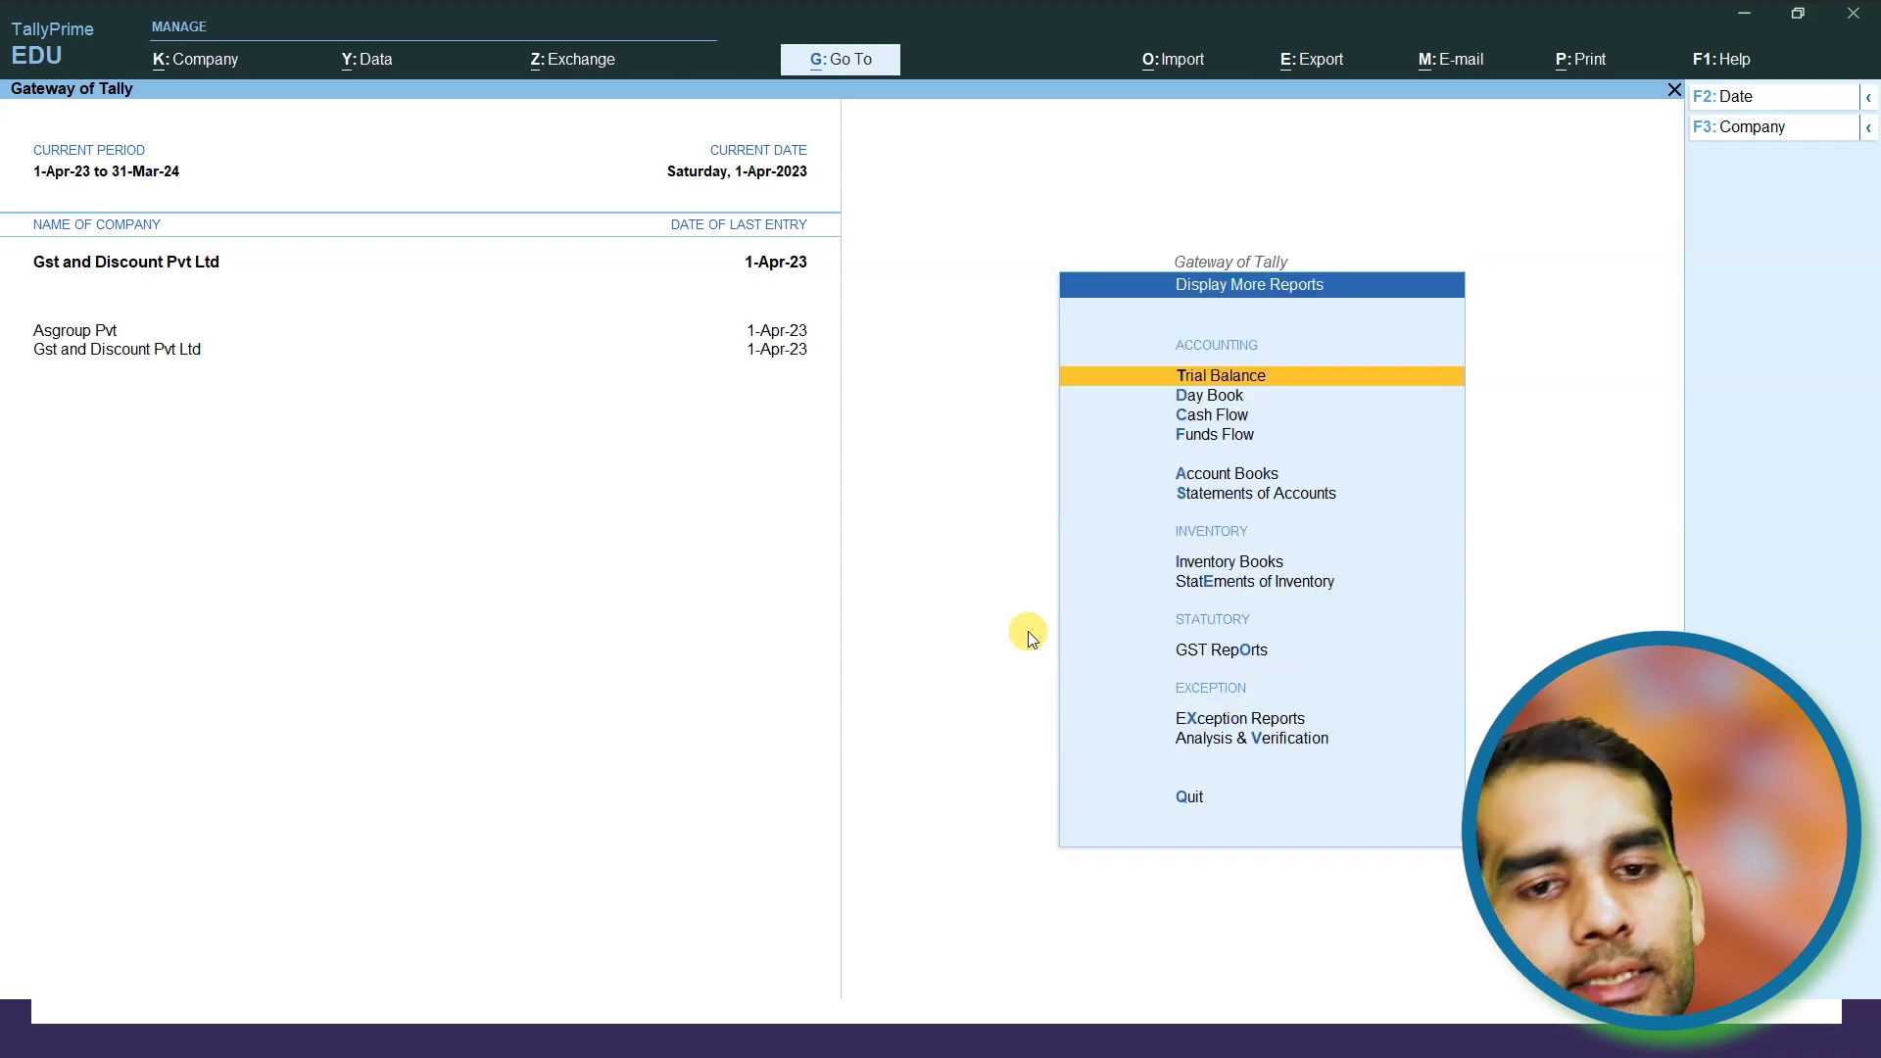
key("Down")
key("Down")
key("Down")
key("Down")
key("Down")
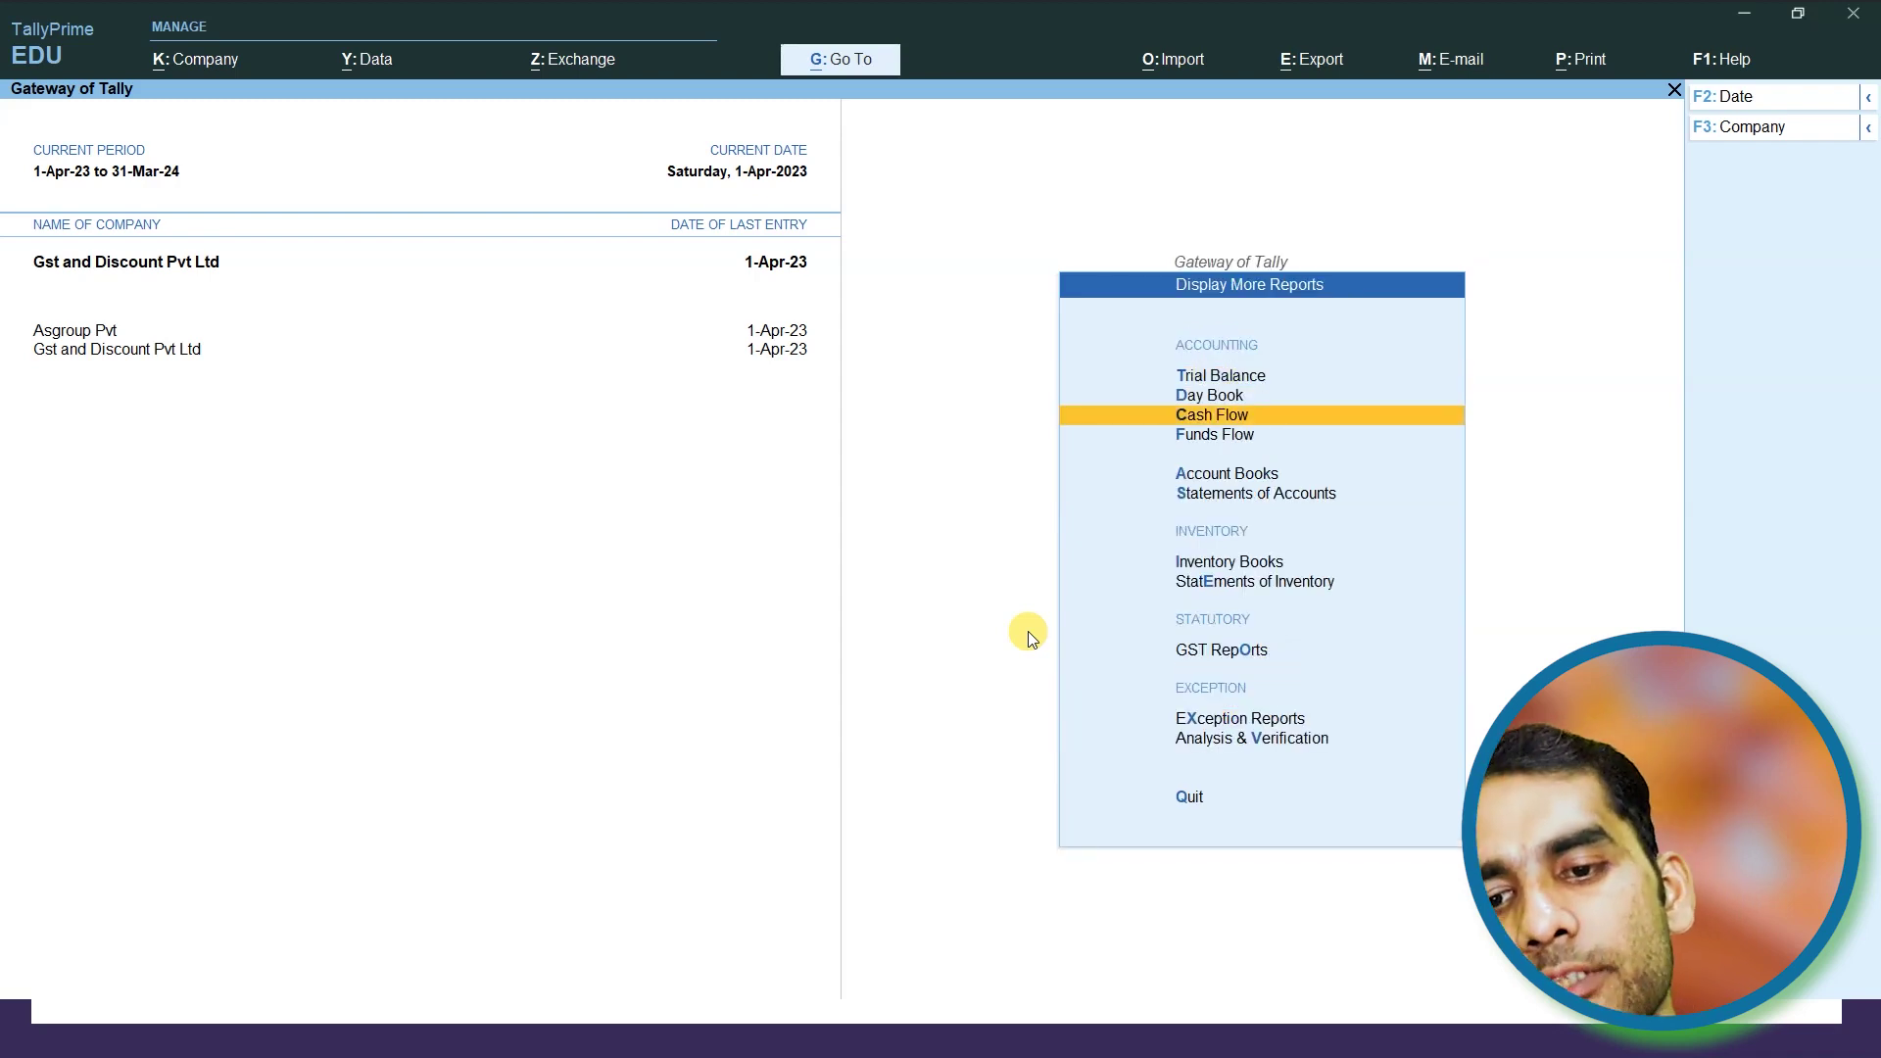
key("Return")
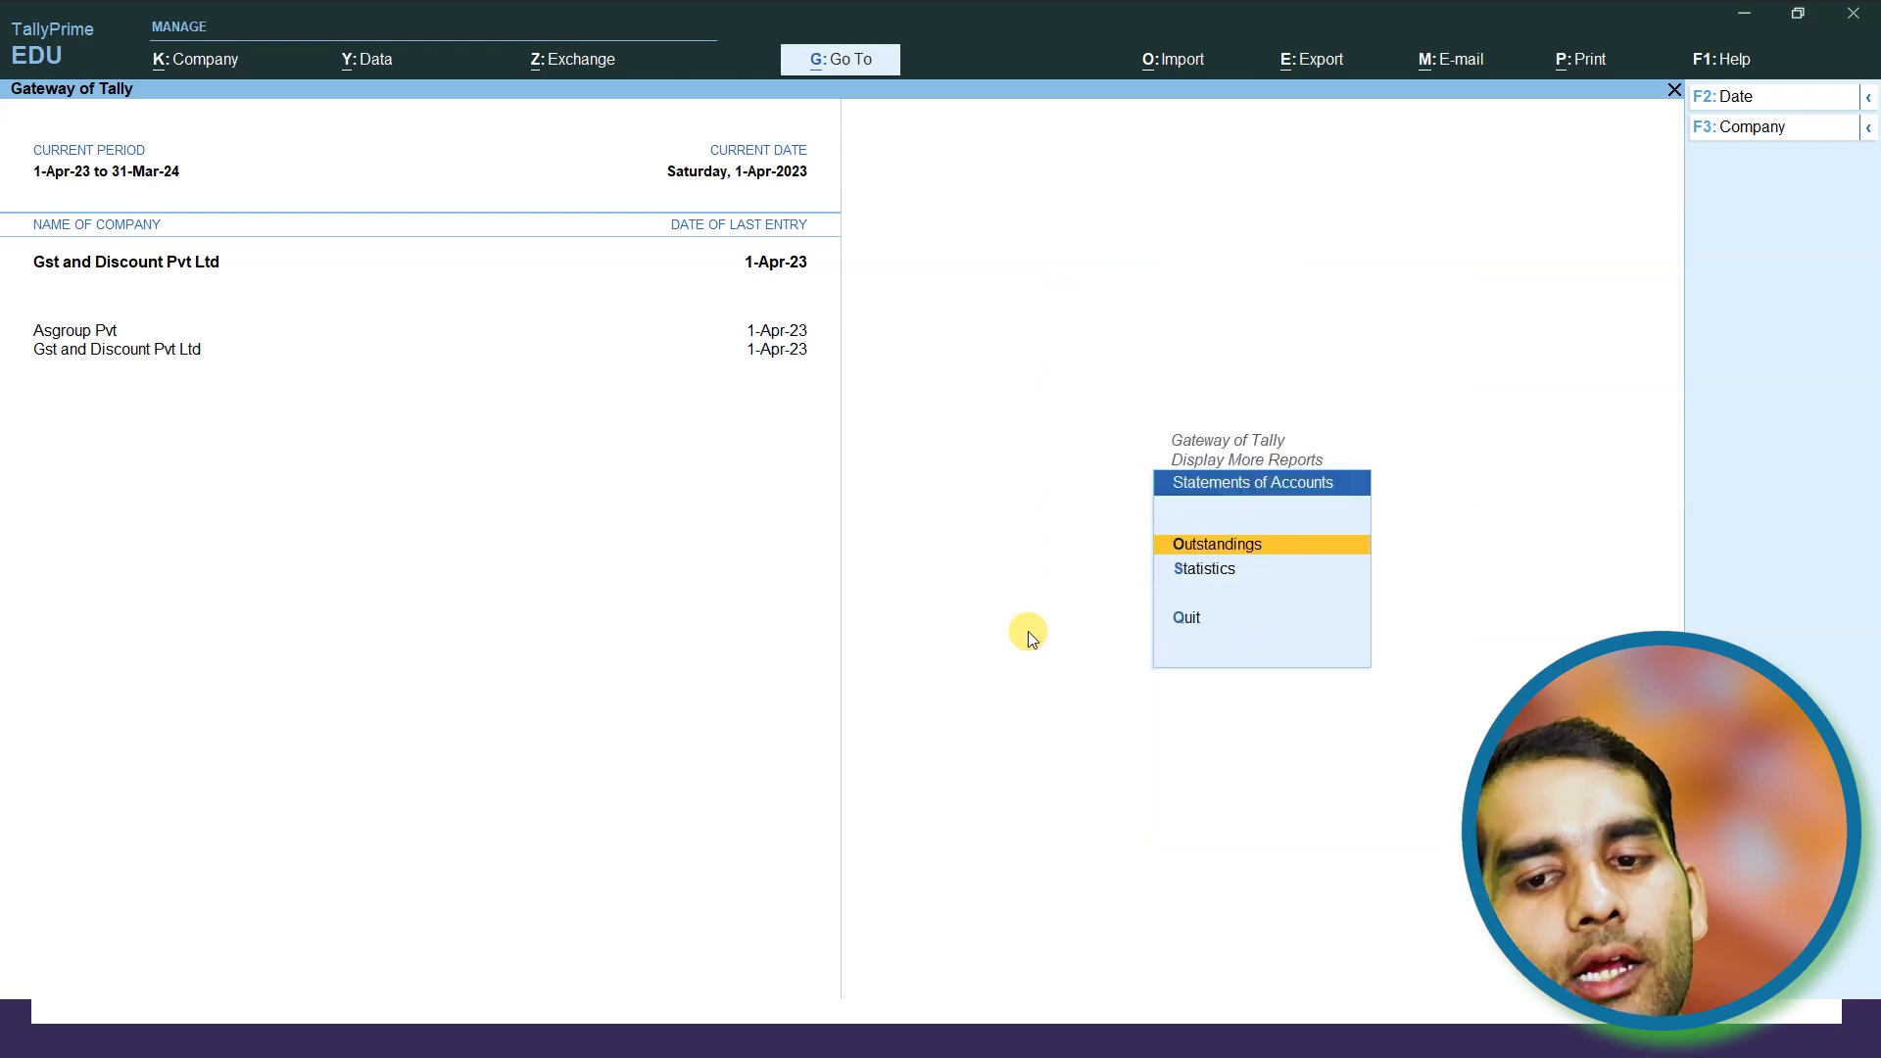
Display the outstanding bills payable in detailed form, including the purchased items of the creditor's bill
key("Return")
key("Down")
key("Return")
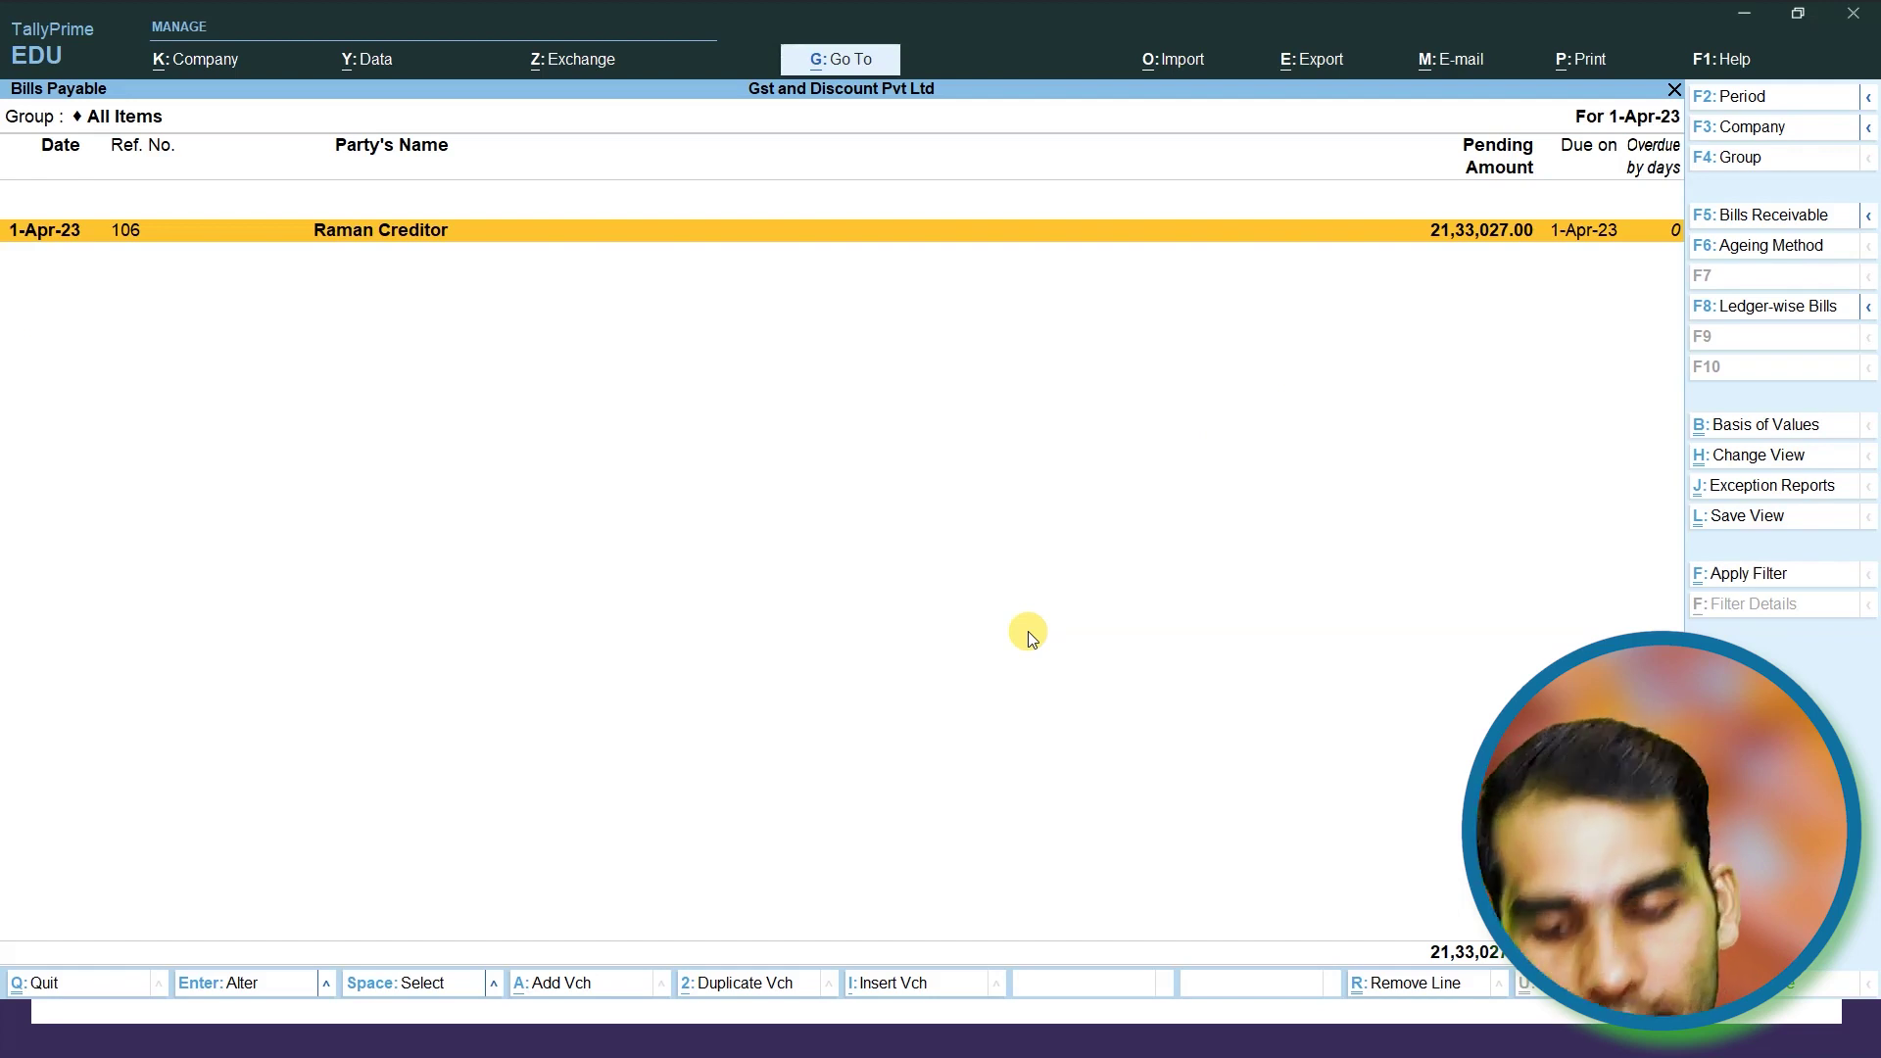
key("alt+F5")
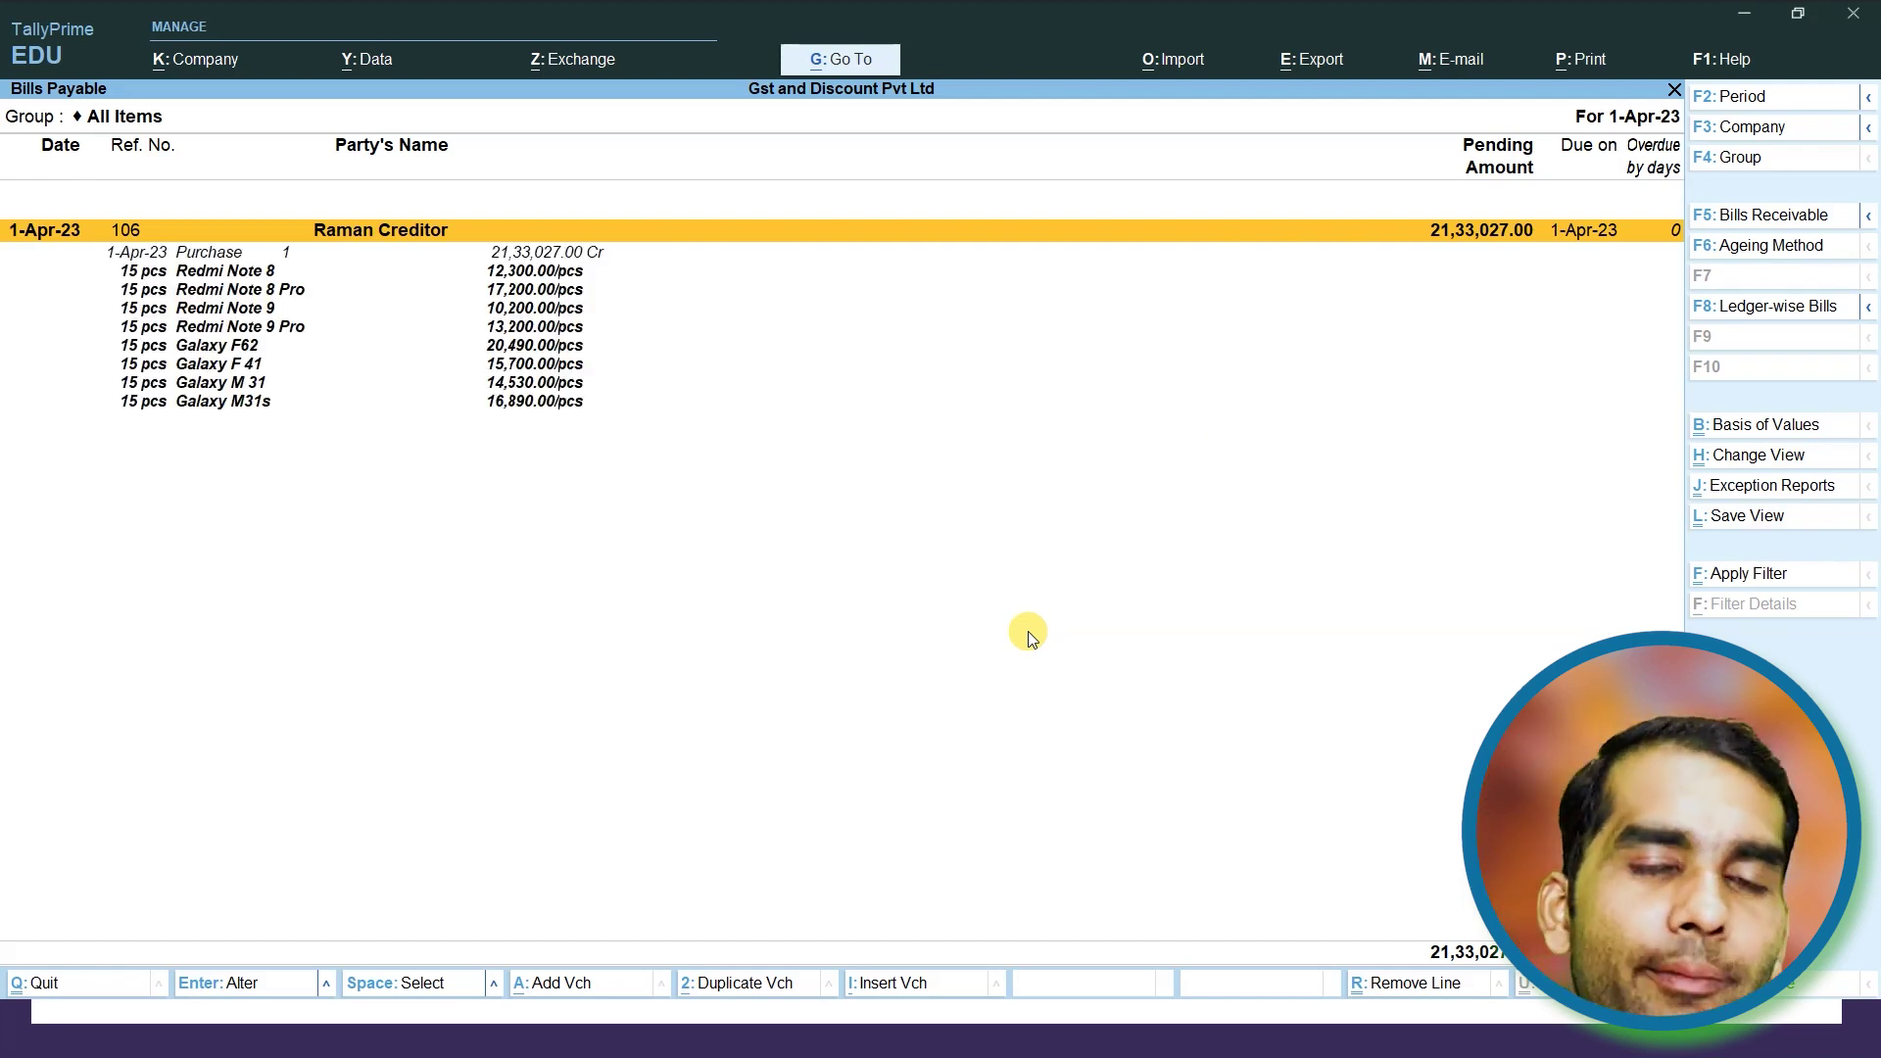
Leave the Bills Payable report and open the Day Book from the Gateway of Tally
key("Escape")
key("Escape")
key("Escape")
key("Escape")
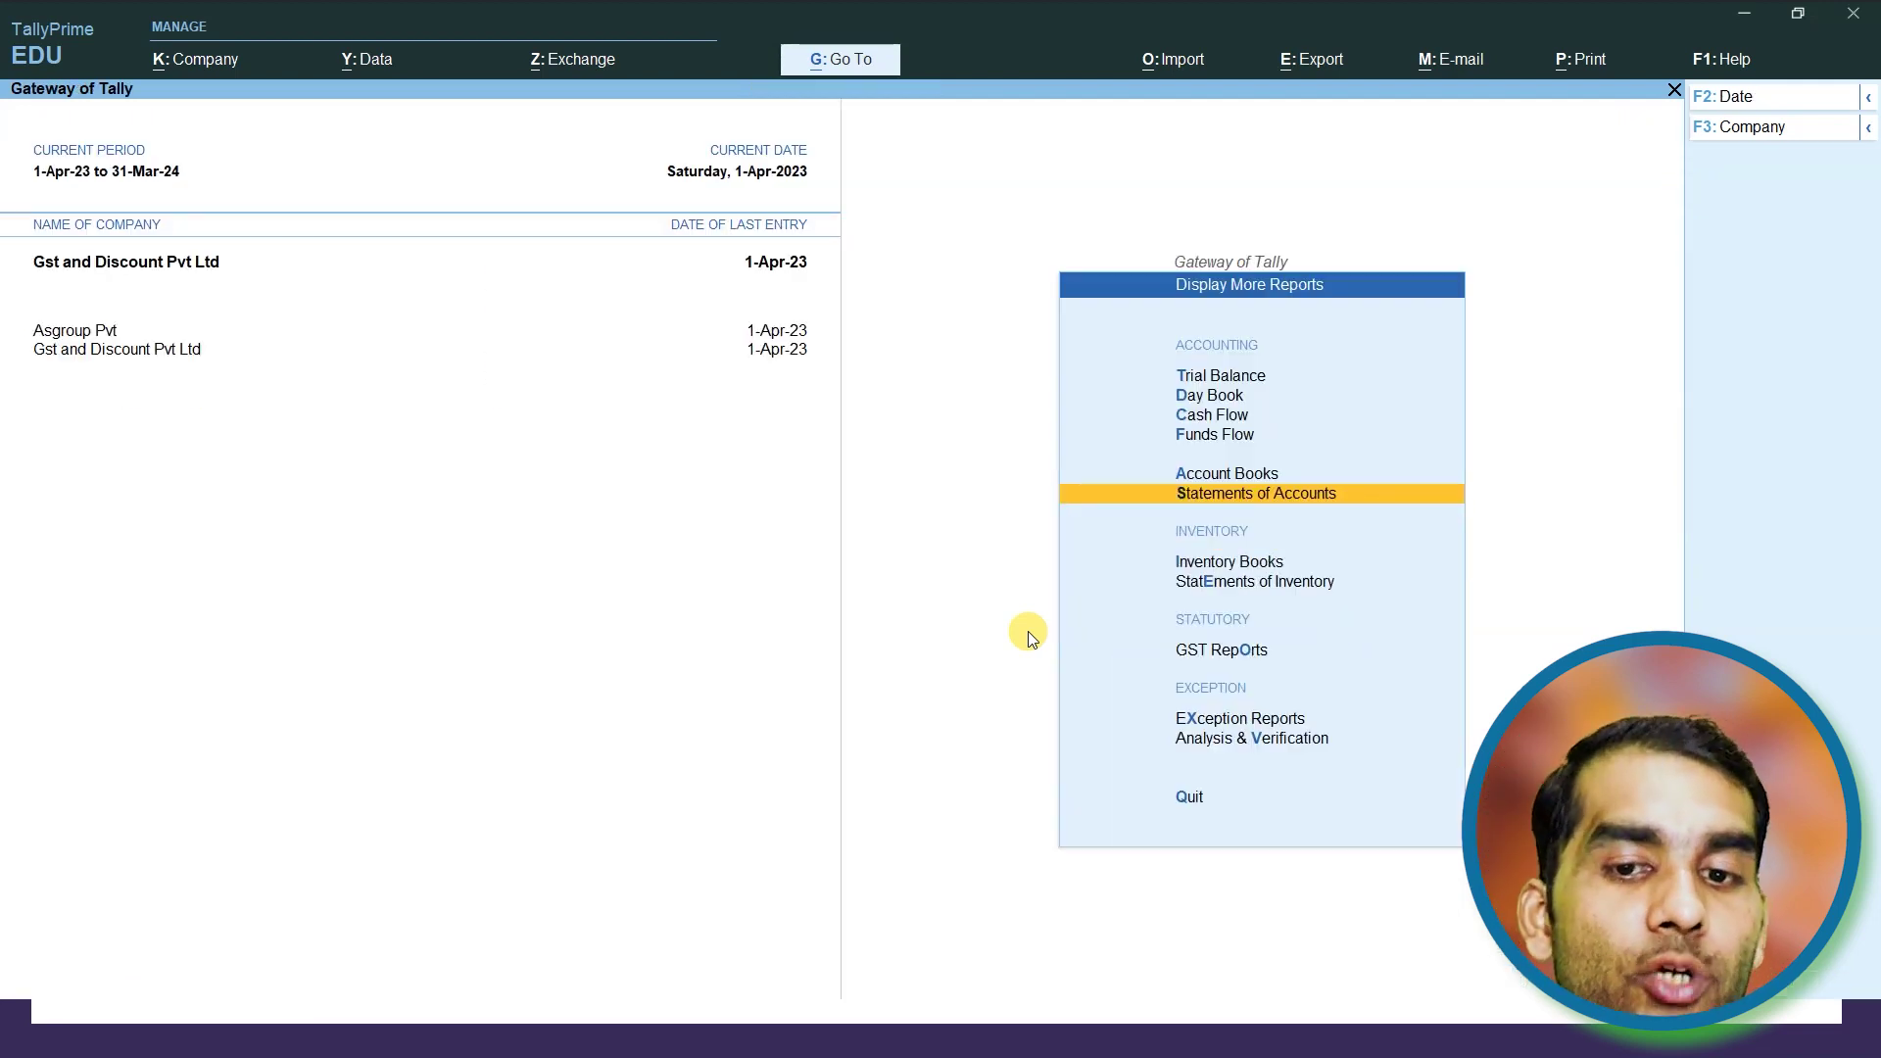
key("Up")
key("Up")
key("Up")
key("Up")
key("Up")
key("Up")
key("Up")
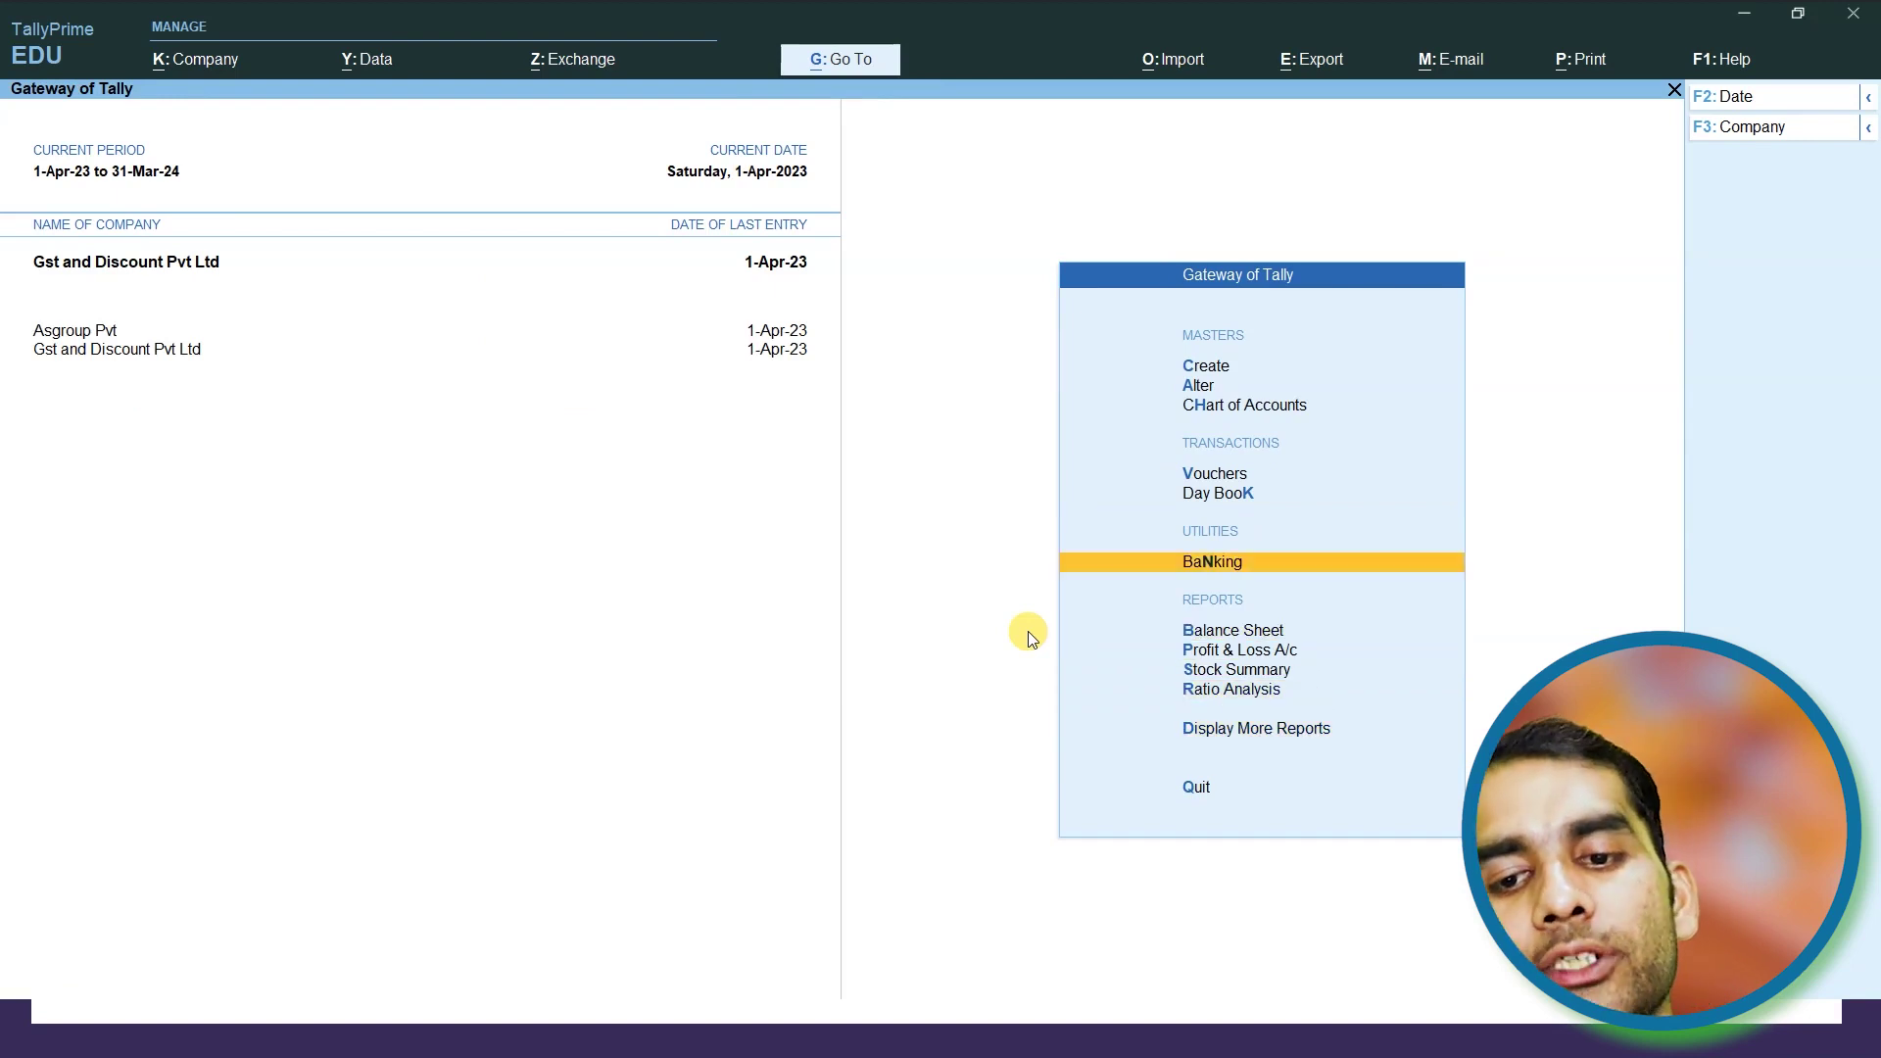
key("Down")
key("Return")
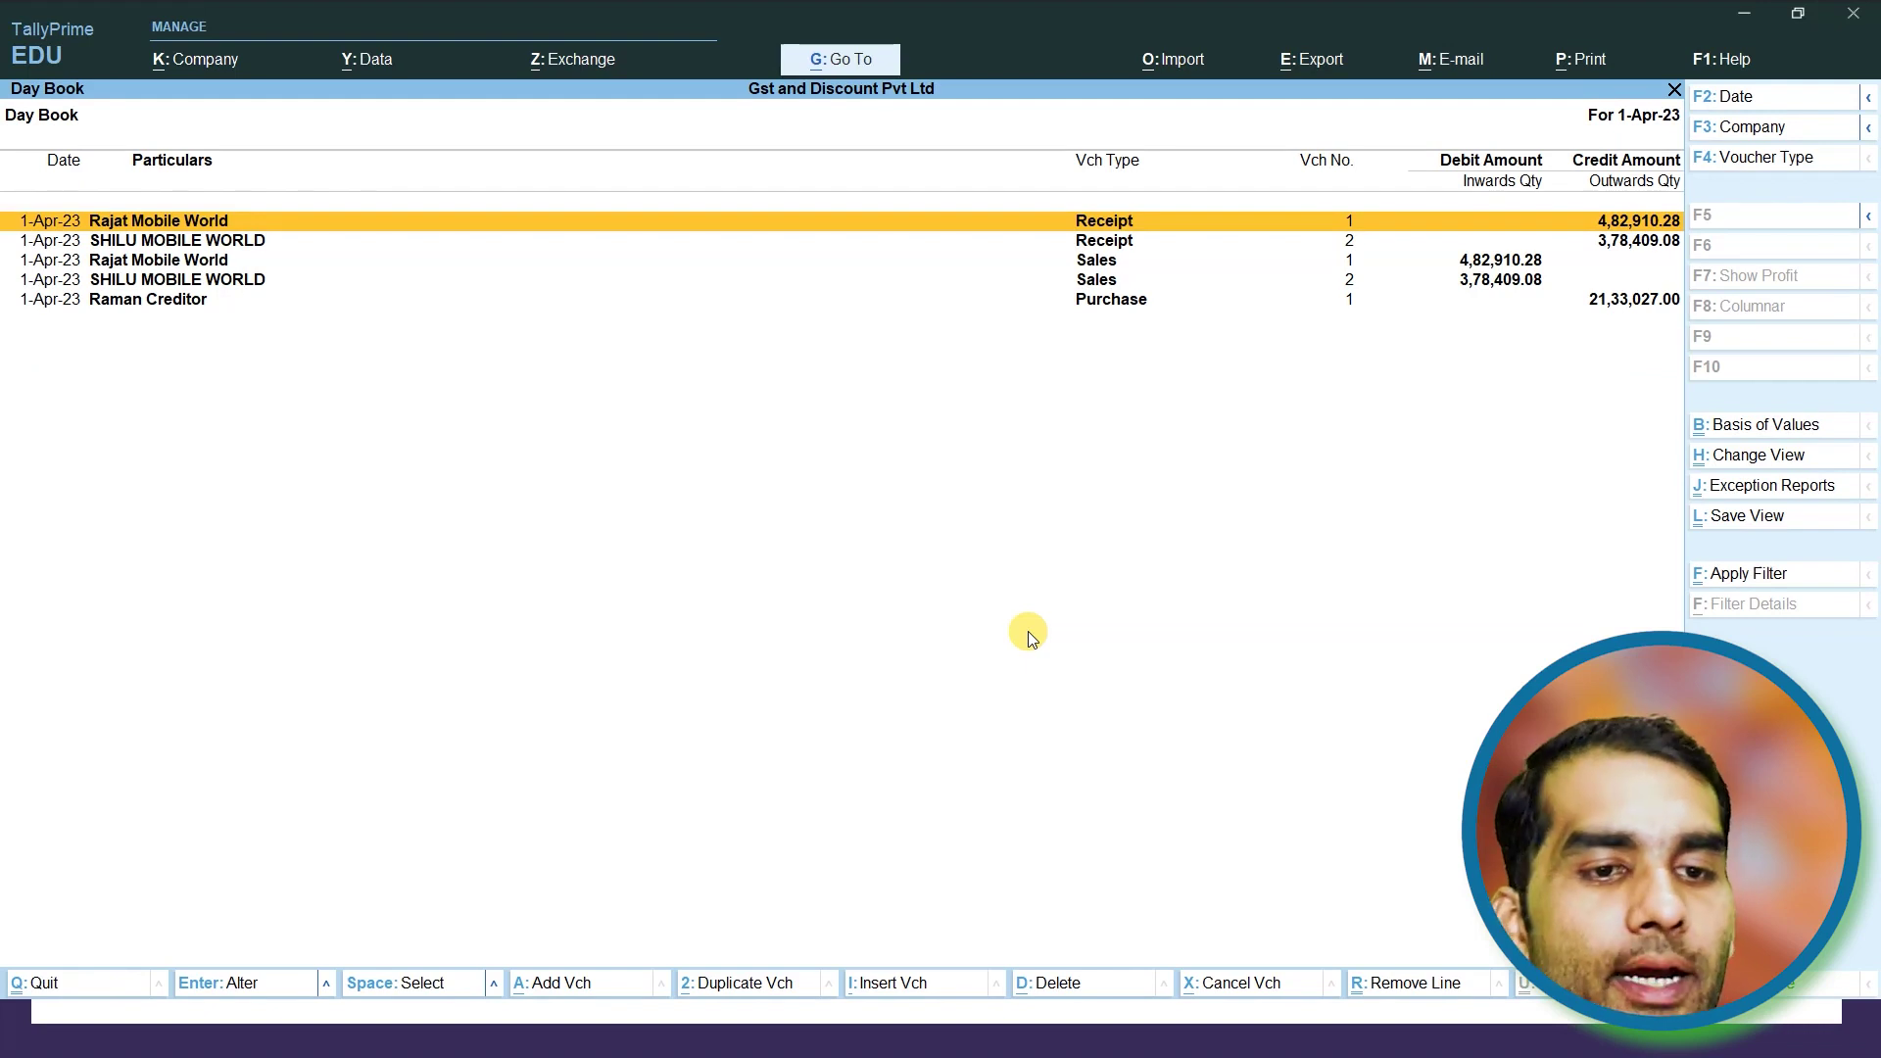
Delete the creditor's purchase voucher from the Day Book
key("Down")
key("Down")
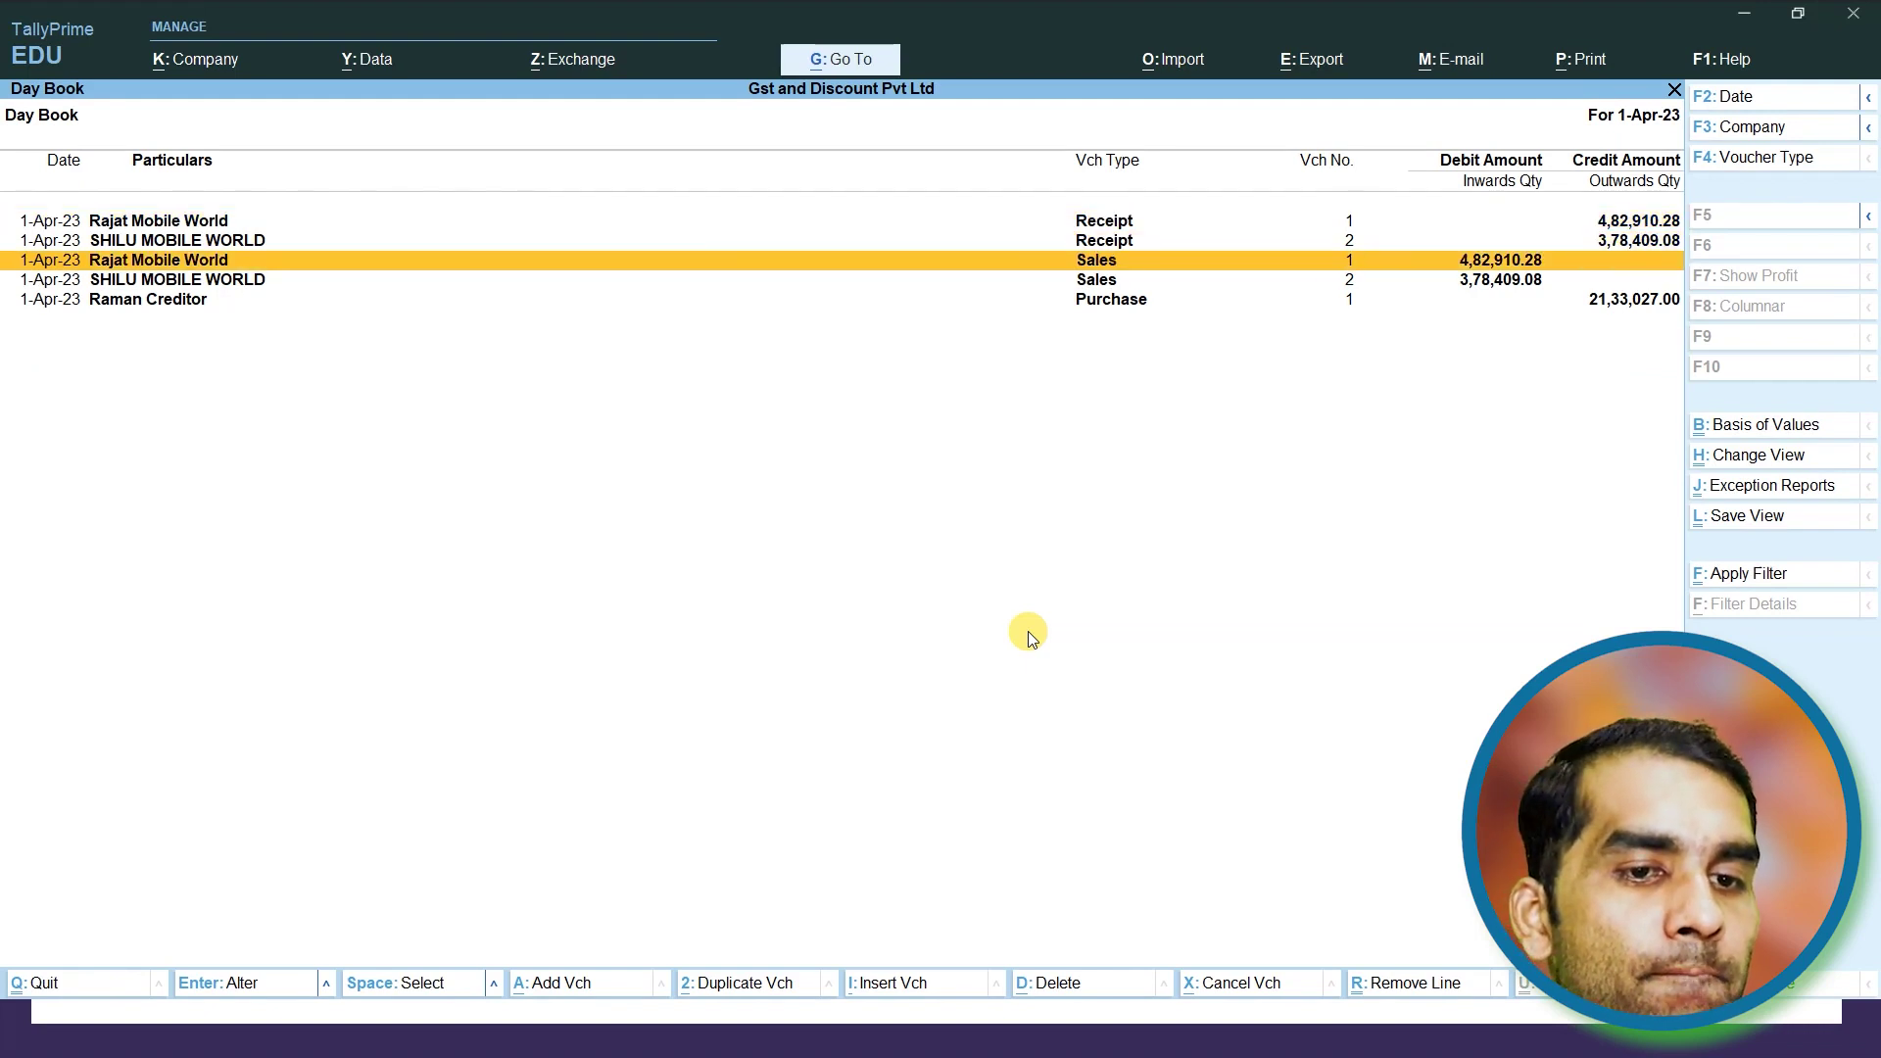
key("Down")
key("Down")
key("Return")
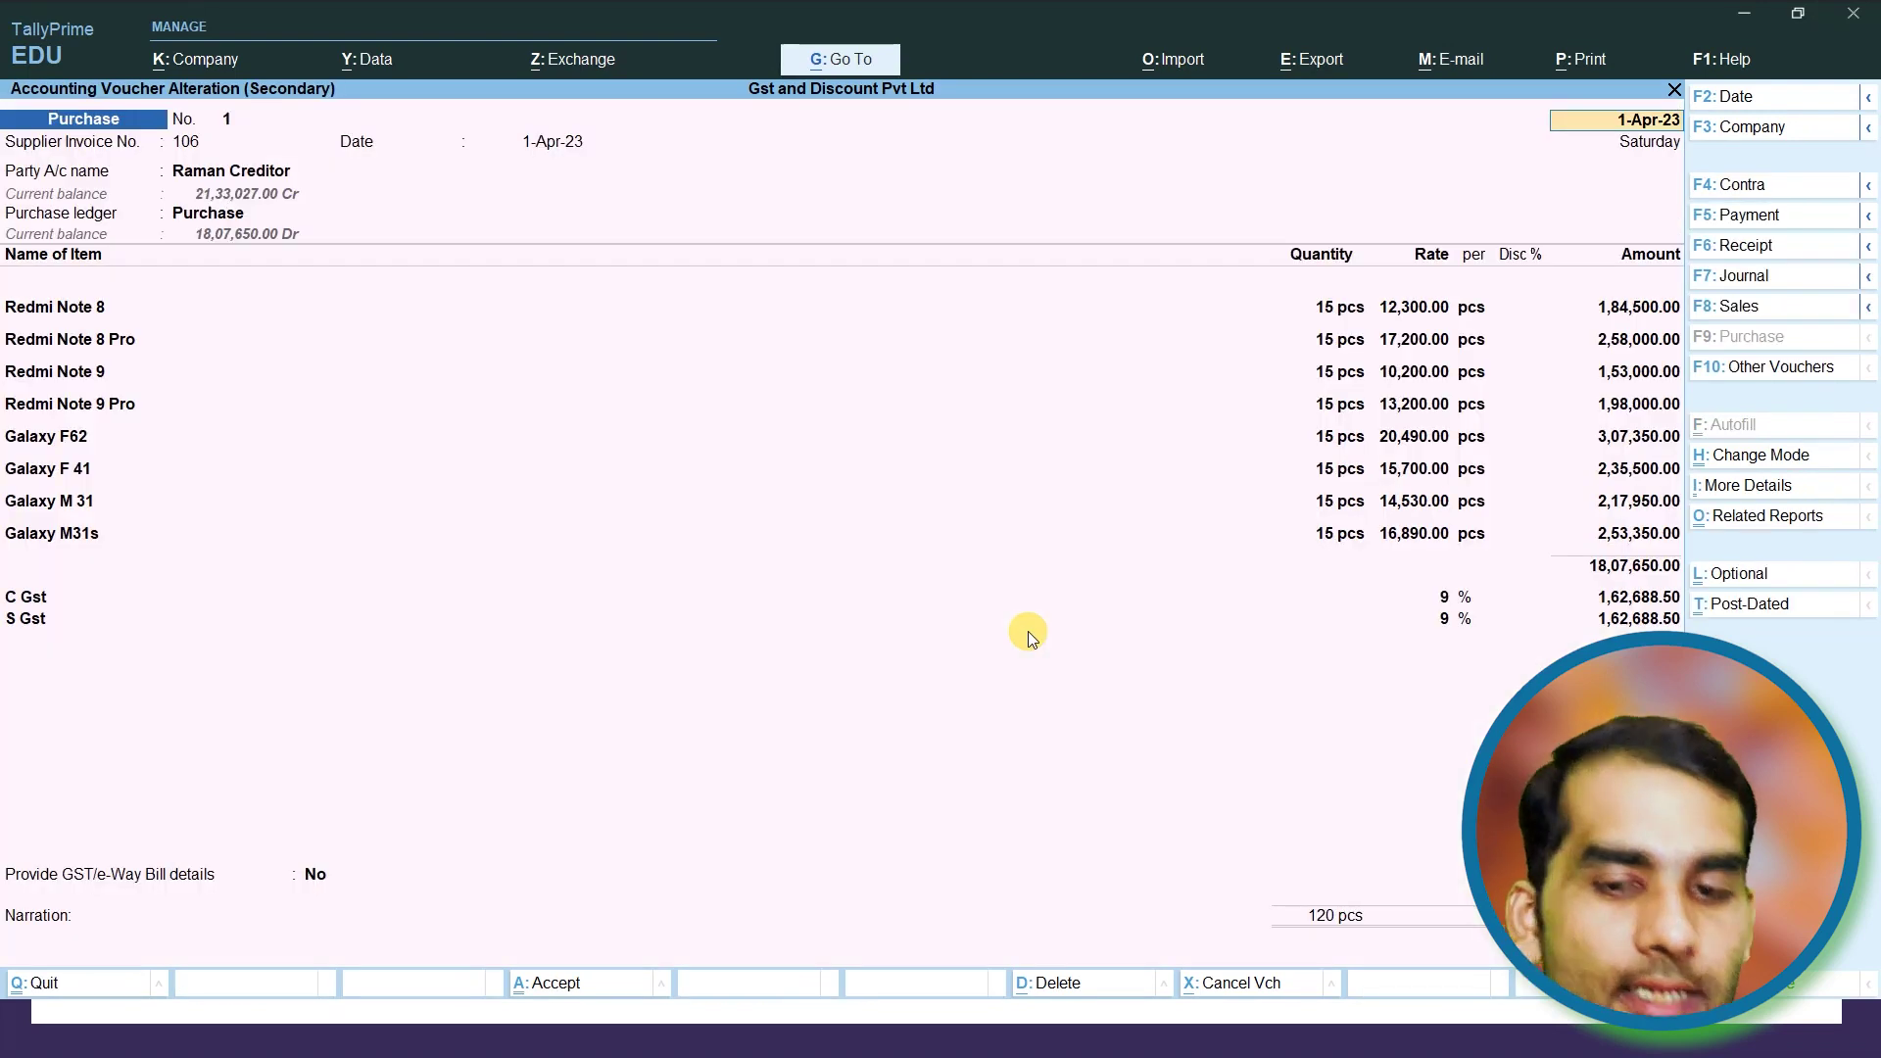
key("alt+d")
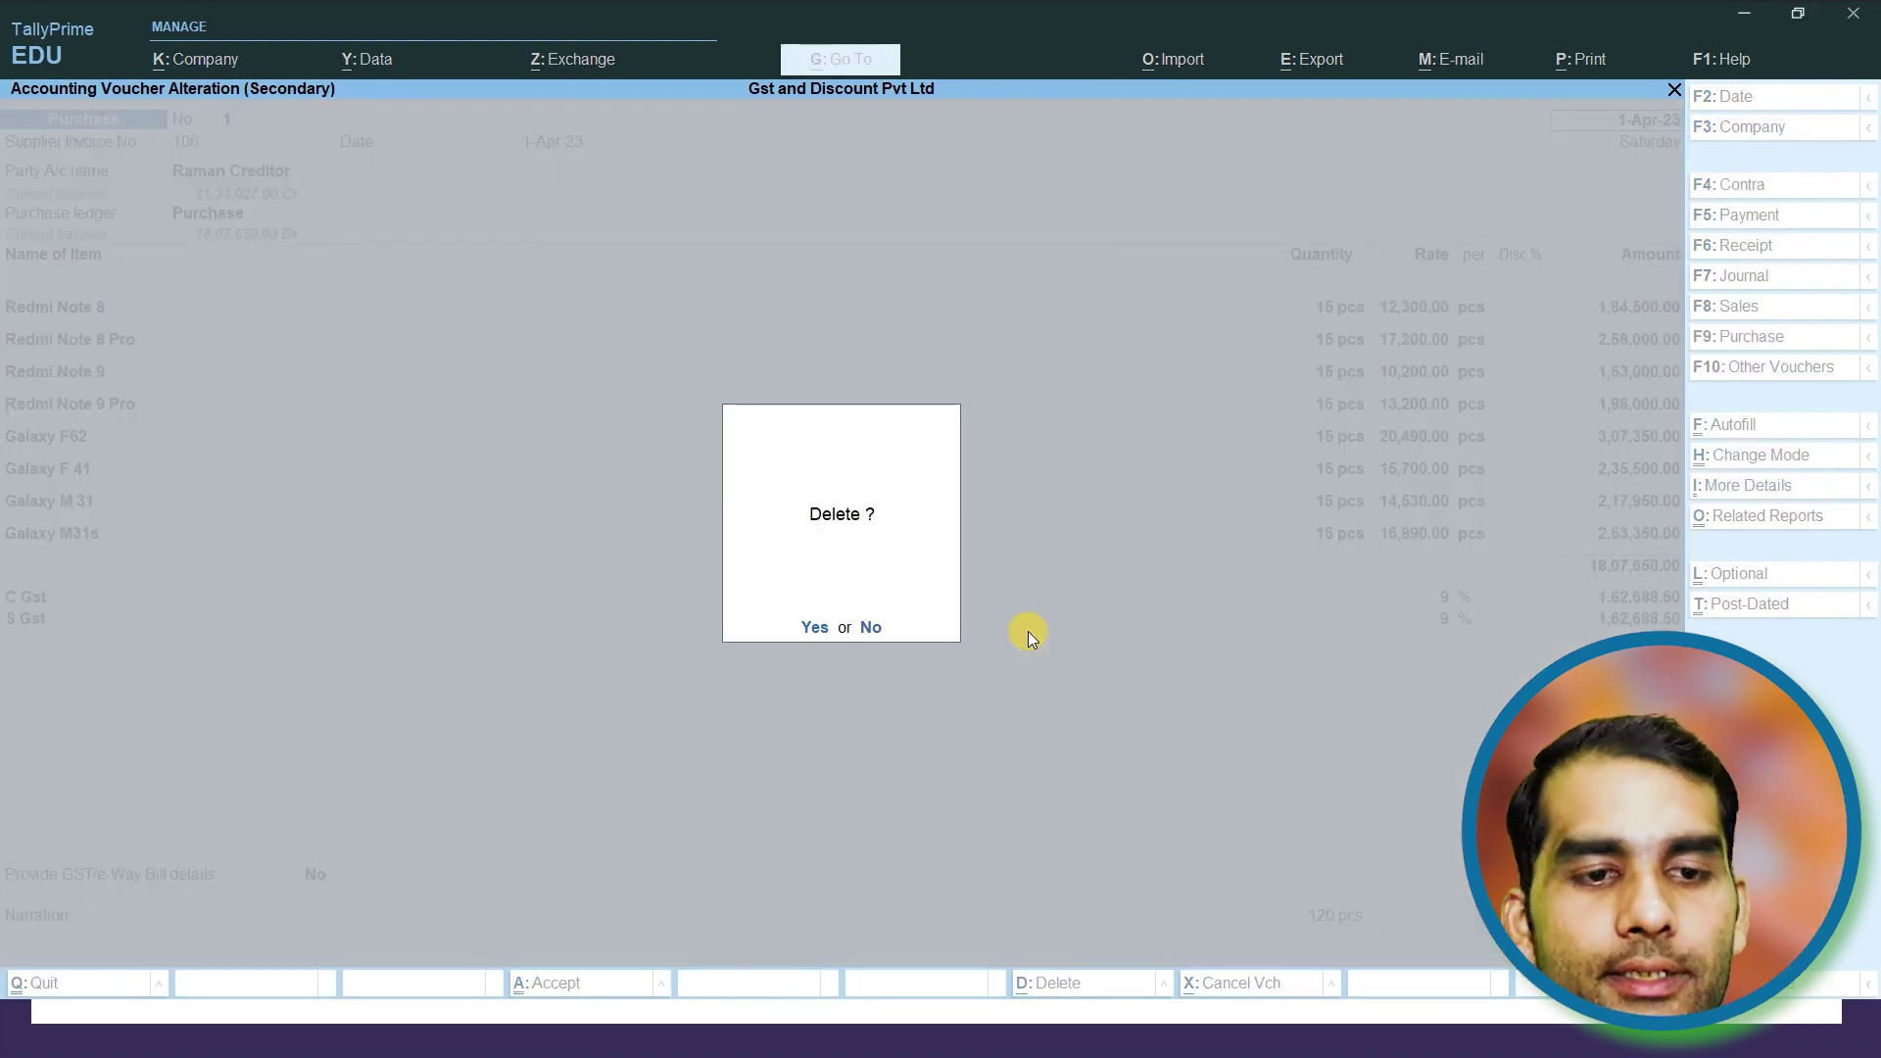
key("y")
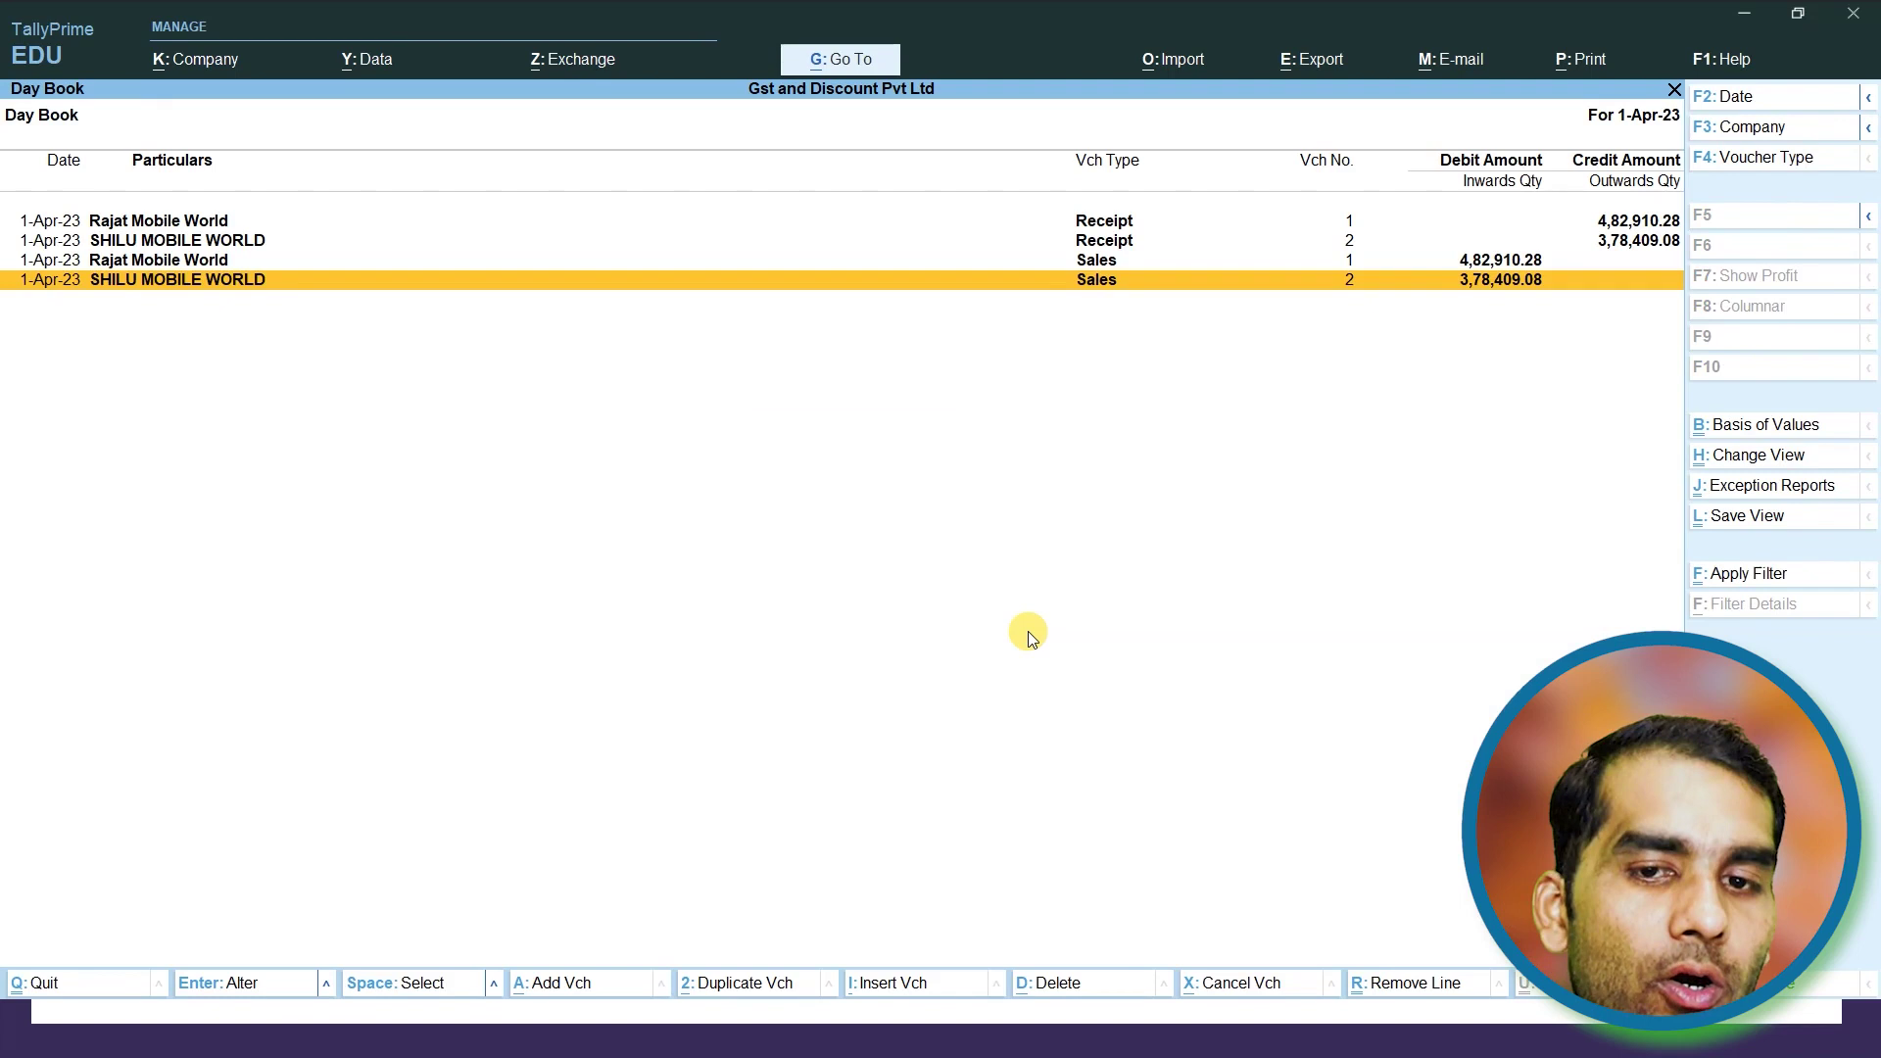
Delete the Rajat Mobile World sales voucher and the SHILU MOBILE WORLD receipt voucher from the Day Book
key("Up")
key("Return")
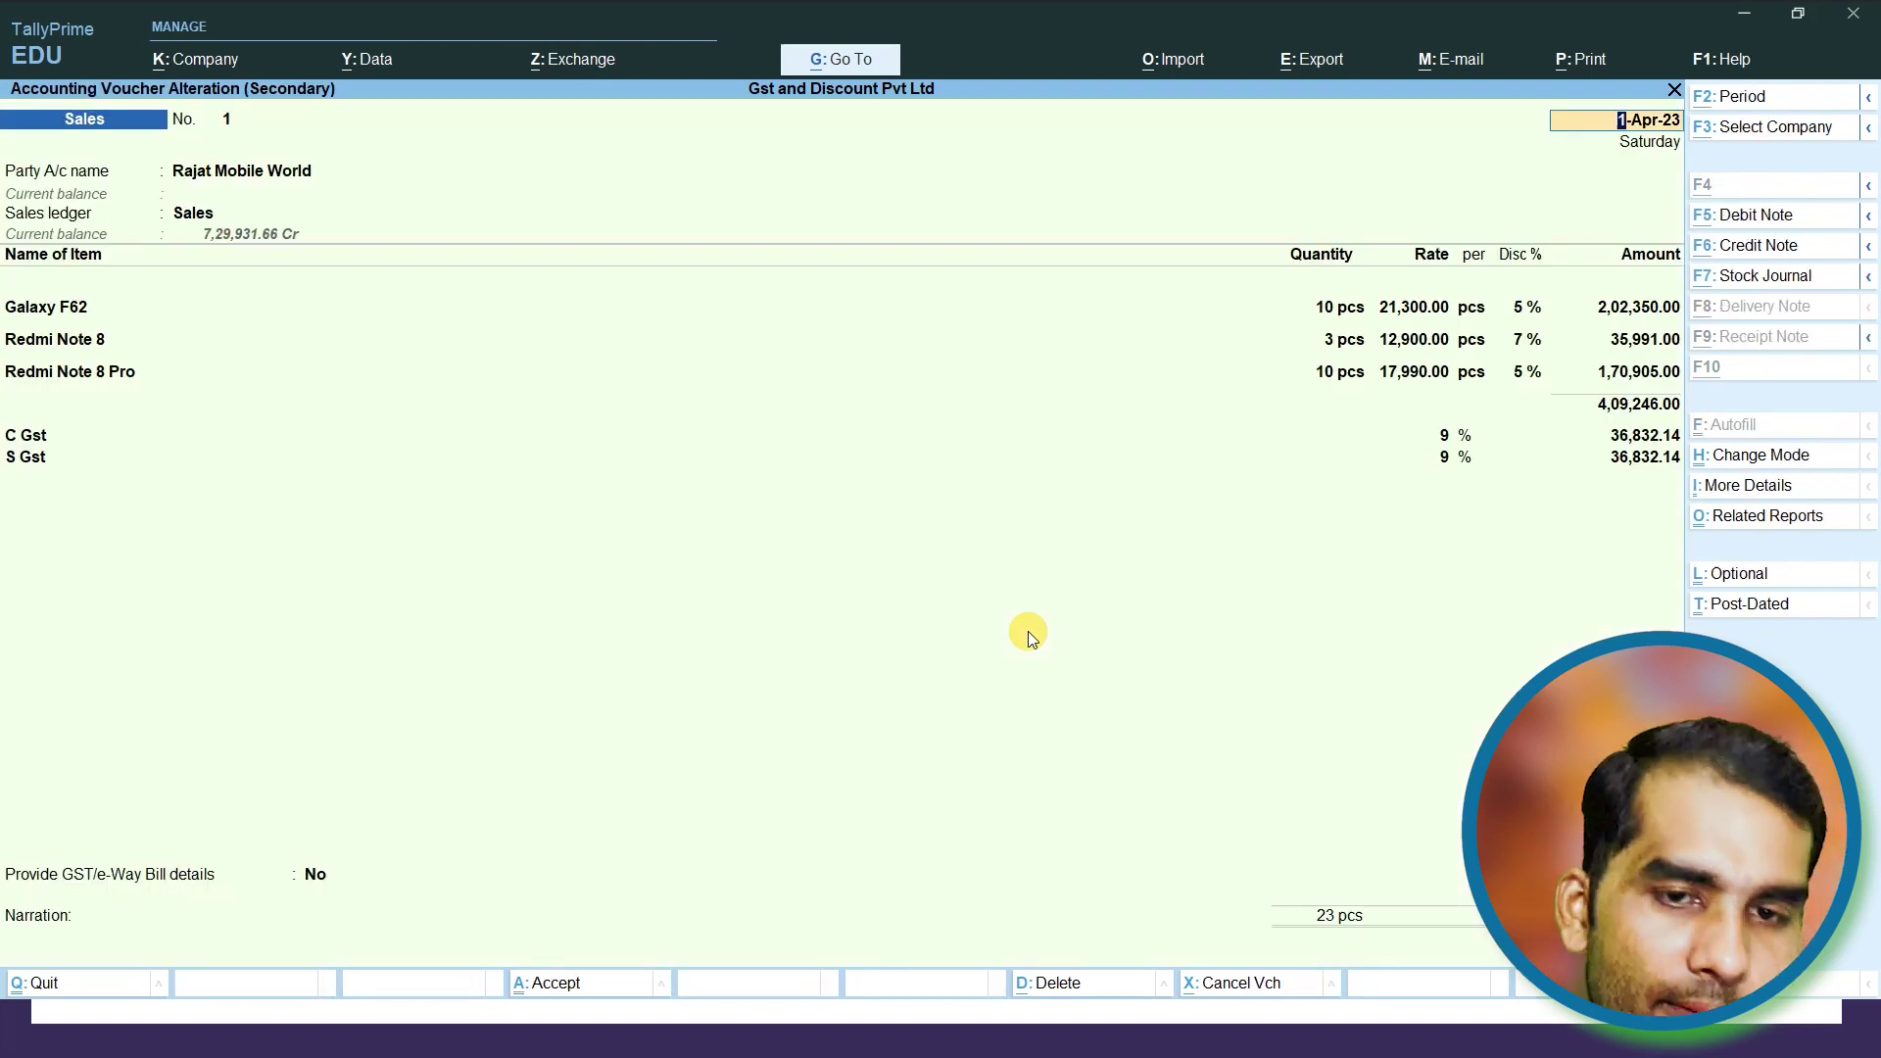
key("alt+d")
key("y")
key("Return")
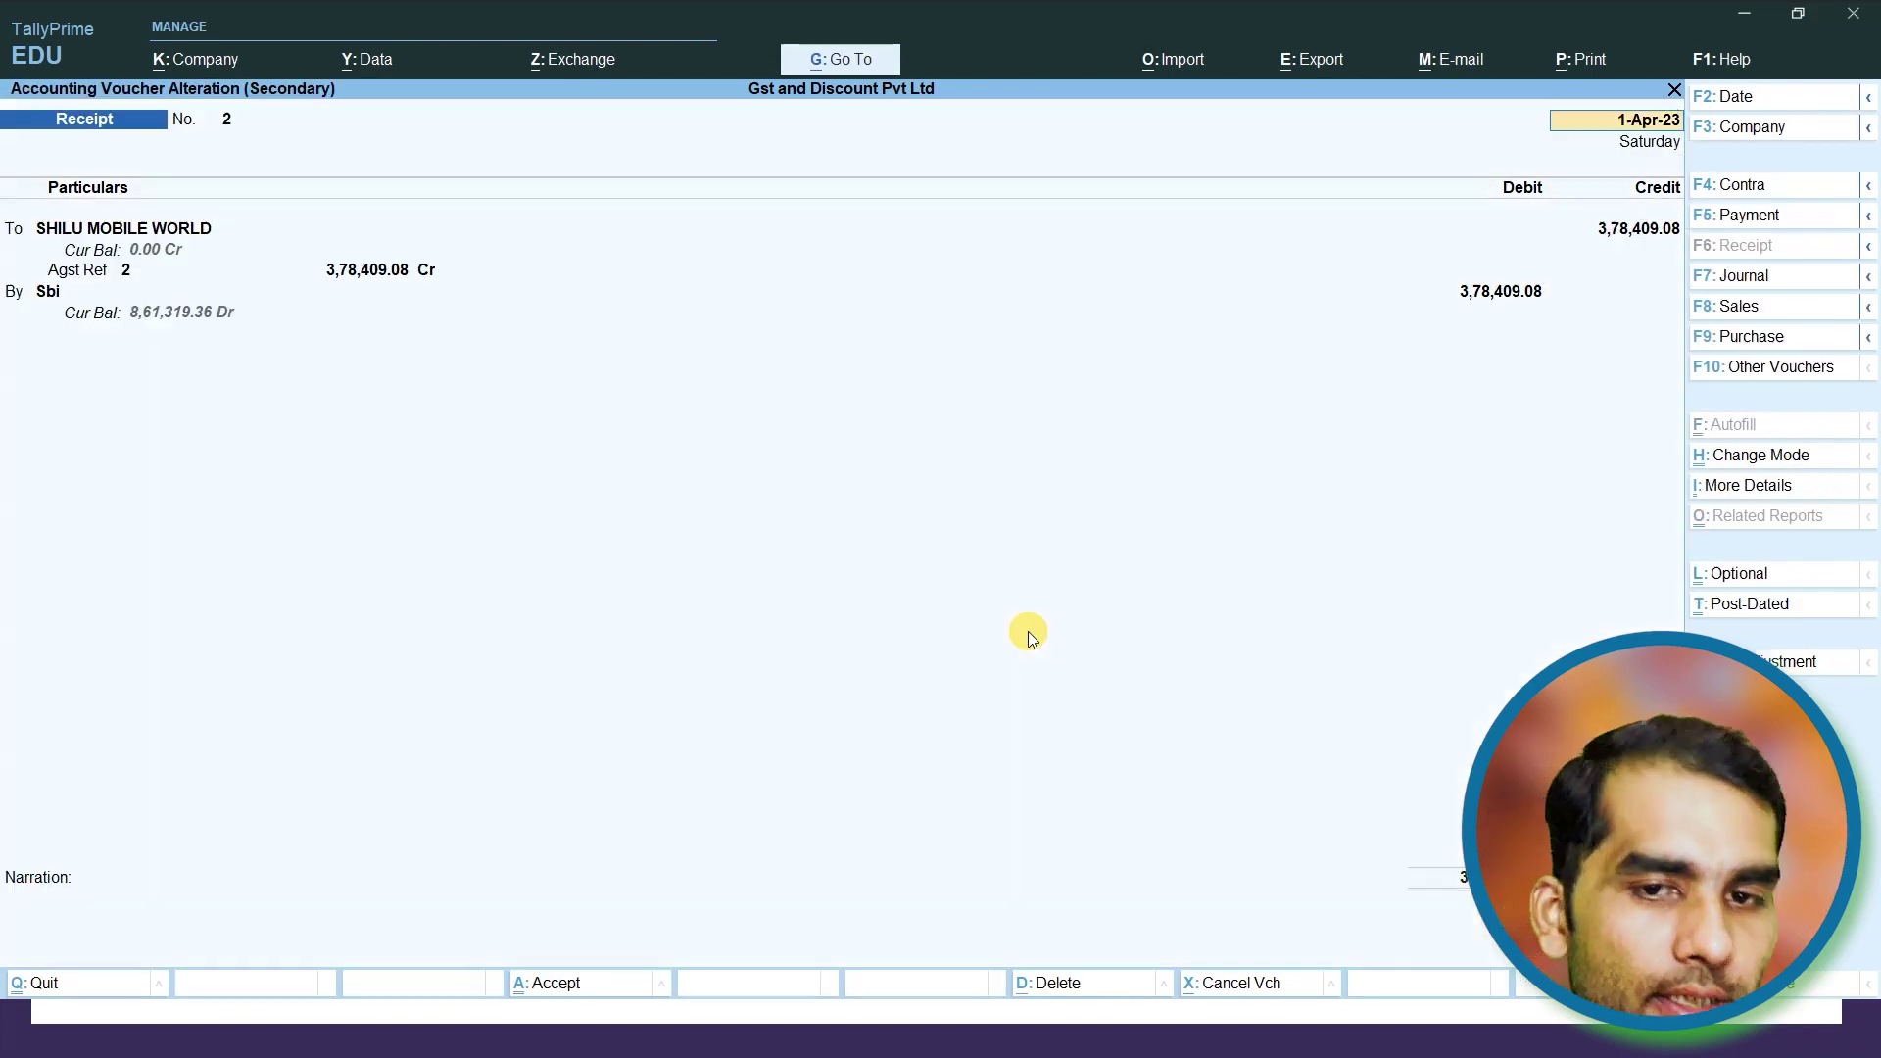
key("alt+d")
key("y")
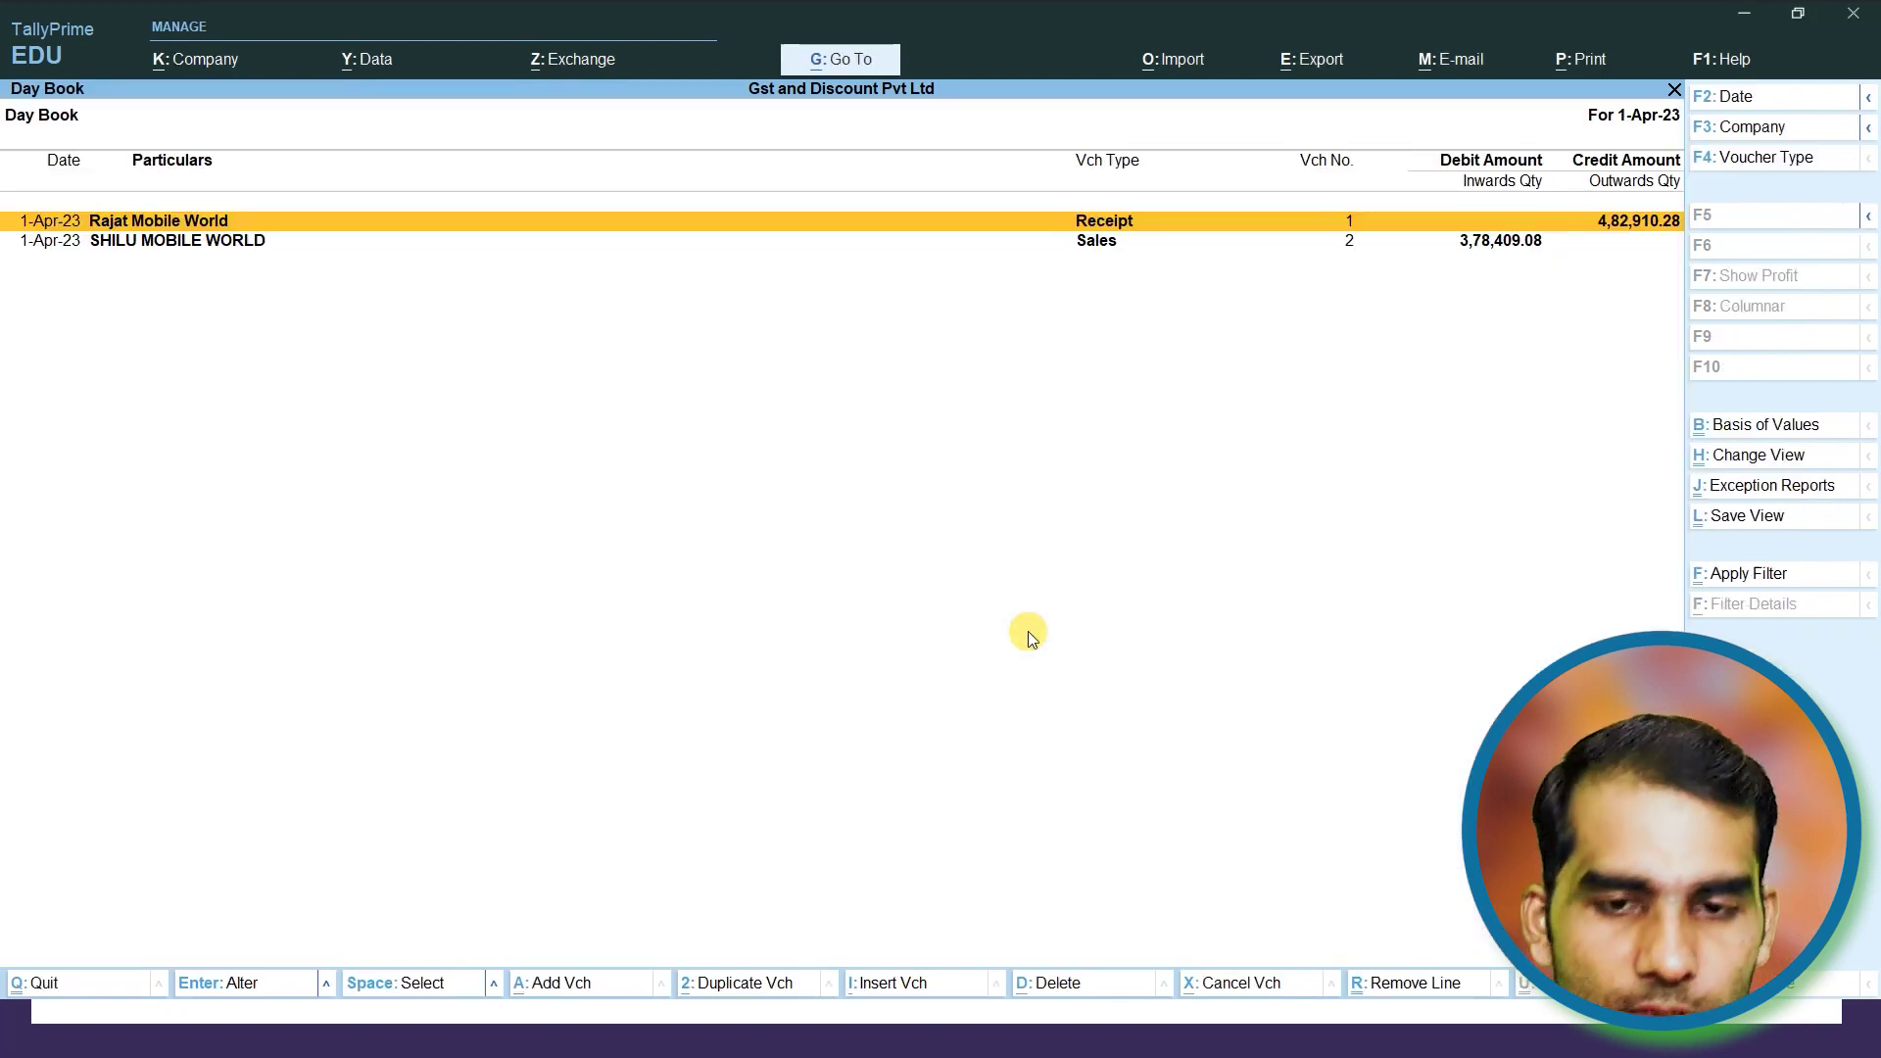
Delete the Rajat Mobile World receipt and the SHILU MOBILE WORLD sales voucher, and return to the Gateway of Tally
key("Return")
key("alt+d")
key("y")
key("Return")
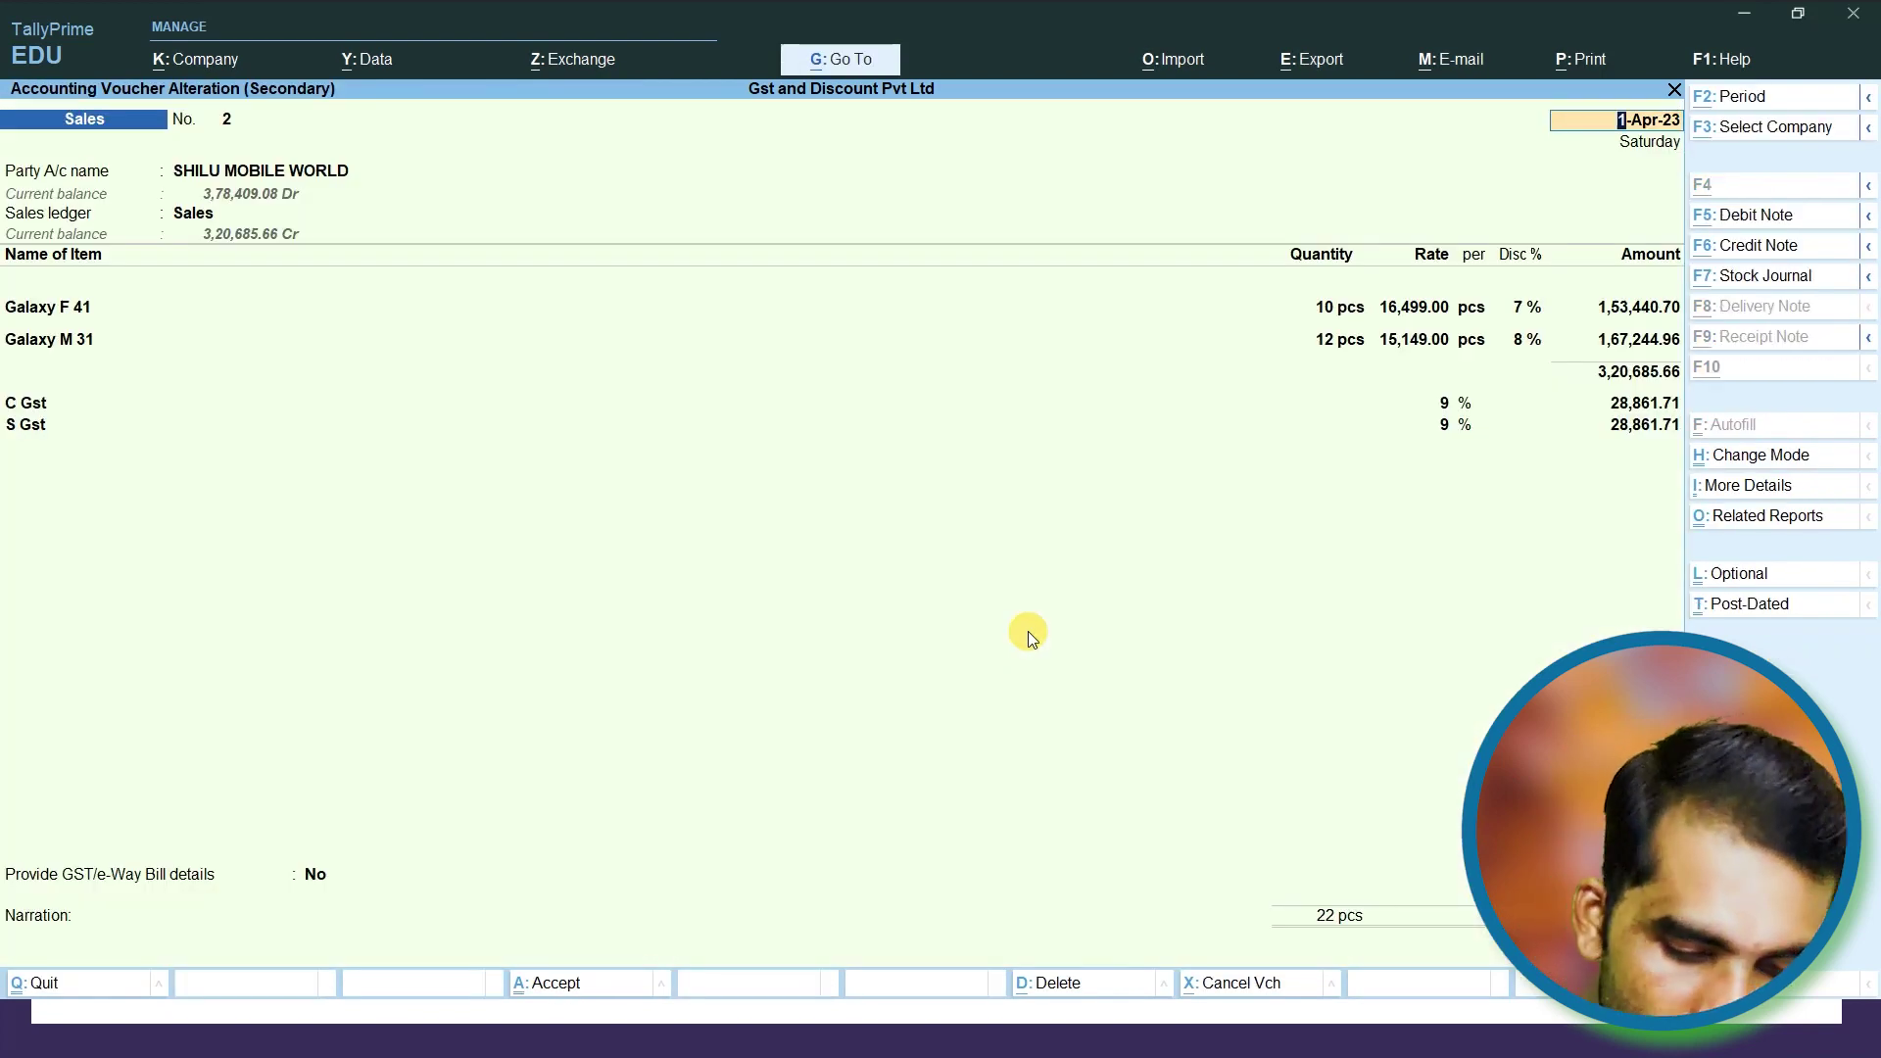
key("alt+d")
key("y")
key("Escape")
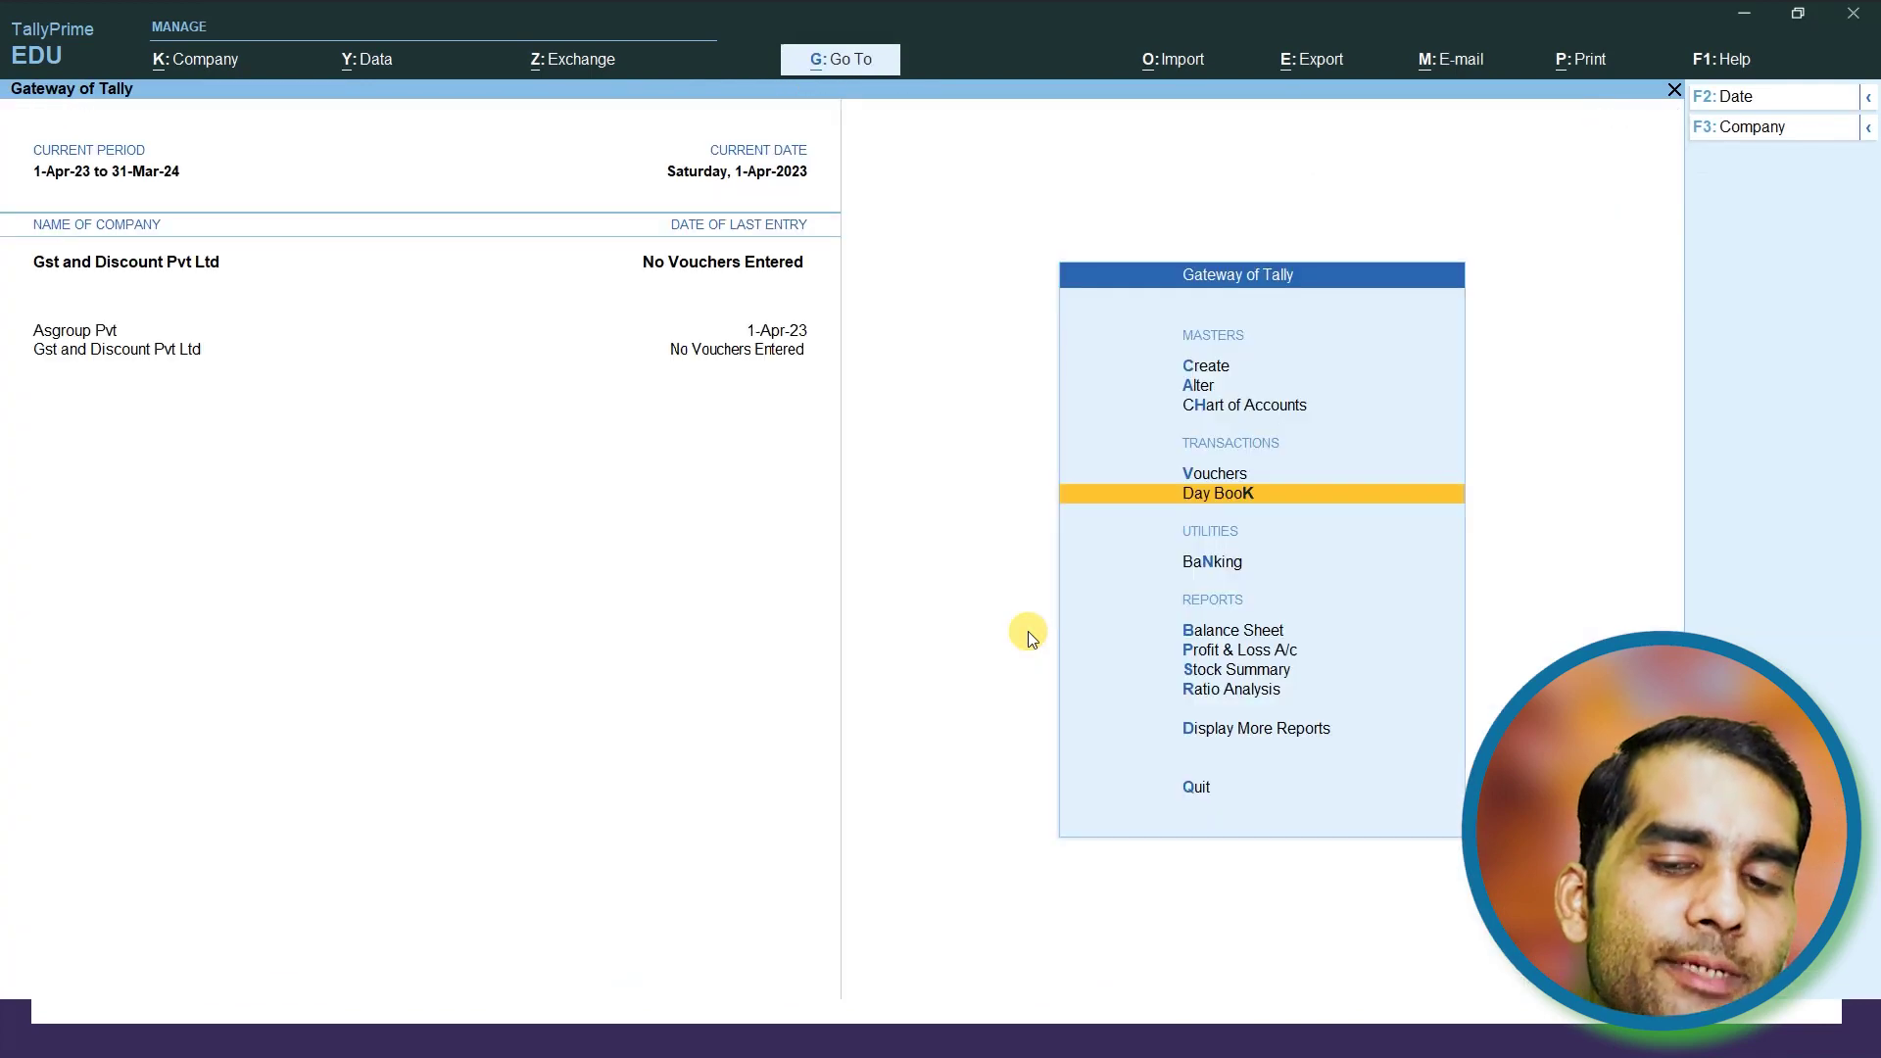
Find the Bills Payable report by searching for "Bill", check it for outstanding bills, and close it
key("alt+g")
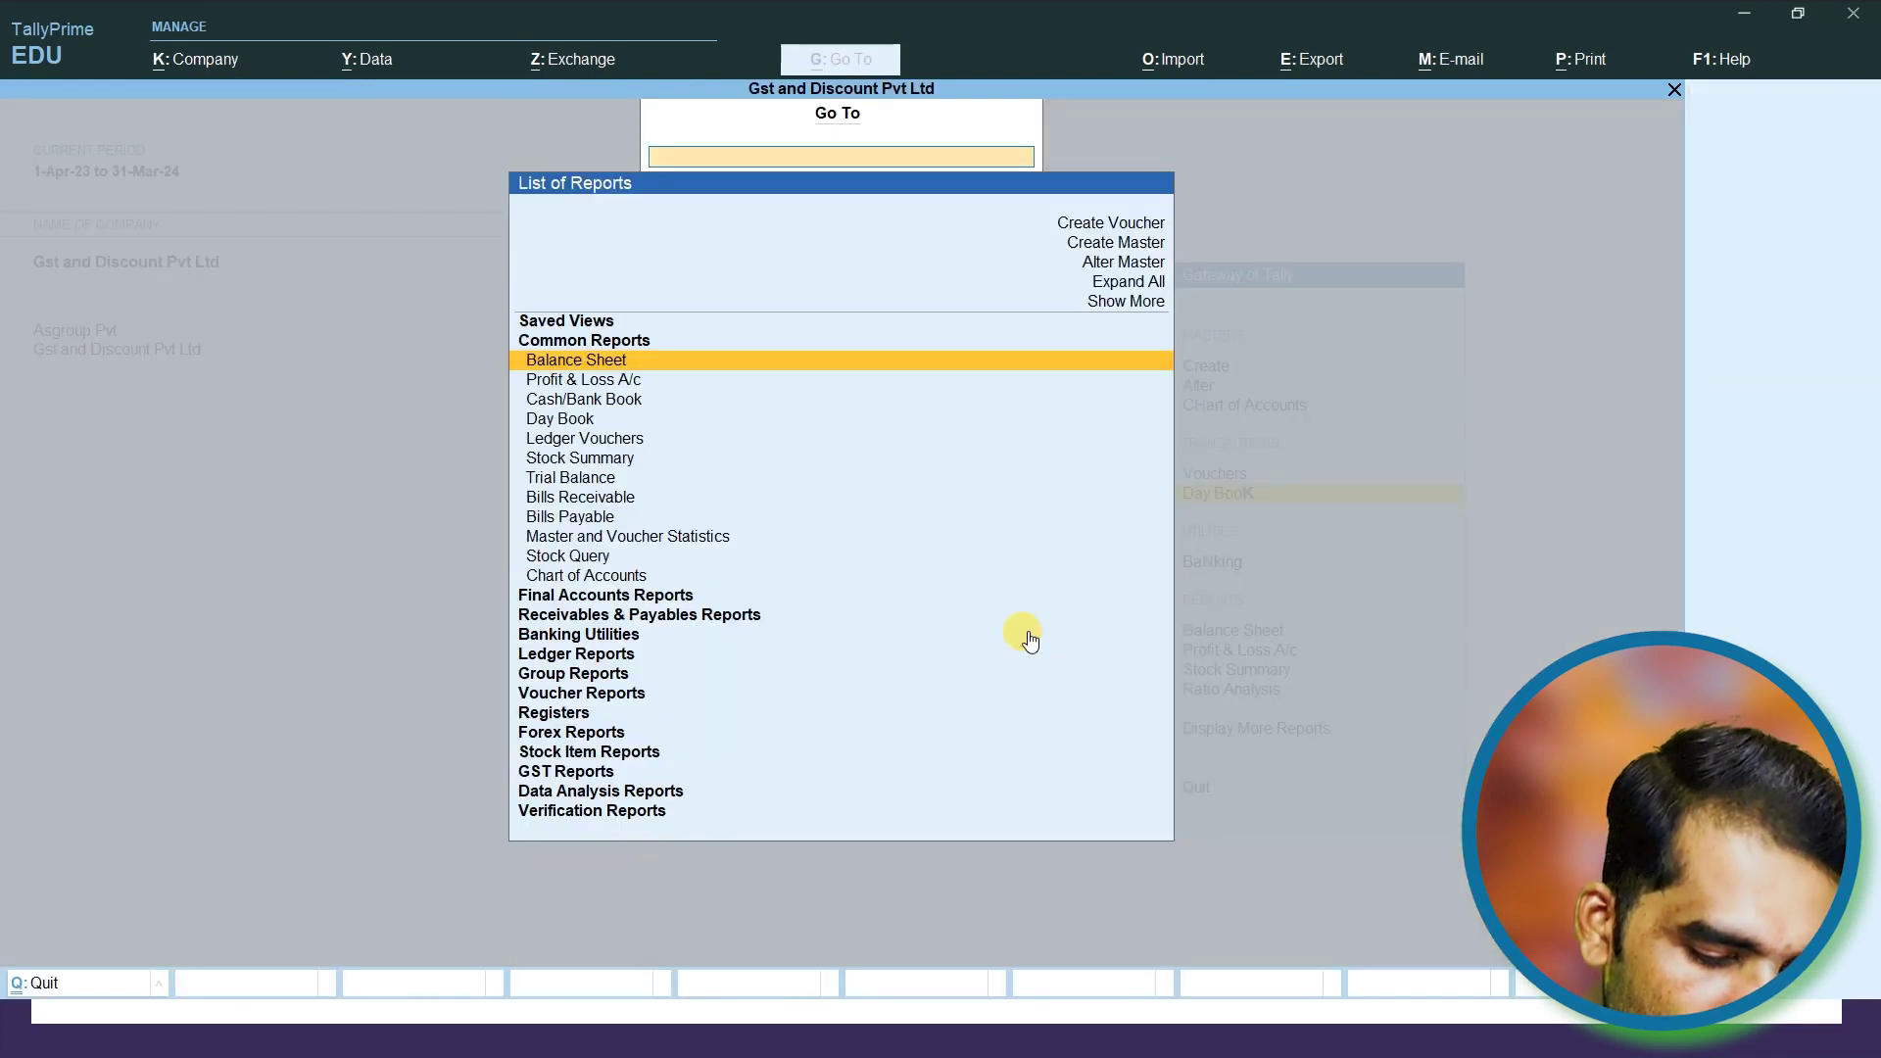
type("Bill")
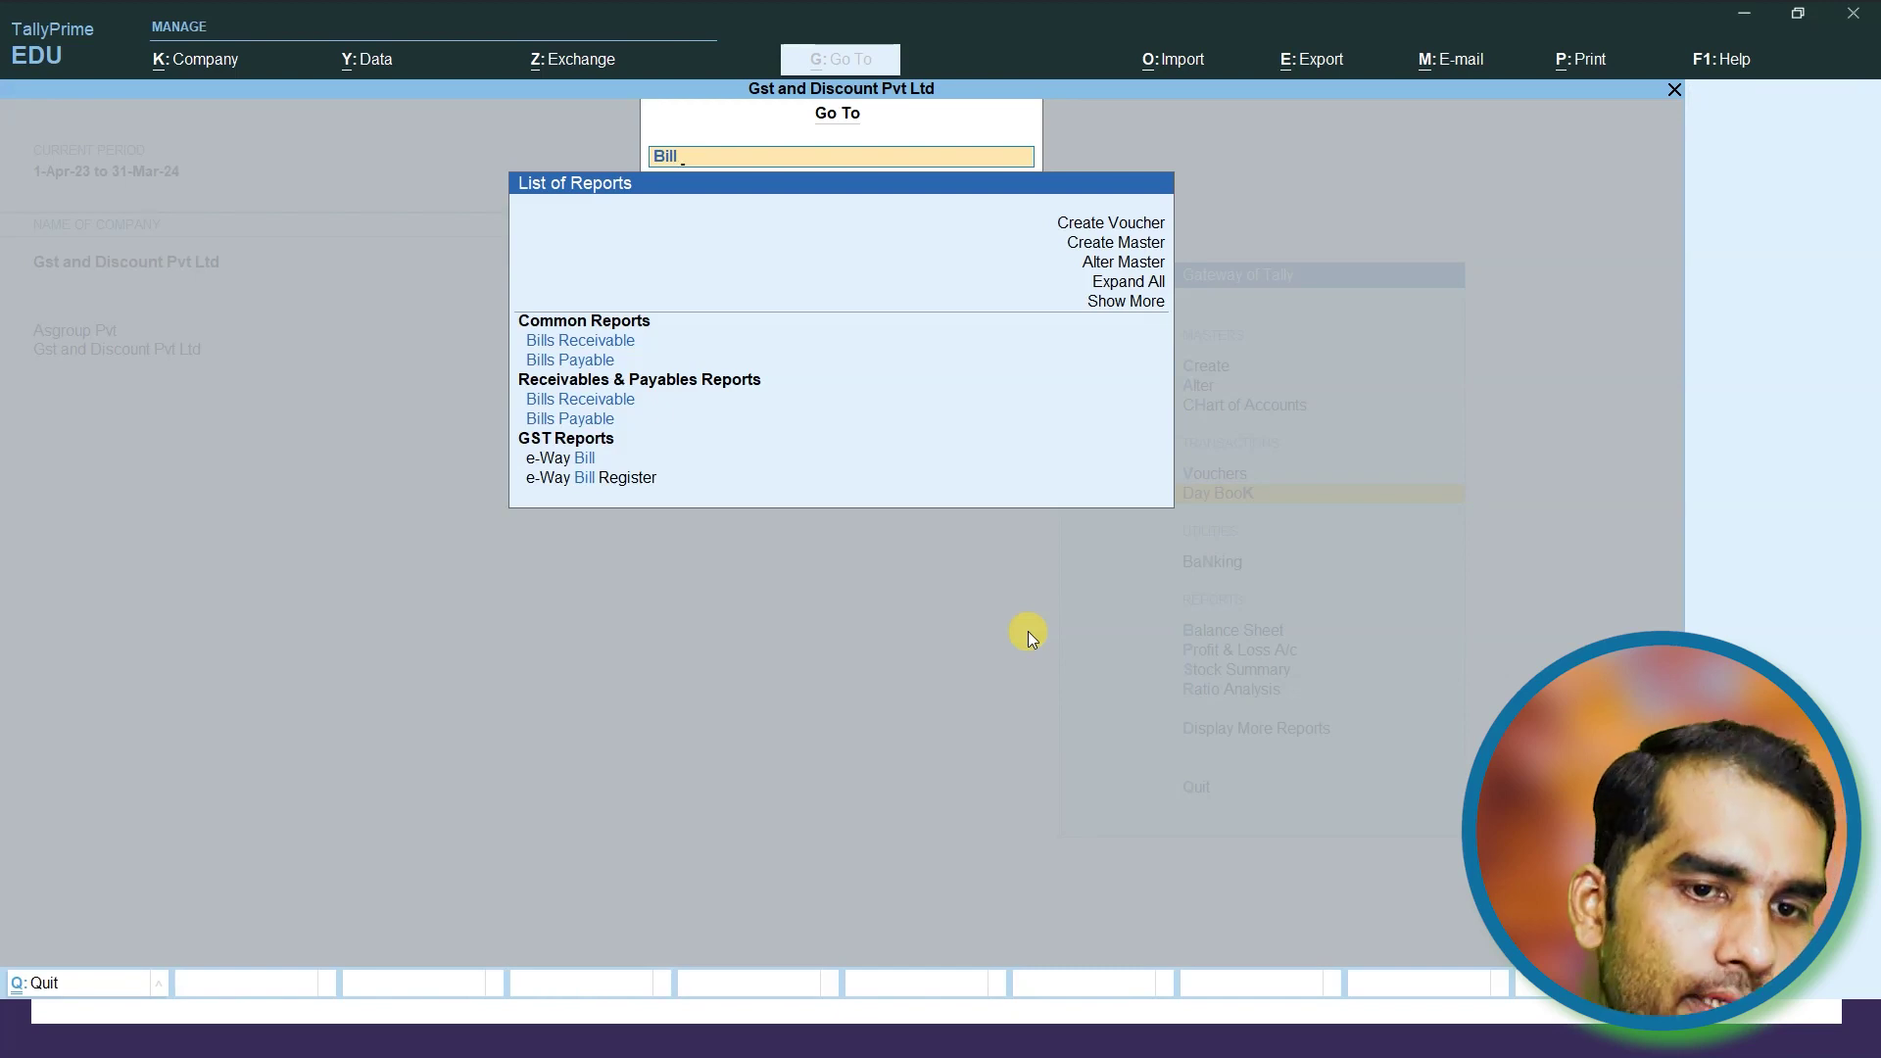
key("Down")
key("Return")
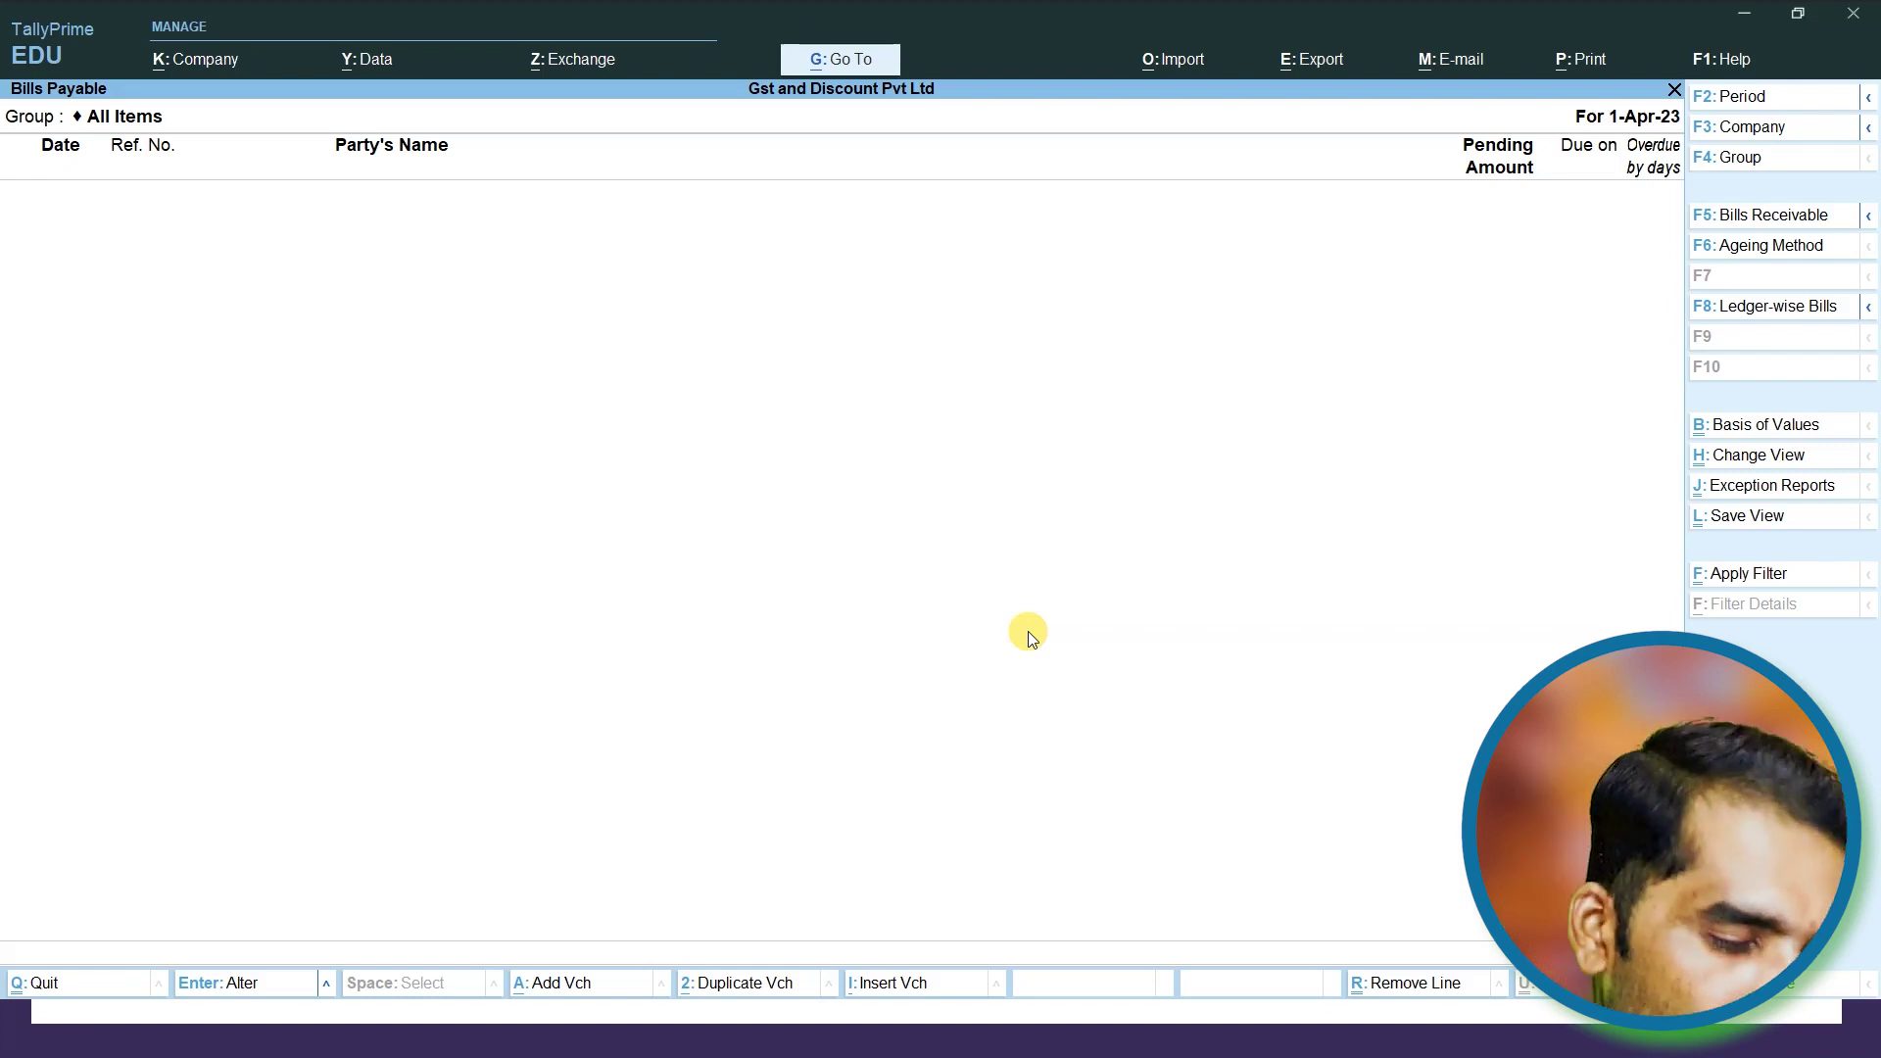
key("Escape")
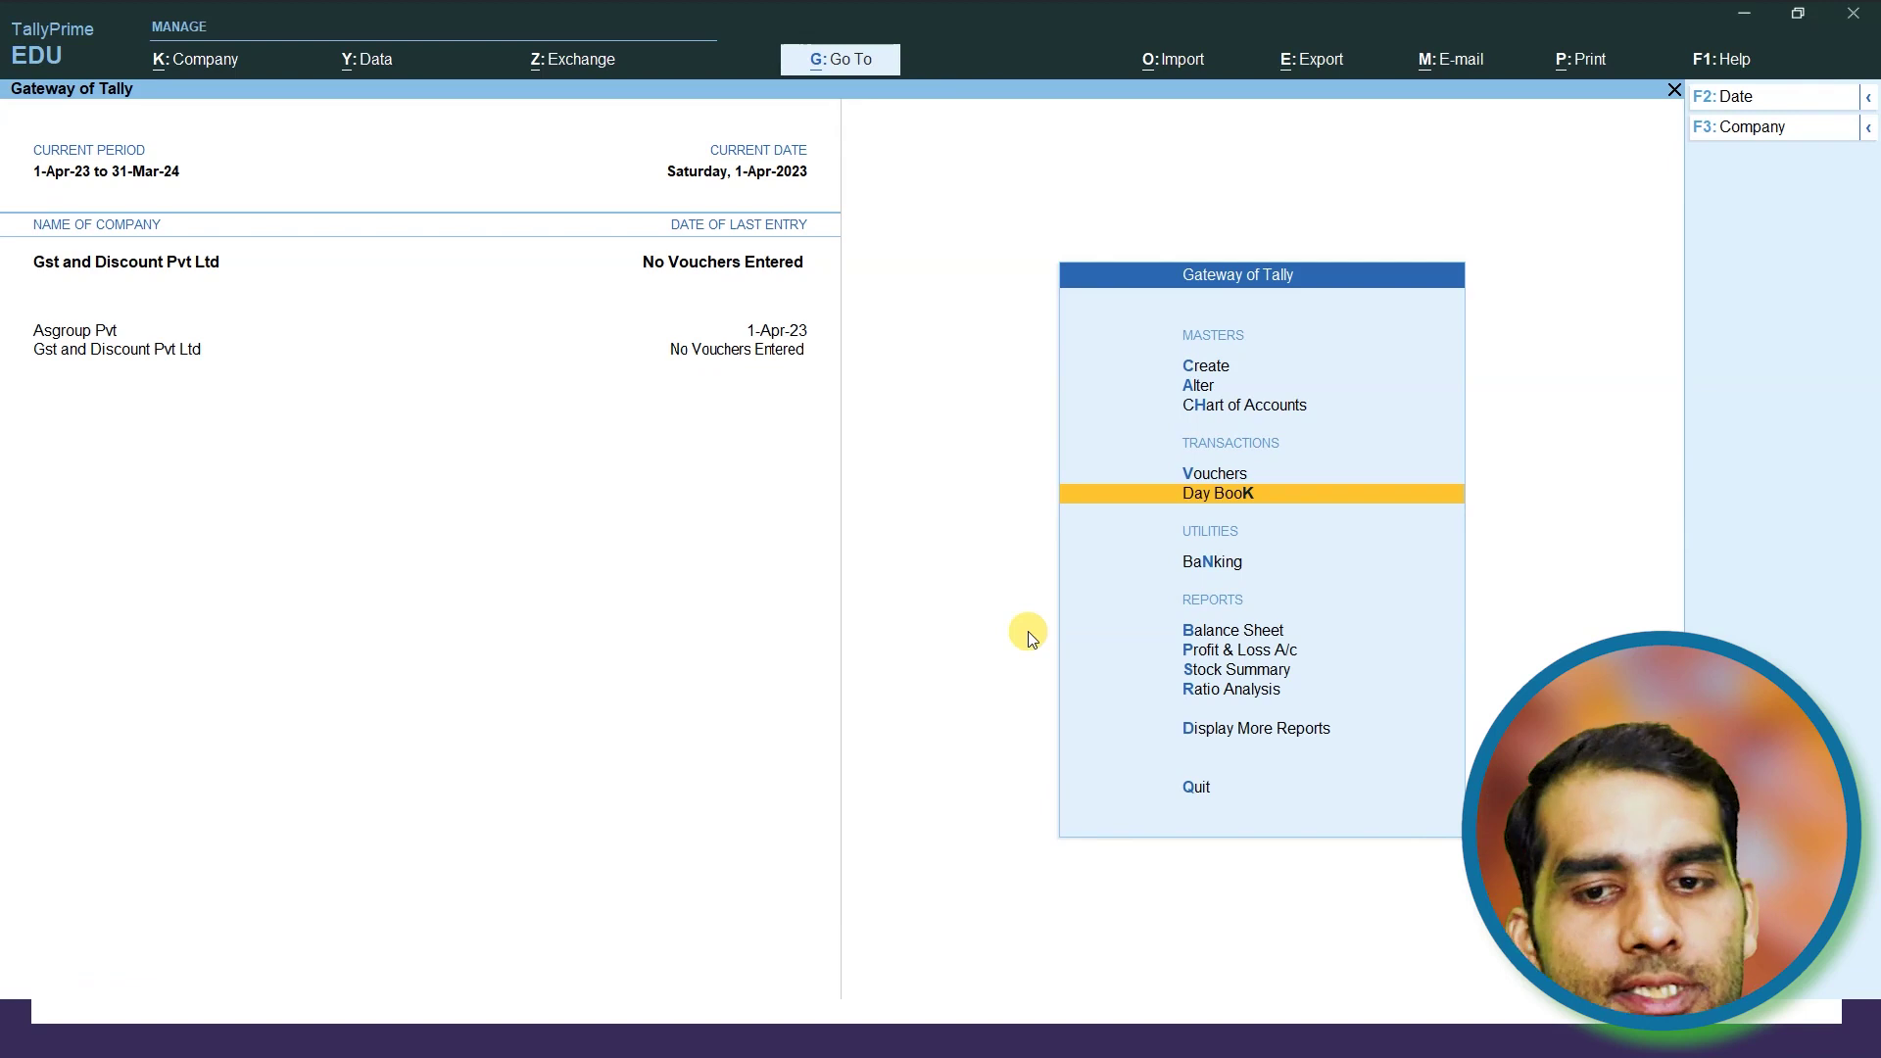
Start a purchase voucher with supplier invoice number 104 dated 1-Apr-23
key("Up")
key("Return")
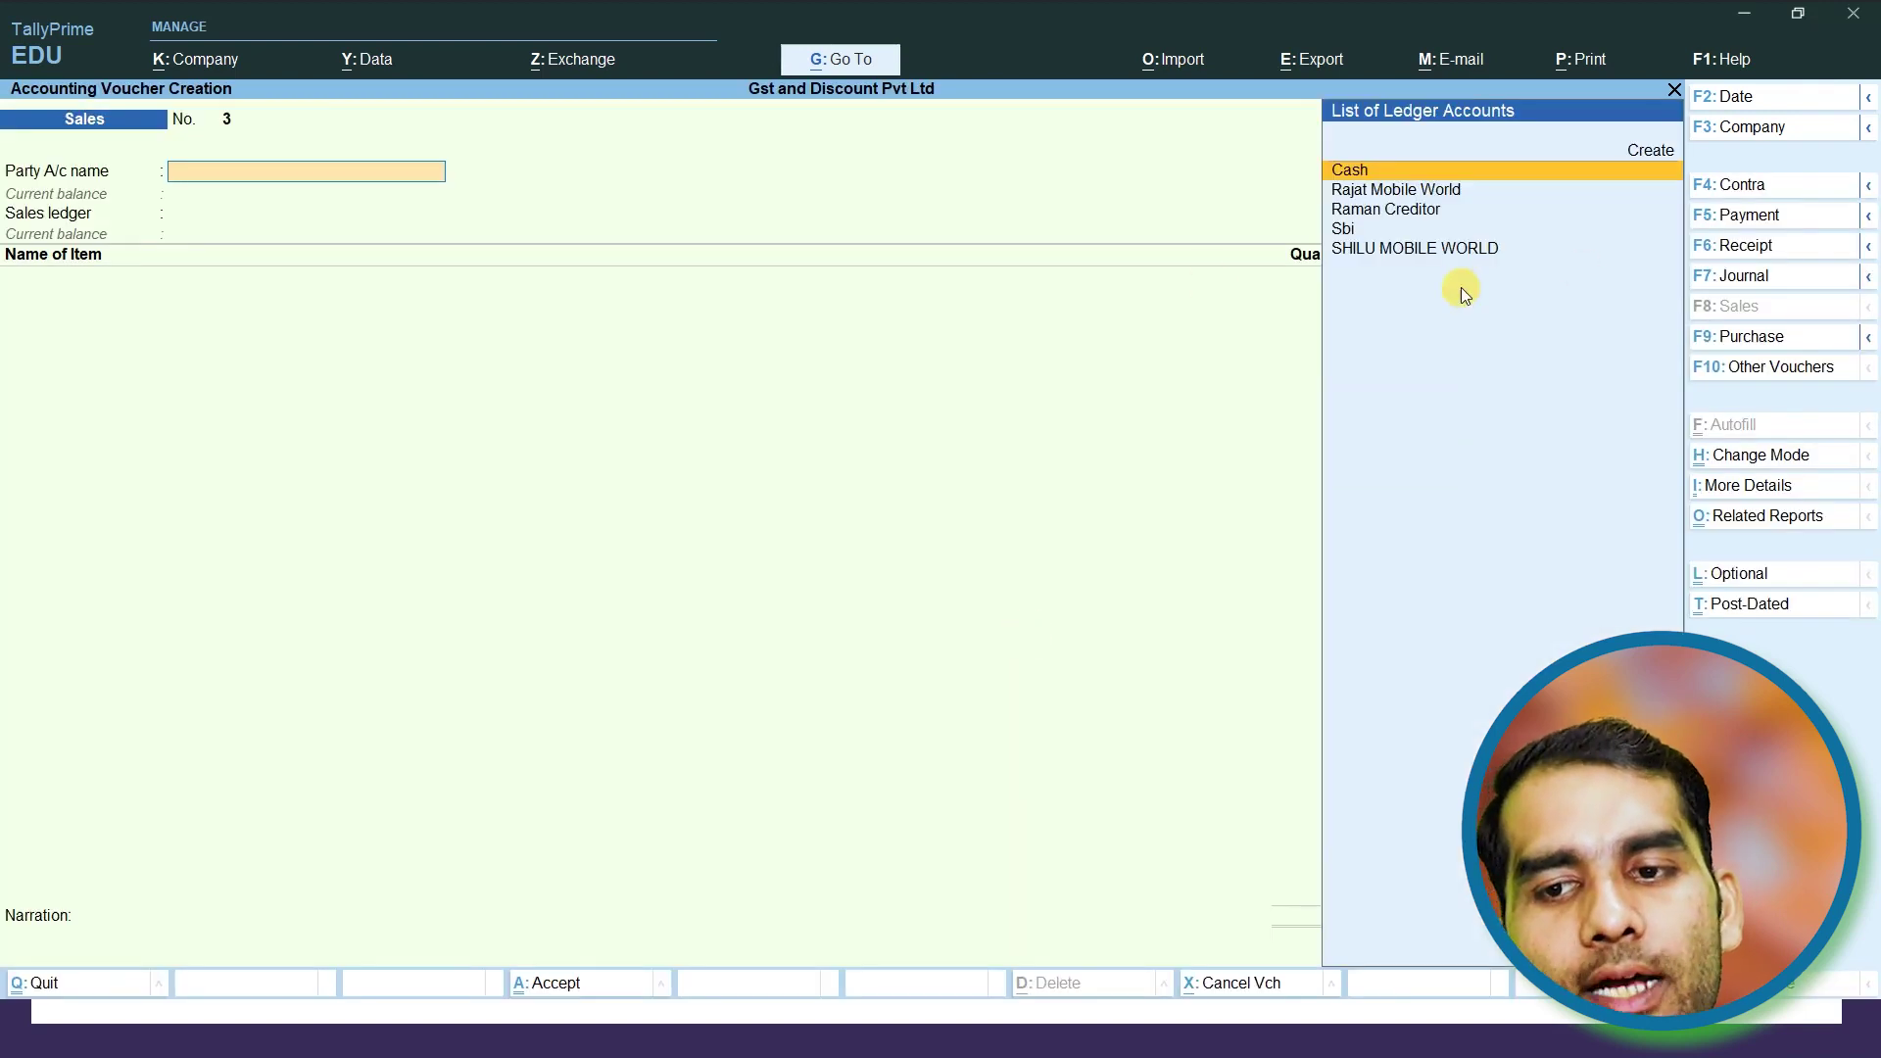
left_click(1752, 336)
type("104")
key("Return")
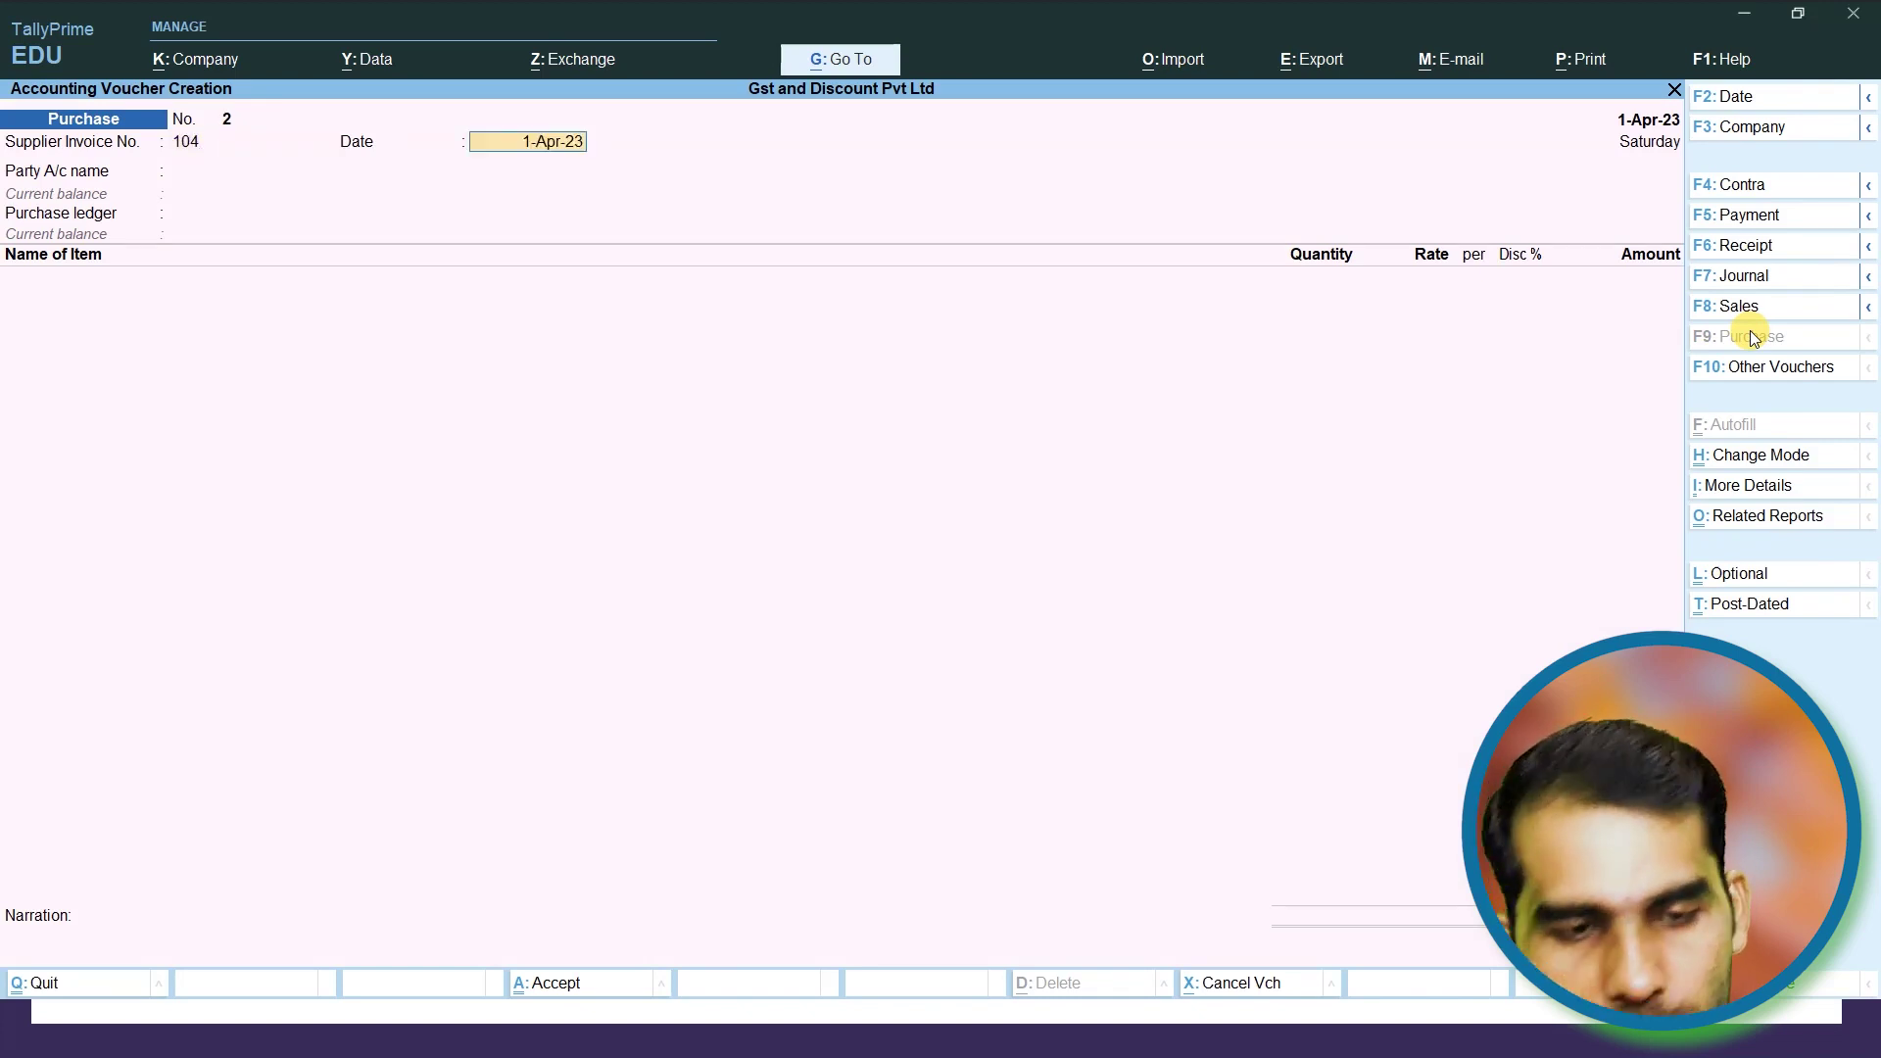
key("Return")
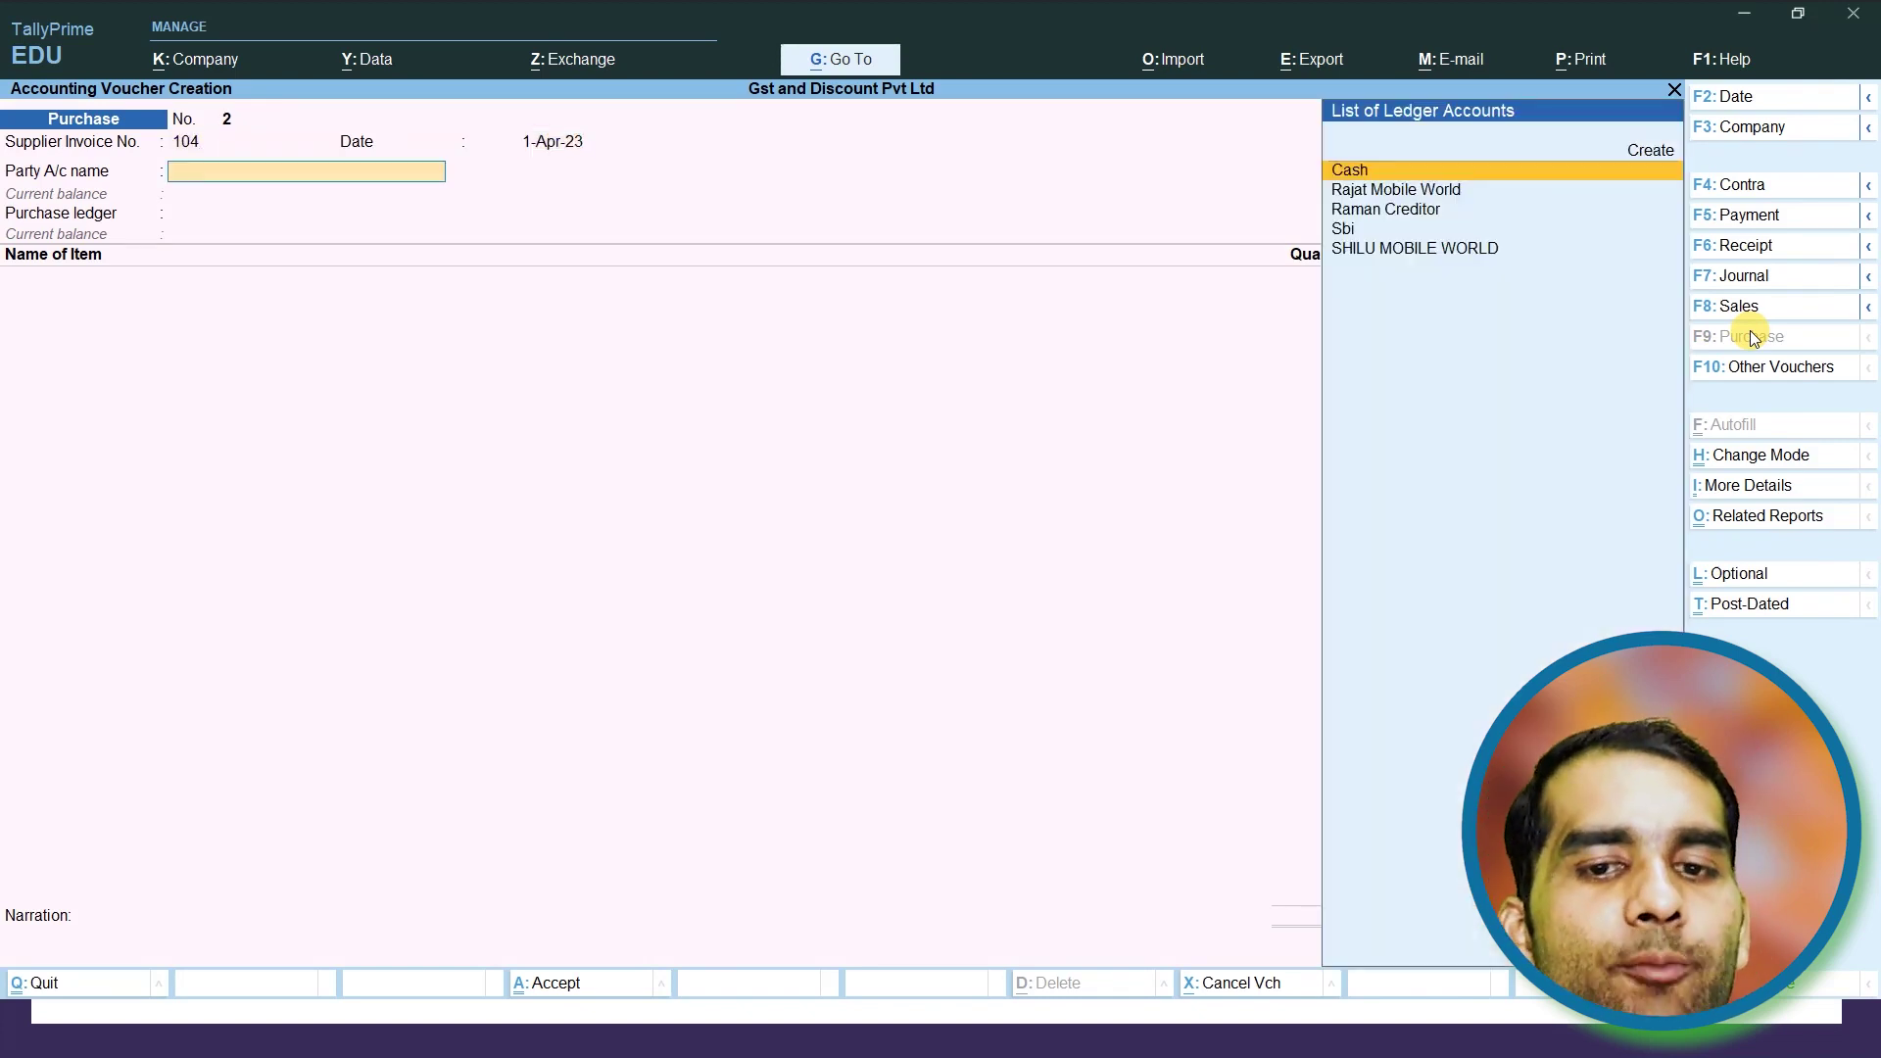
Select the creditor's ledger as the purchase voucher's party account and leave all receipt details blank
key("Down")
key("Down")
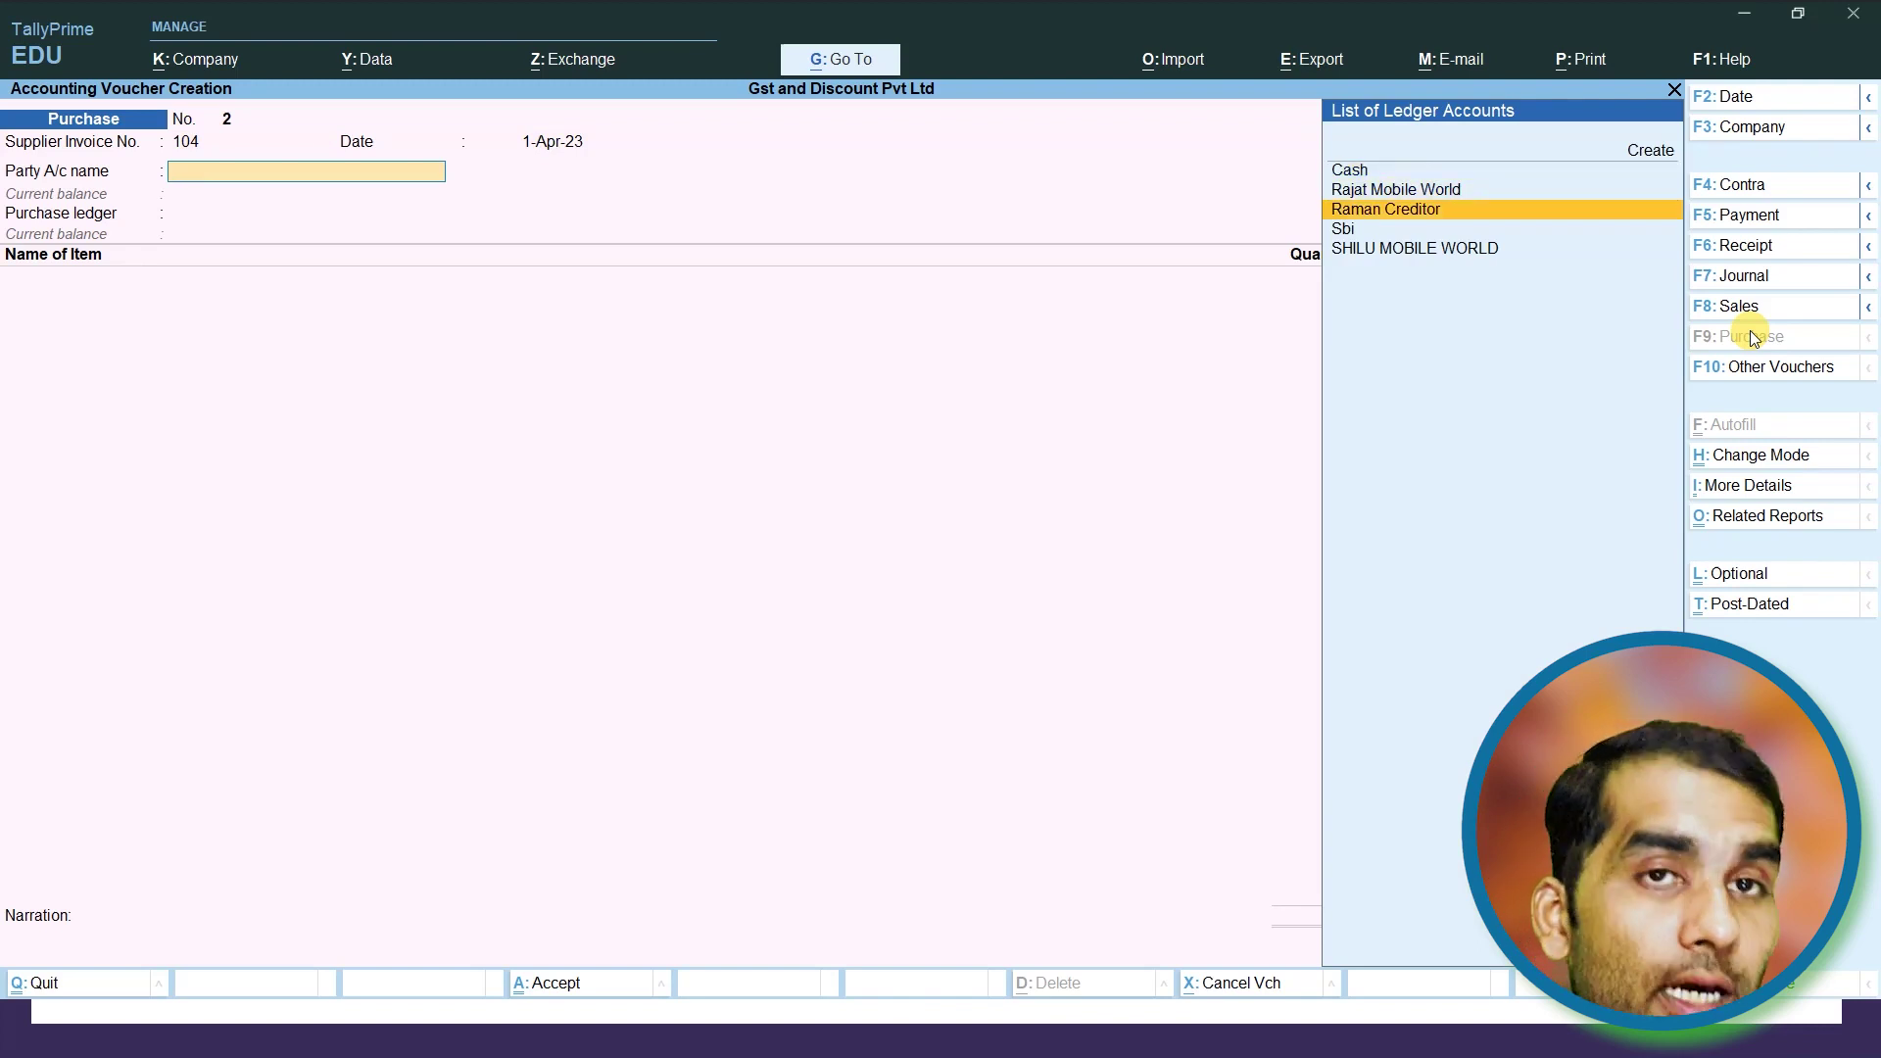
key("Return")
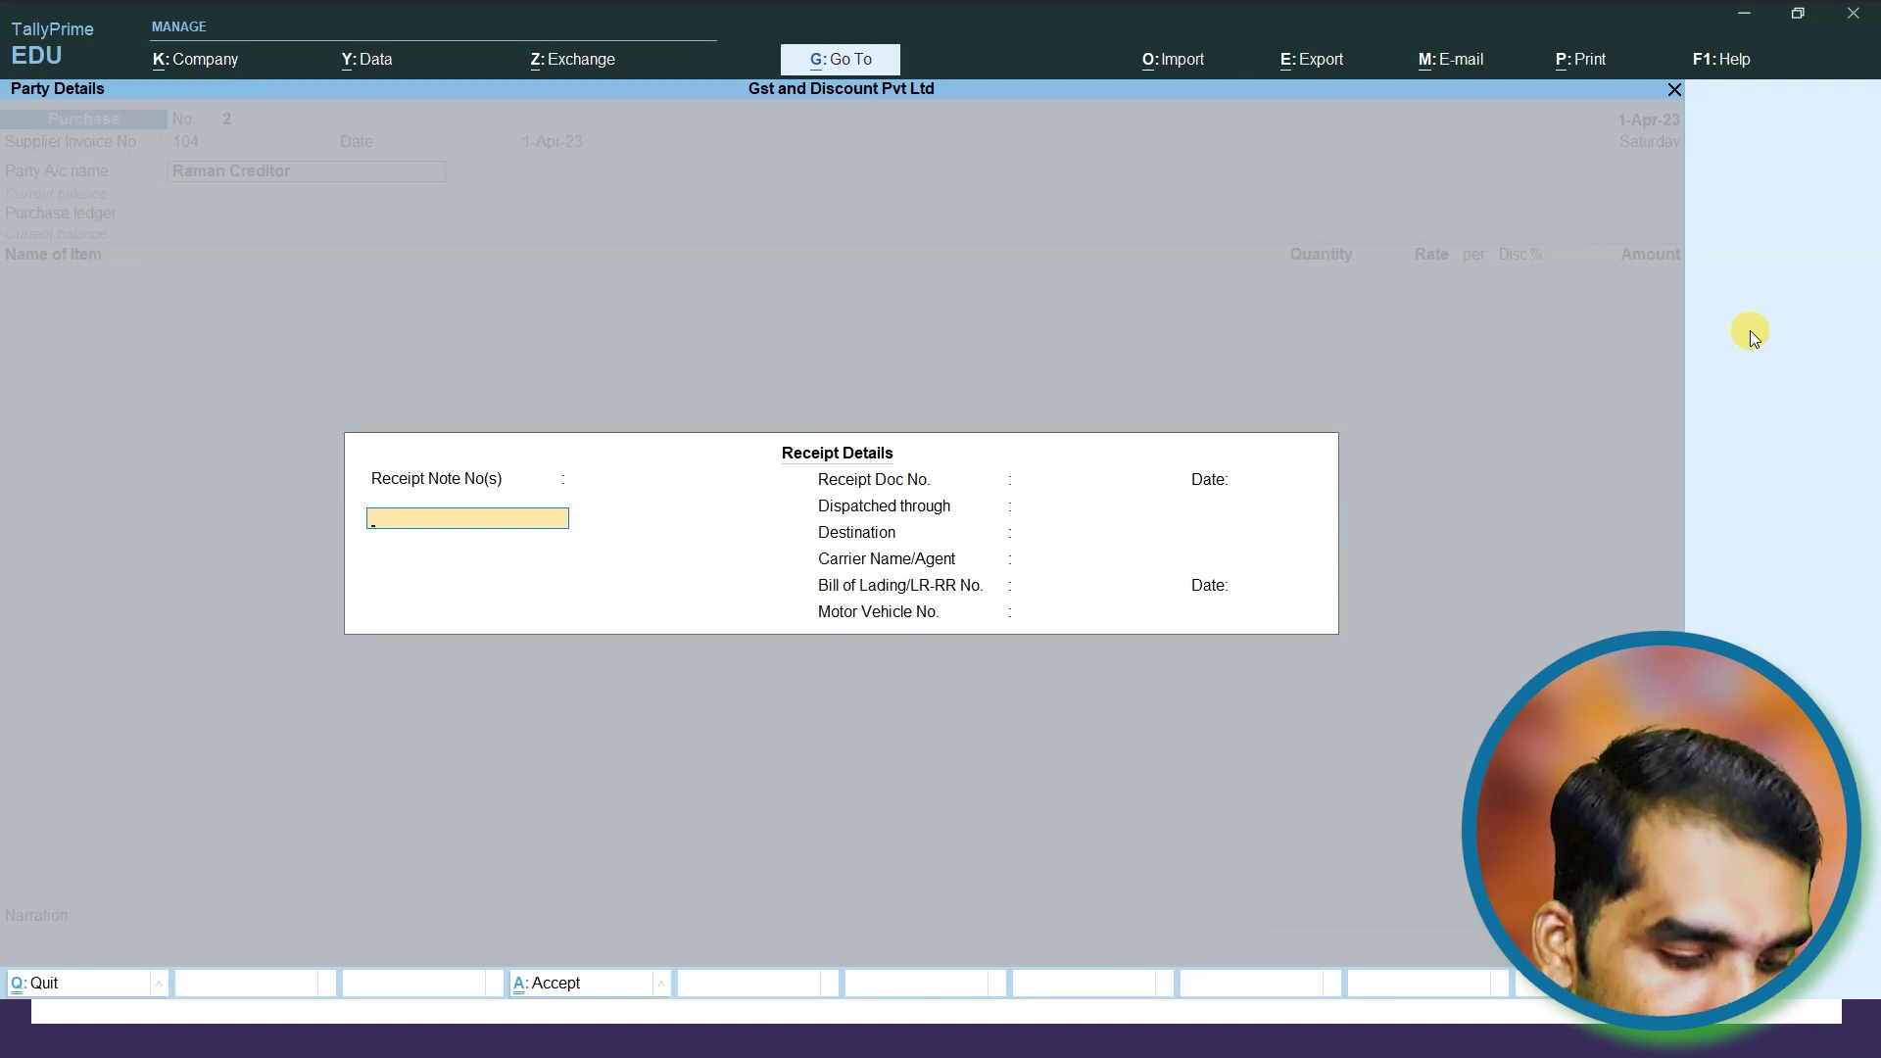
key("Escape")
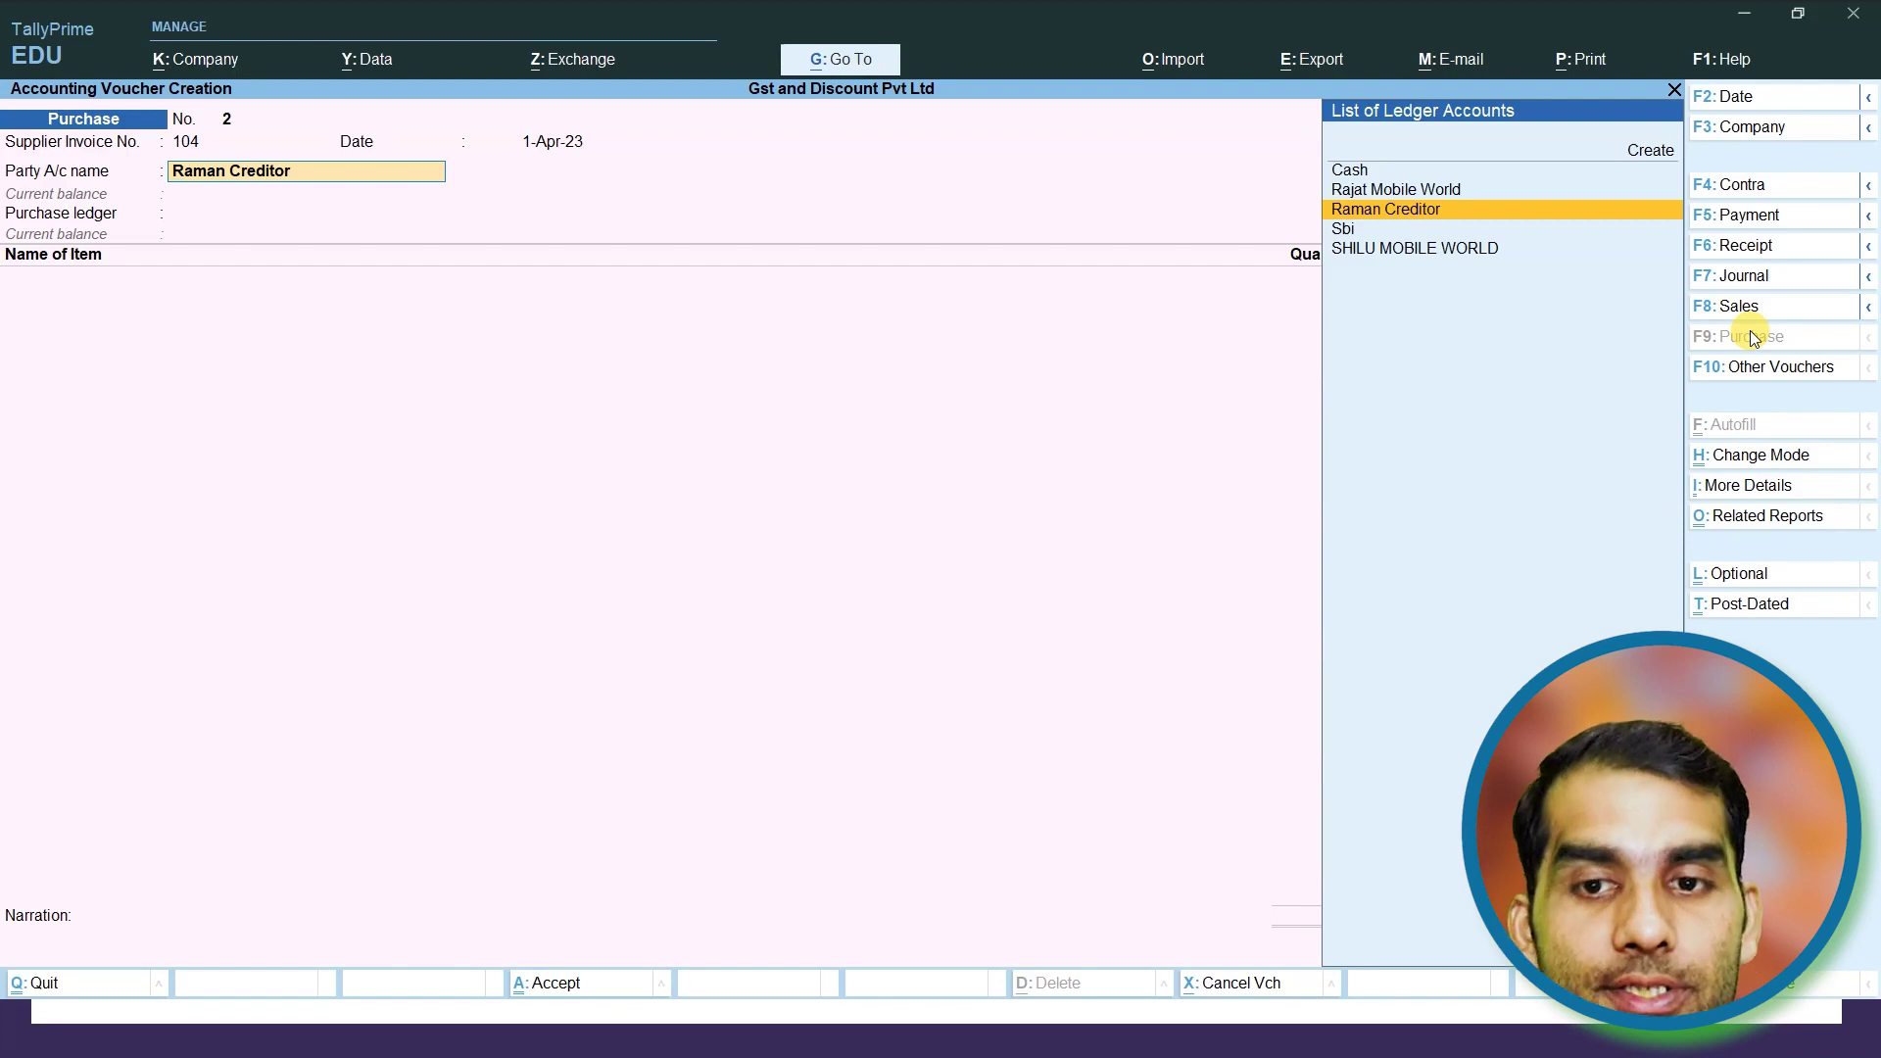
key("Return")
key("Return")
key("Return")
key("Return")
key("Return")
key("Return")
key("Return")
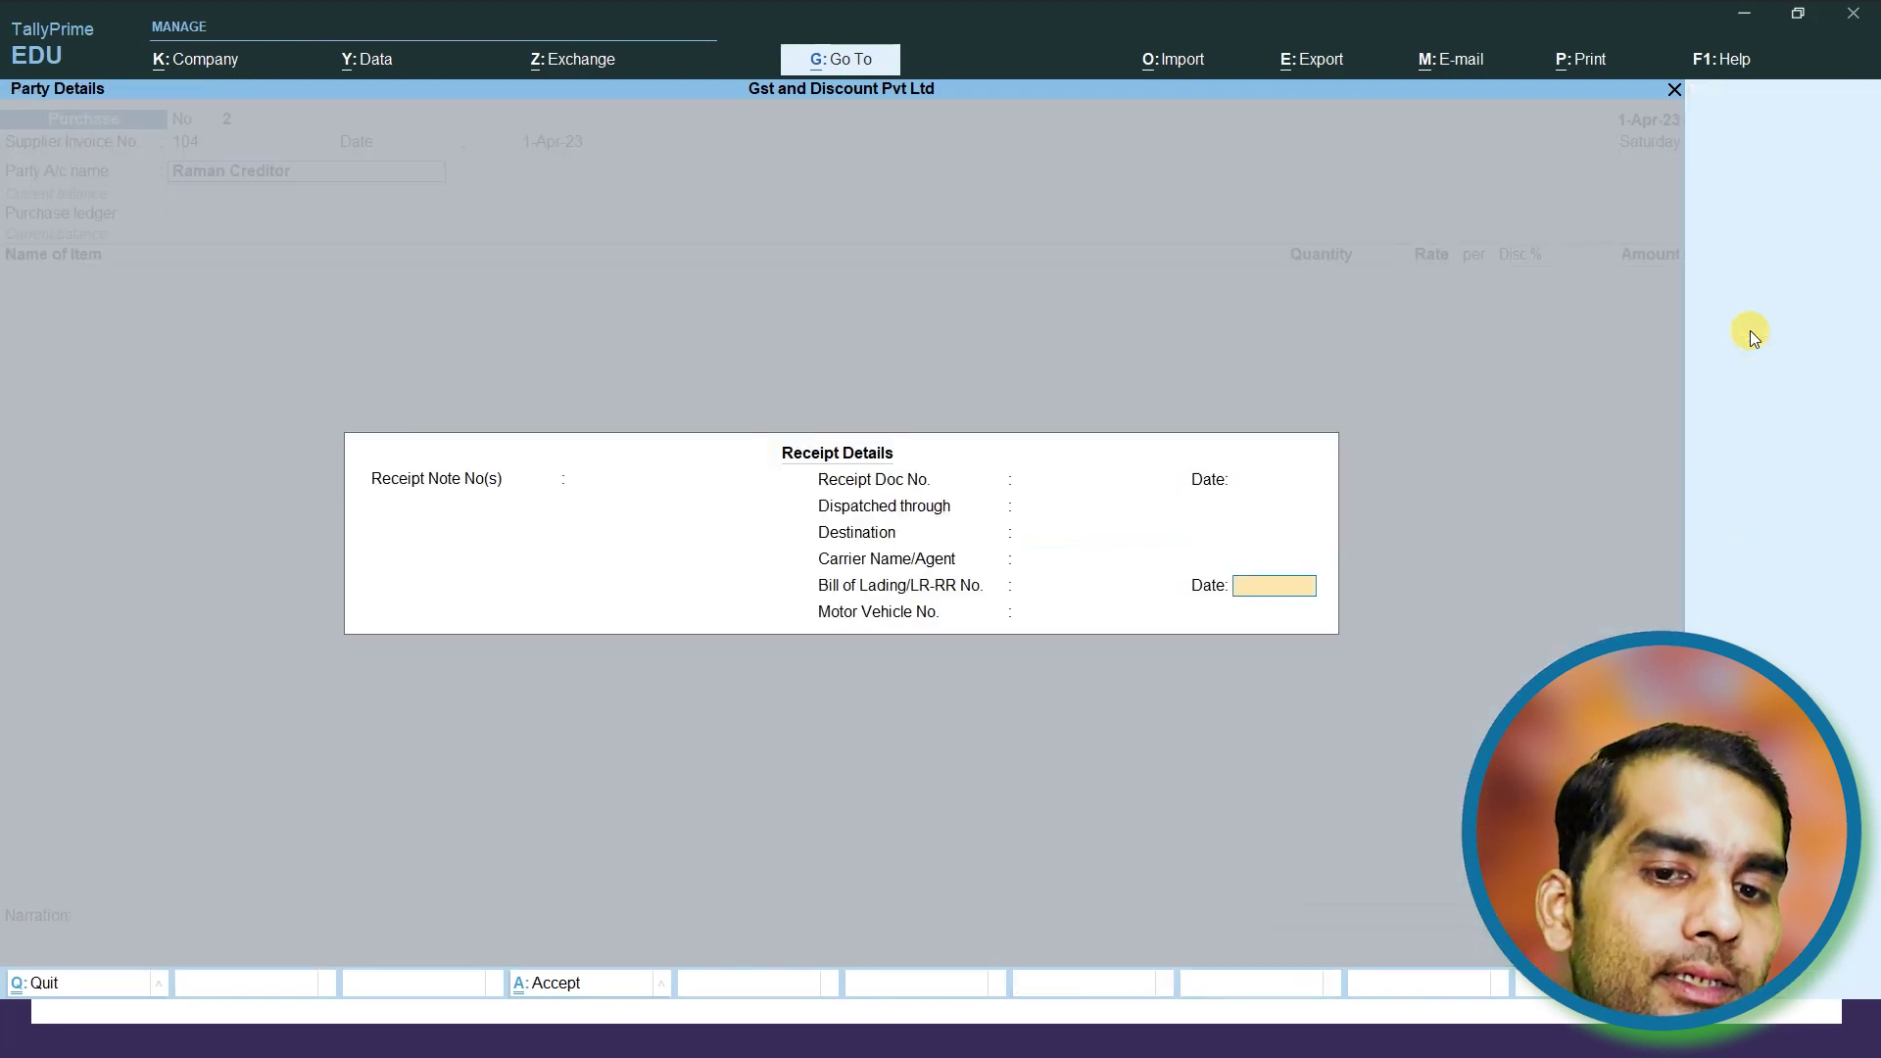
key("Return")
key("Return")
key("Return")
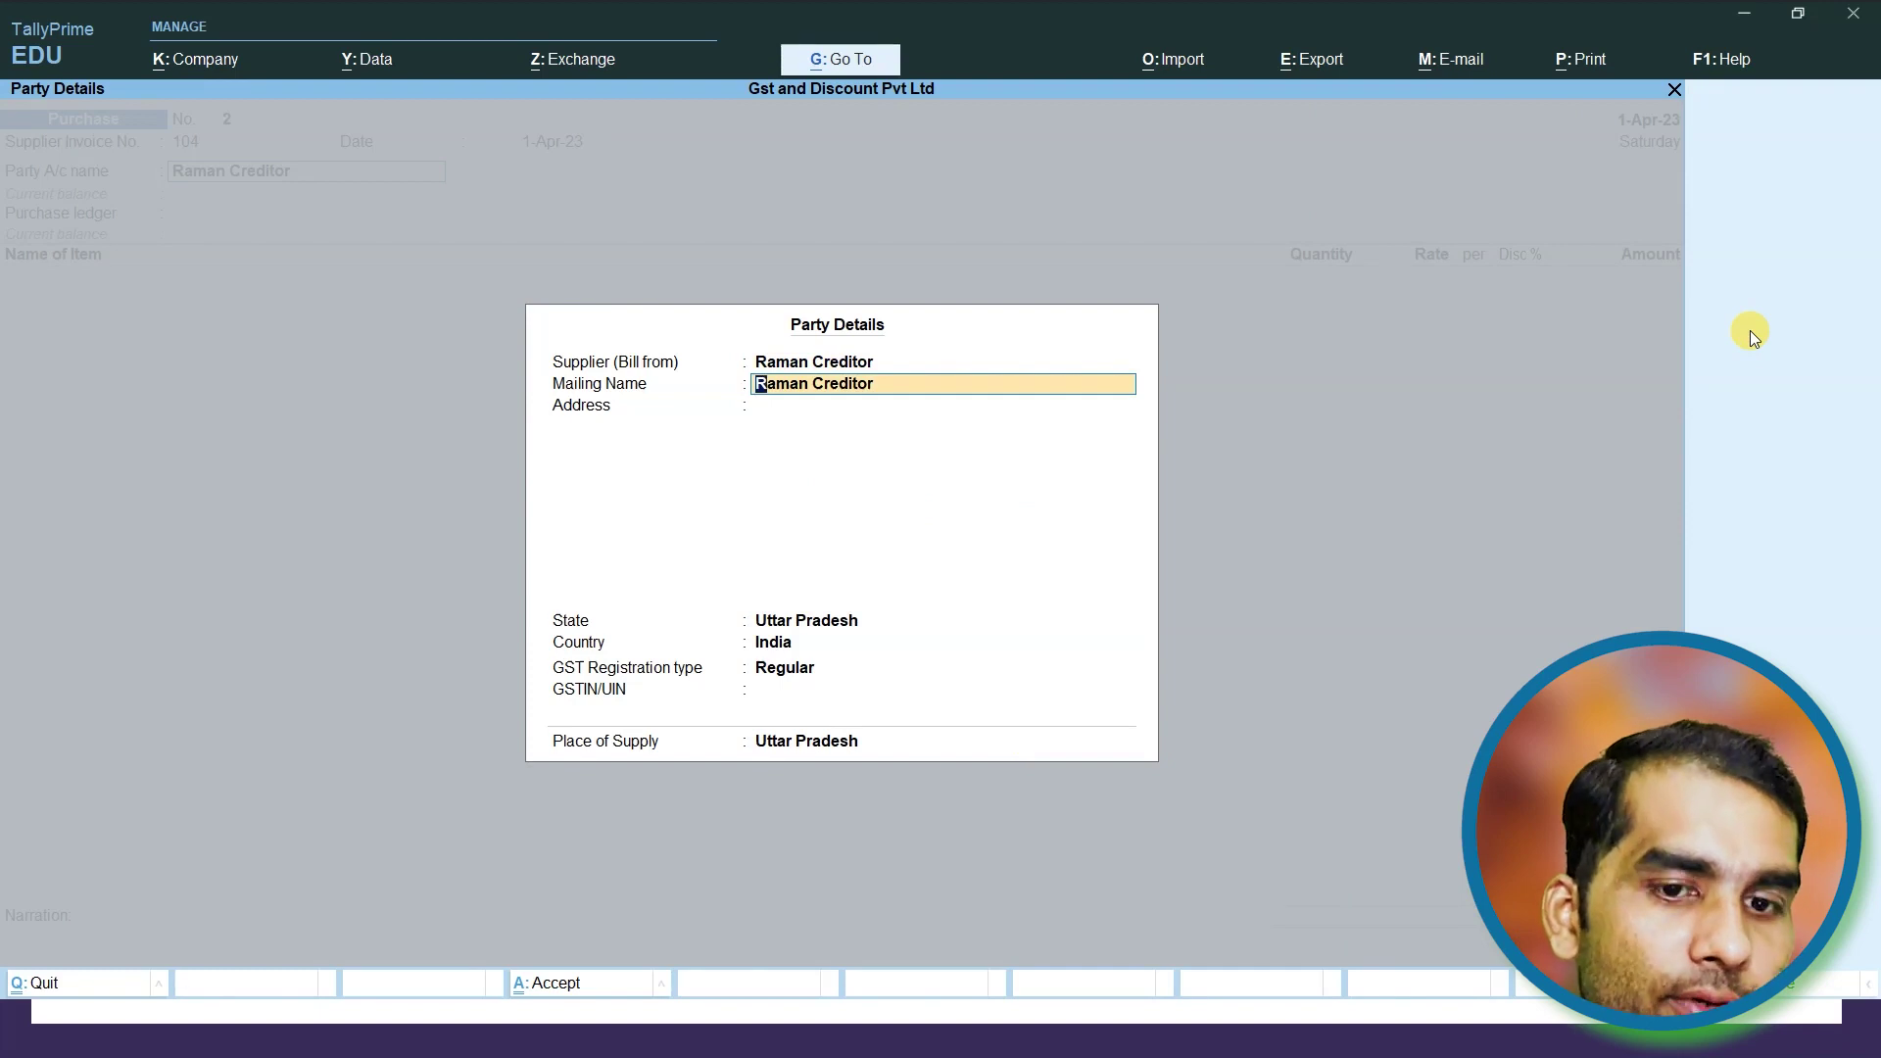
Accept the supplier's party details as filled in and choose Purchase as the purchase ledger
key("Return")
key("Return")
key("Return")
key("Return")
key("Return")
key("Return")
key("Return")
key("Return")
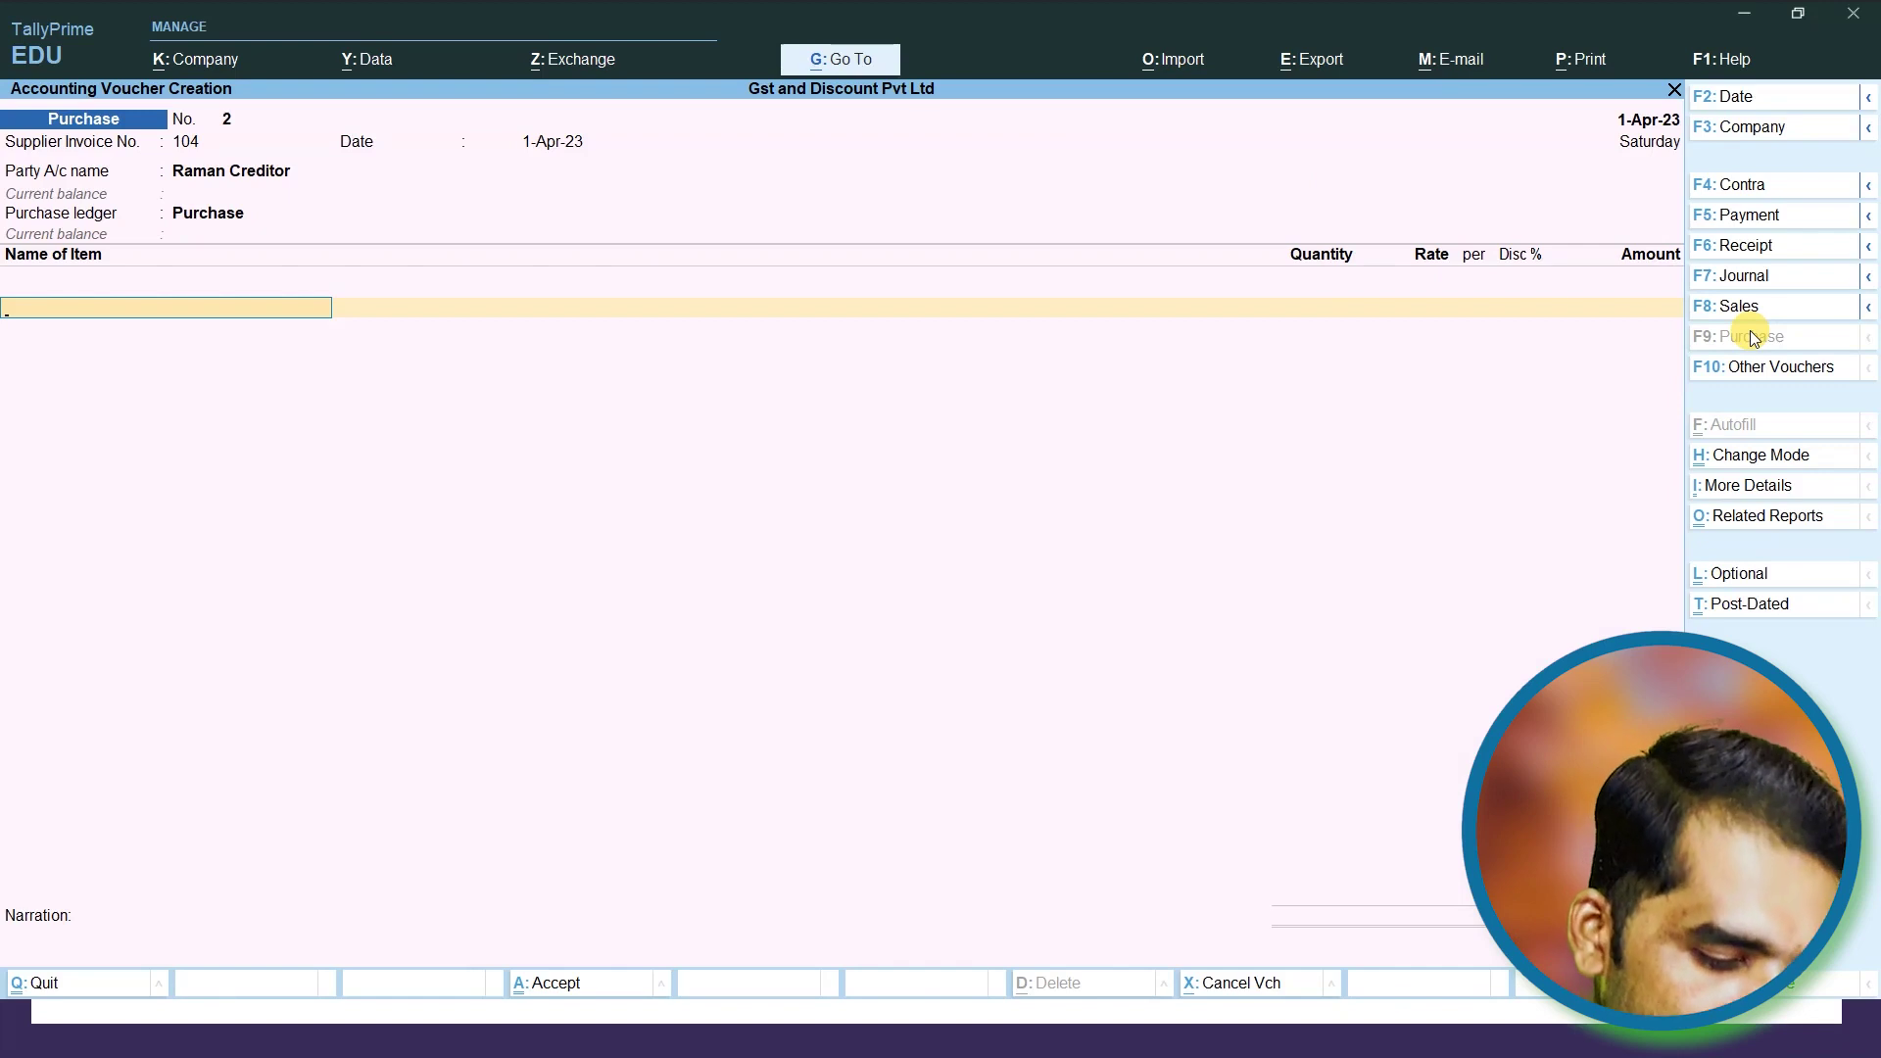
Enter Galaxy F 41 as the purchased item with a quantity of 5 pcs at a rate of 12,599 per piece, and end the item list
type("G")
key("Down")
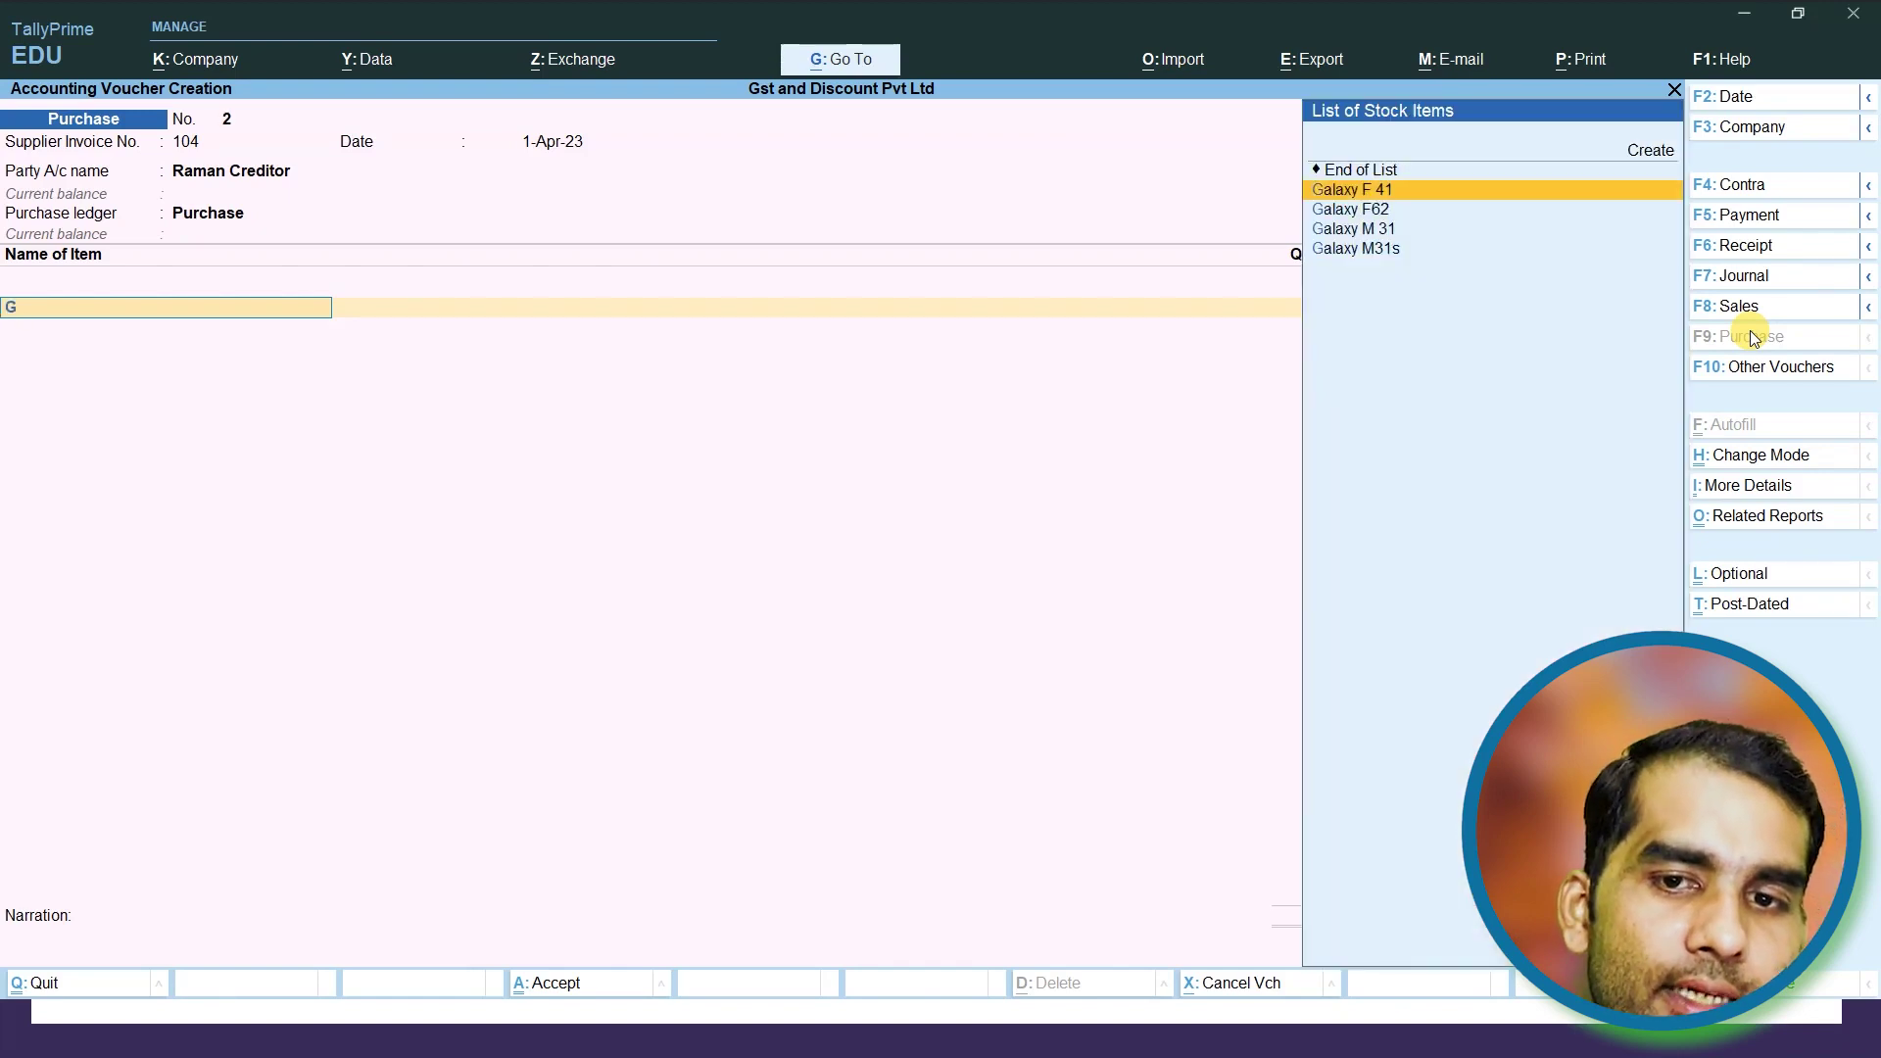
key("Return")
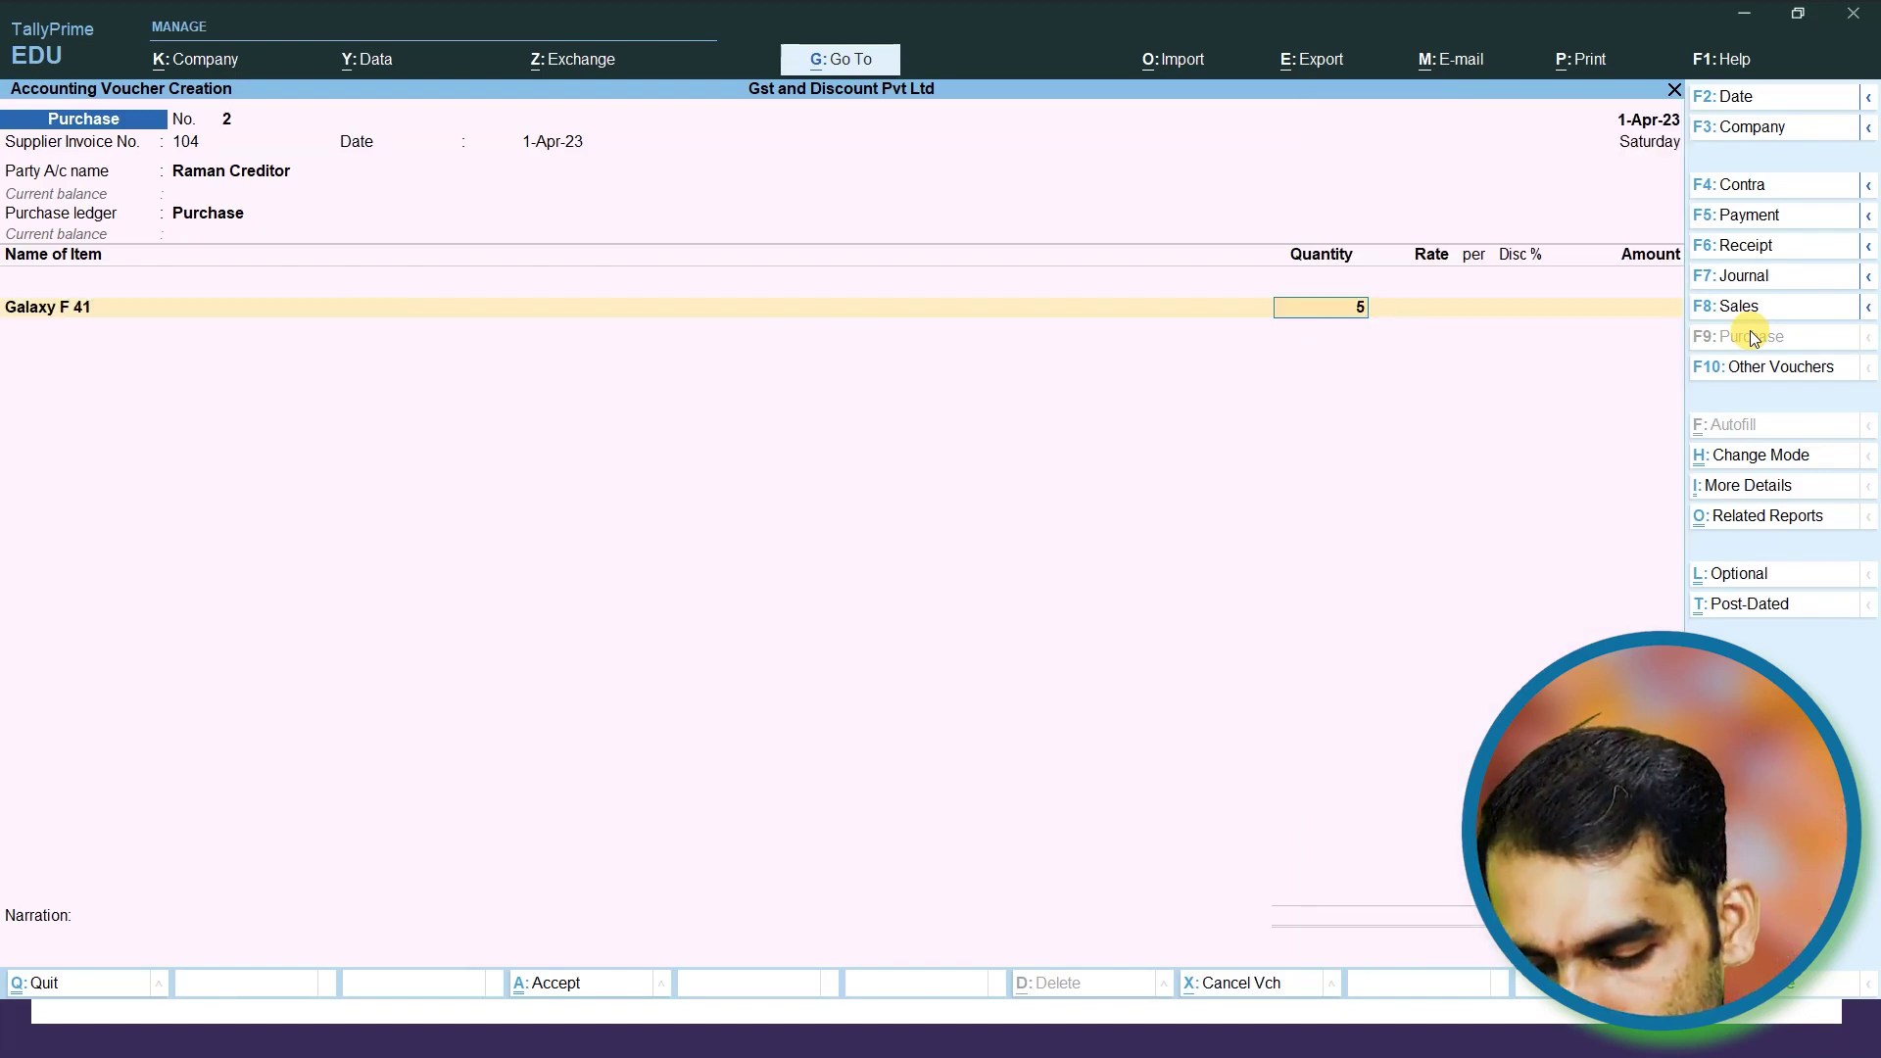
key("Return")
type("125999")
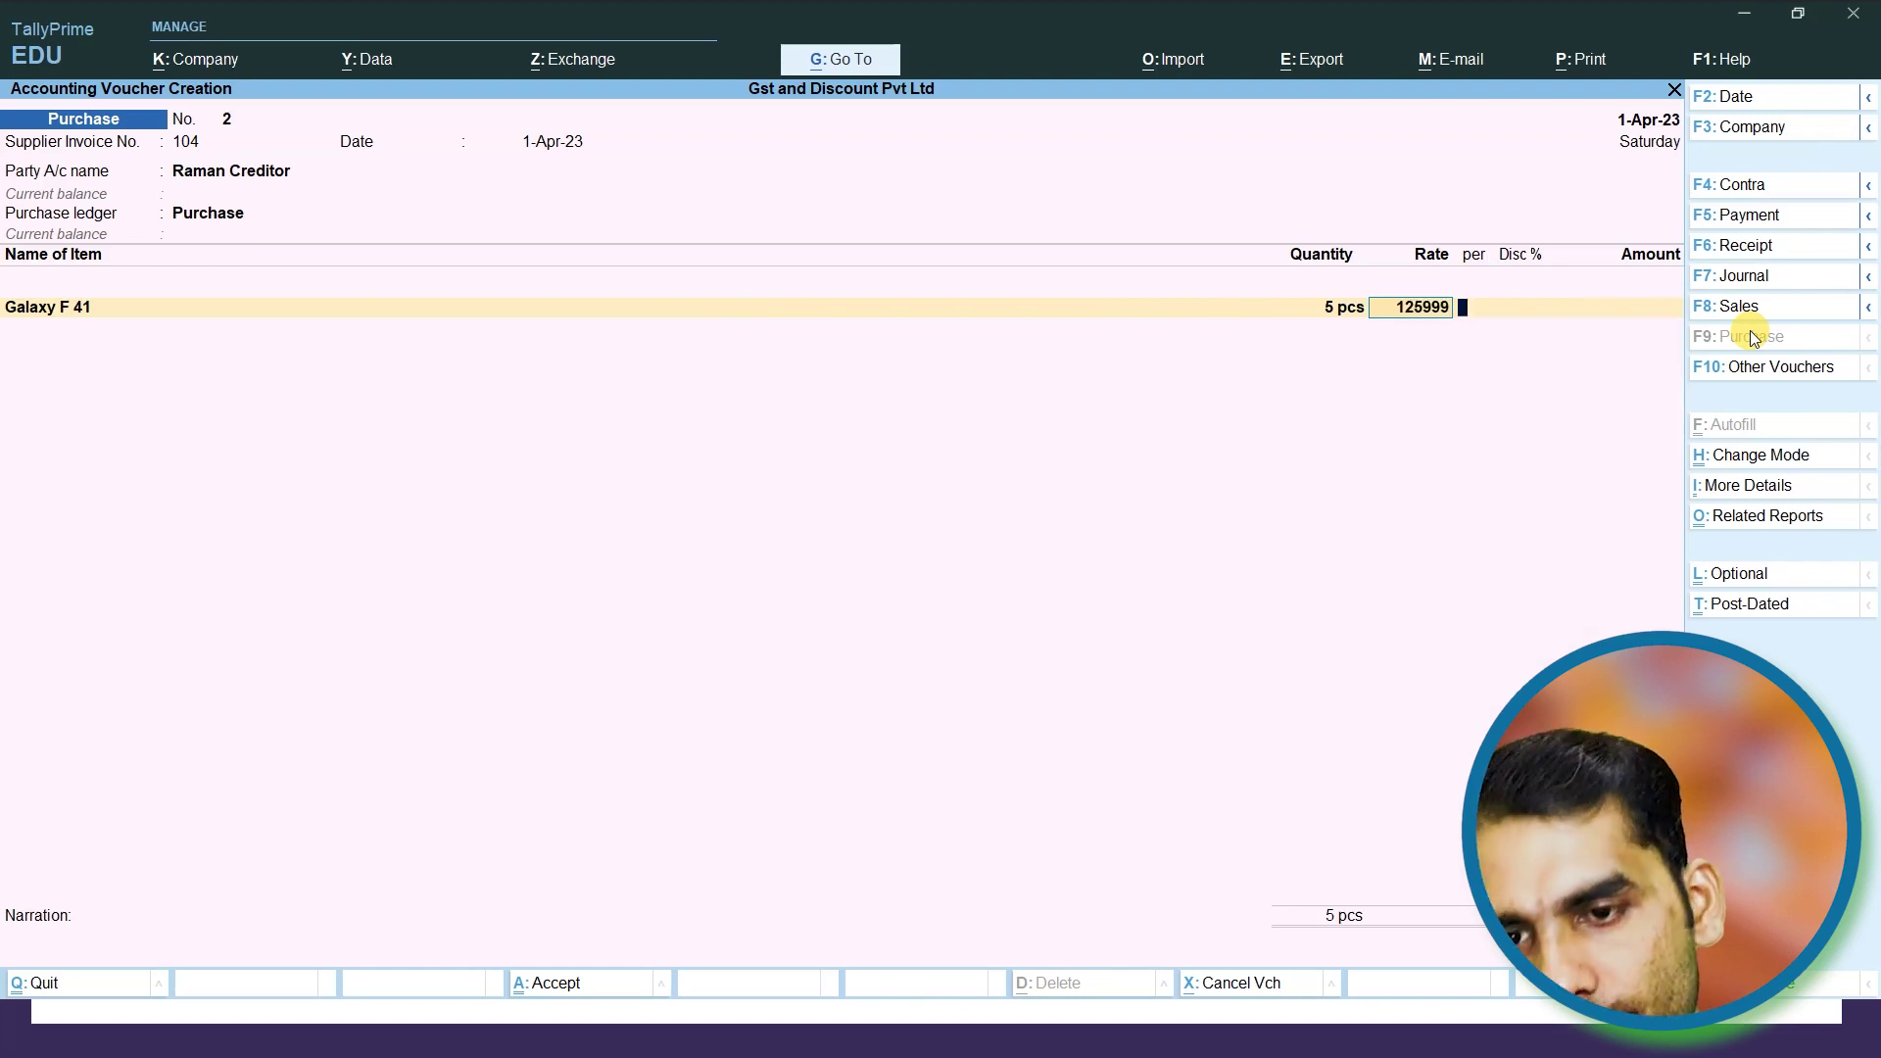
key("Return")
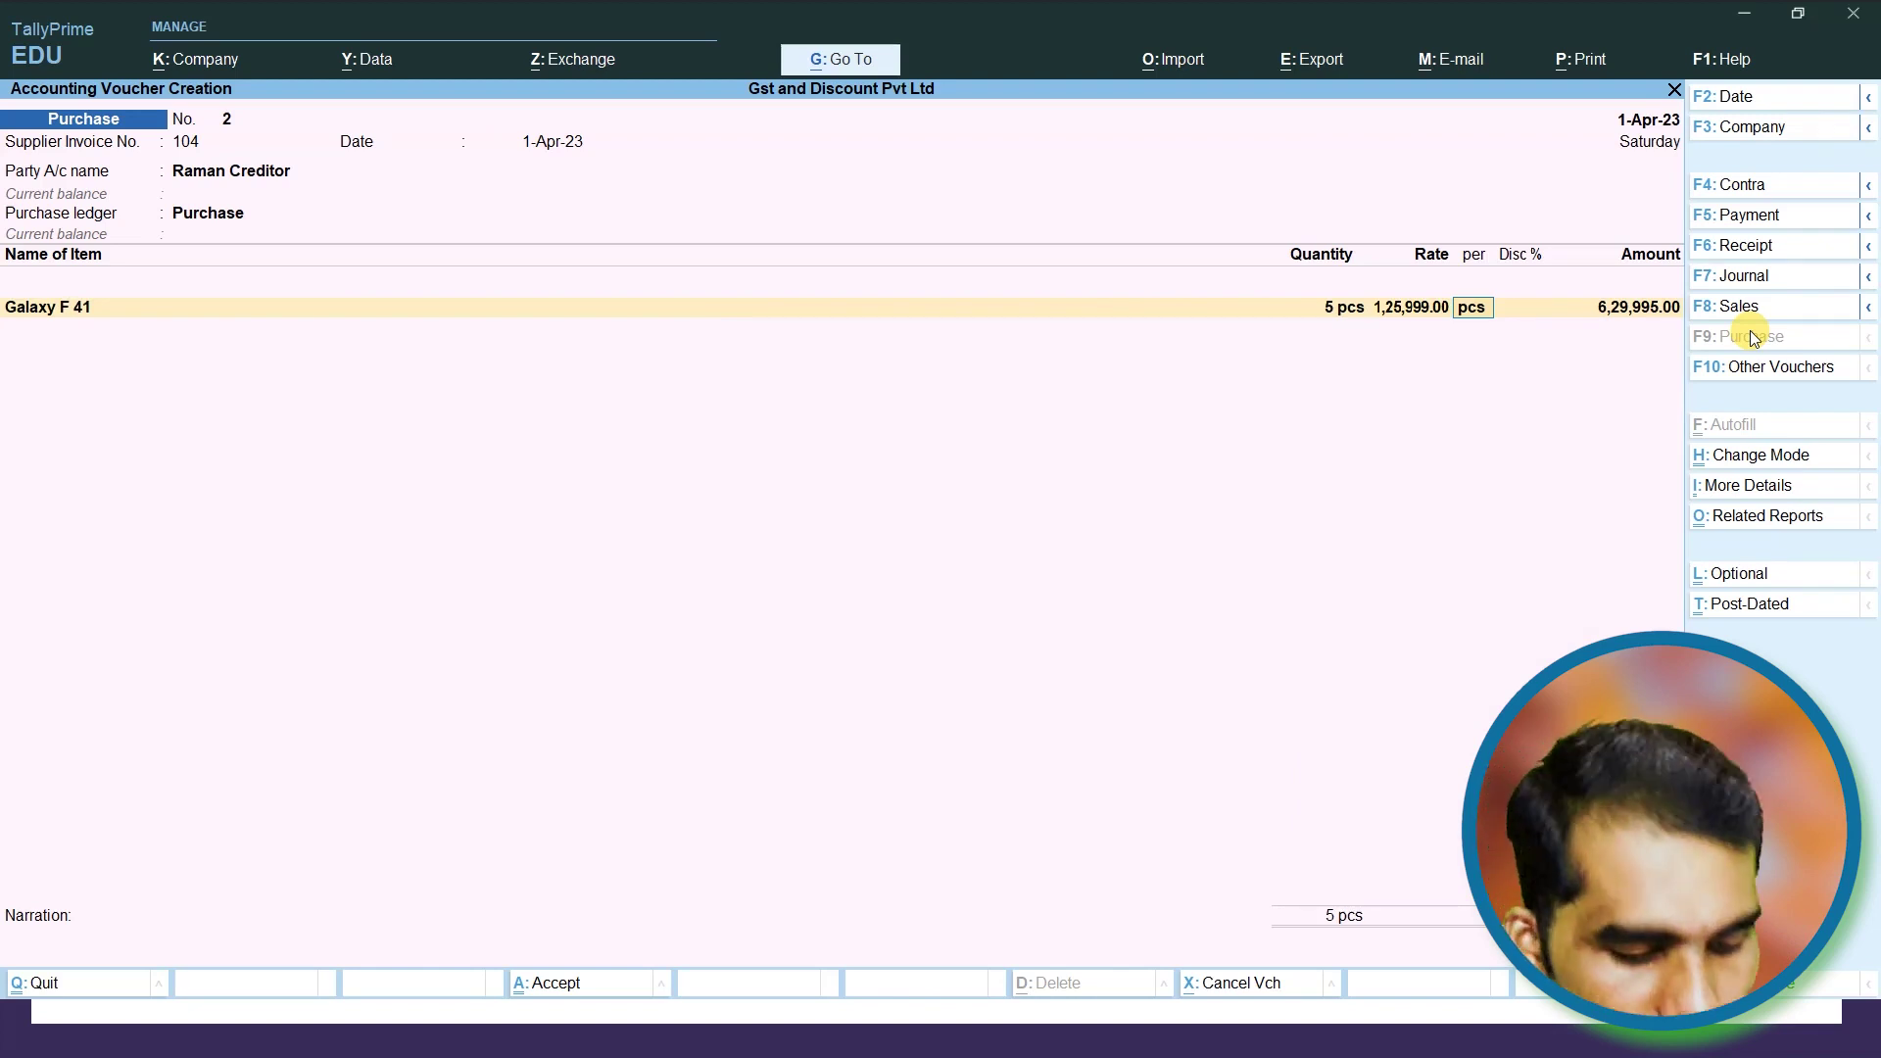
key("BackSpace")
type("12599")
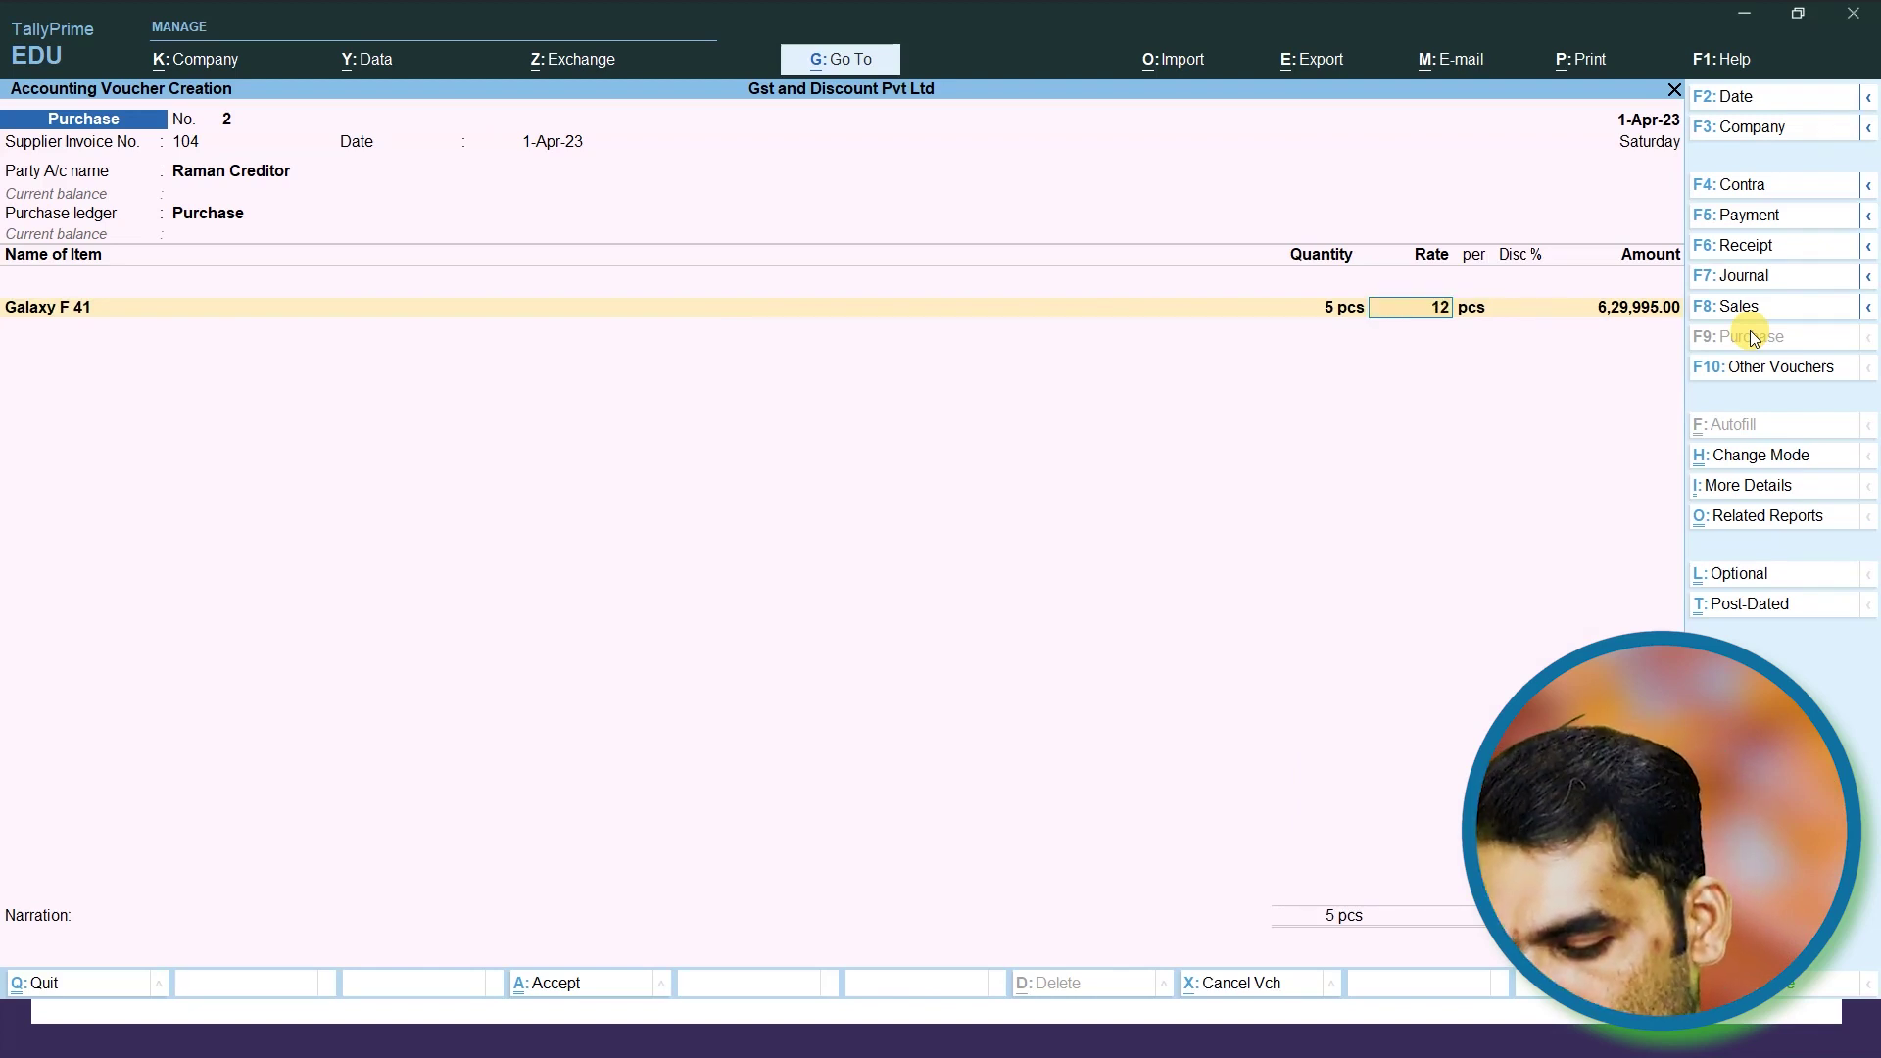
key("Return")
key("Return")
key("Return")
key("Return")
key("Return")
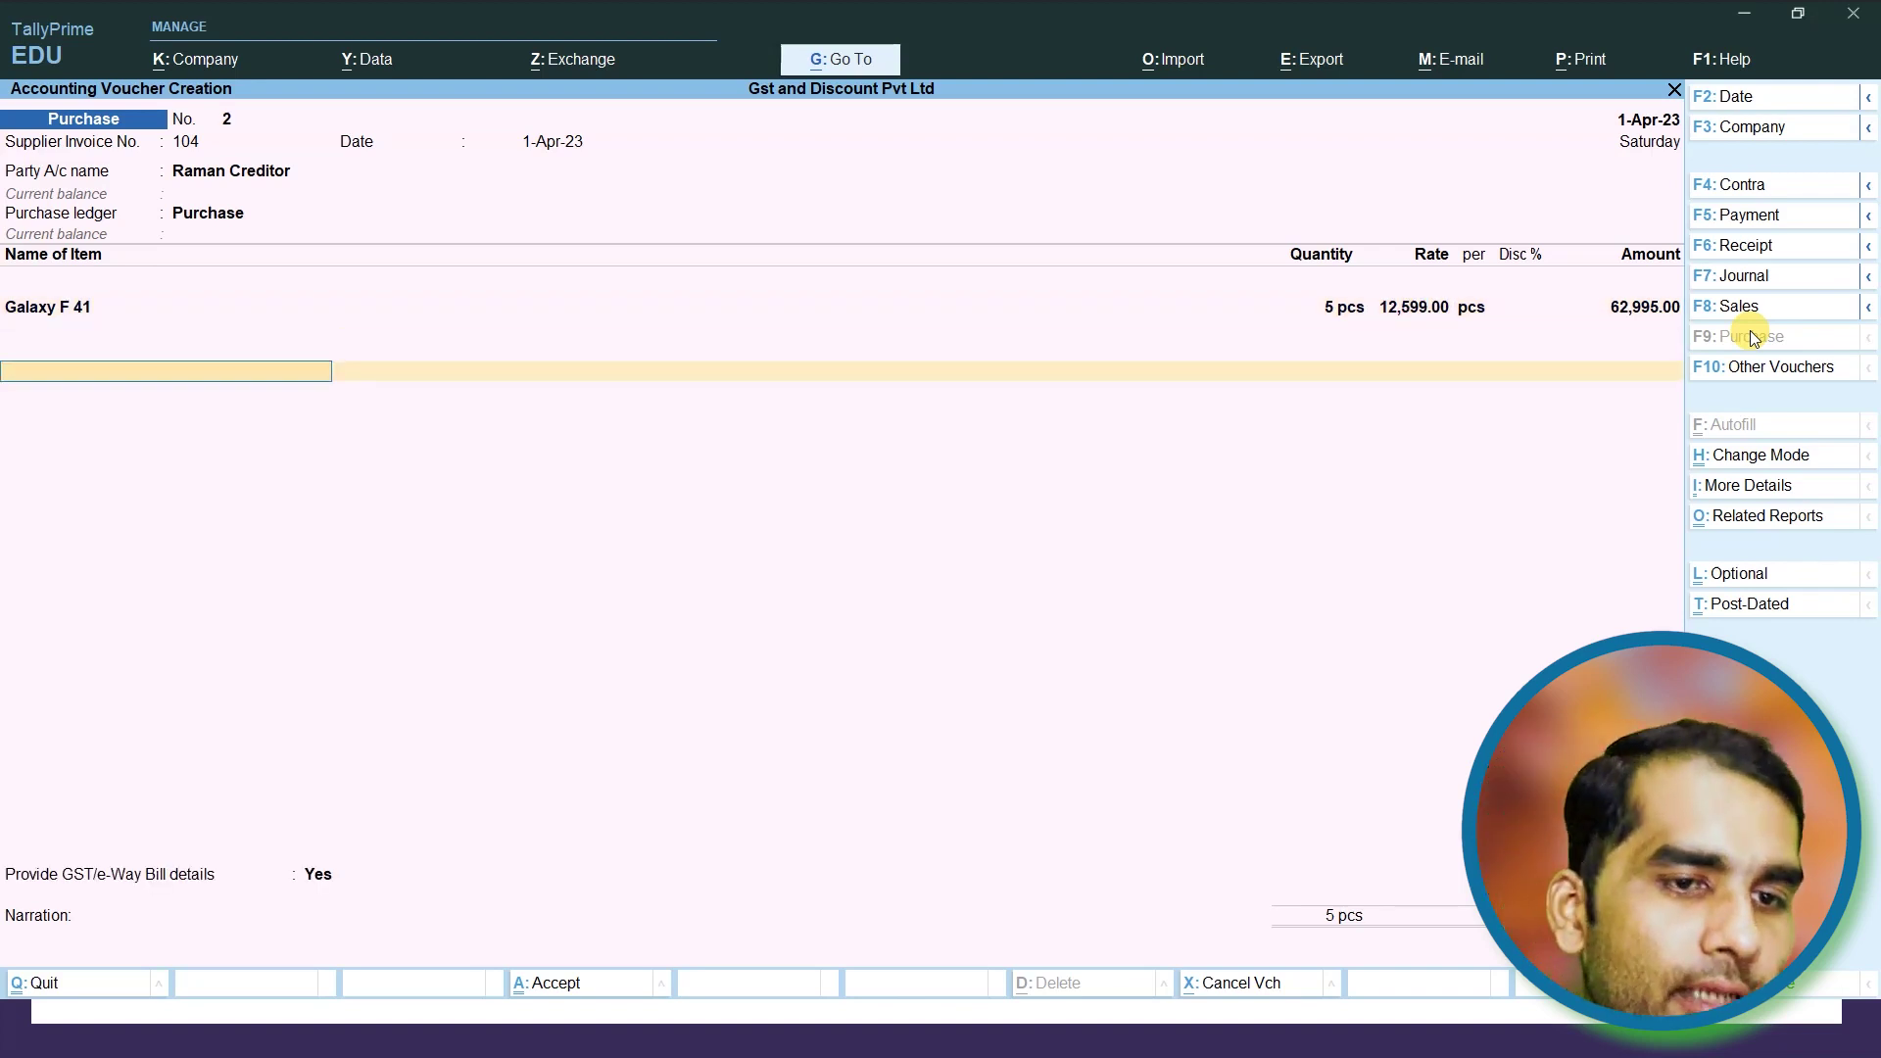
Add the C Gst and S Gst tax ledgers at 9% each below the purchased item
type("C")
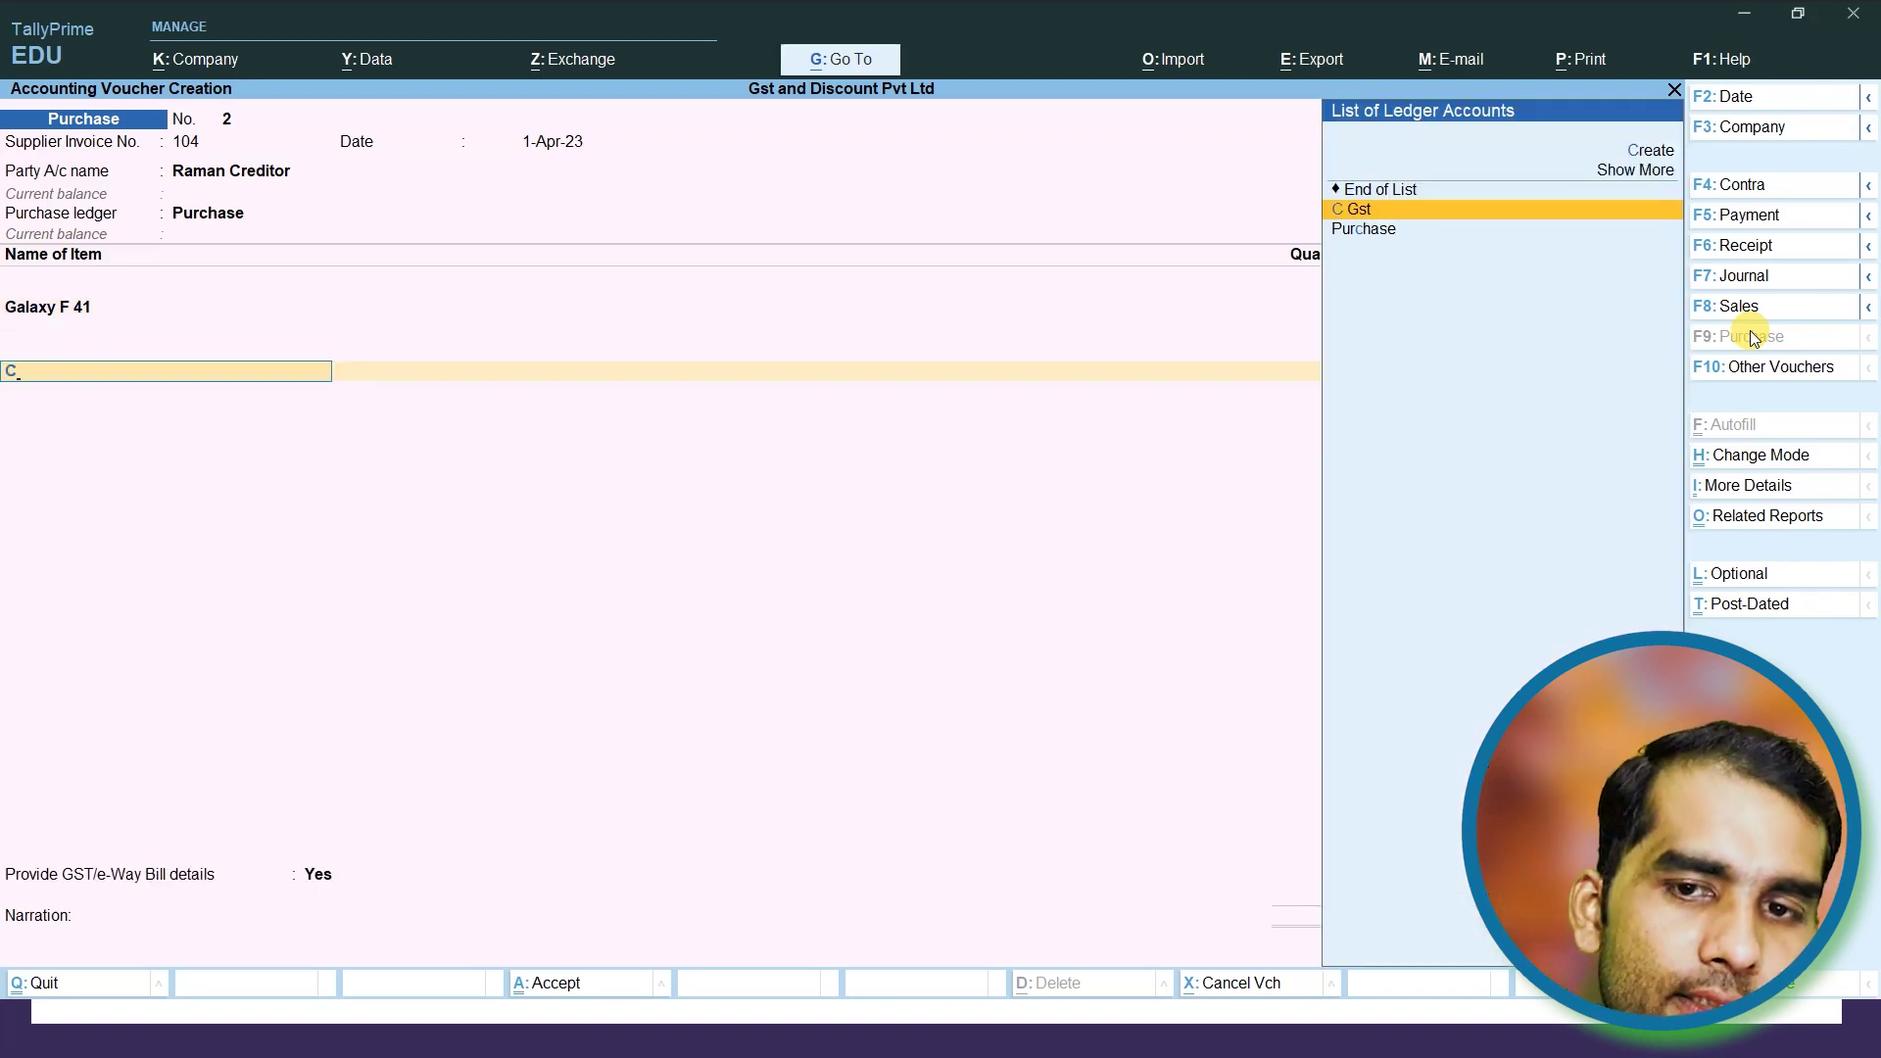
key("Return")
key("Return")
type("S")
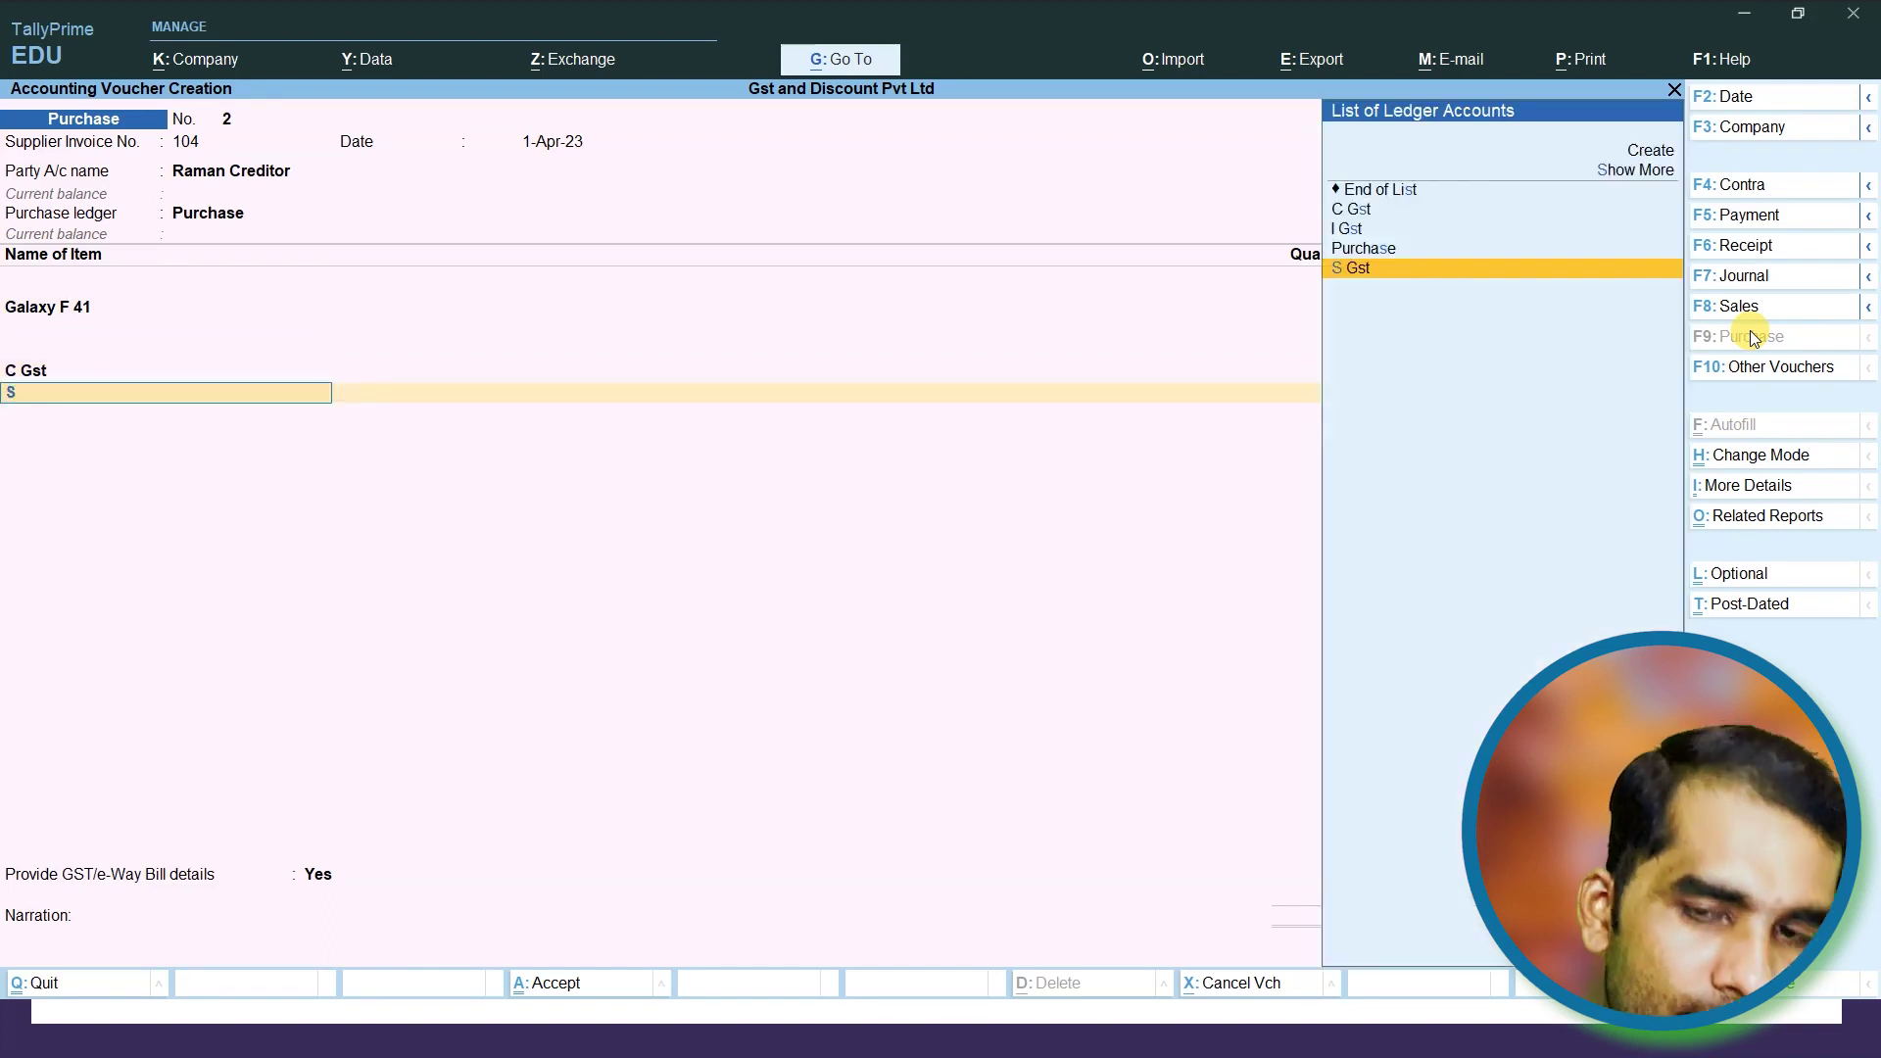
key("Return")
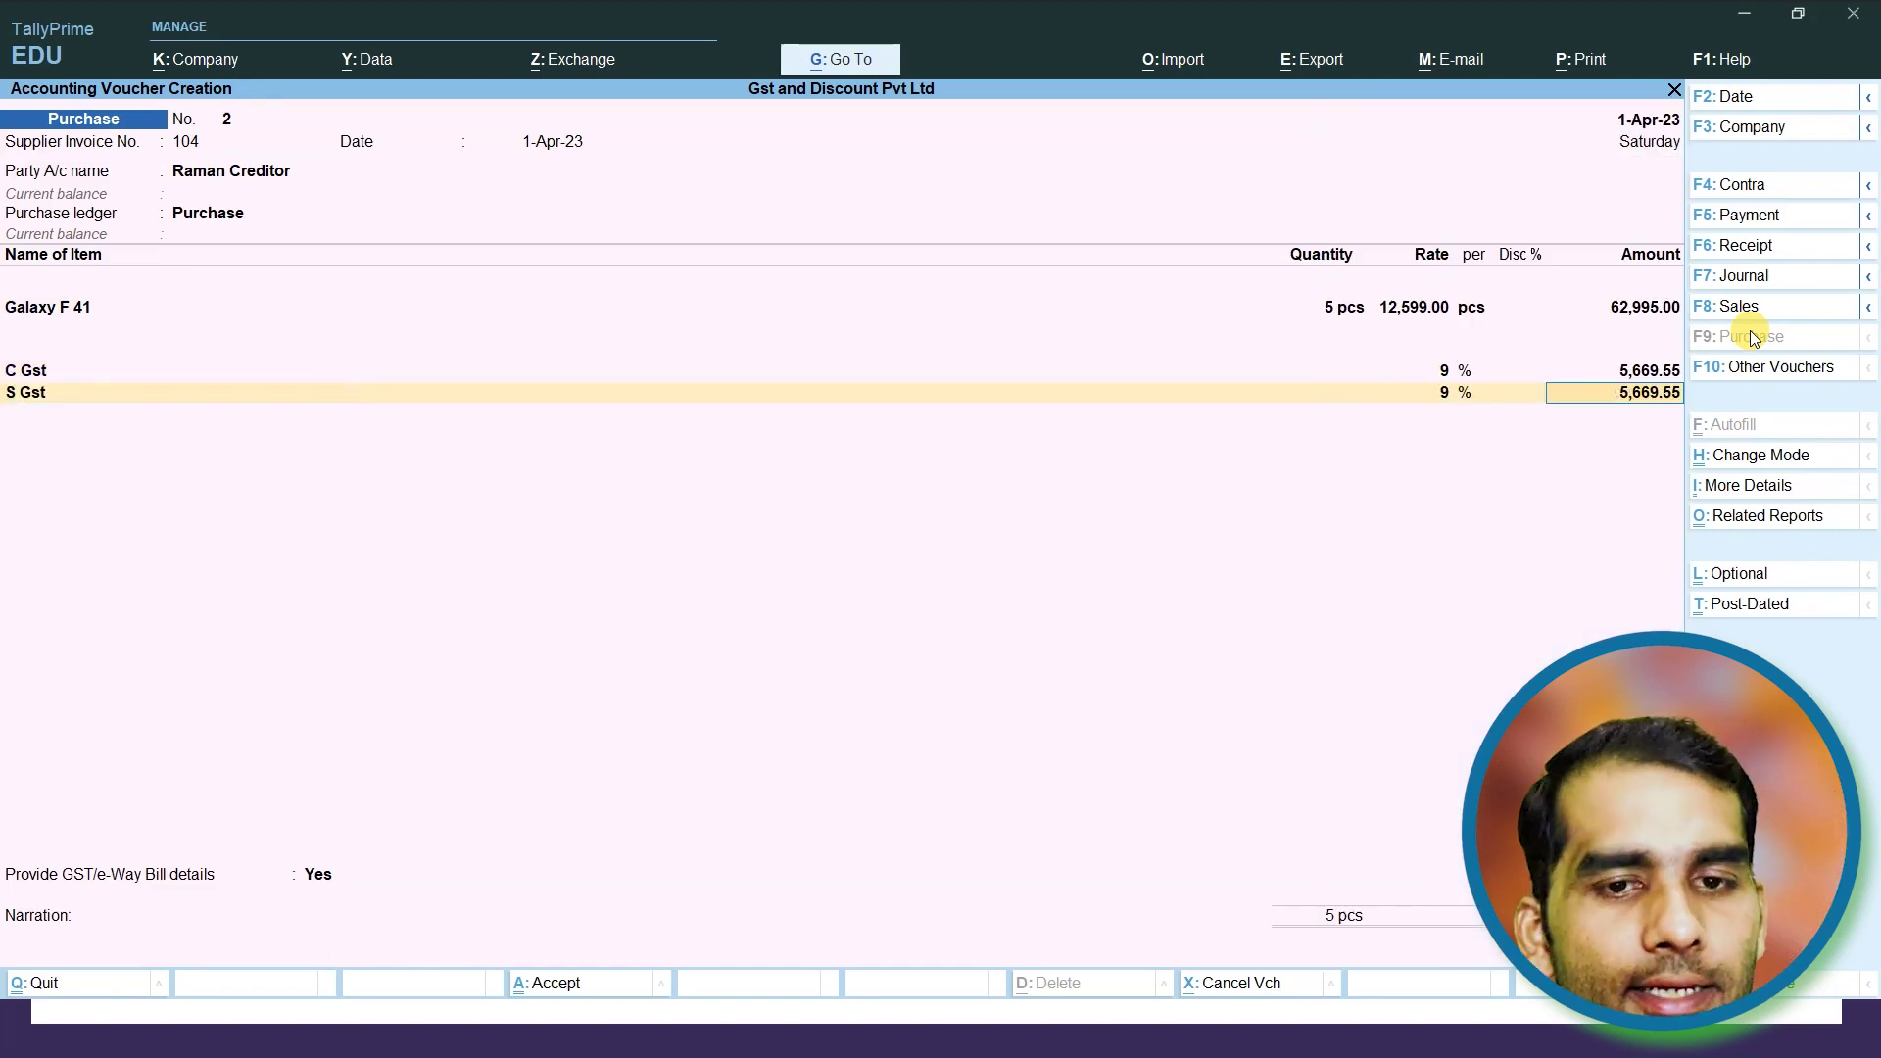
Try I Gst at 18% in place of the C Gst ledger in the purchase voucher
key("BackSpace")
key("BackSpace")
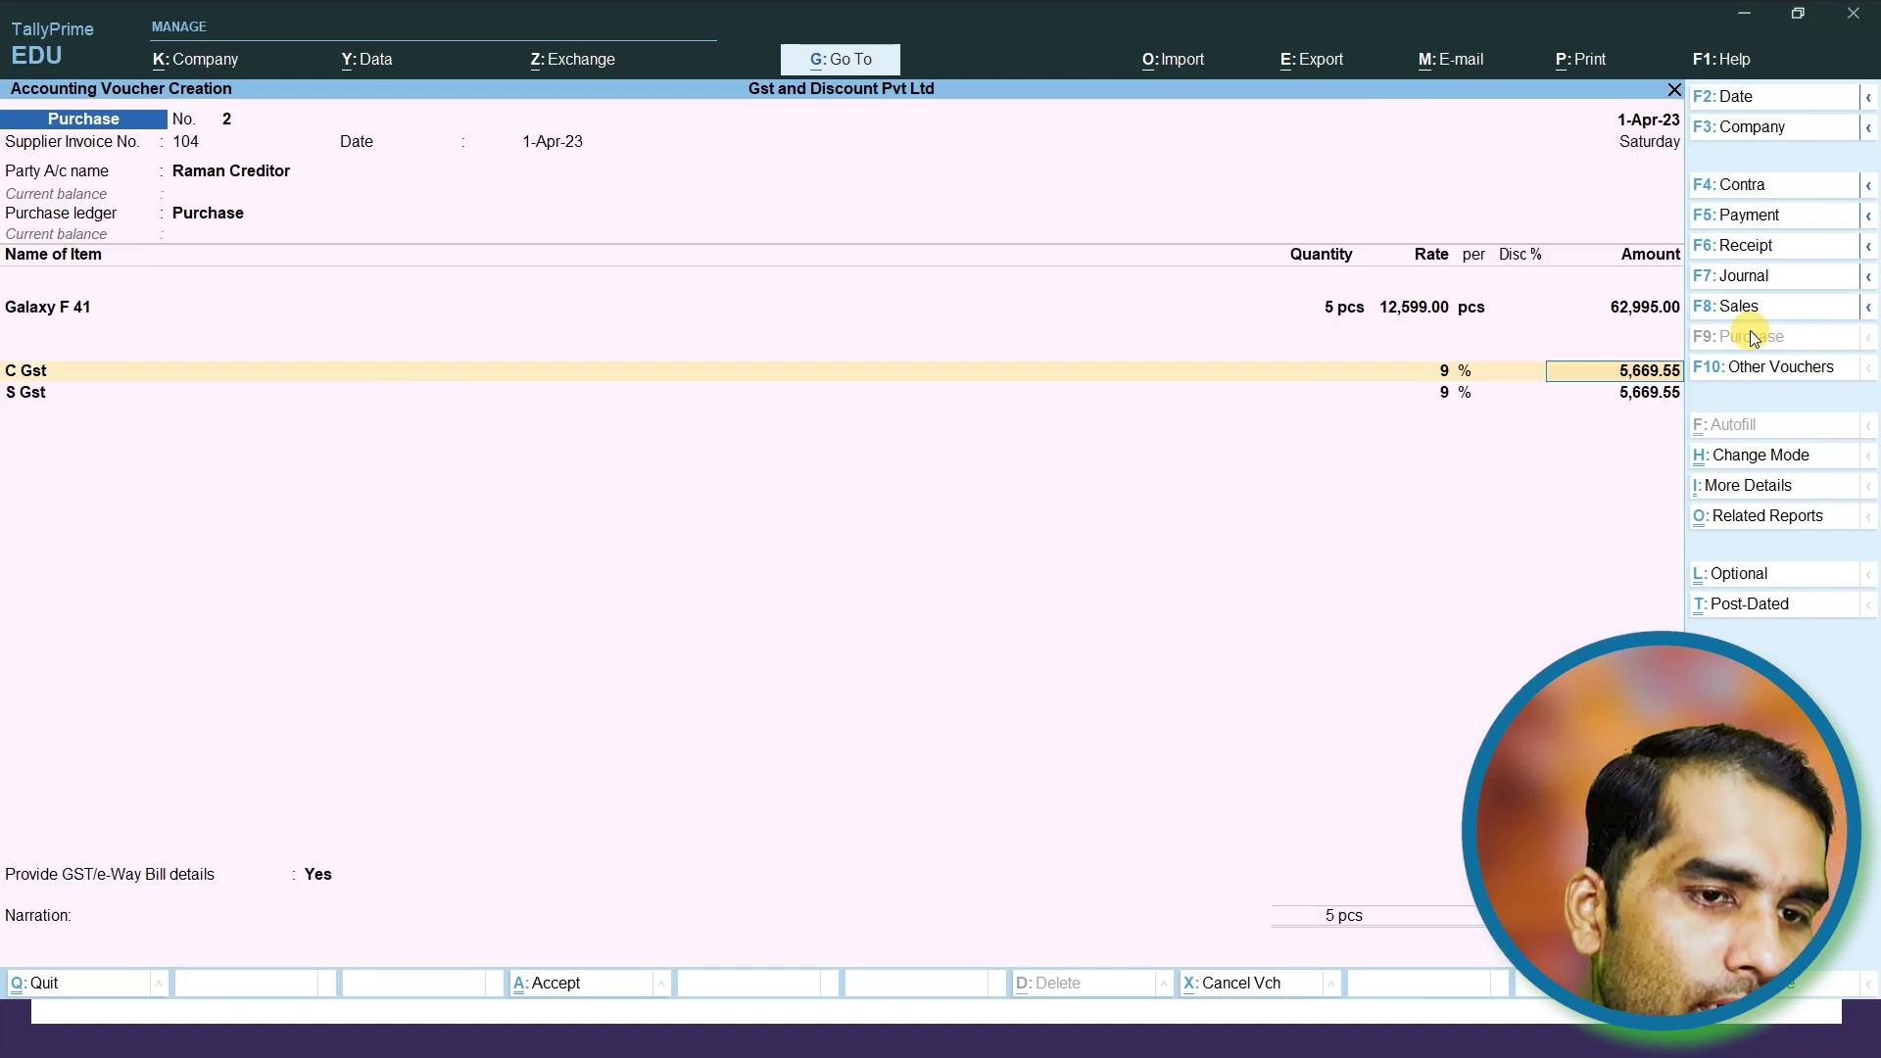
key("BackSpace")
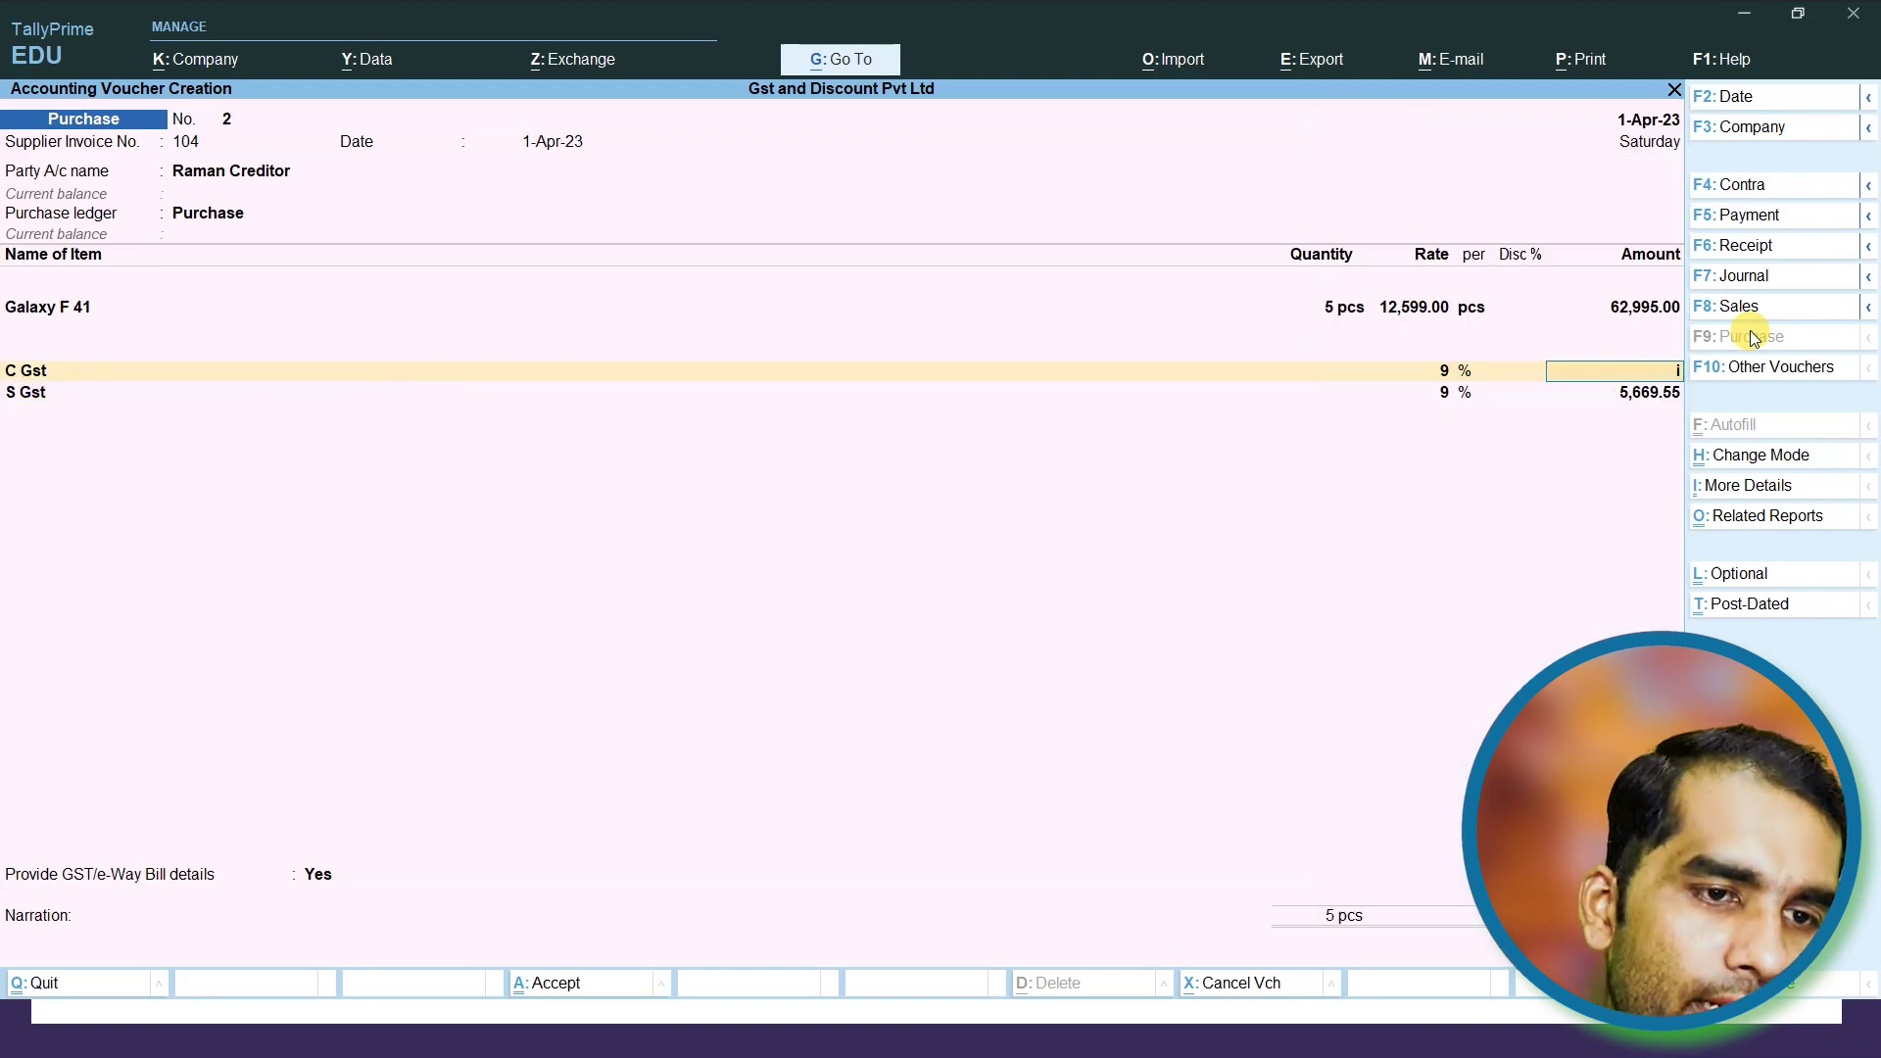
key("BackSpace")
type("I")
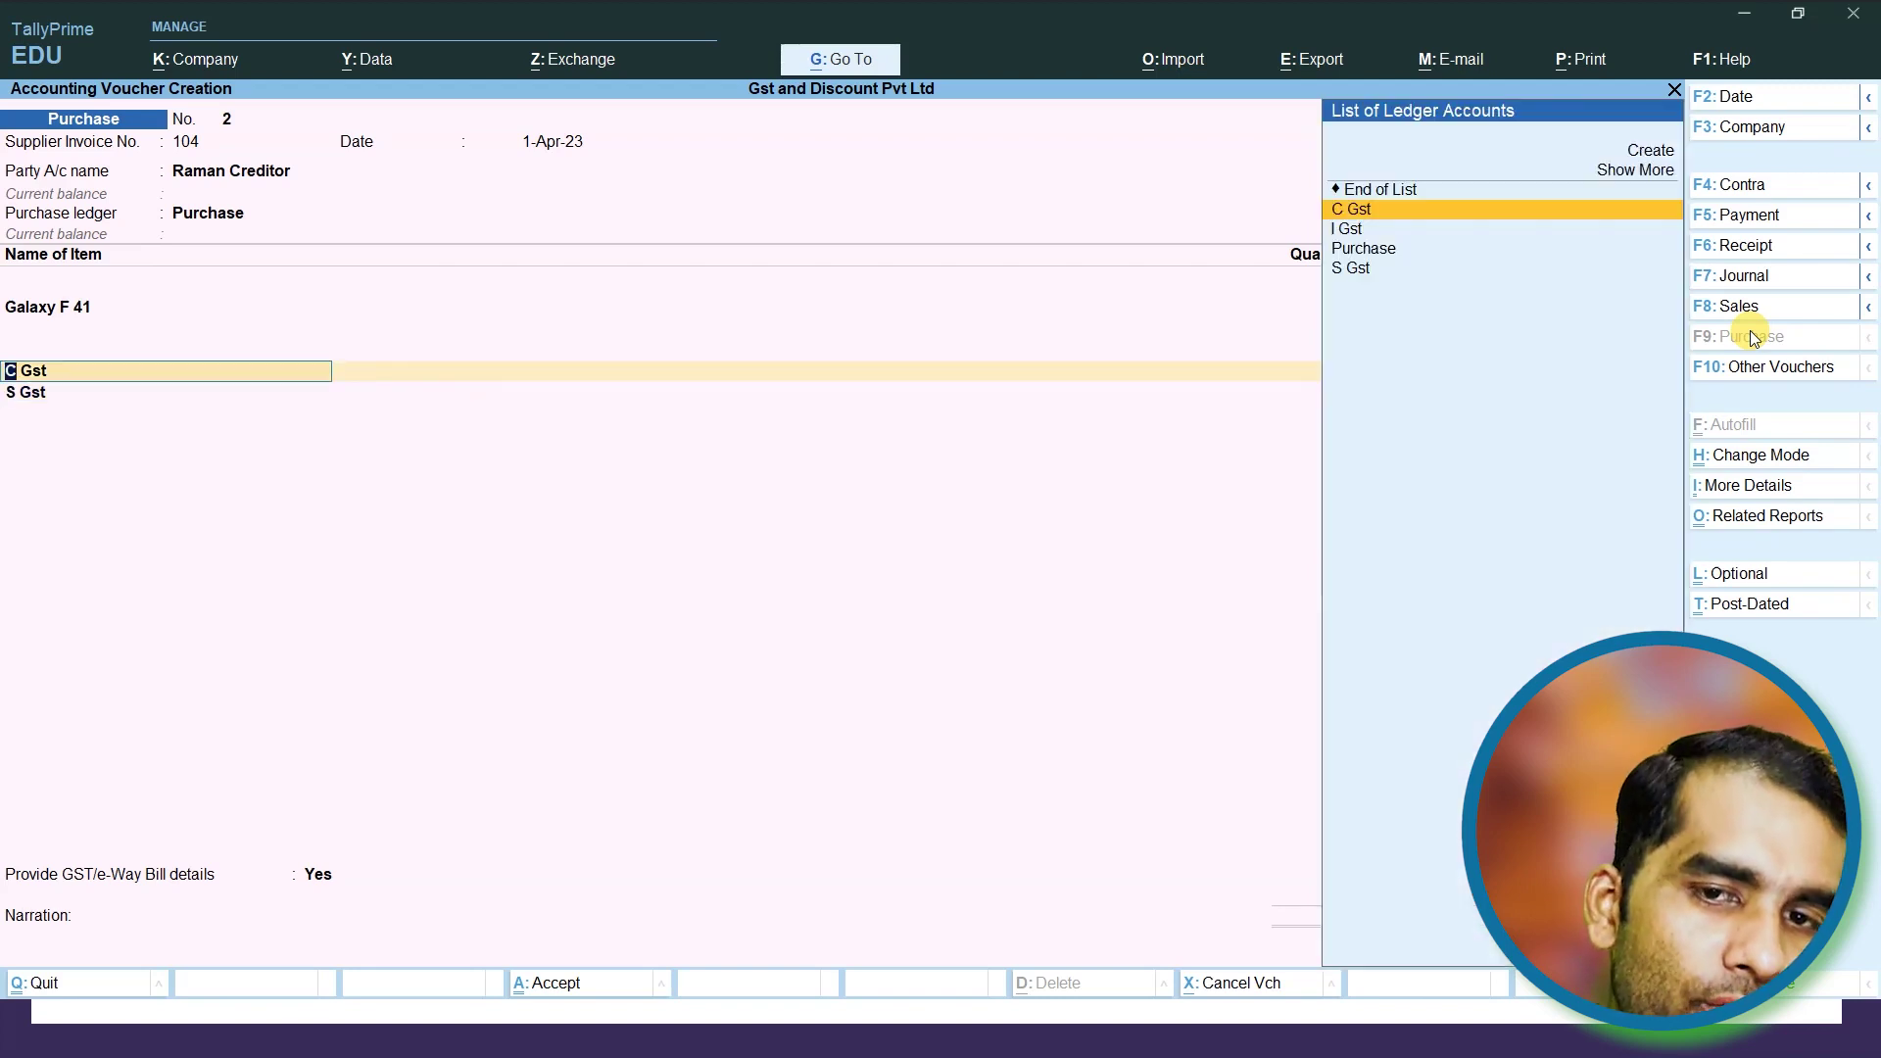
key("Return")
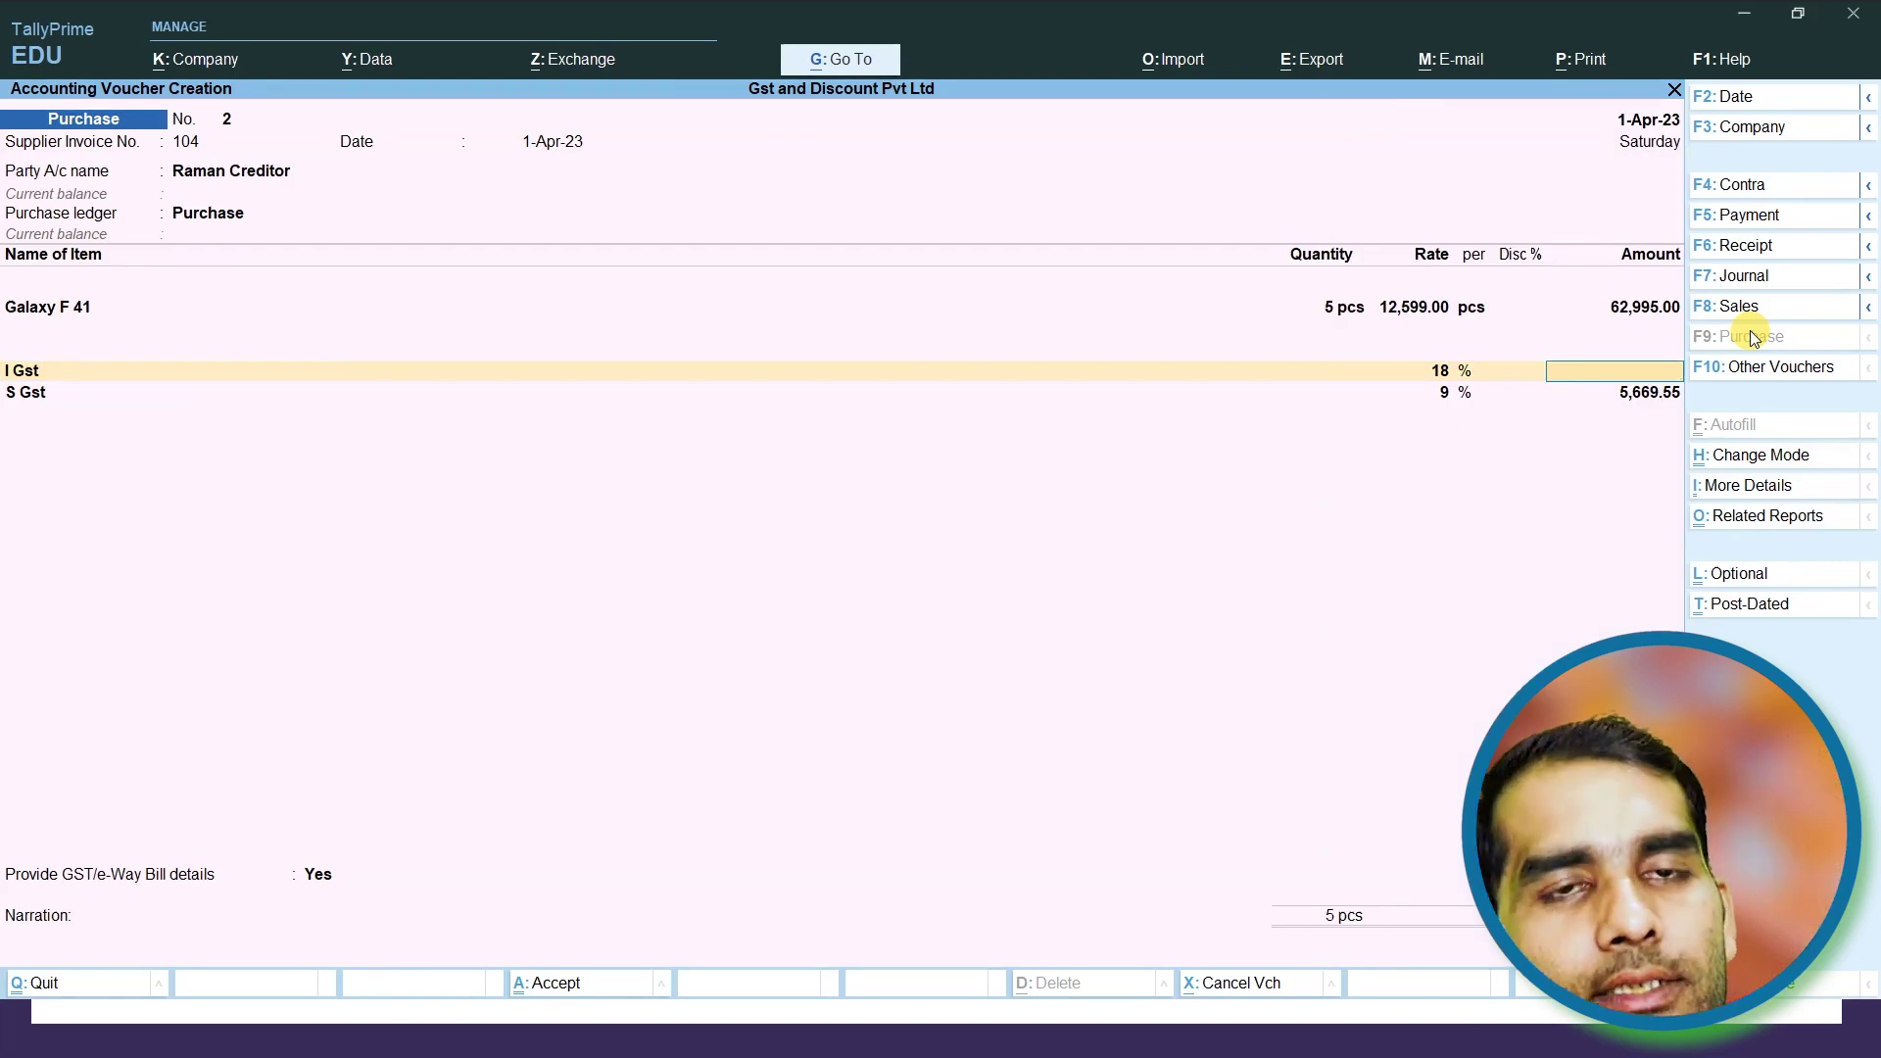
Set the first tax ledger back to C Gst at 9%, keep S Gst, and save the purchase voucher
key("BackSpace")
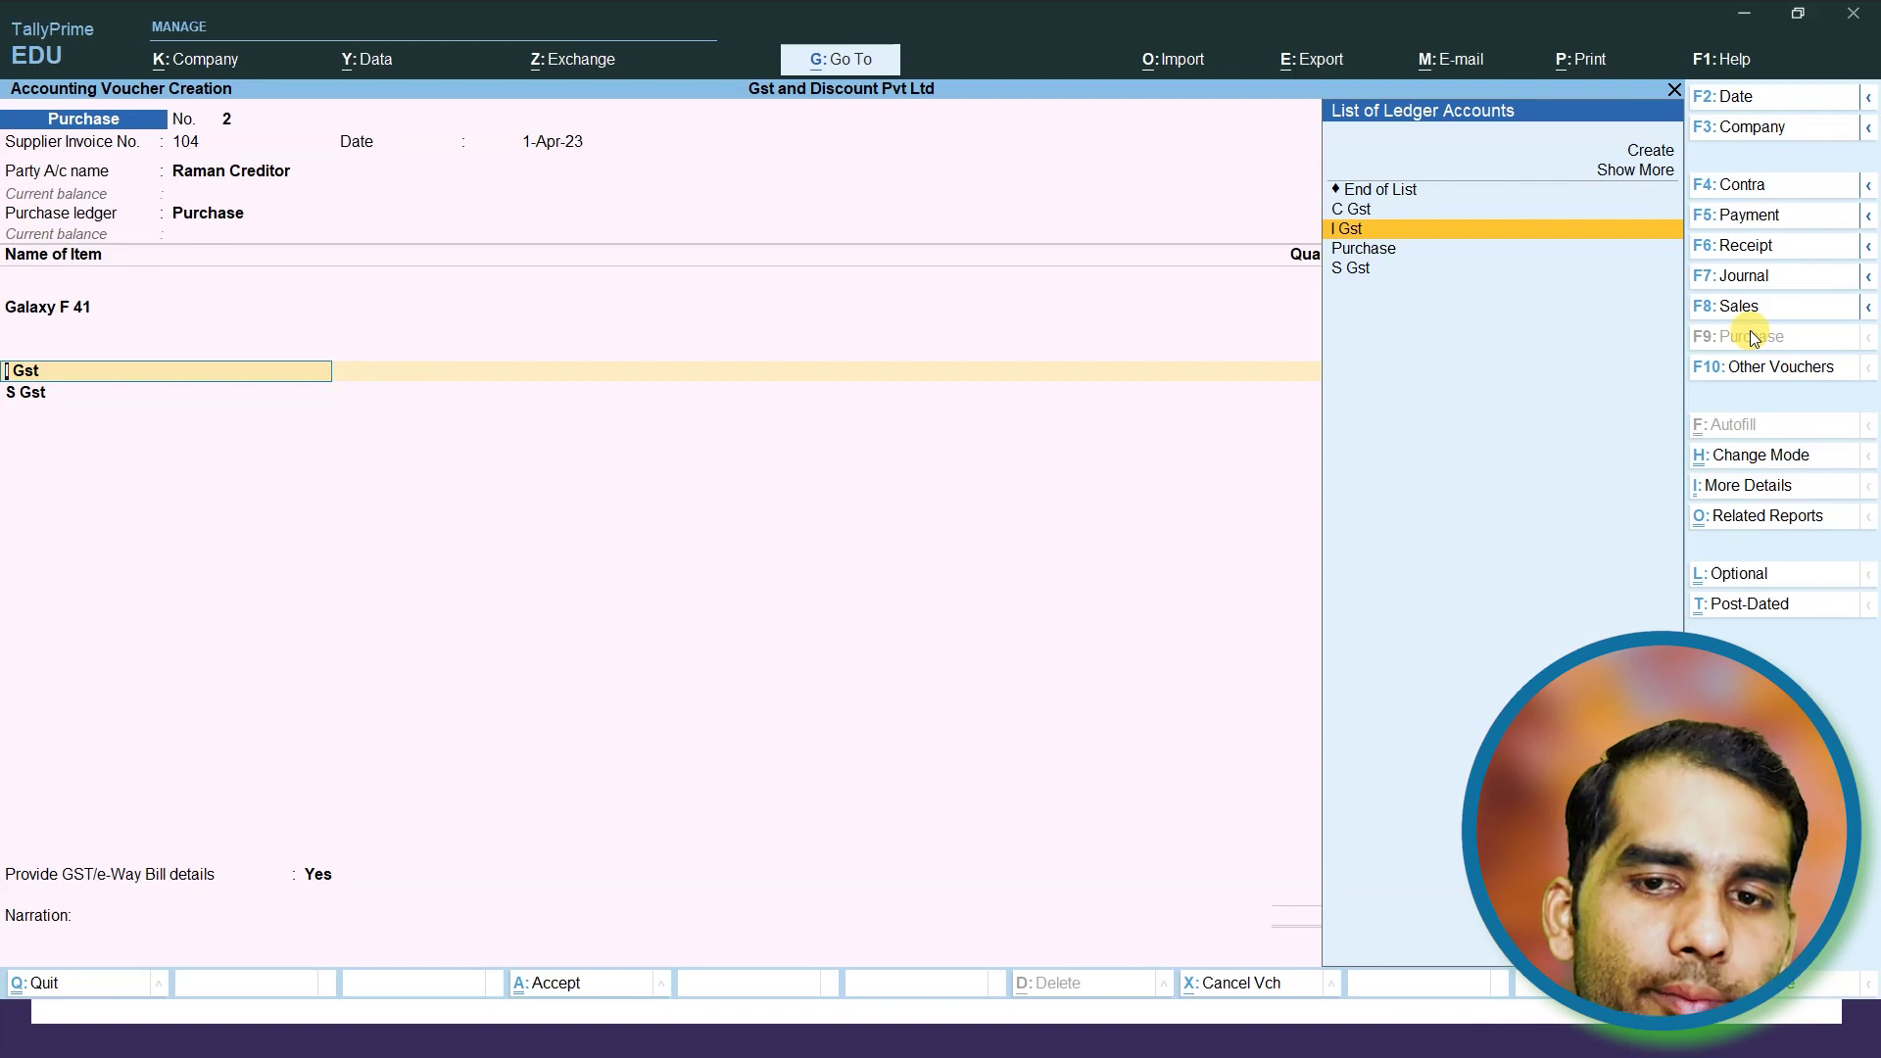
key("Up")
key("Return")
key("Return")
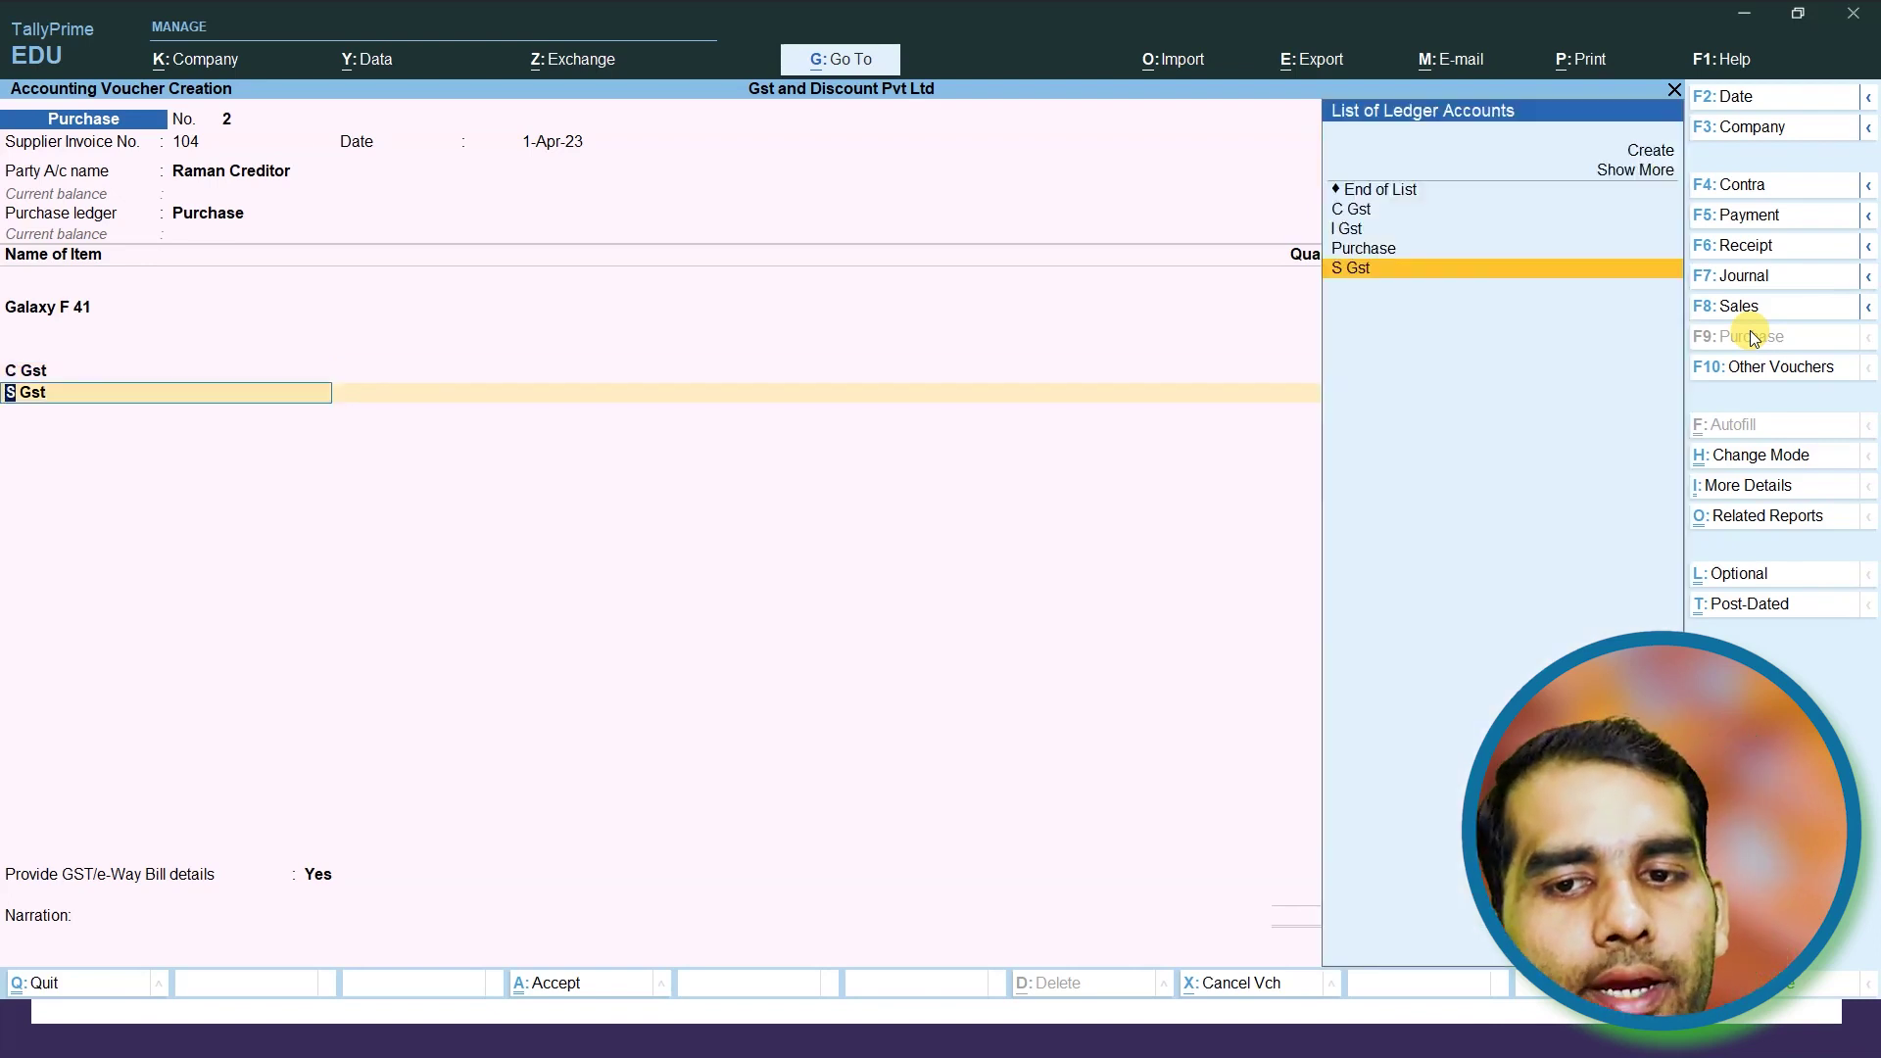
key("Return")
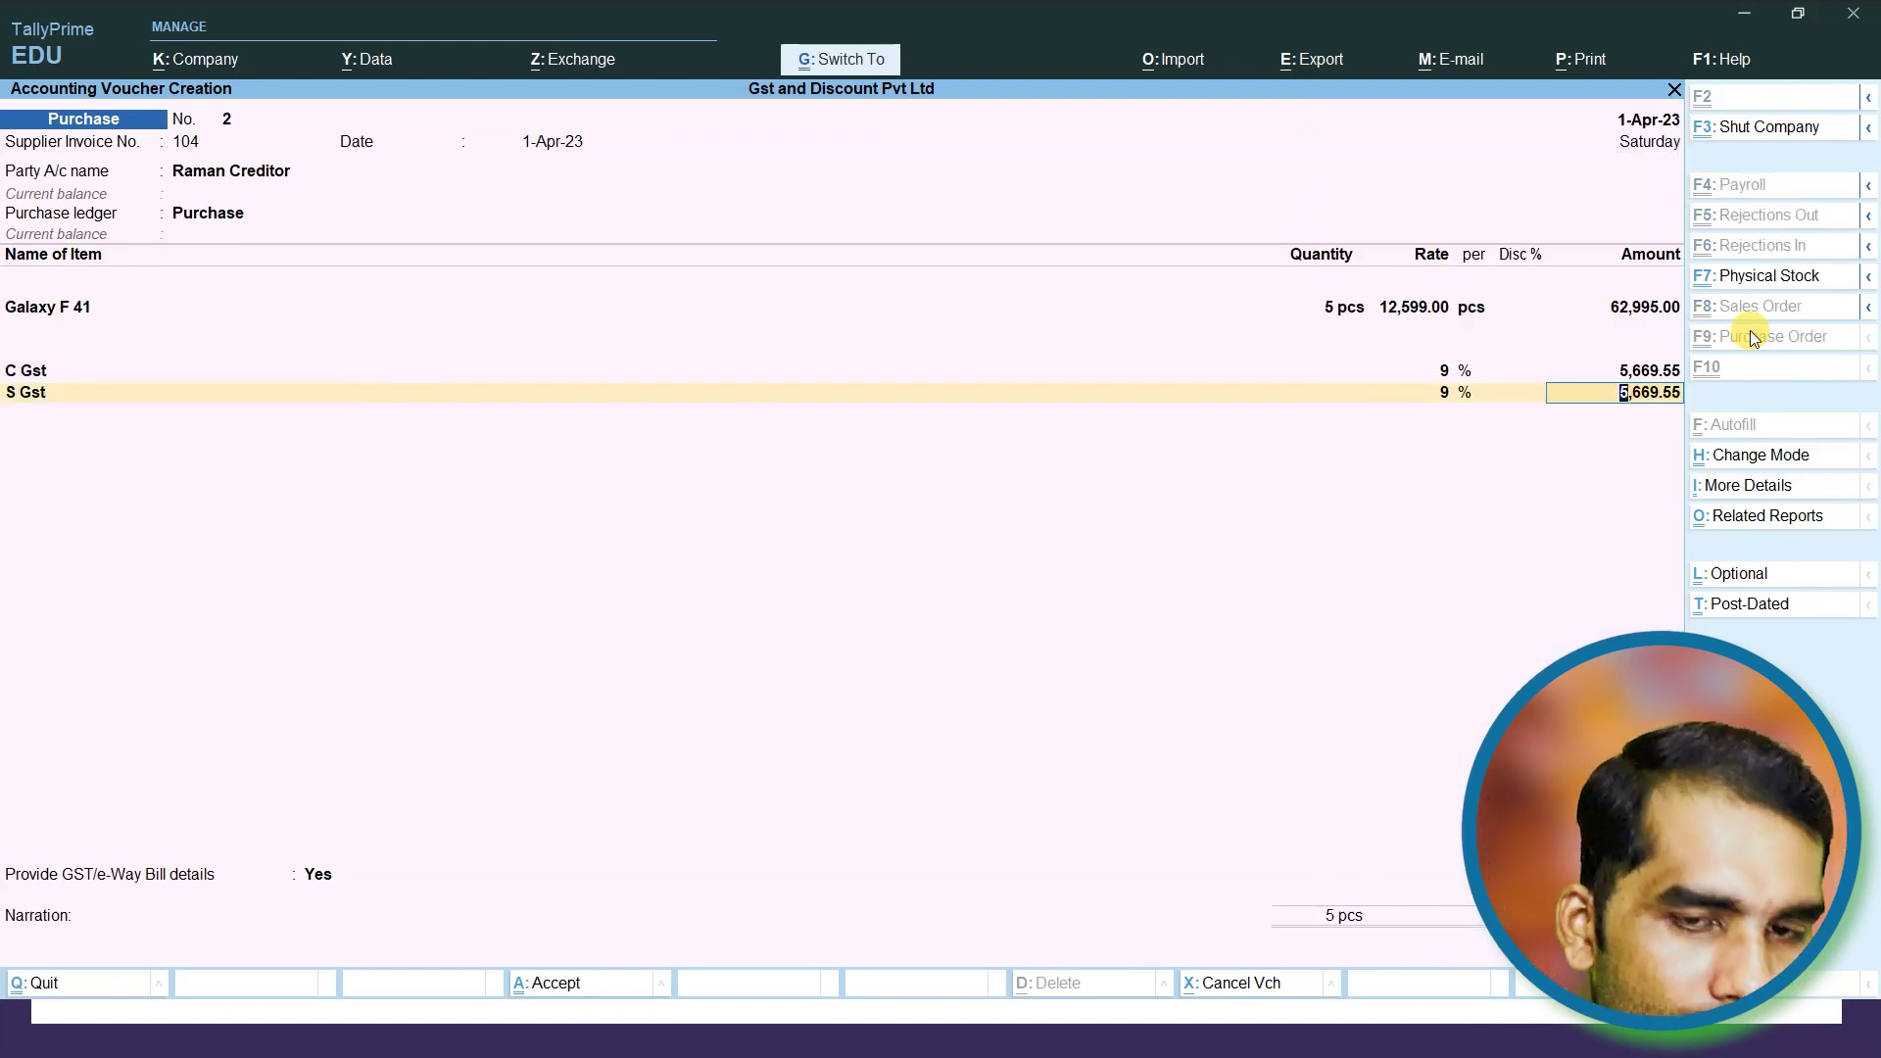
key("ctrl+a")
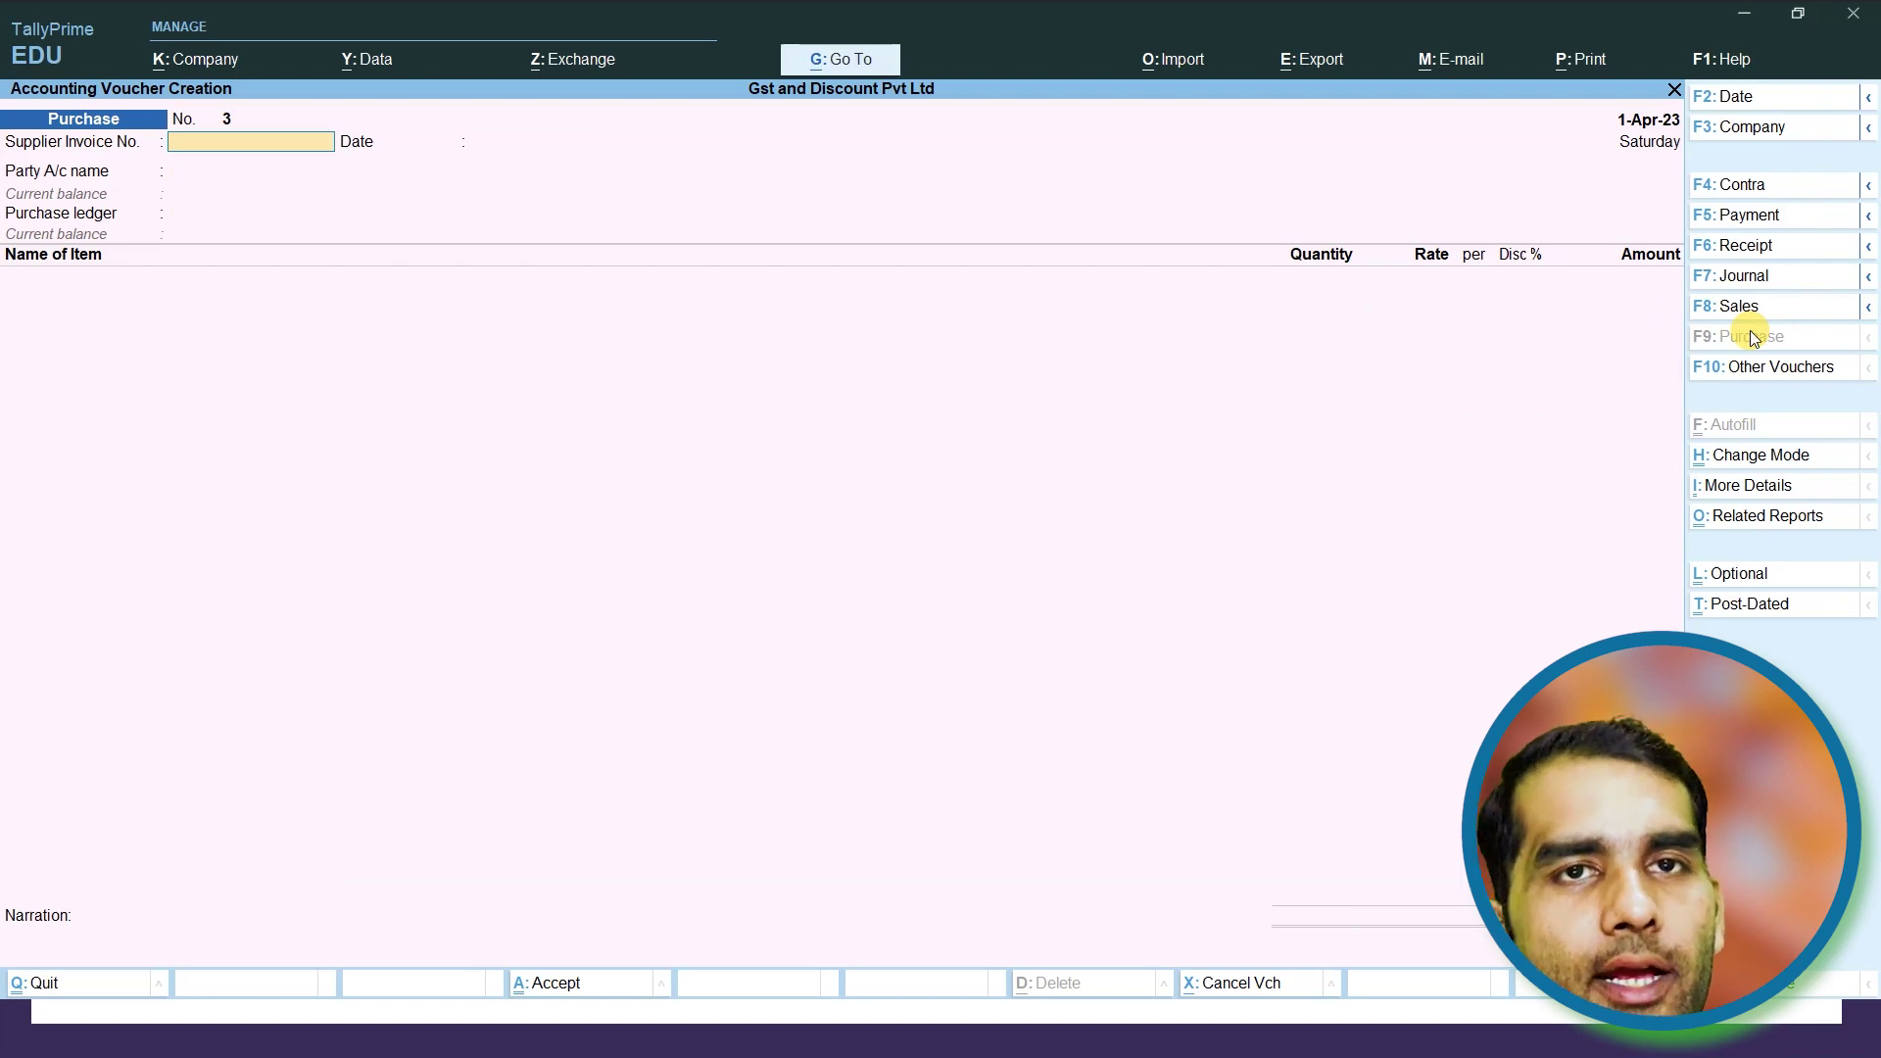
key("Escape")
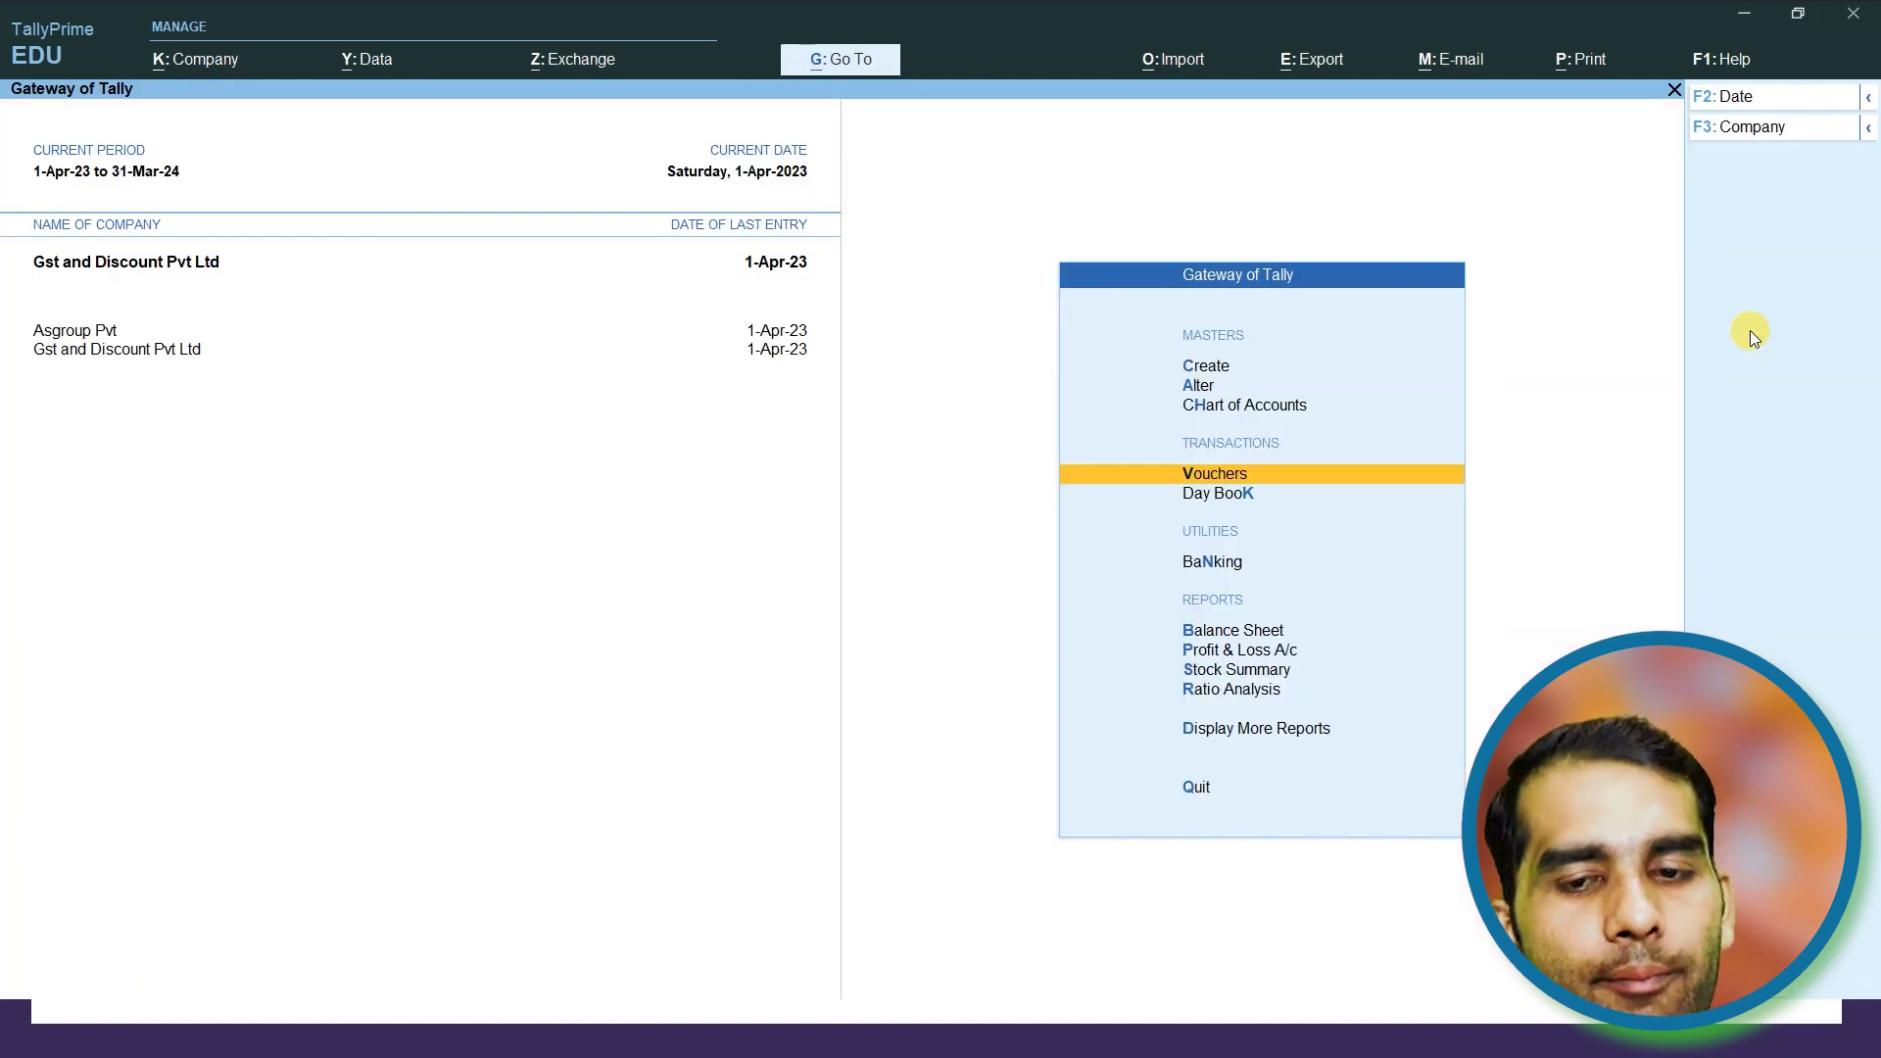
Examine the closing stock value in the Stock Summary report
key("Down")
key("Down")
key("Down")
key("Down")
key("Down")
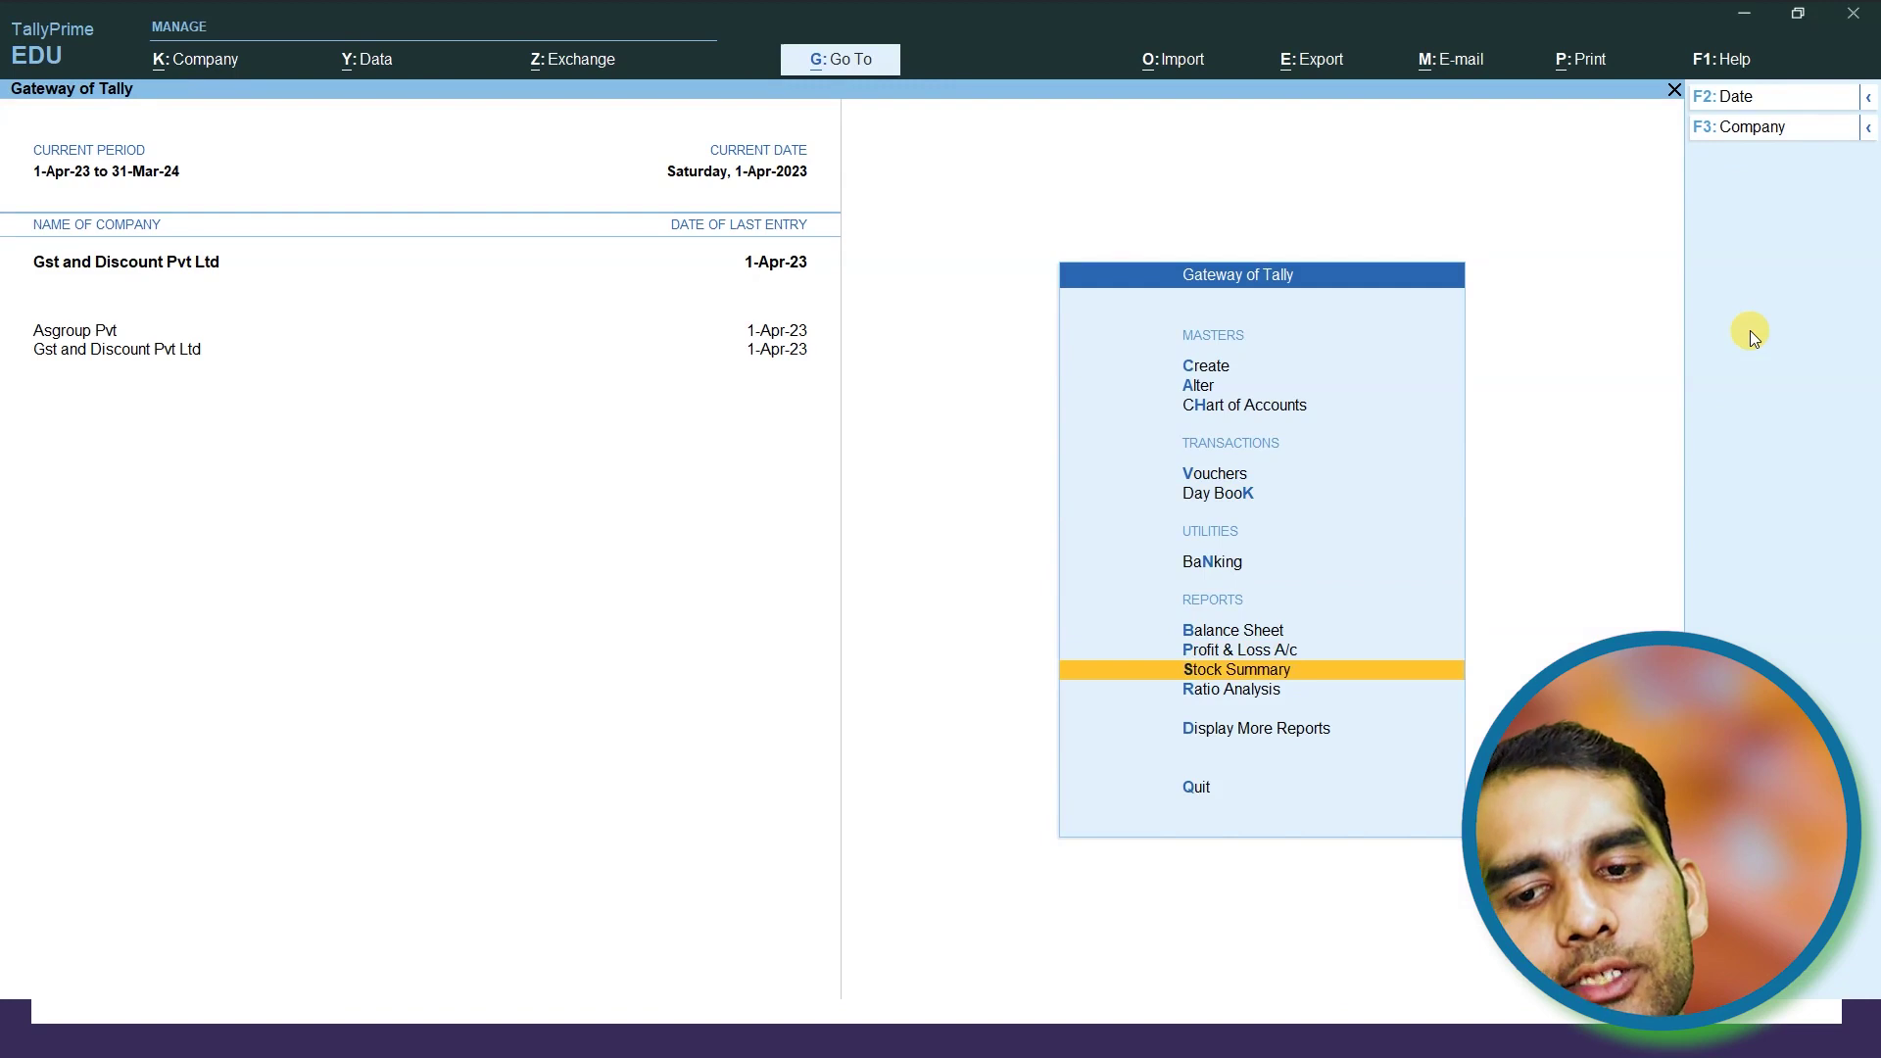
key("Return")
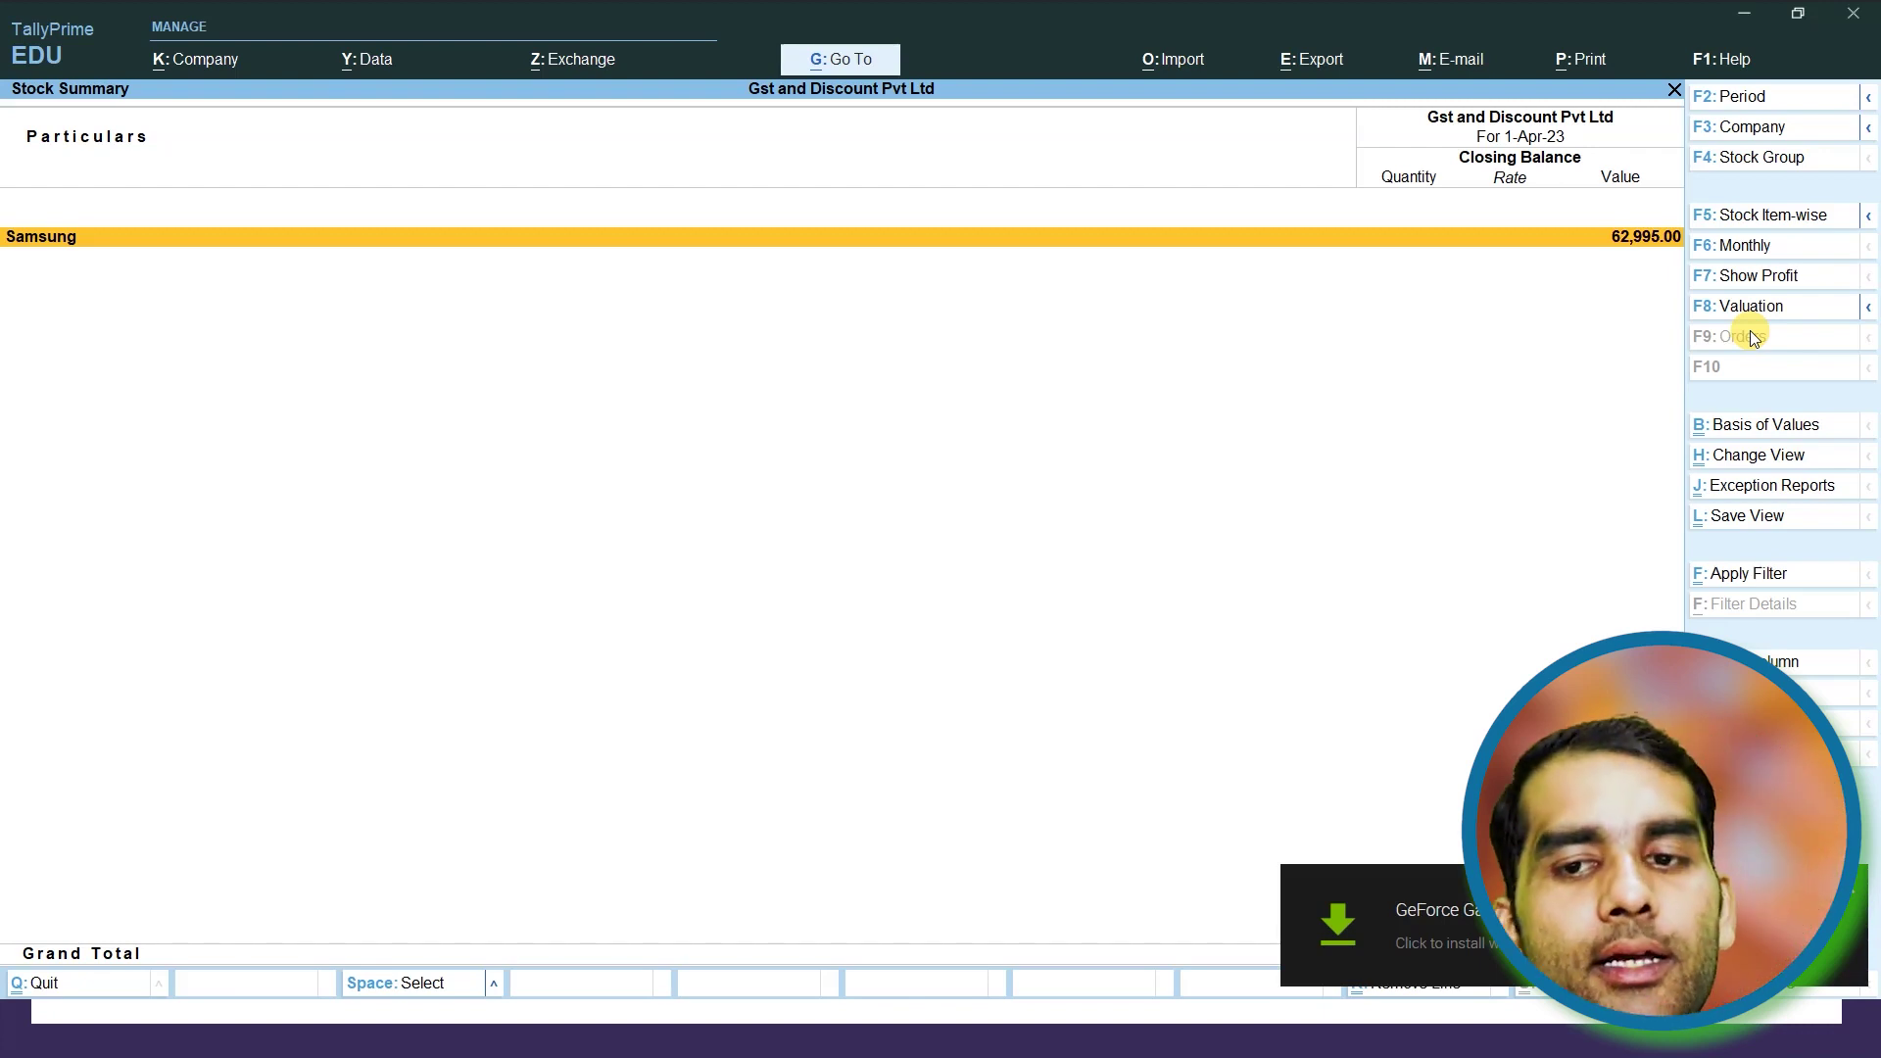
key("Escape")
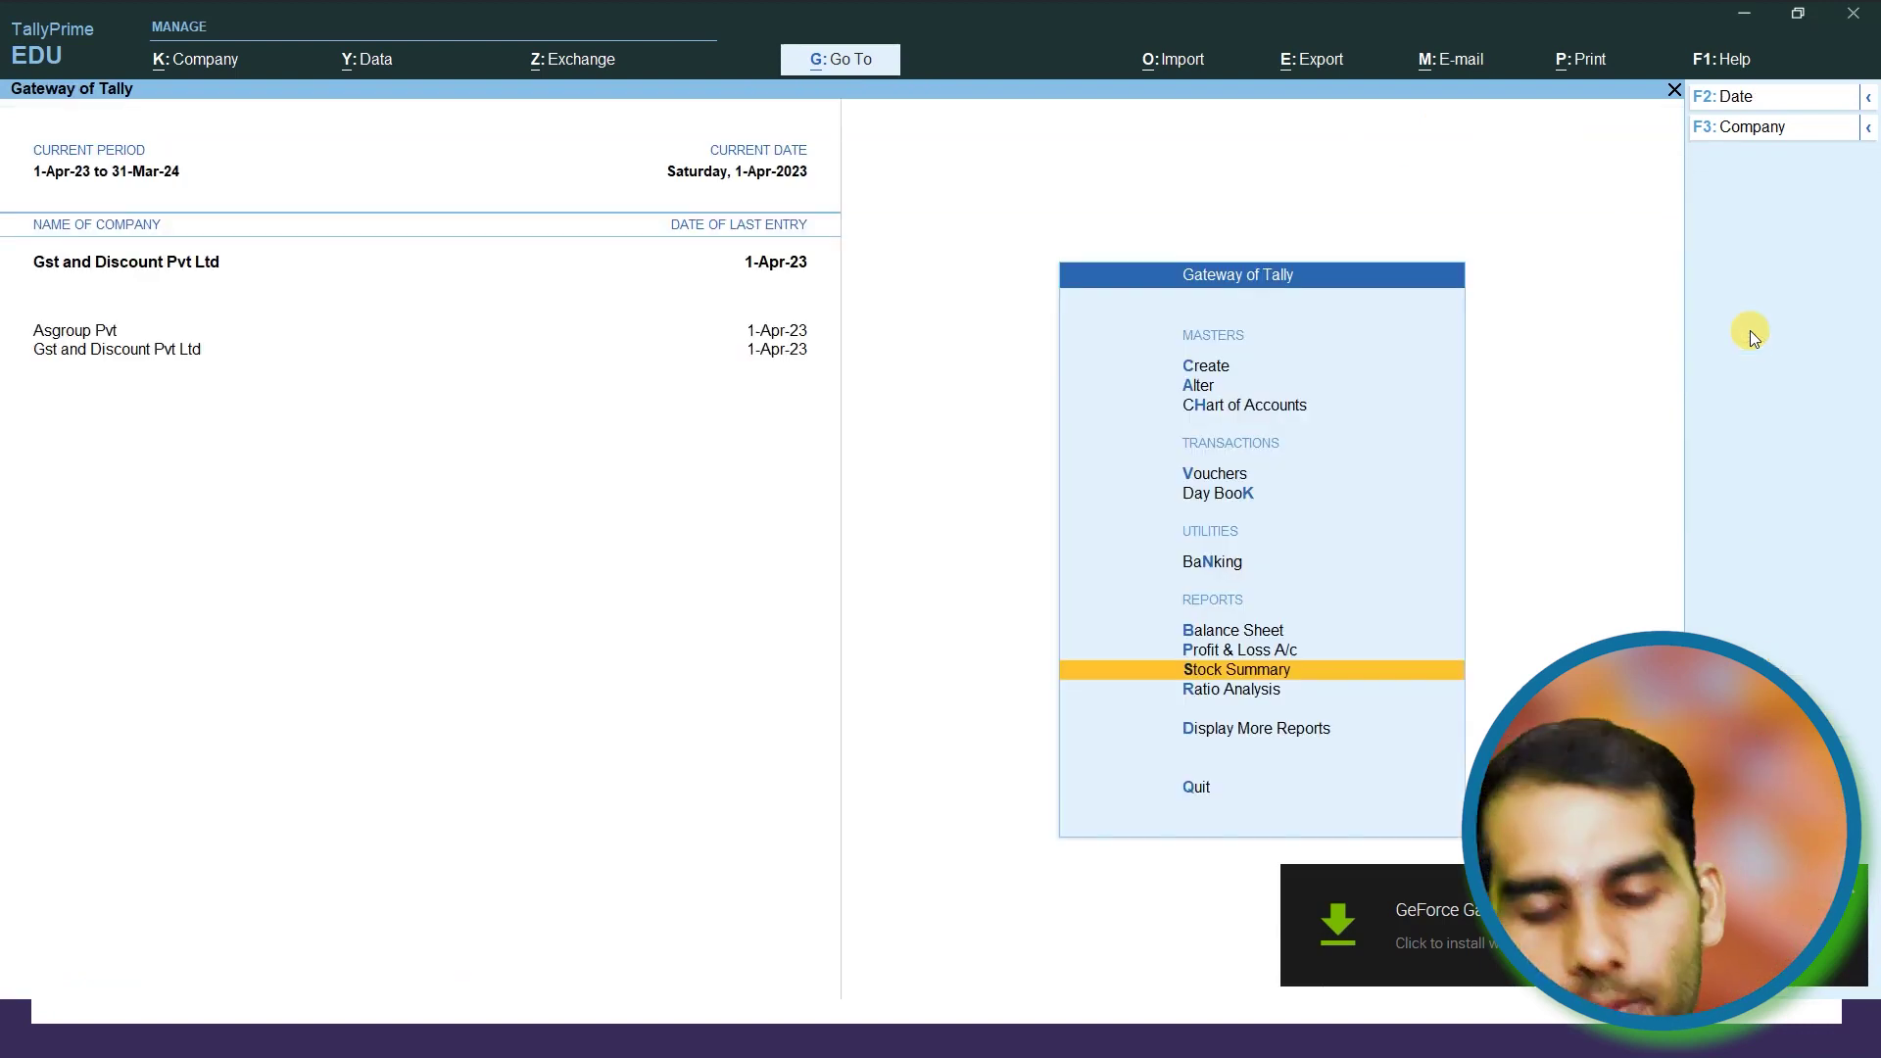
Examine the Bills Payable report with the creditor's pending bill expanded to its voucher and item details
key("alt+g")
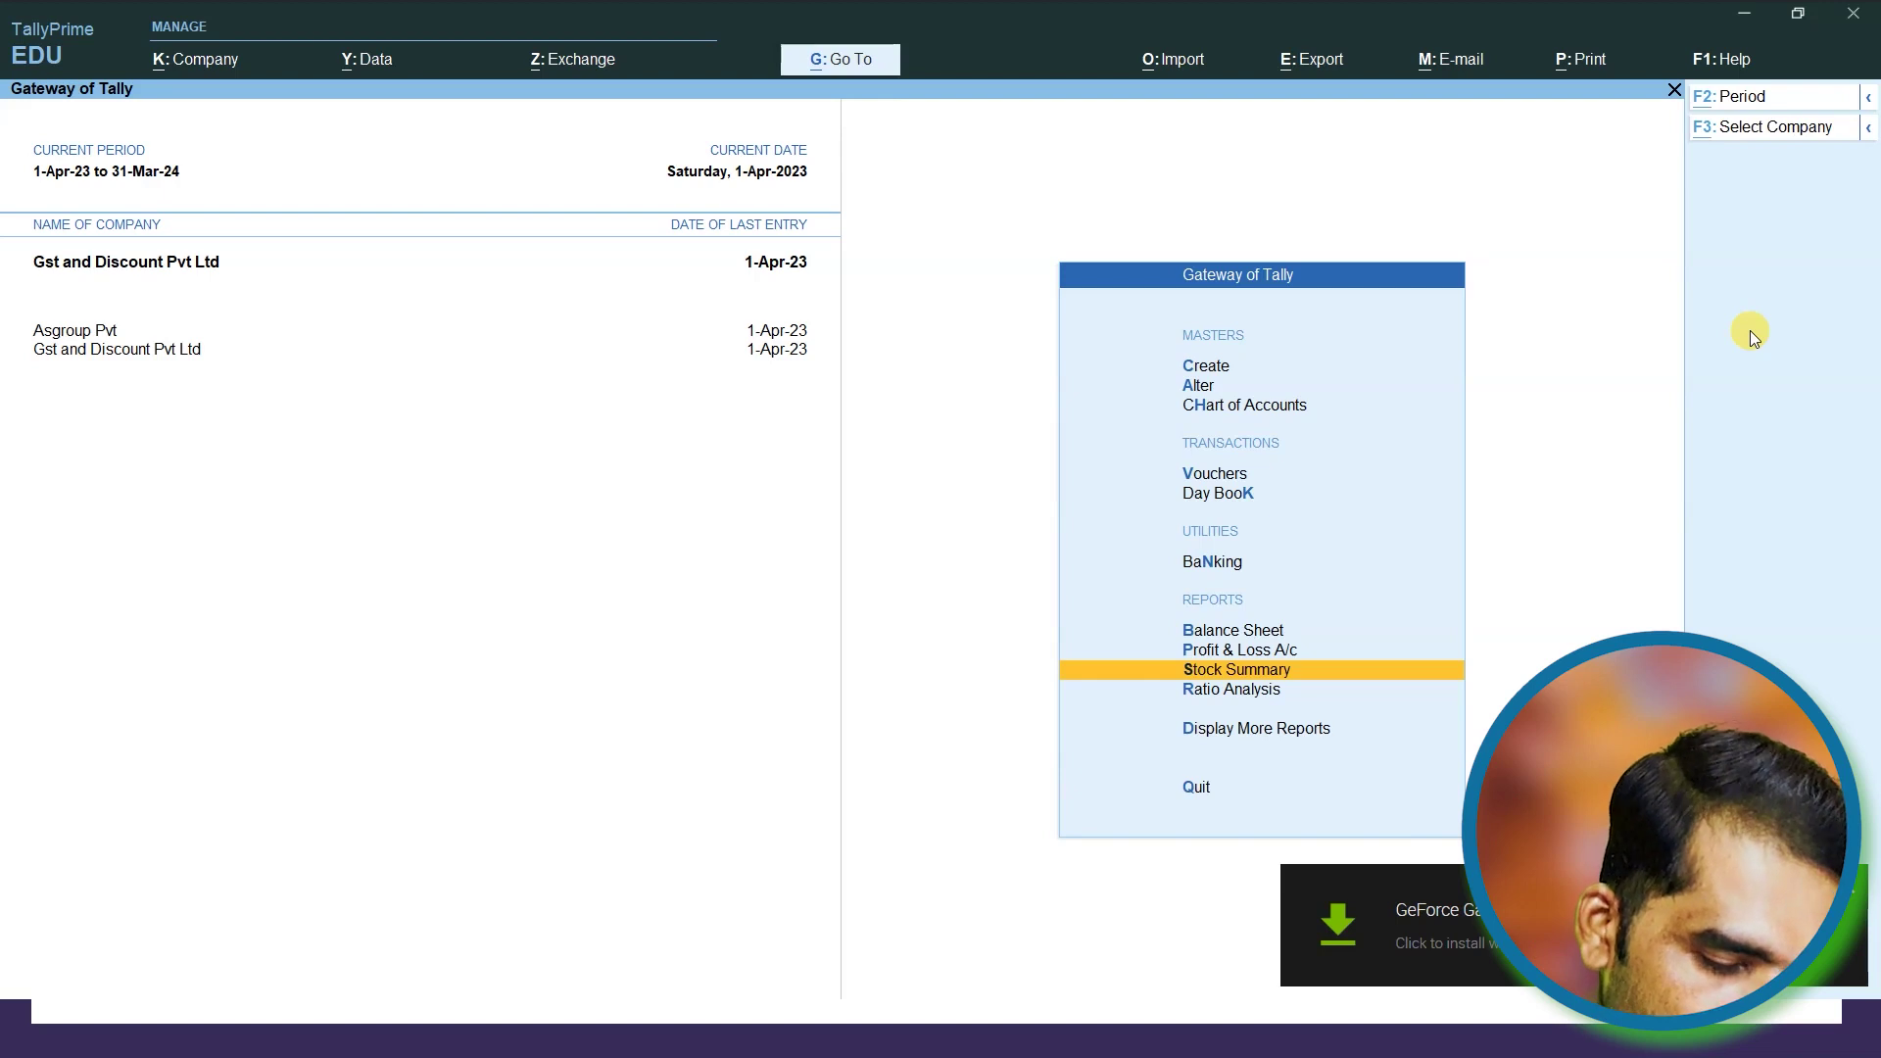
type("Bill")
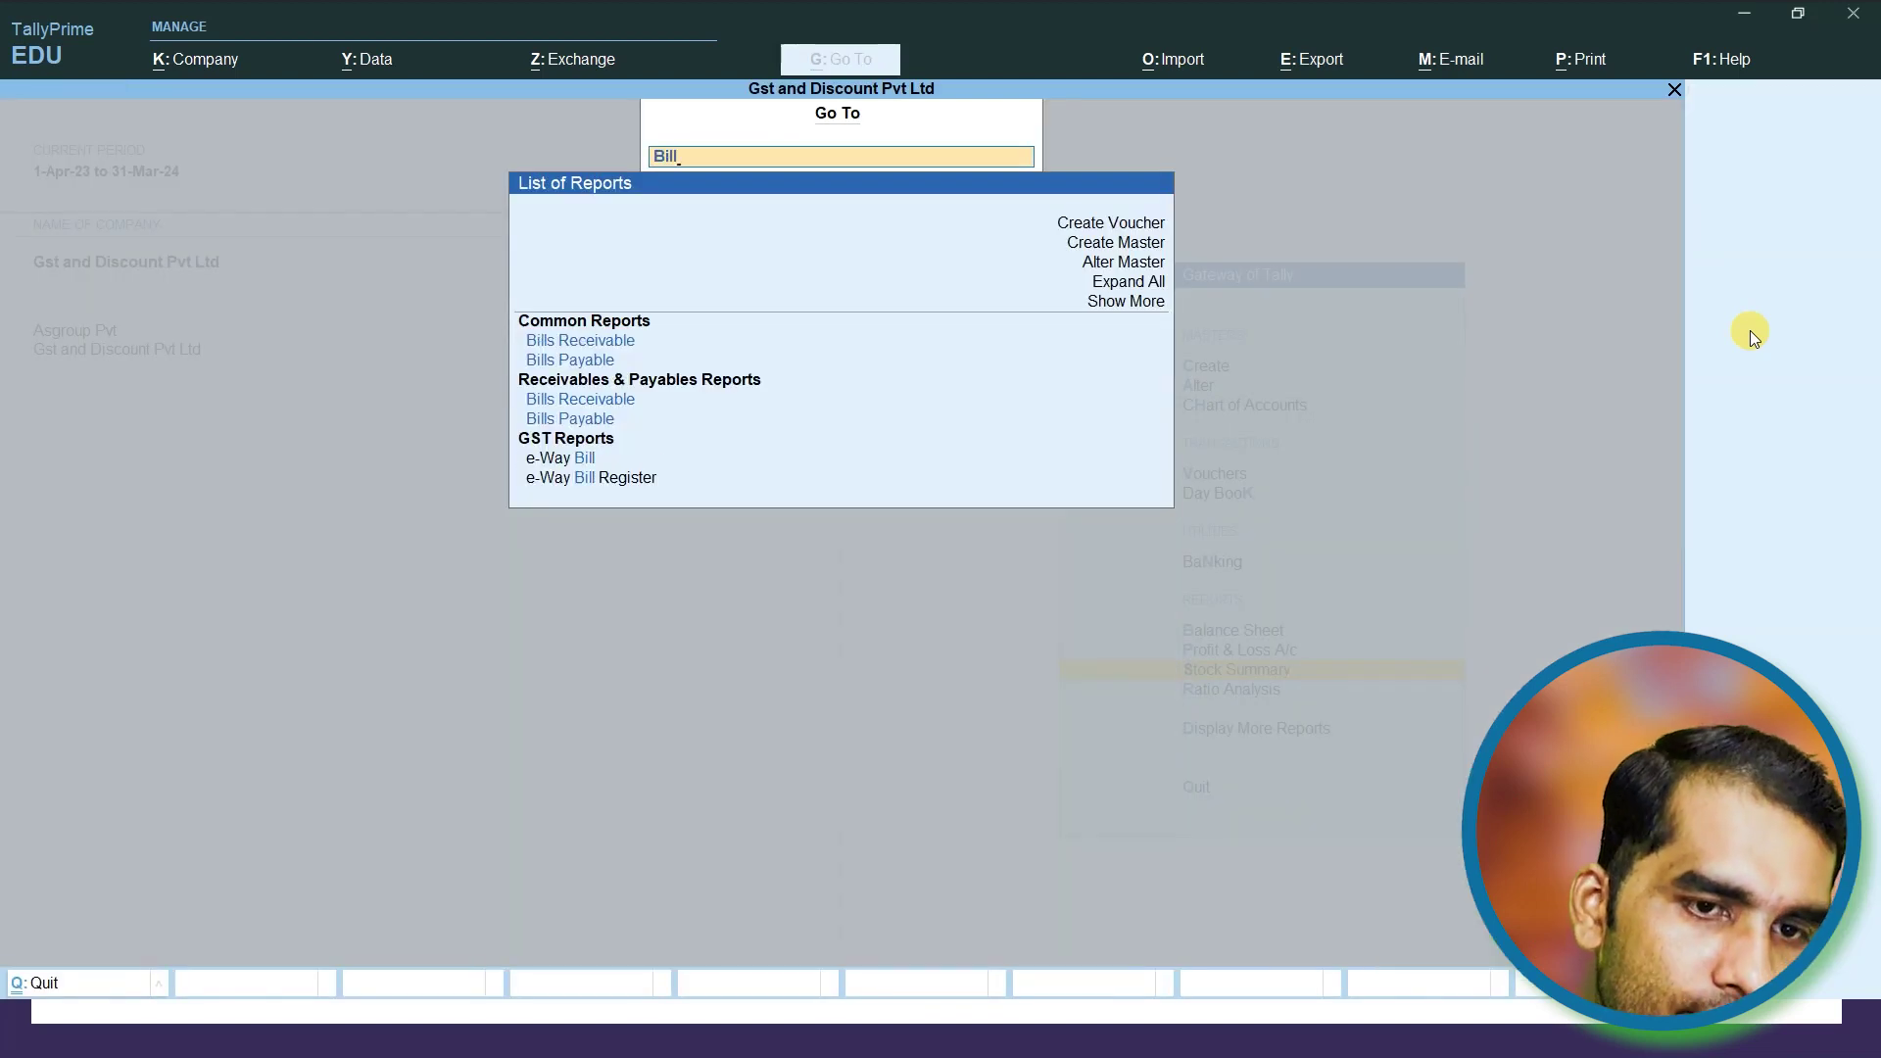
key("Down")
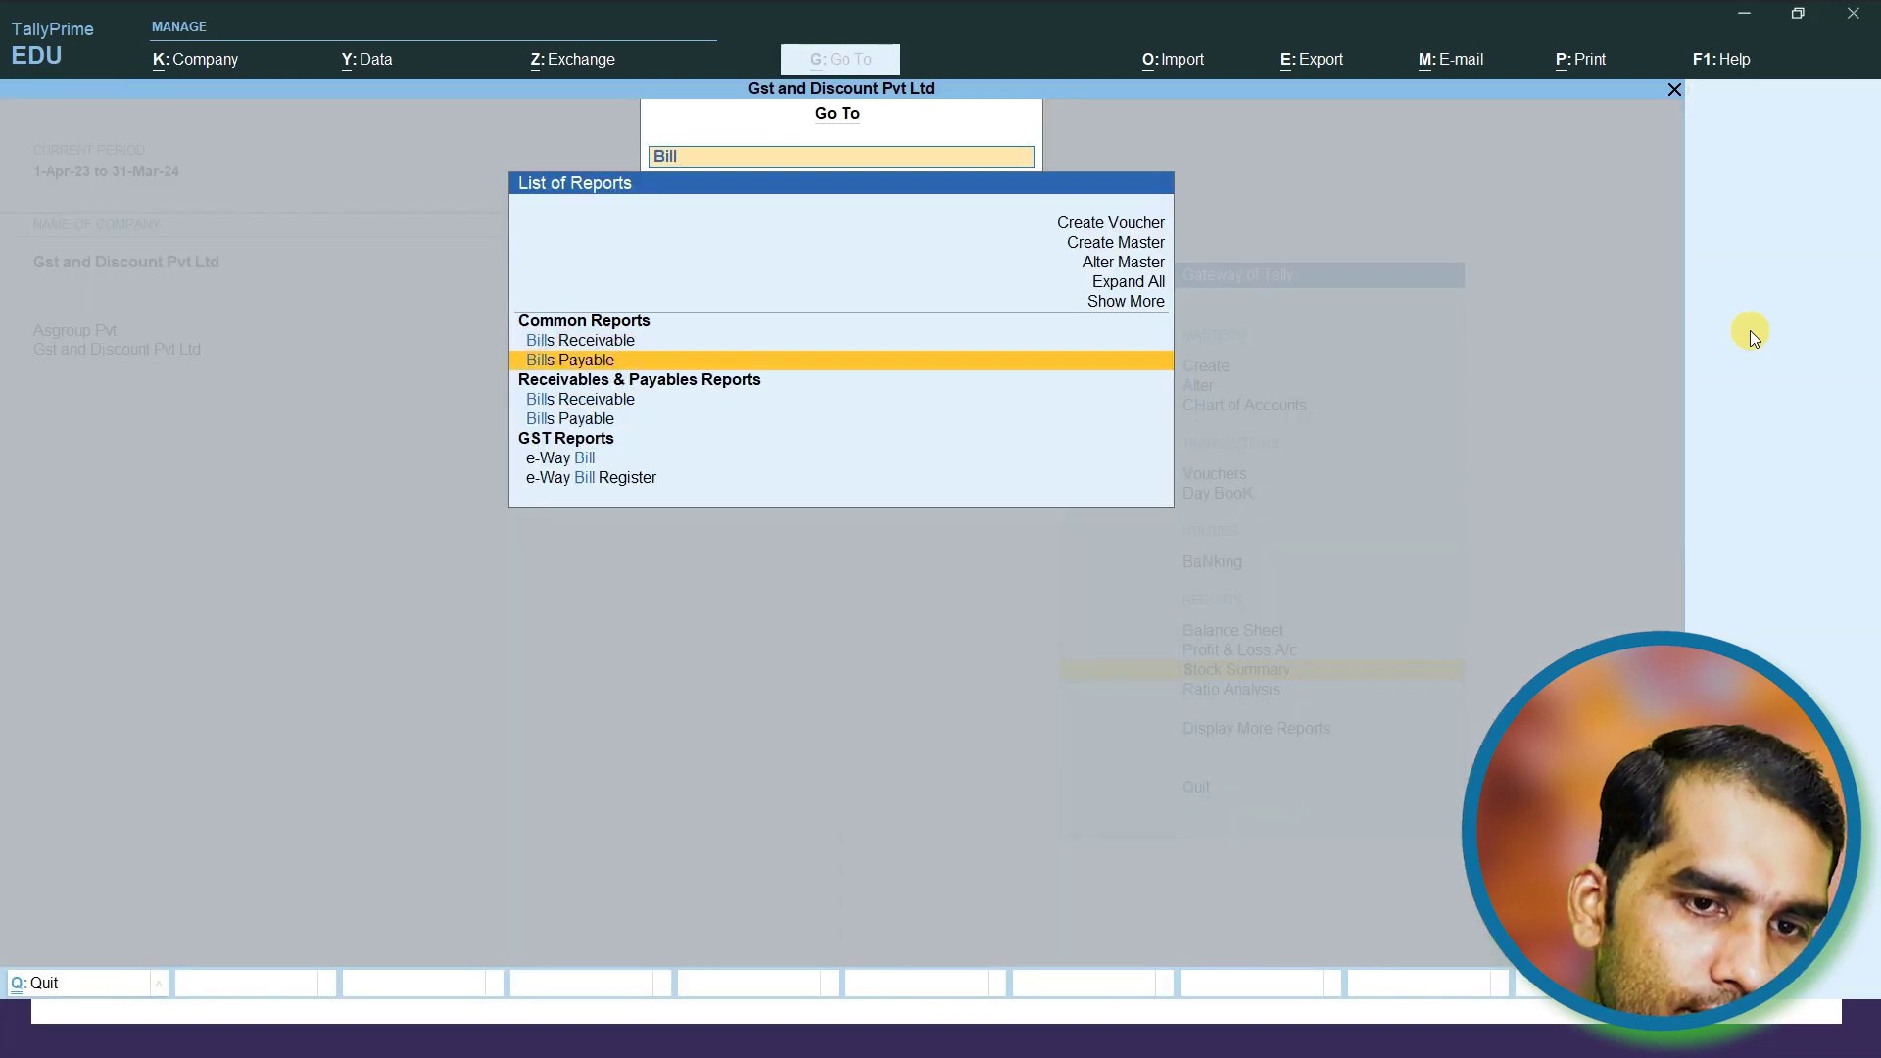
key("Return")
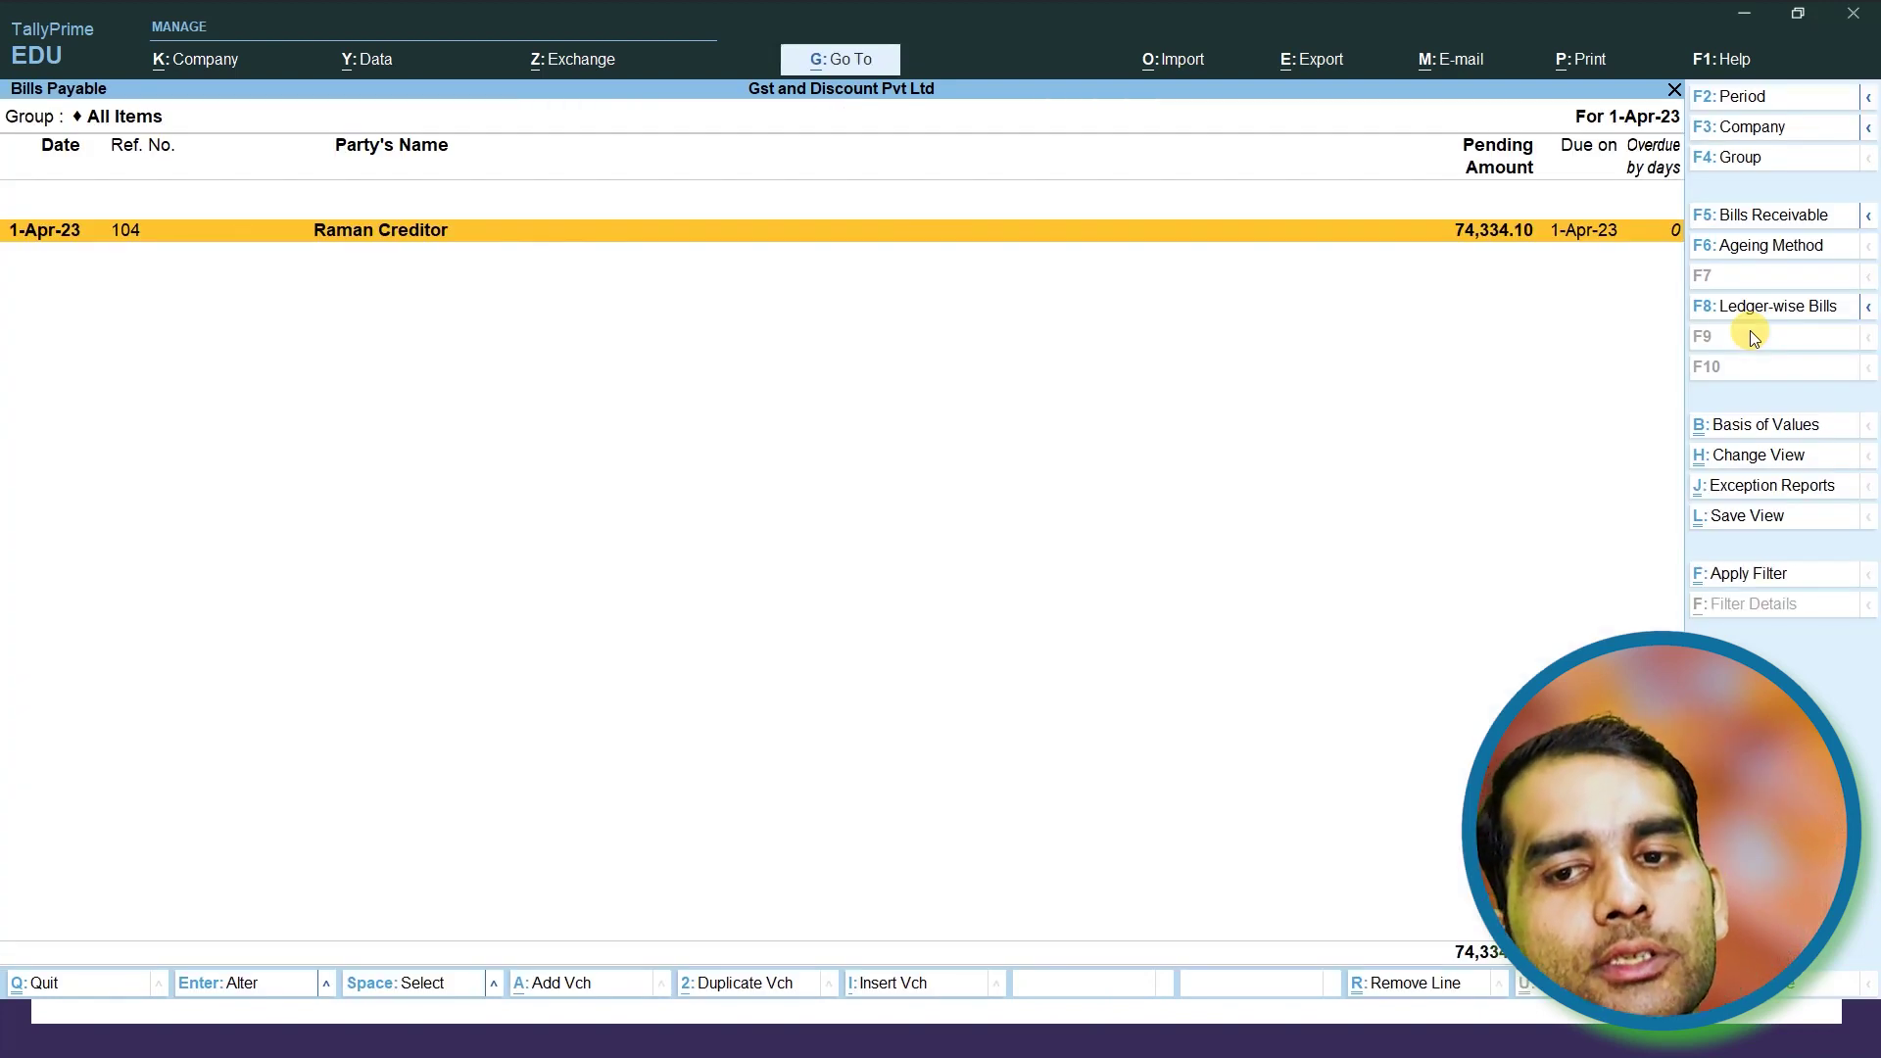
key("alt+F5")
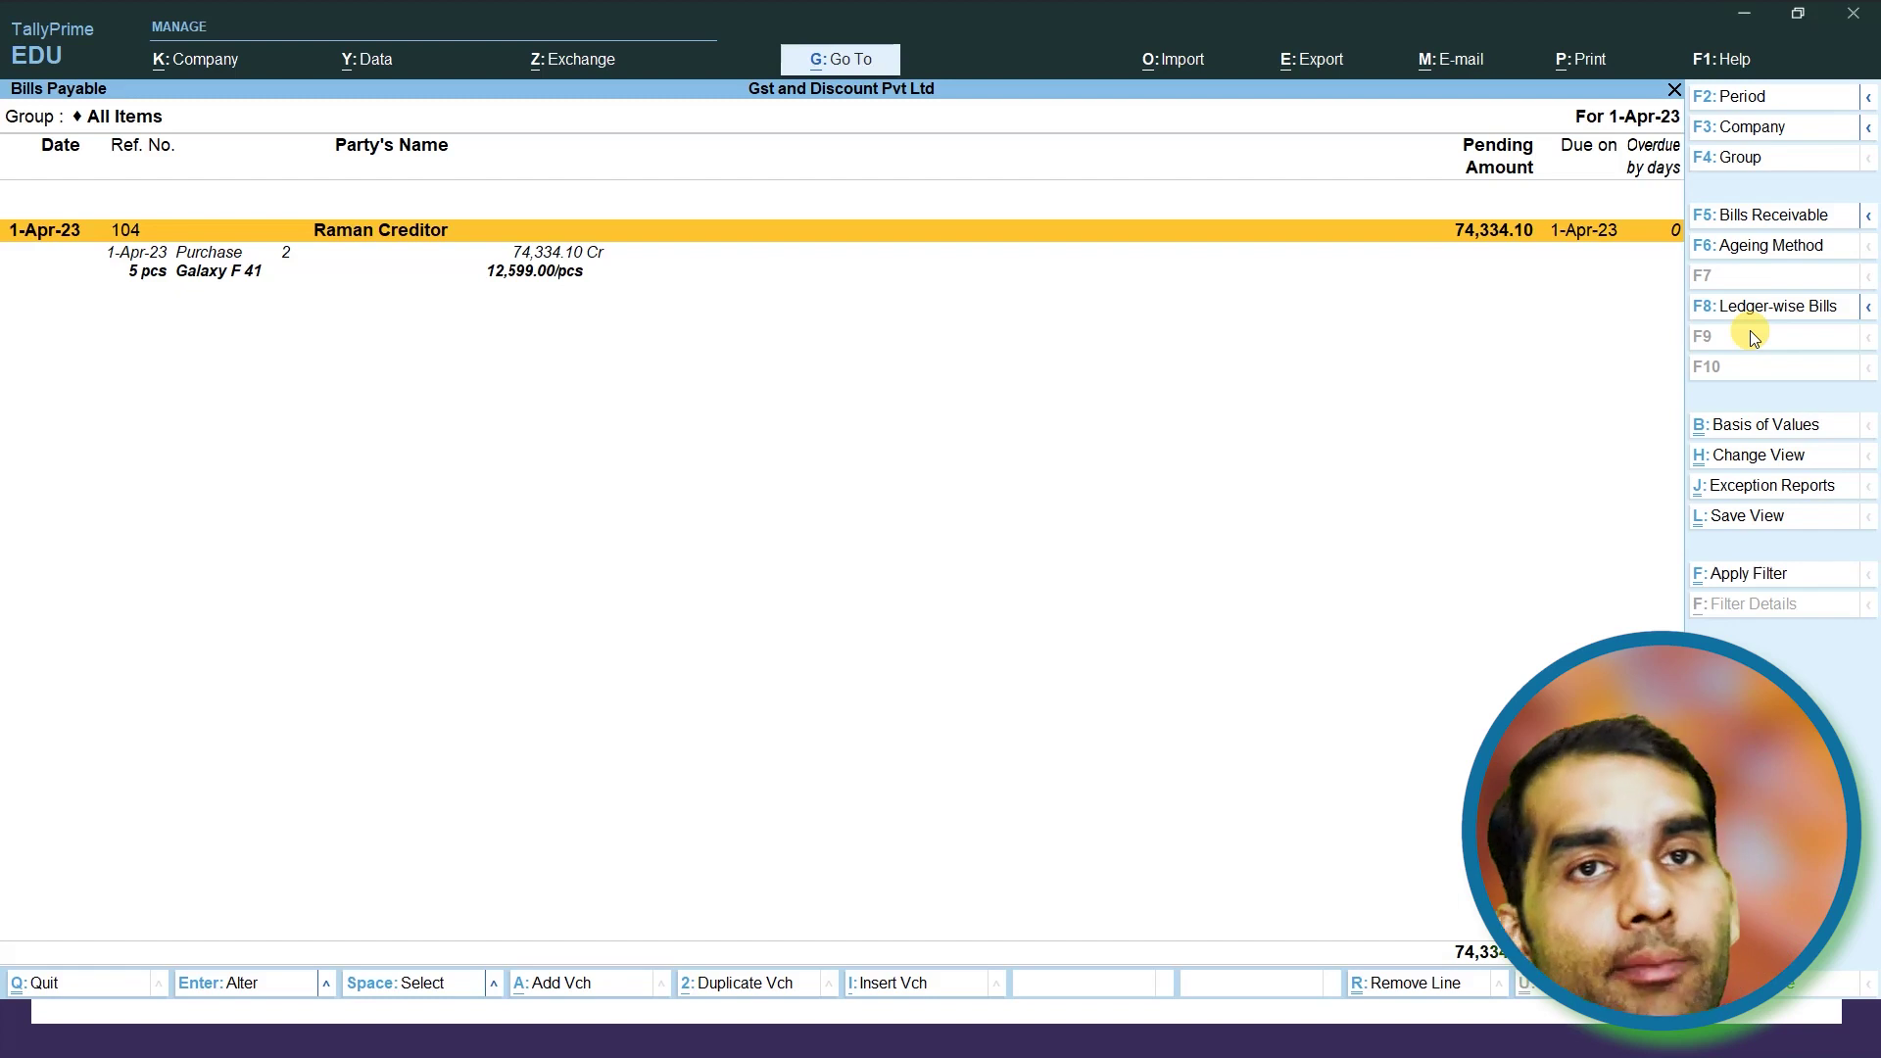
key("Escape")
Start a payment voucher and choose the creditor's ledger as the debited account
key("Up")
key("Up")
key("Up")
key("Up")
key("Up")
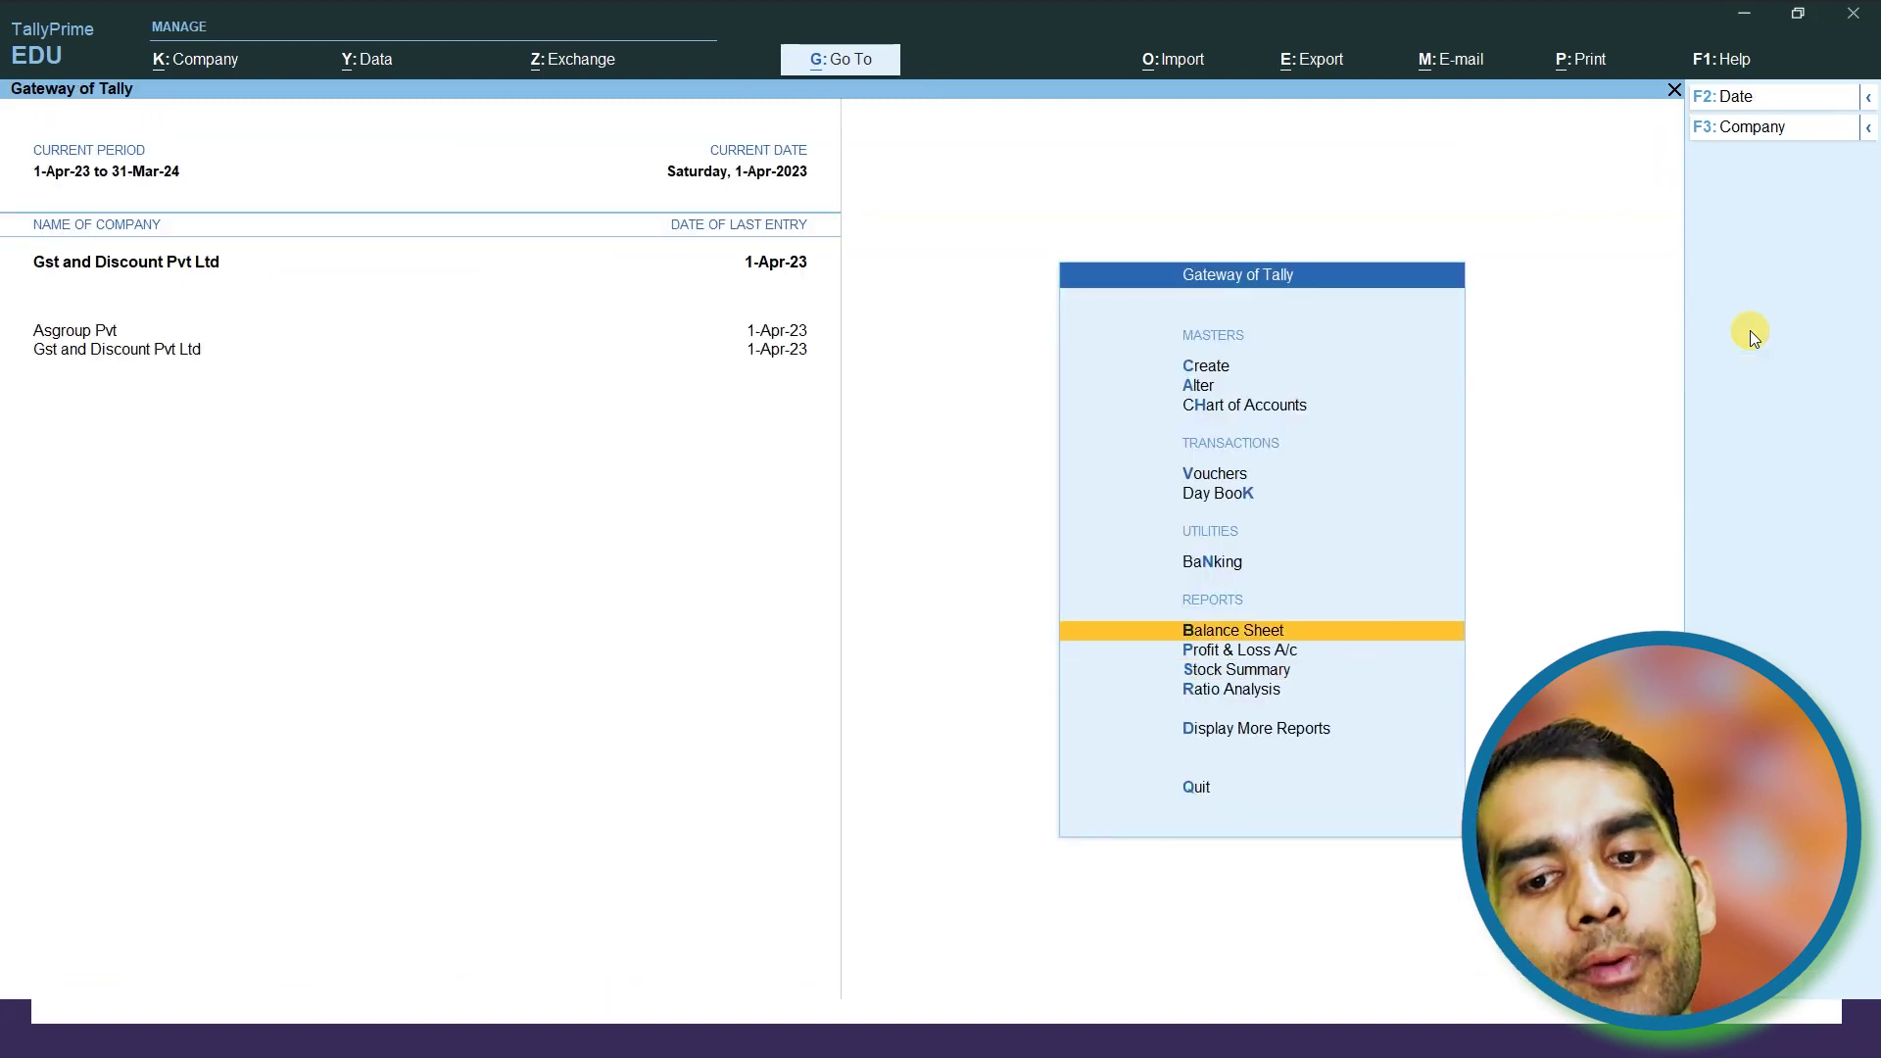
key("Return")
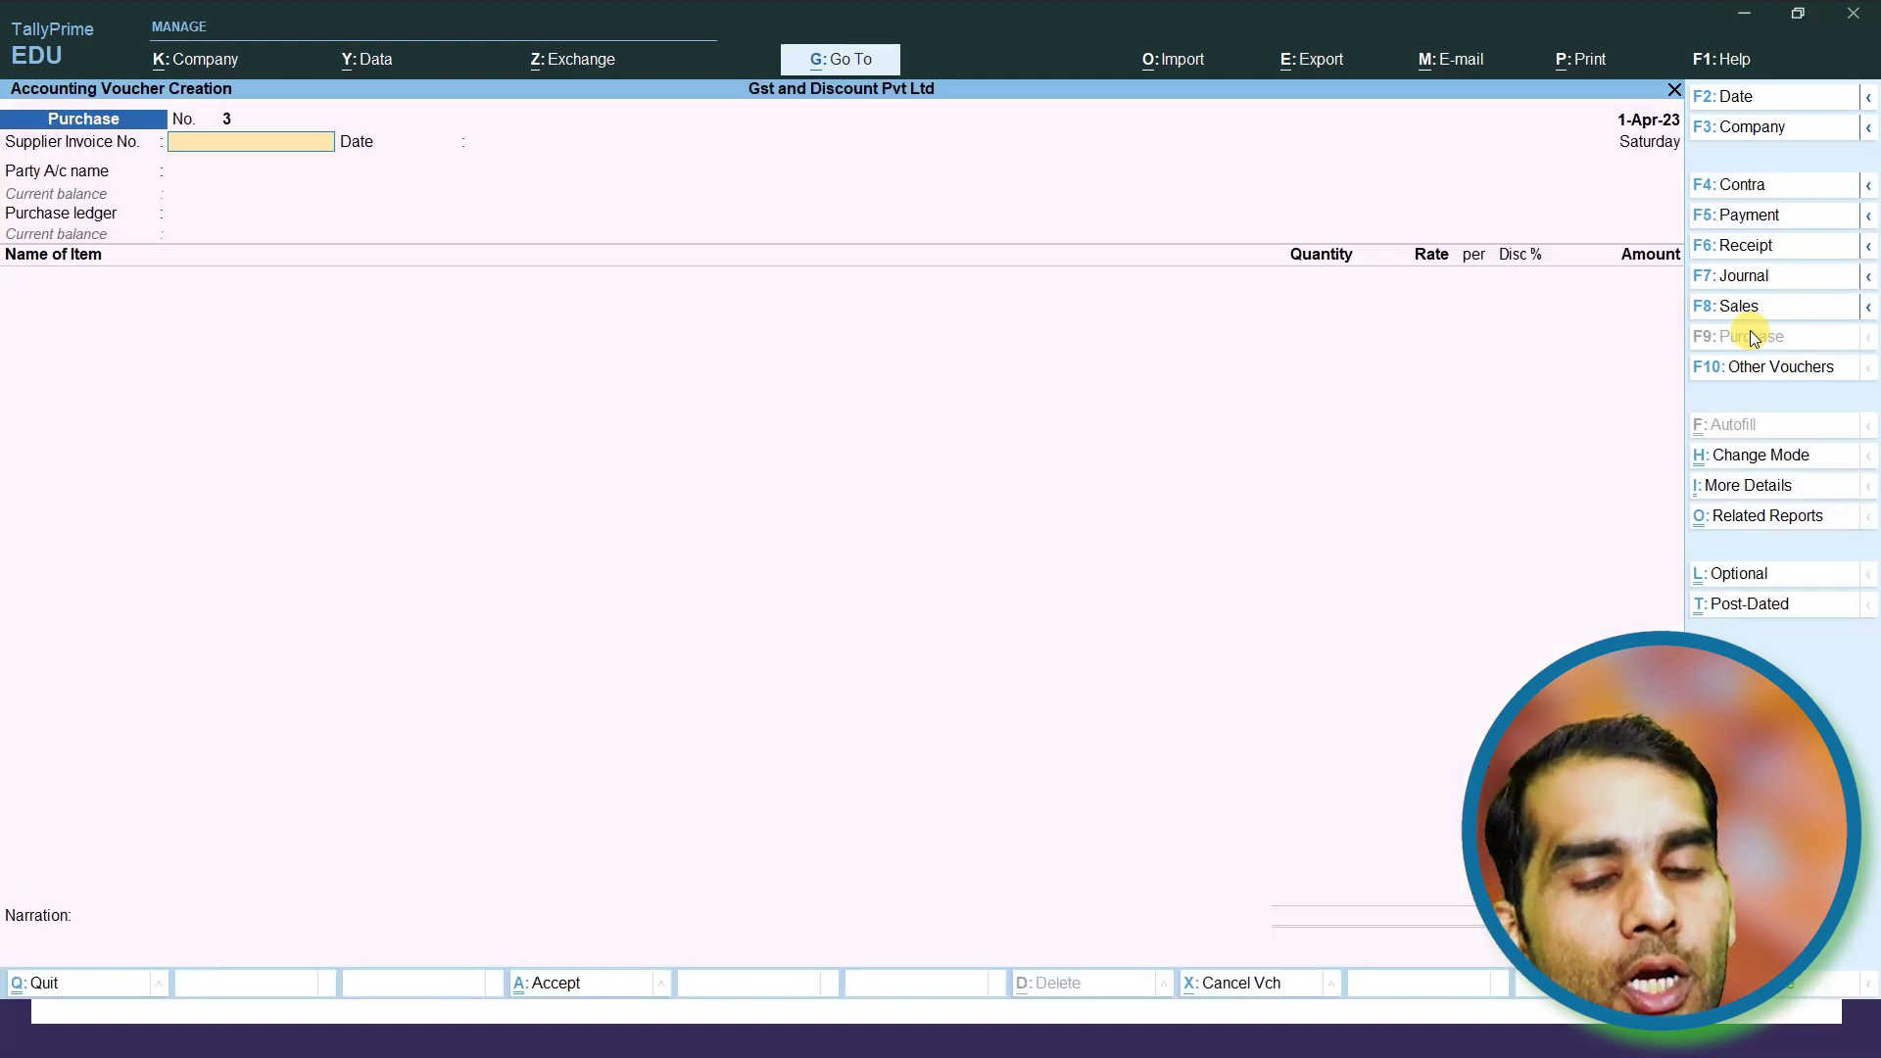
left_click(1775, 220)
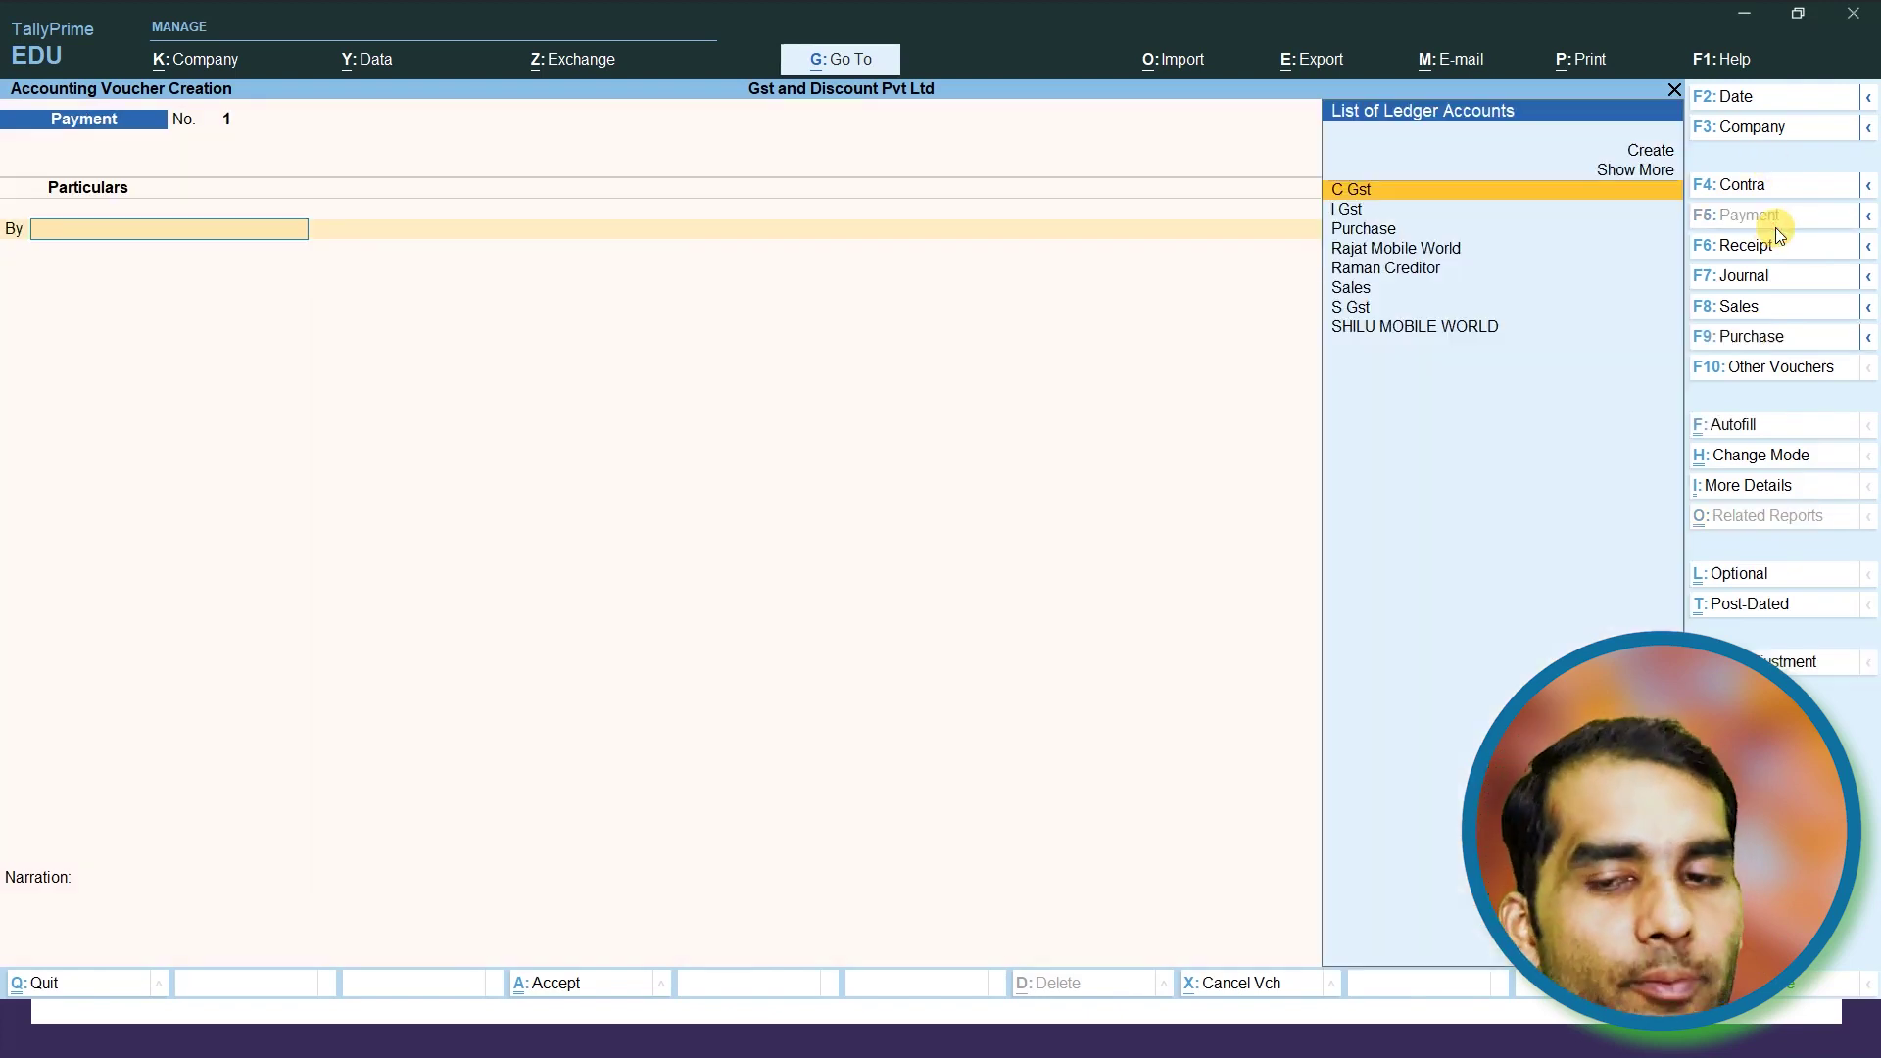
key("Down")
key("Down")
key("Down")
key("Down")
key("Return")
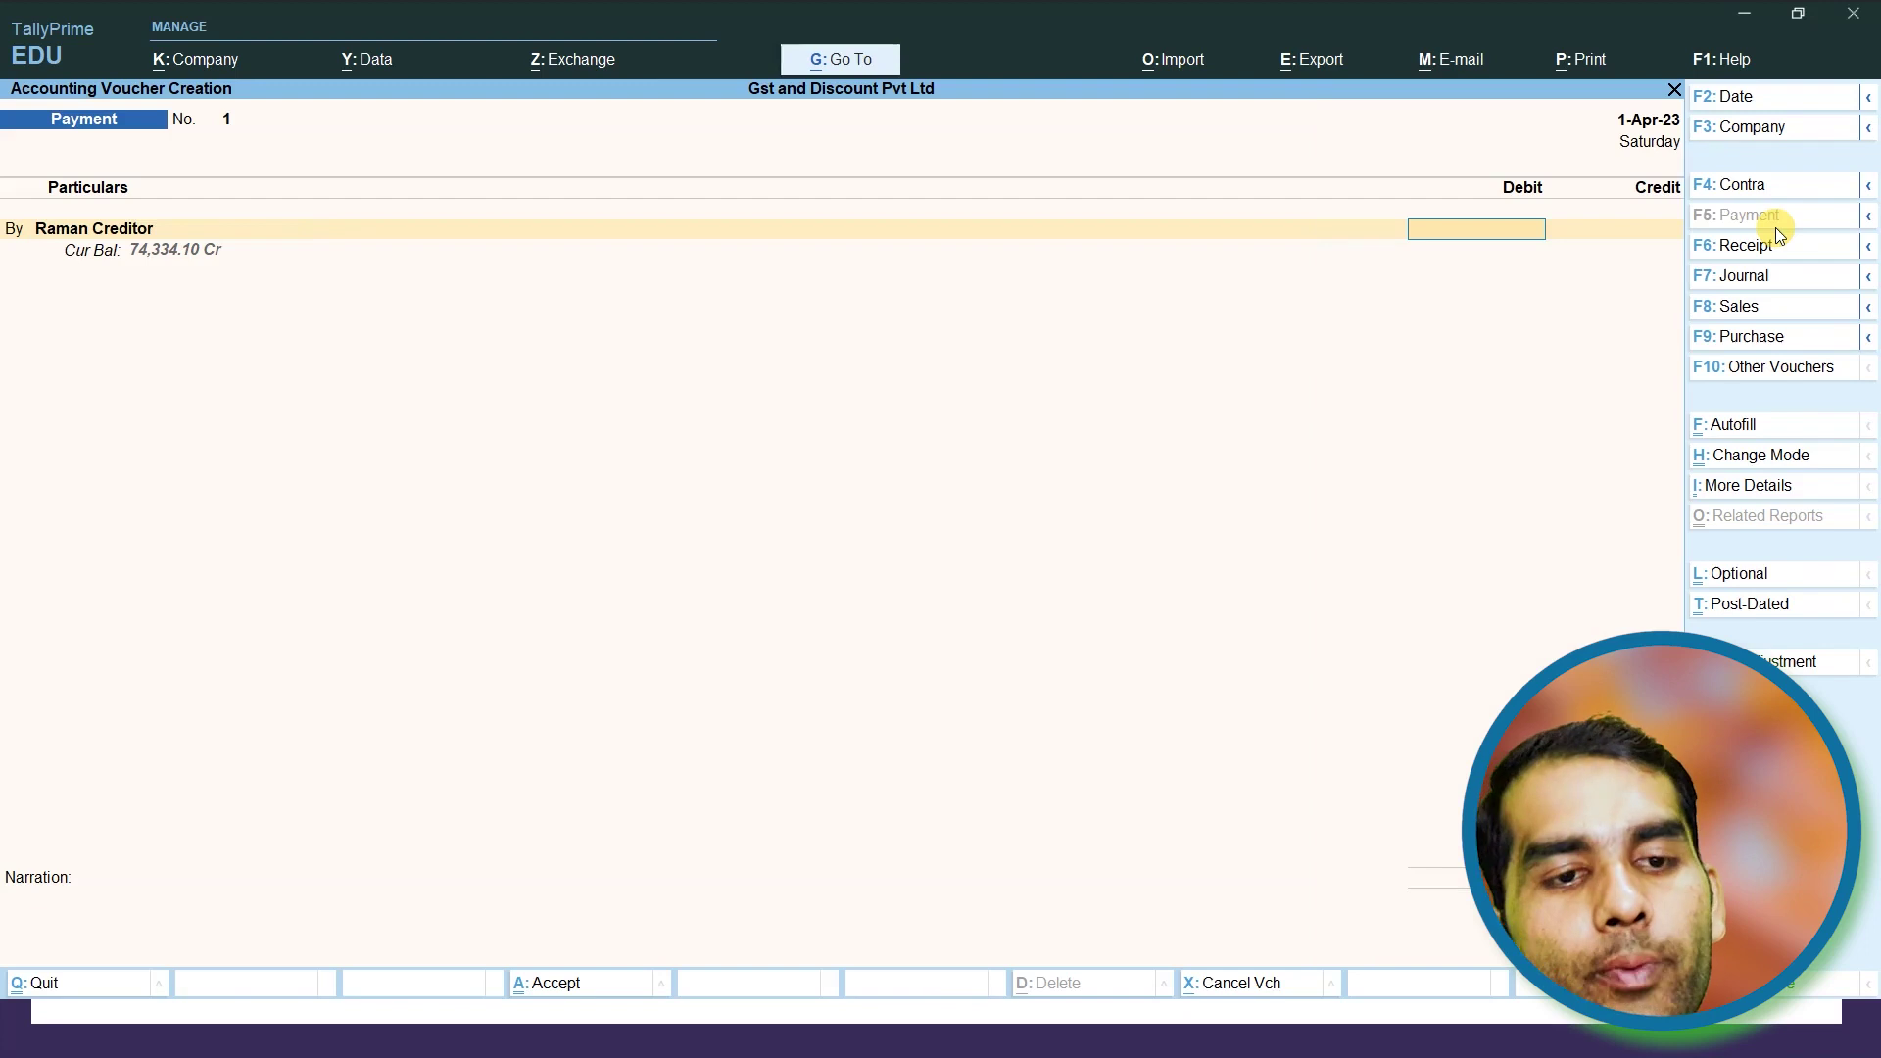
Enter a debit amount of 72,334 and allocate it against the creditor's pending purchase bill
type("72")
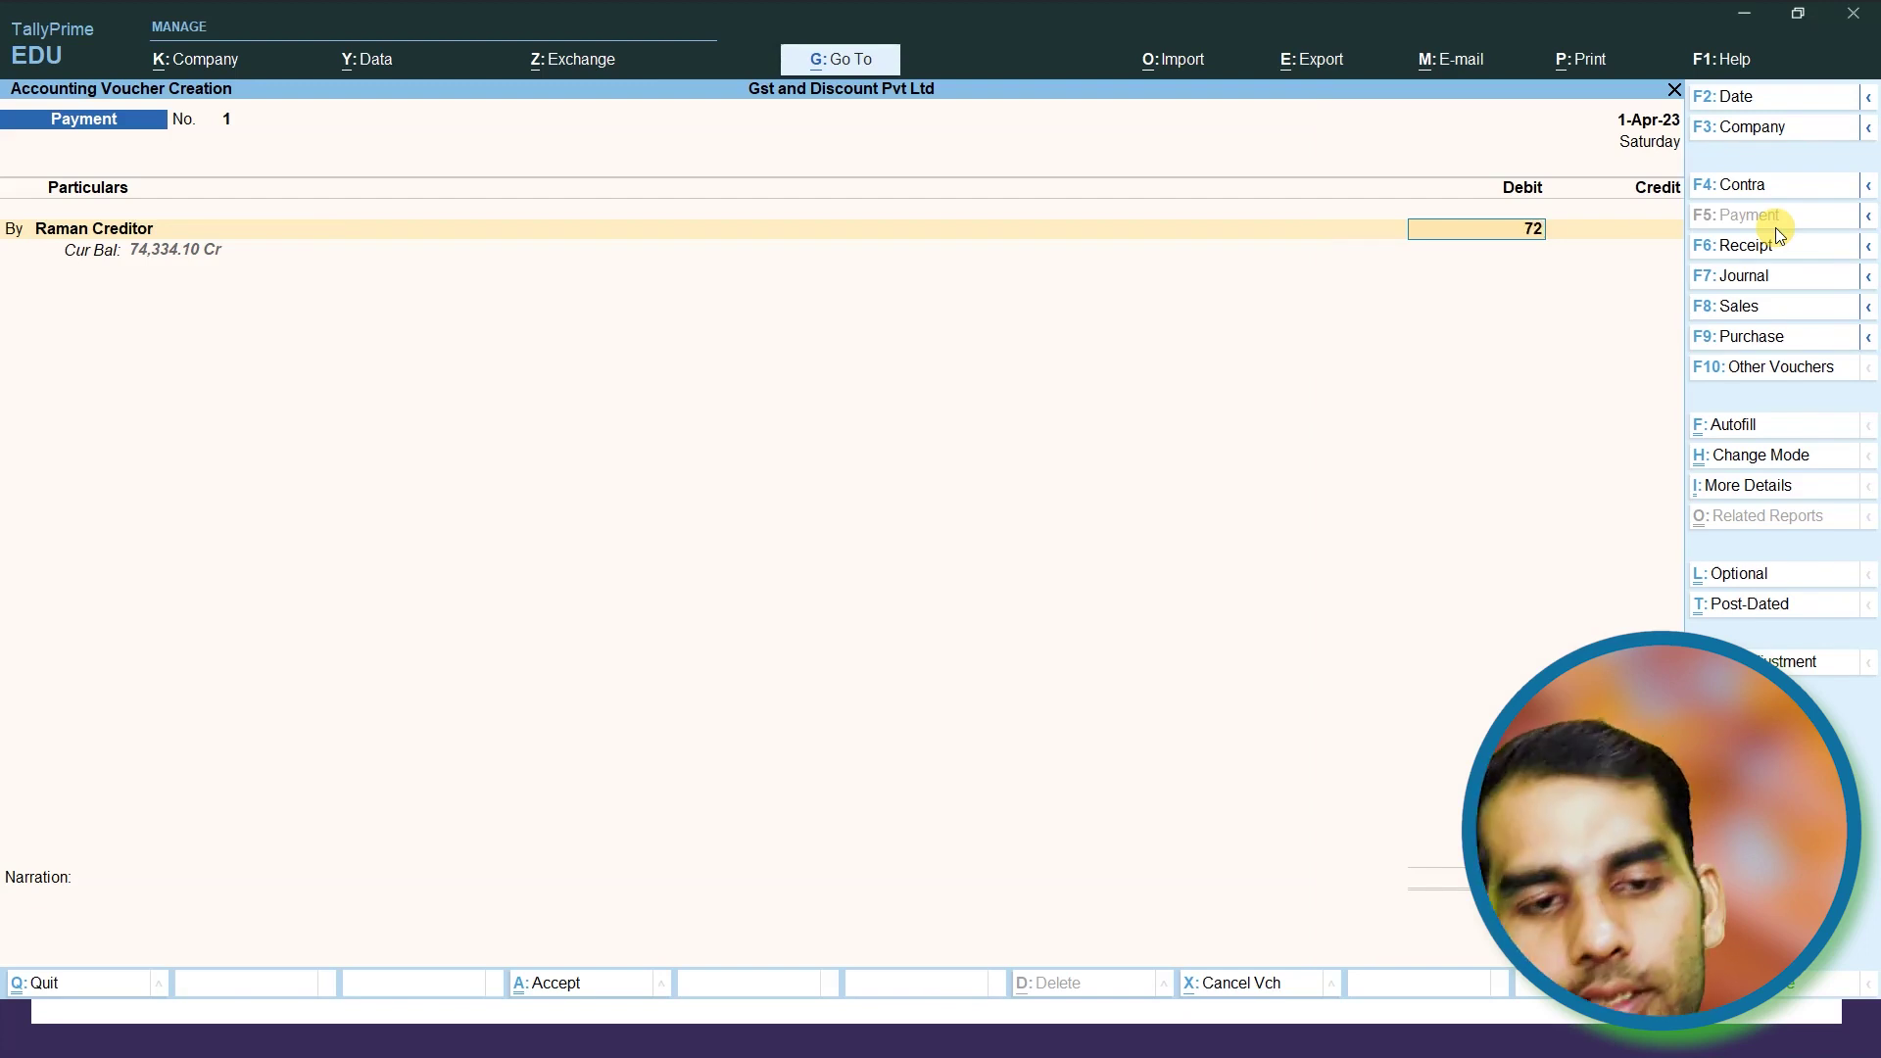
type(",334")
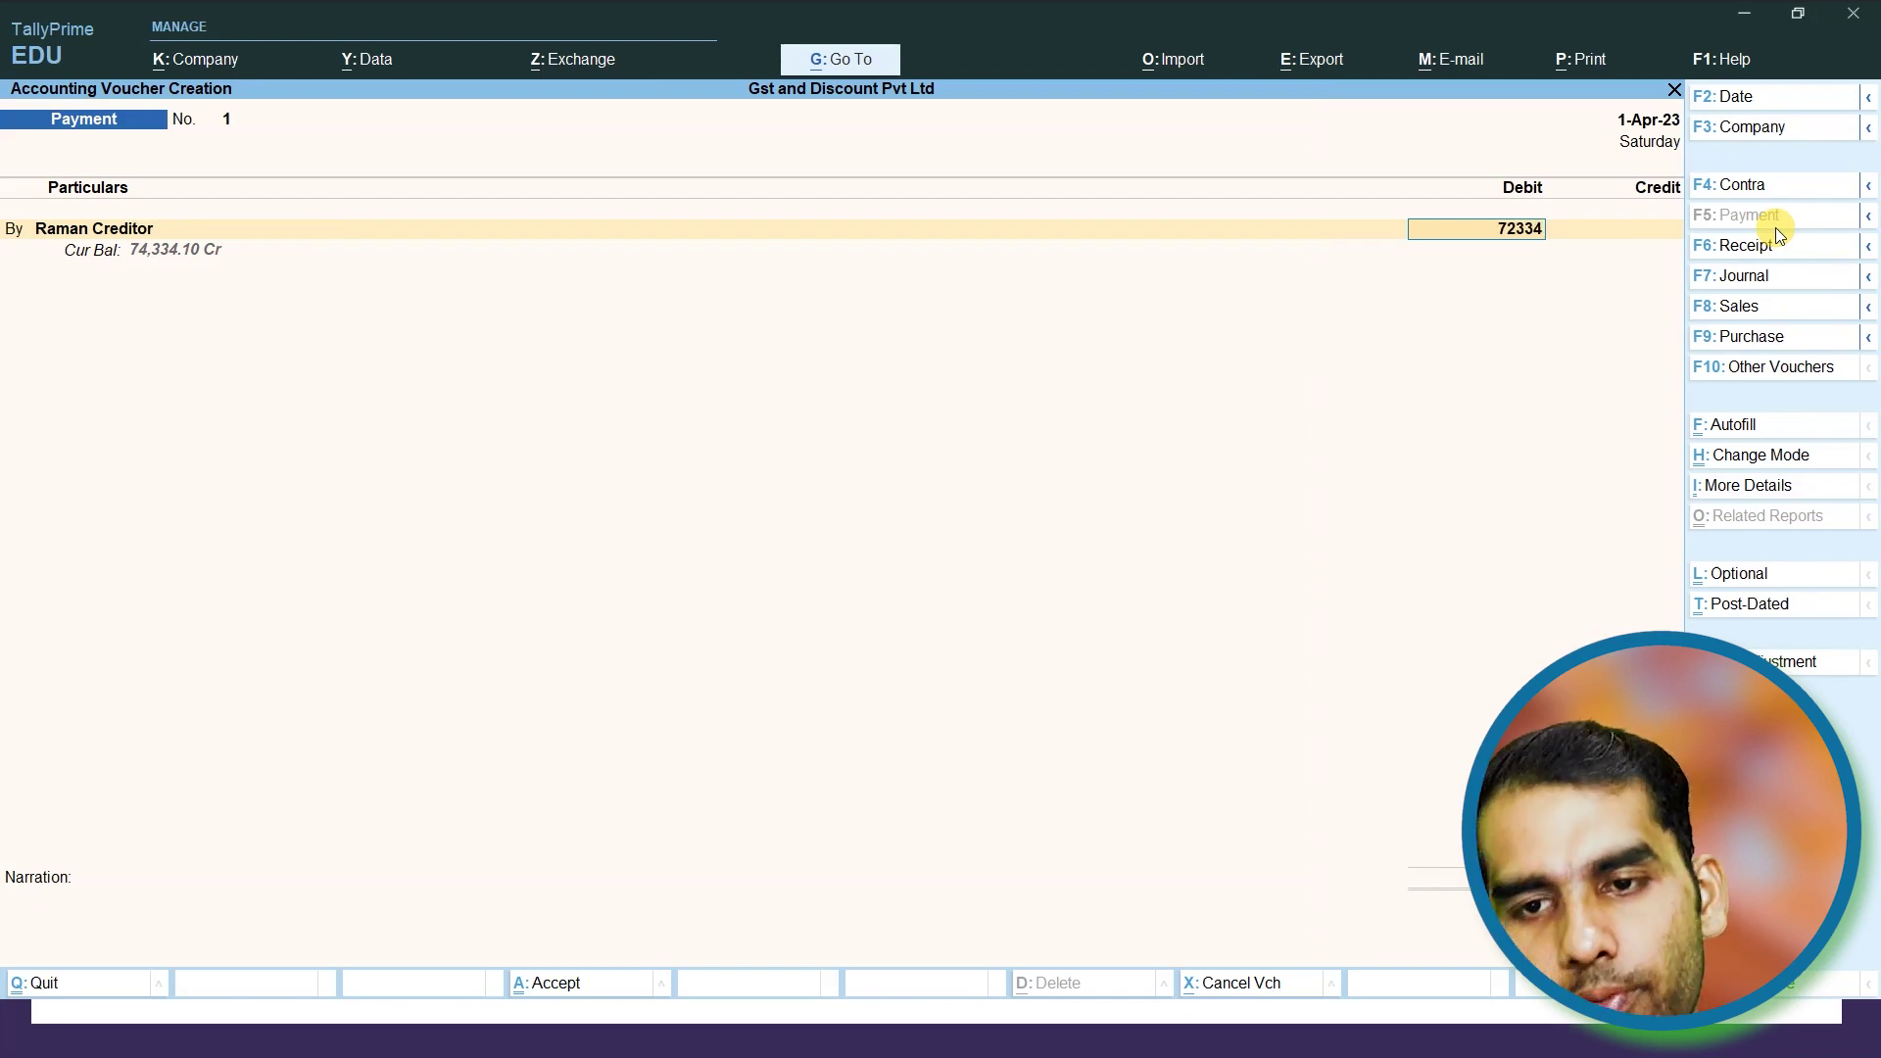
key("Return")
key("Return")
key("Return")
key("Return")
key("Return")
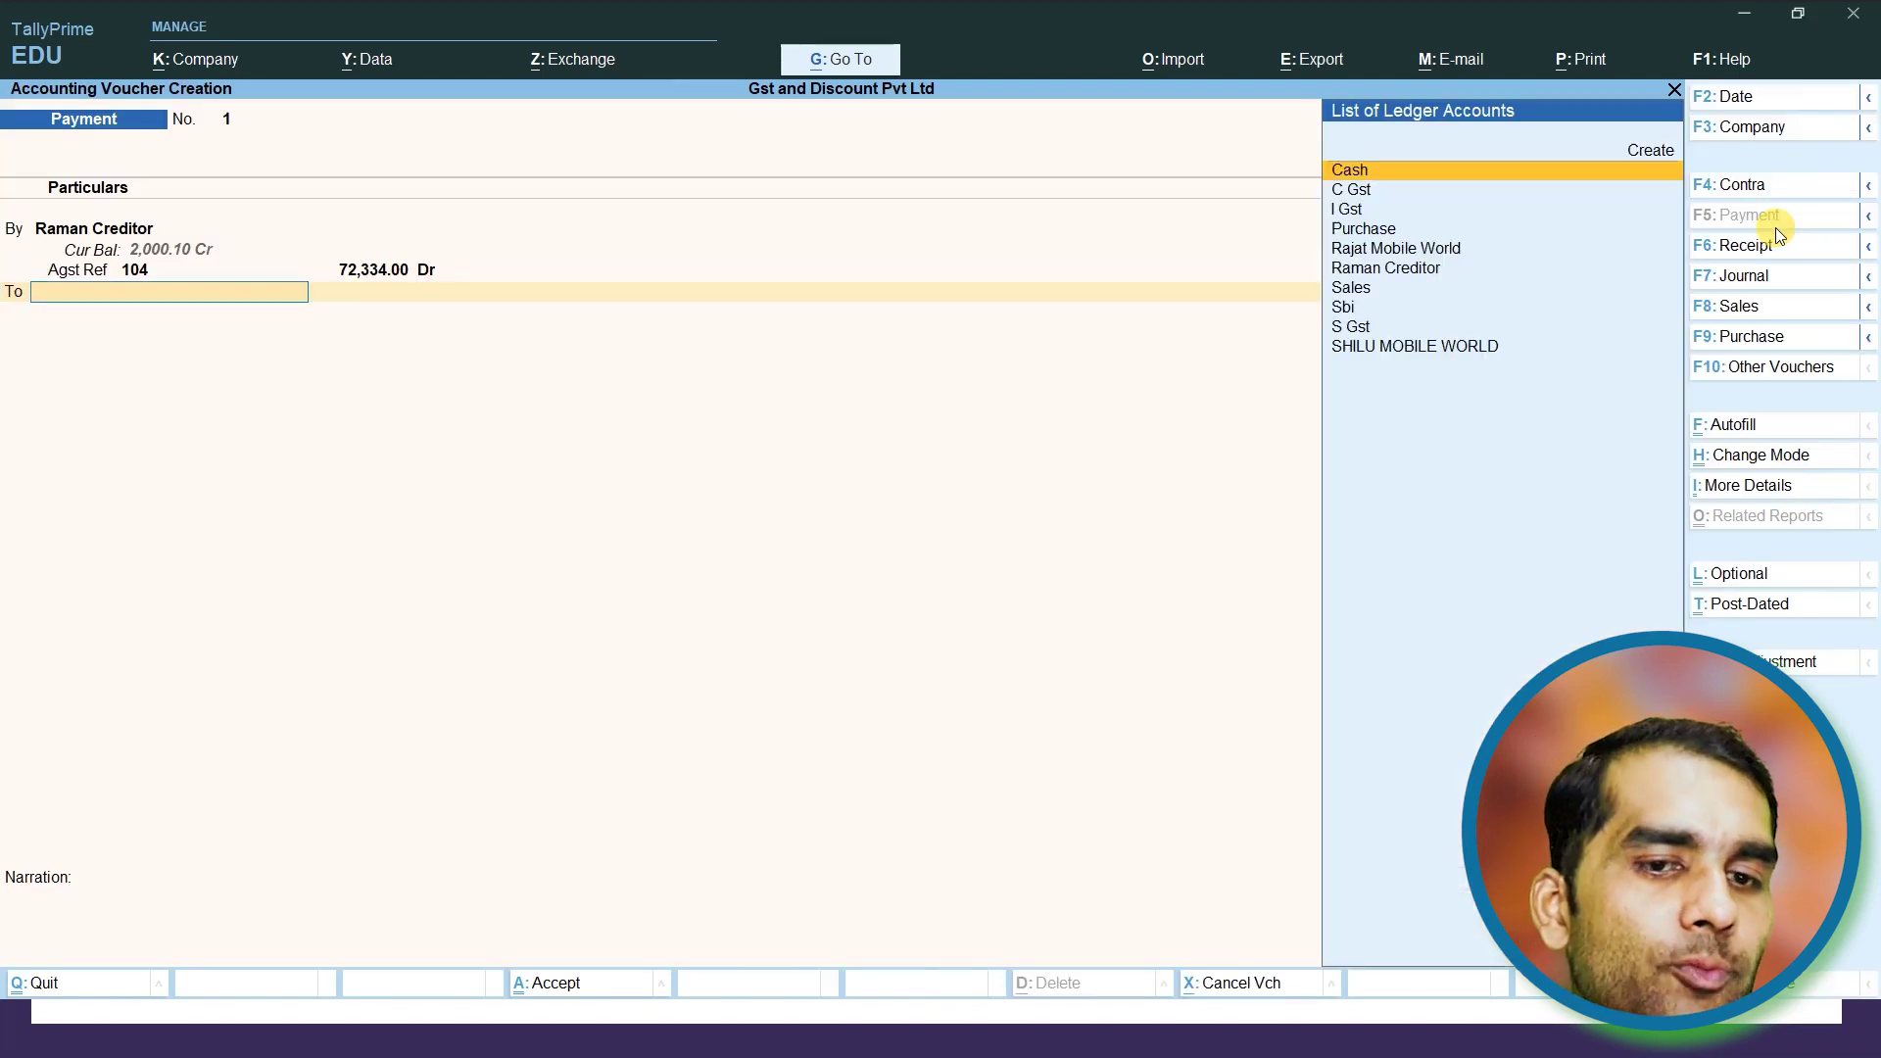
Credit the 72,334 payment to Cash, save the payment voucher and leave voucher entry
type("c")
key("Down")
key("Up")
key("Return")
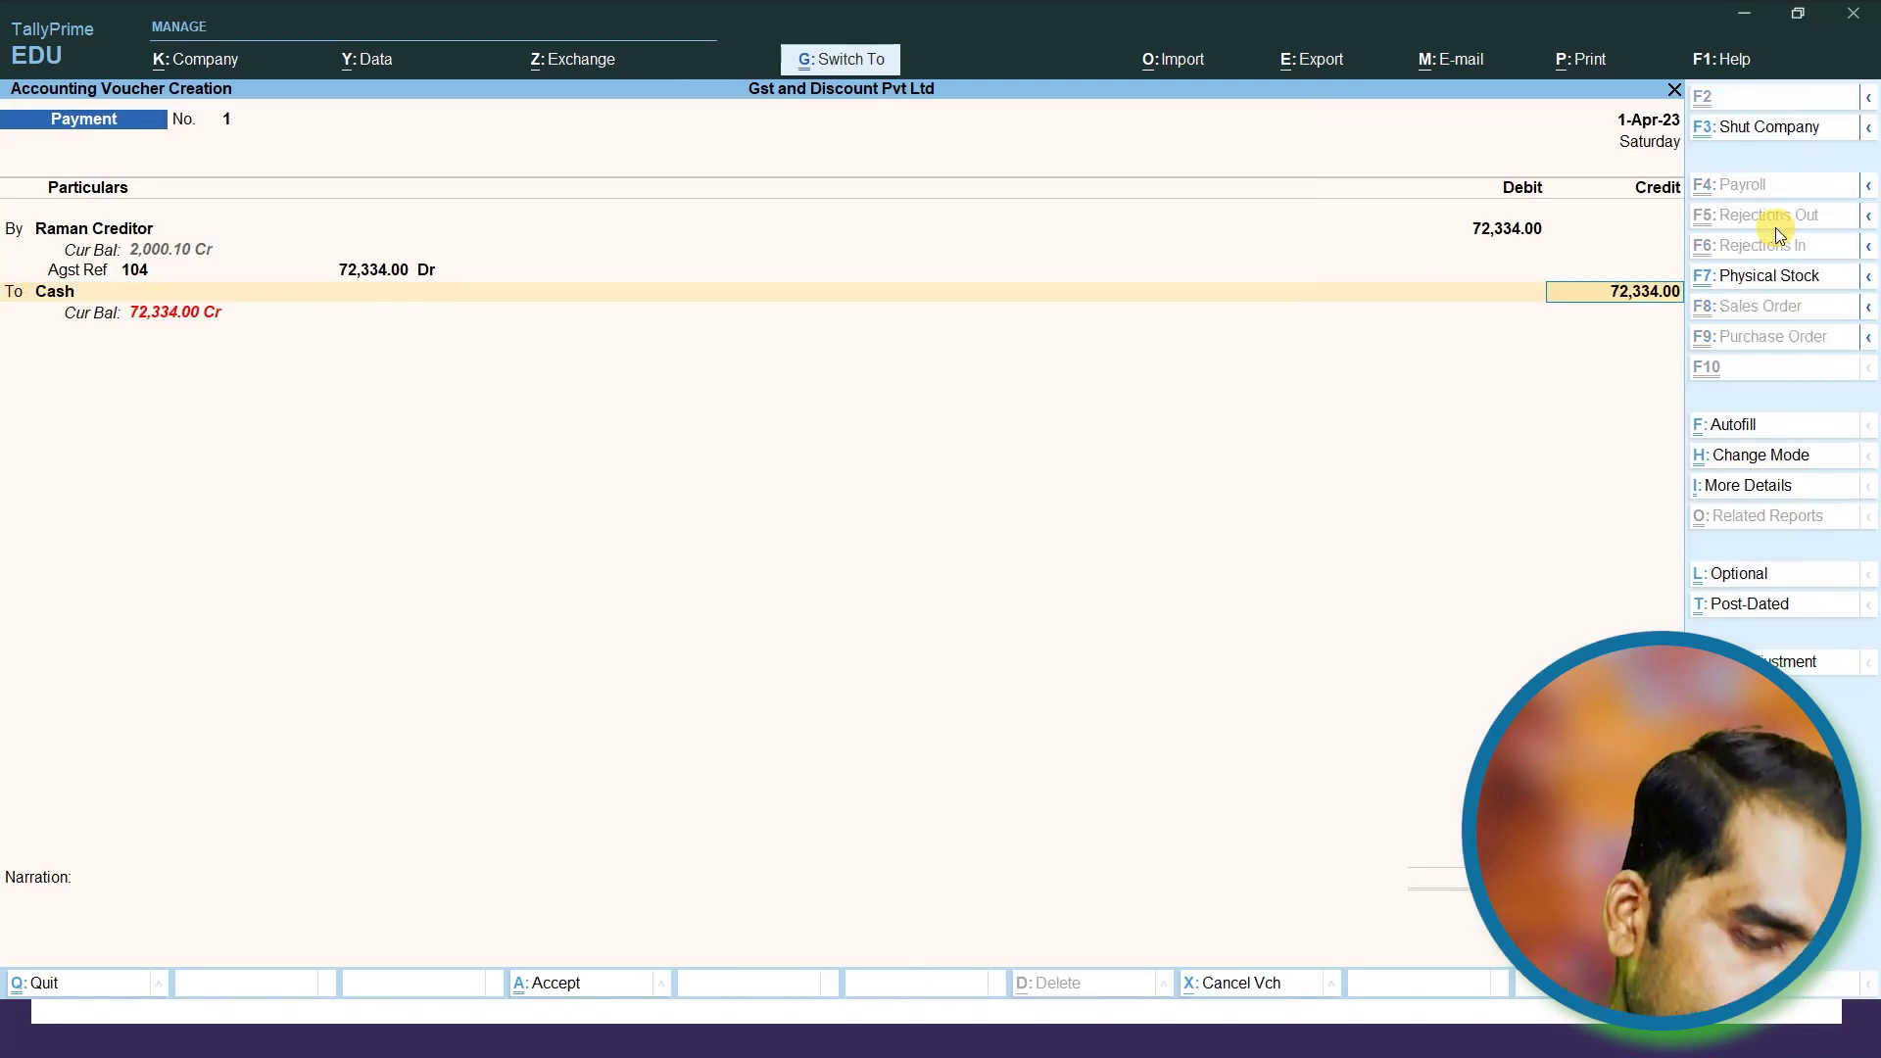
key("ctrl+a")
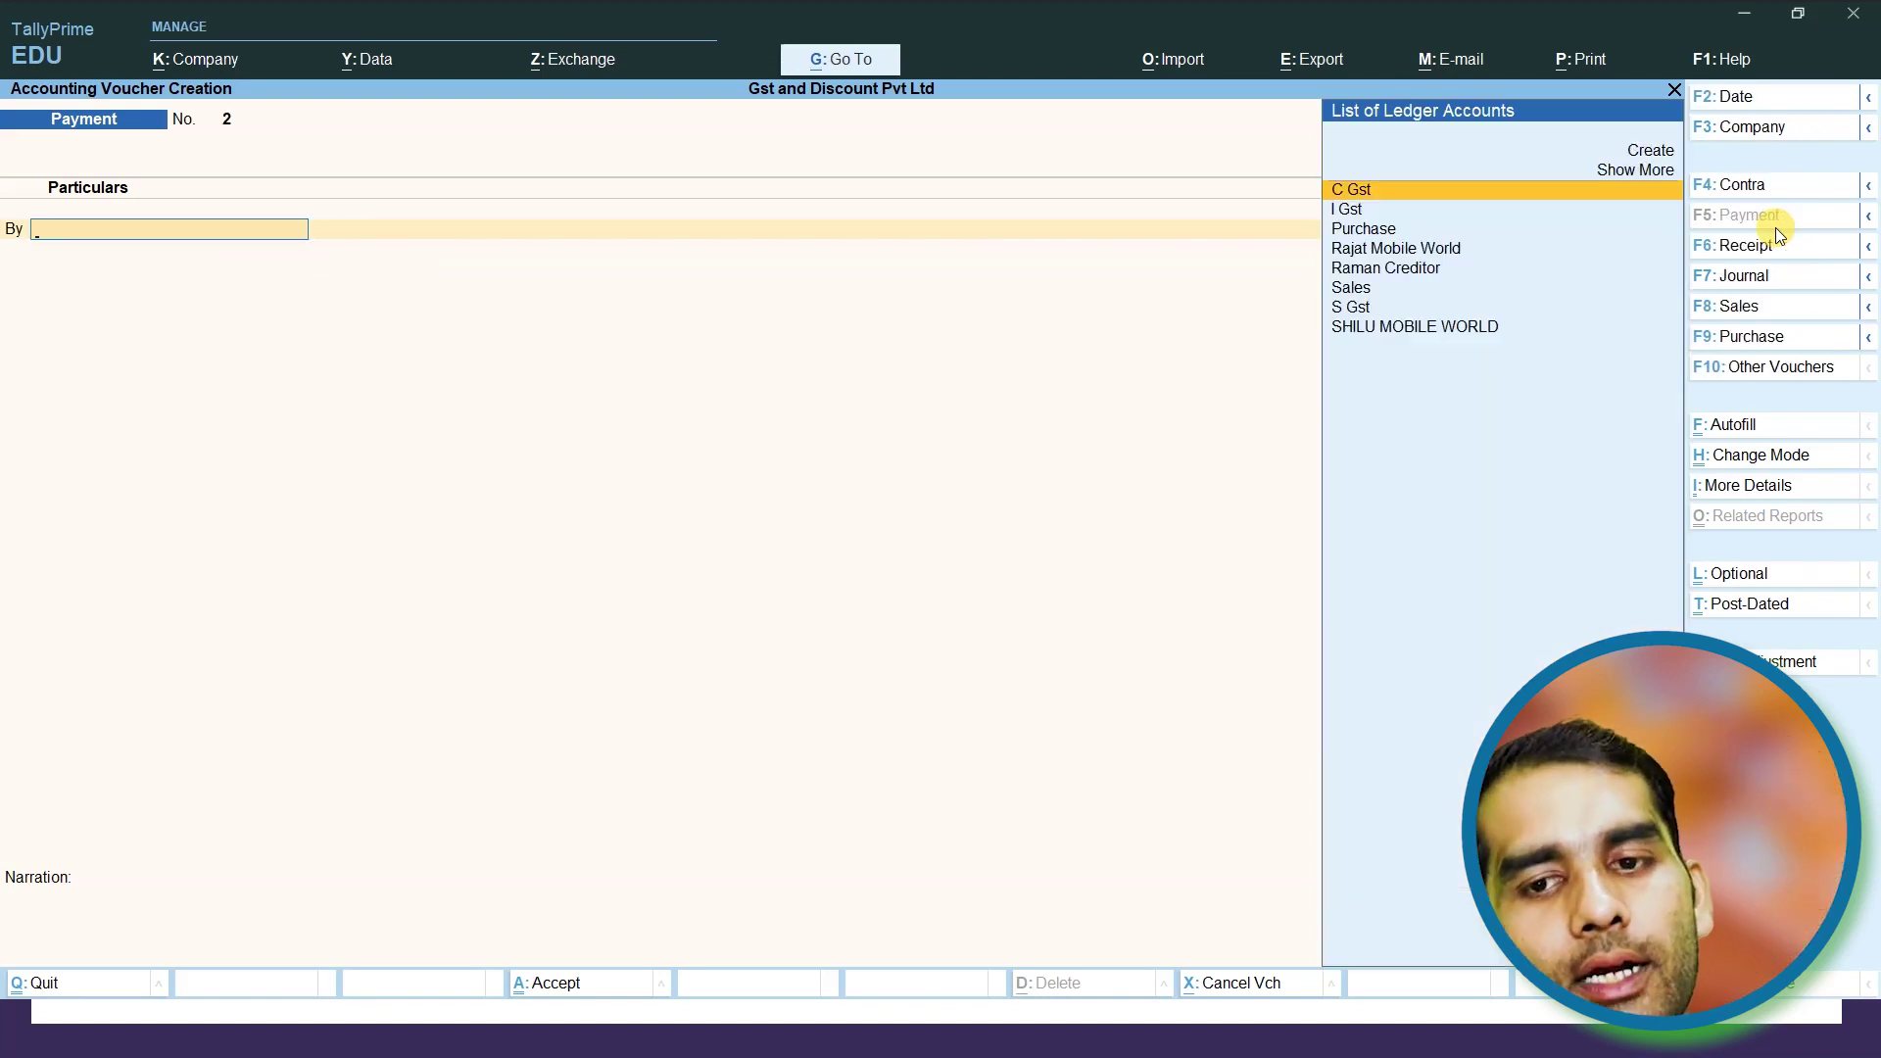
key("Escape")
key("Escape")
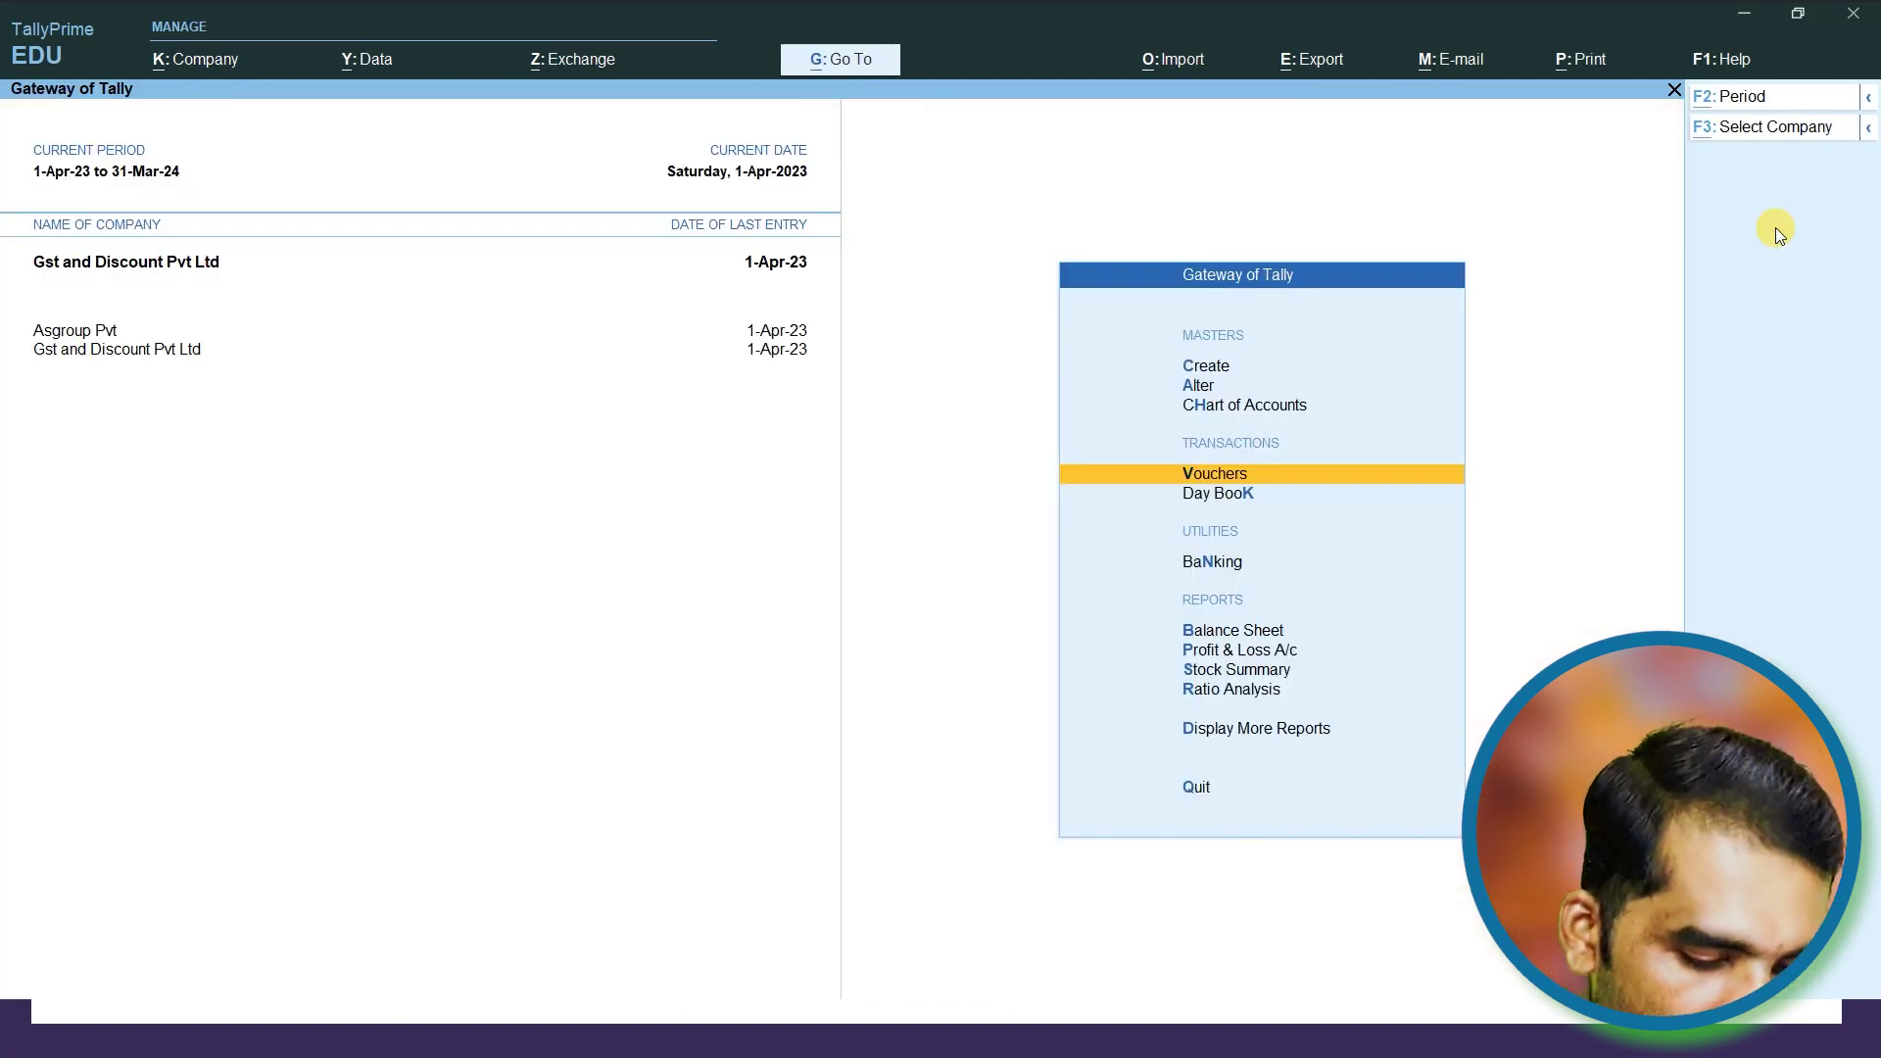
Check the creditor's remaining payable in the Bills Payable report, with the purchase and payment details expanded
key("alt+g")
type("Bill")
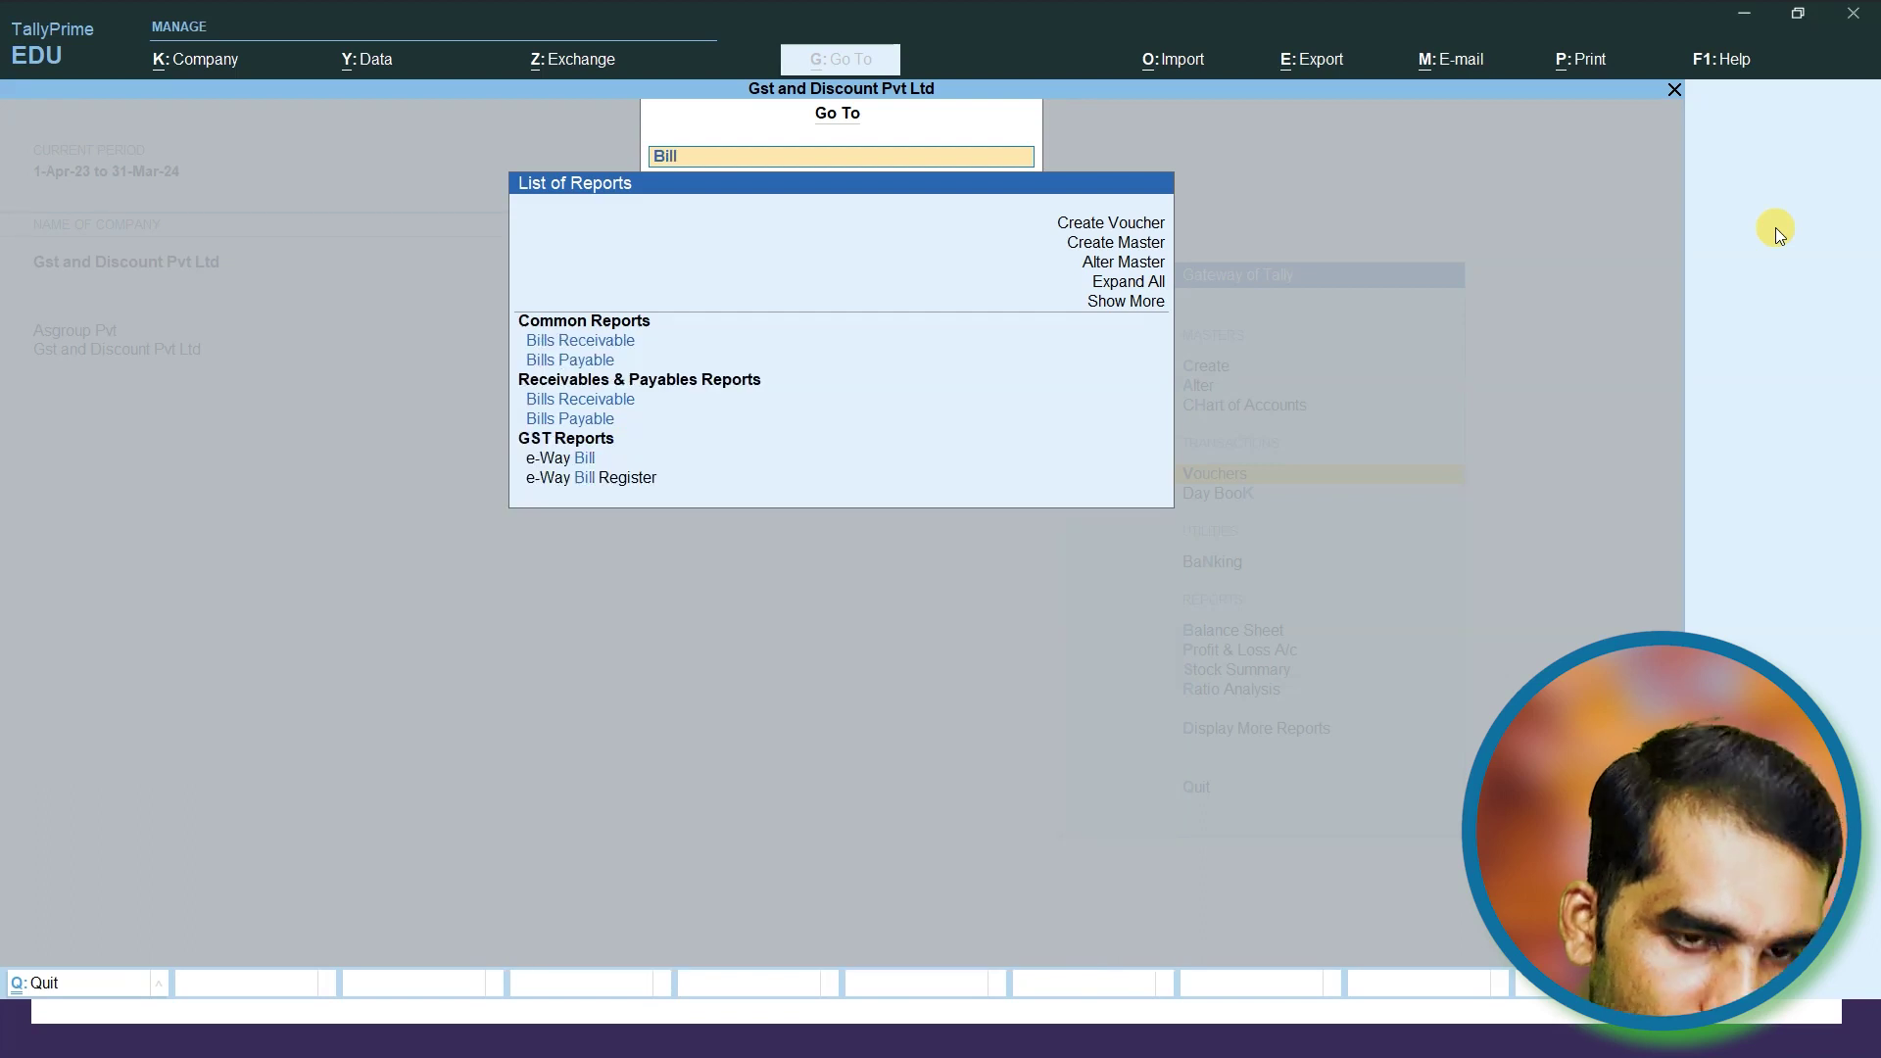
key("Return")
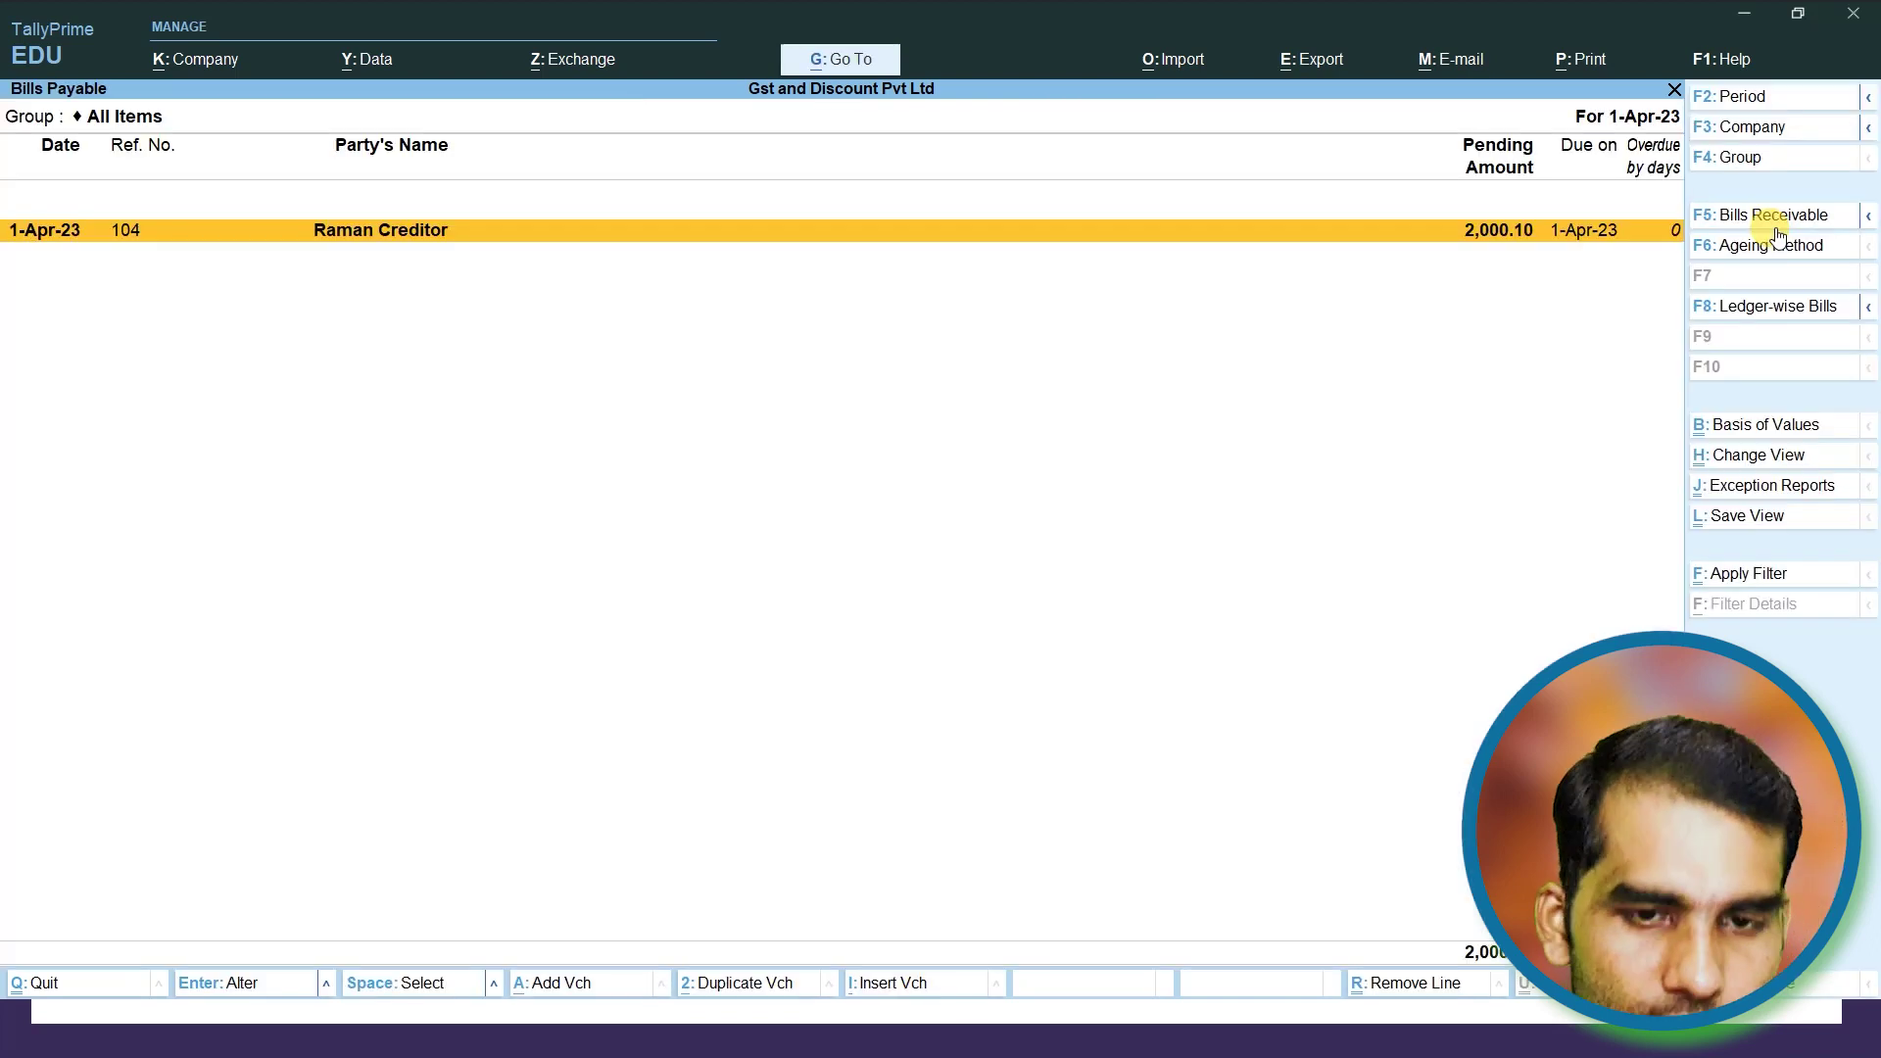
key("alt+F1")
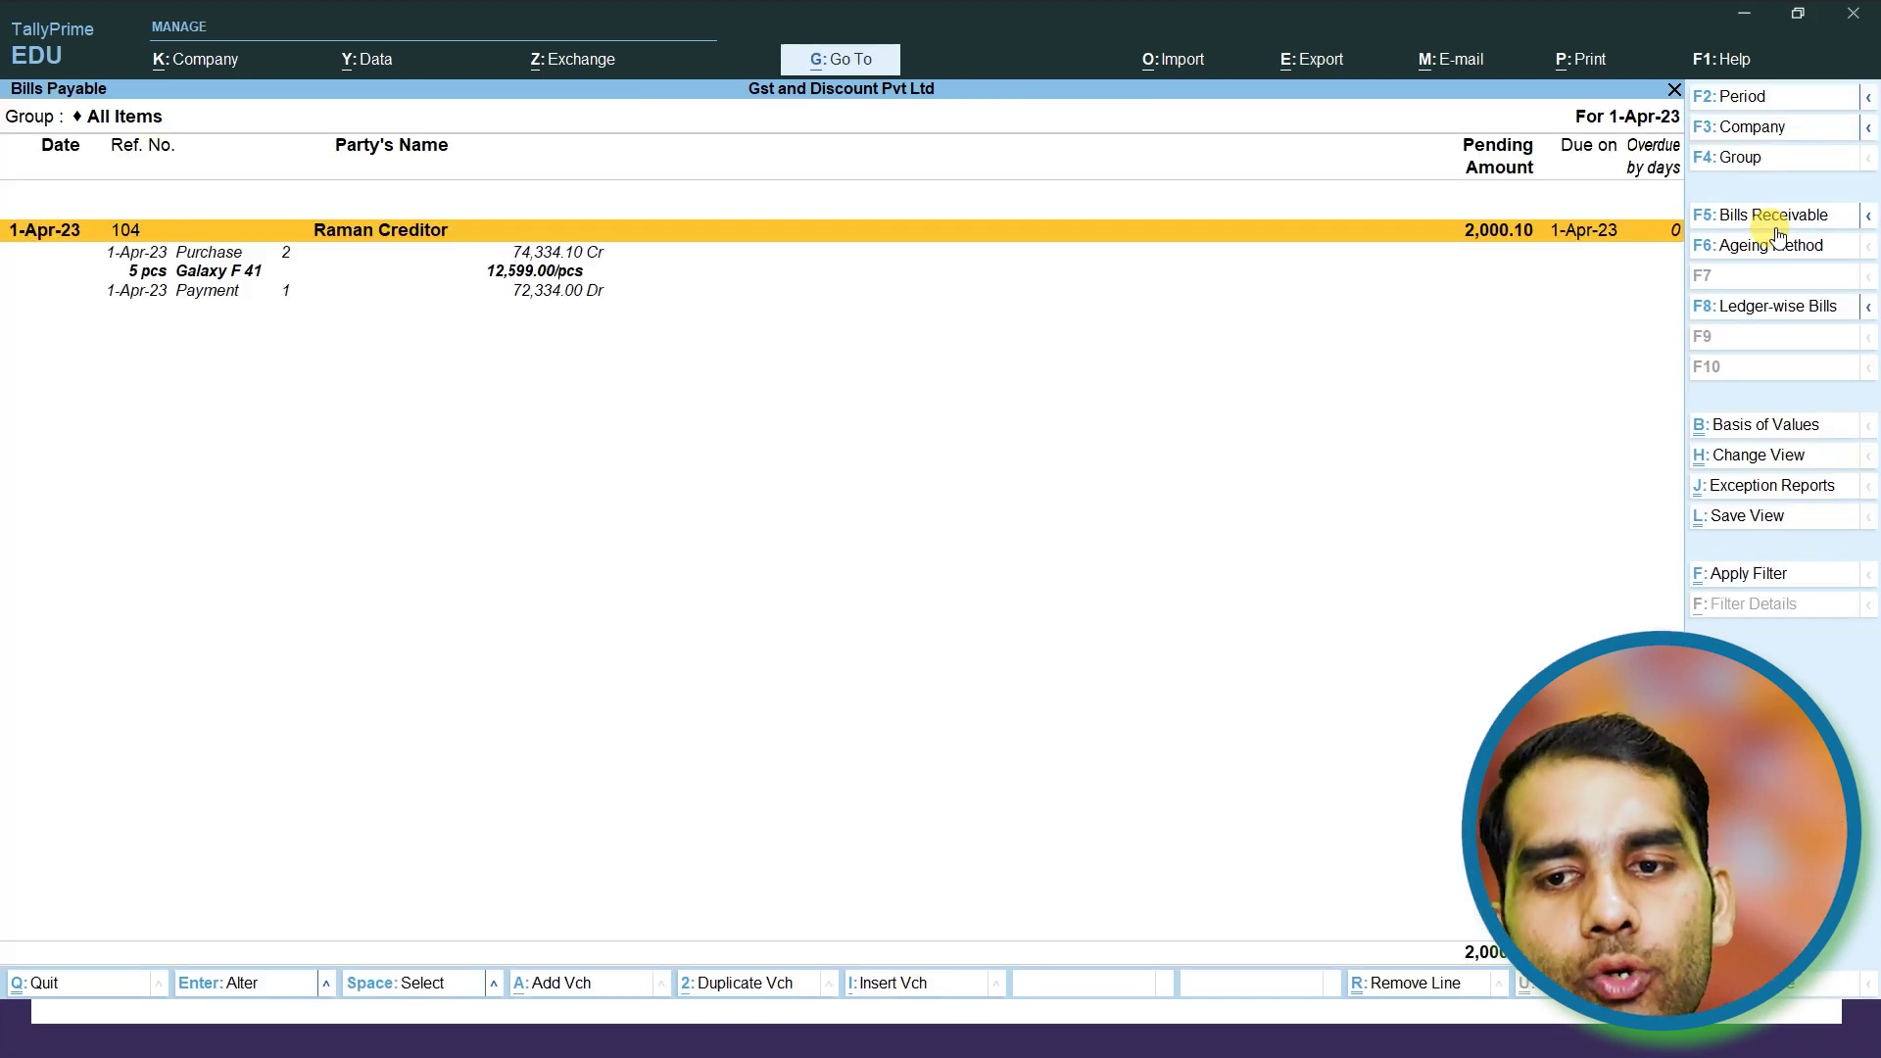
key("Escape")
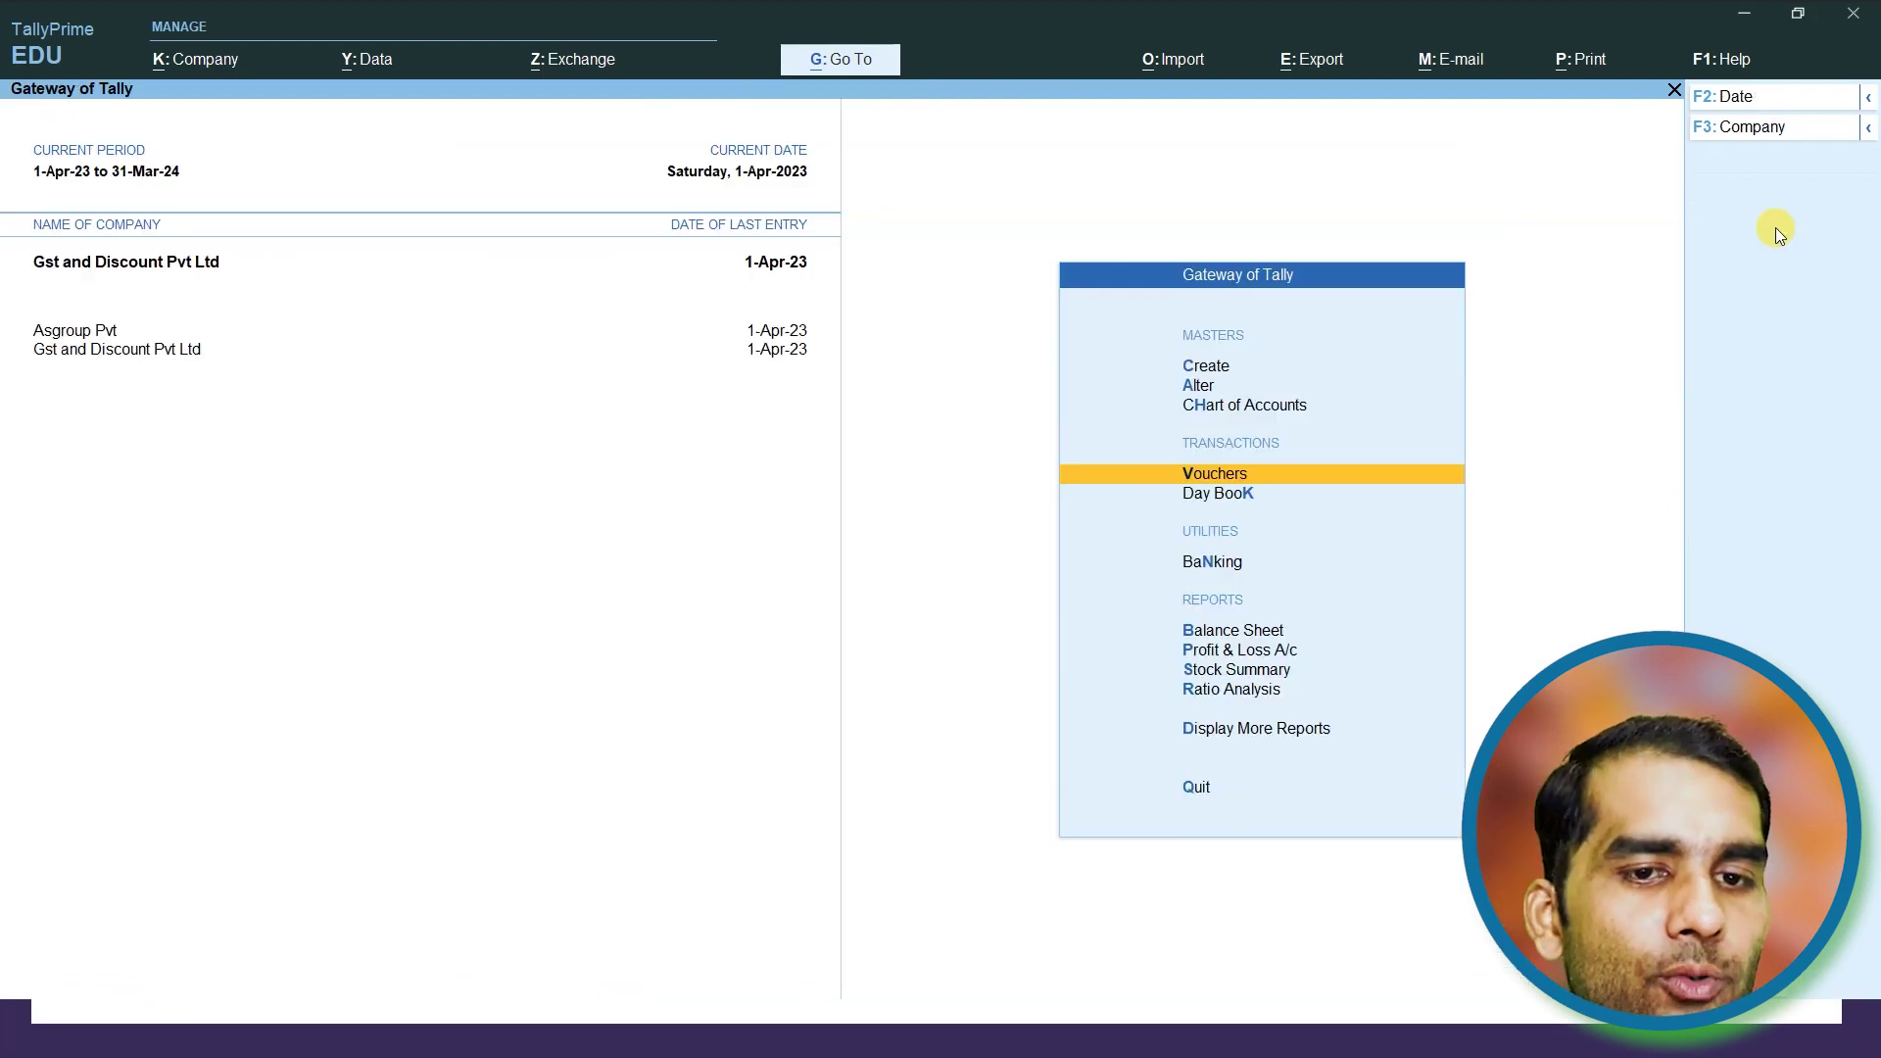
Review the creditor's payment voucher and its debit amount from the Day Book, leaving the voucher unsaved
key("Down")
key("Return")
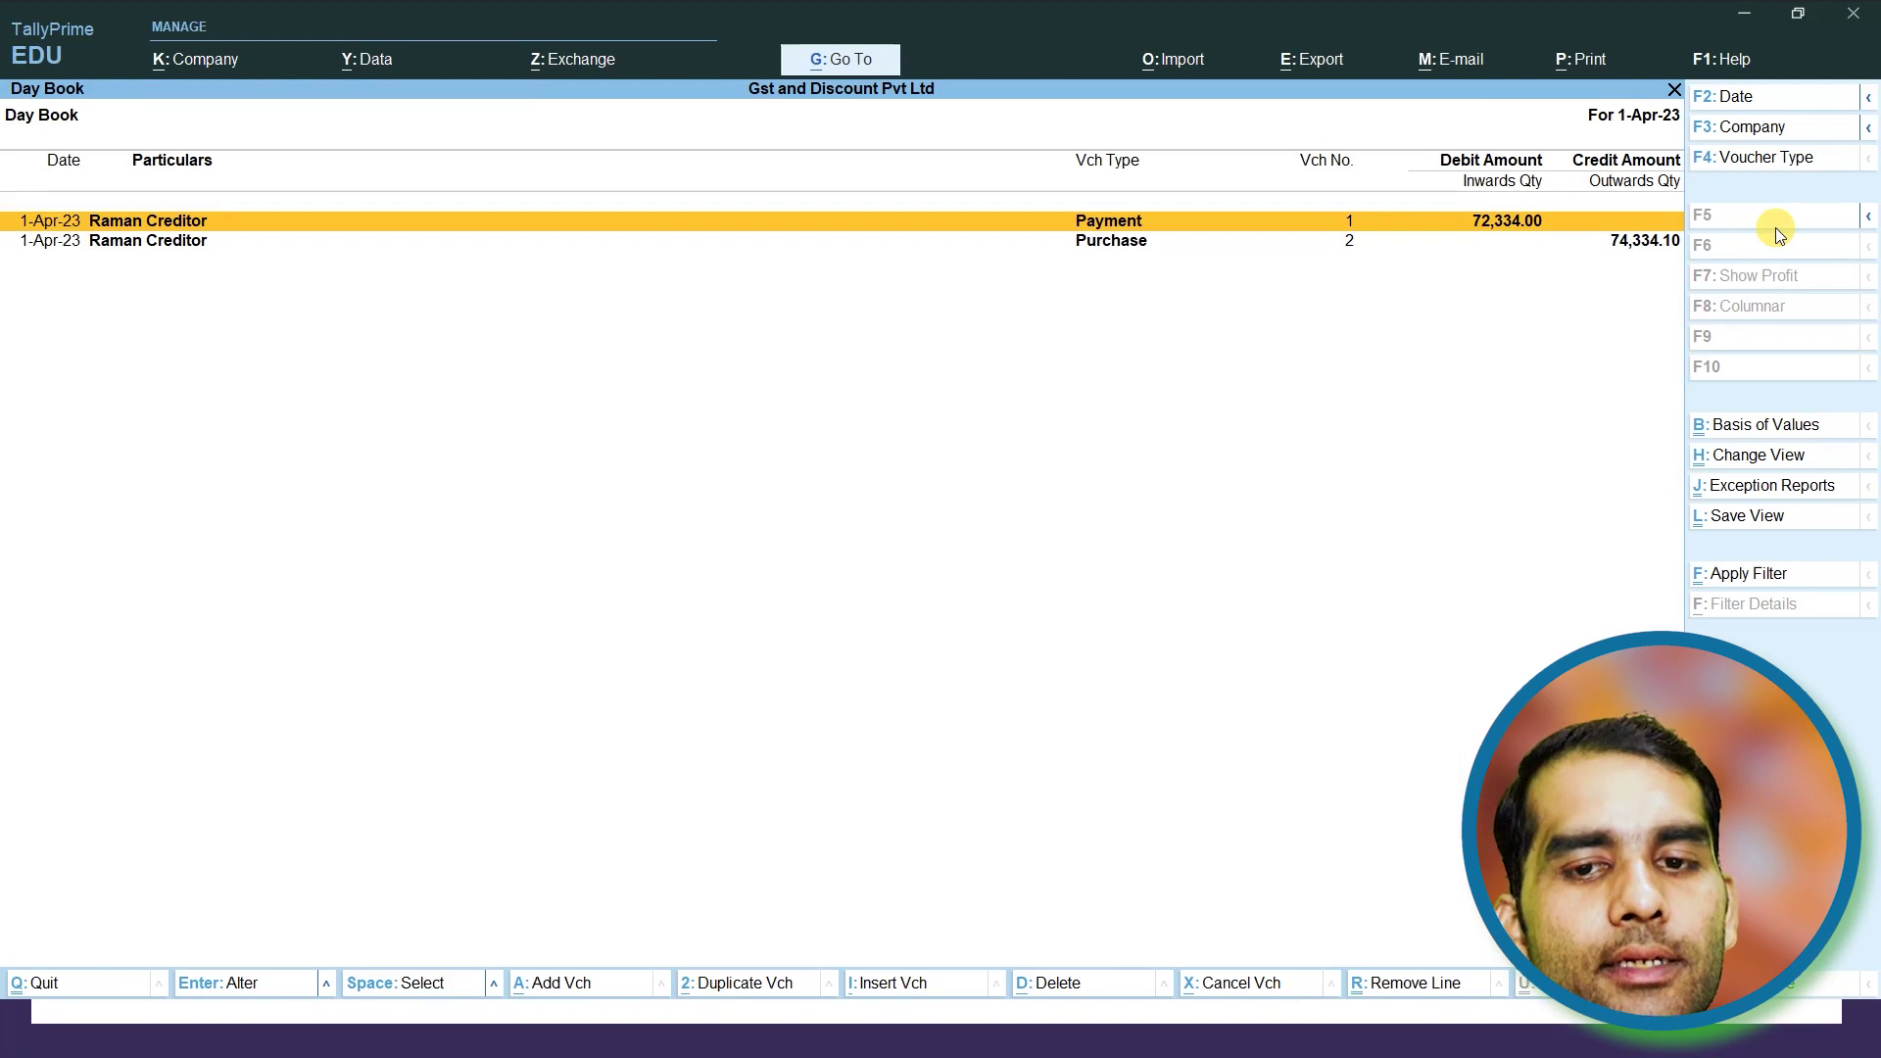
key("Return")
key("Return")
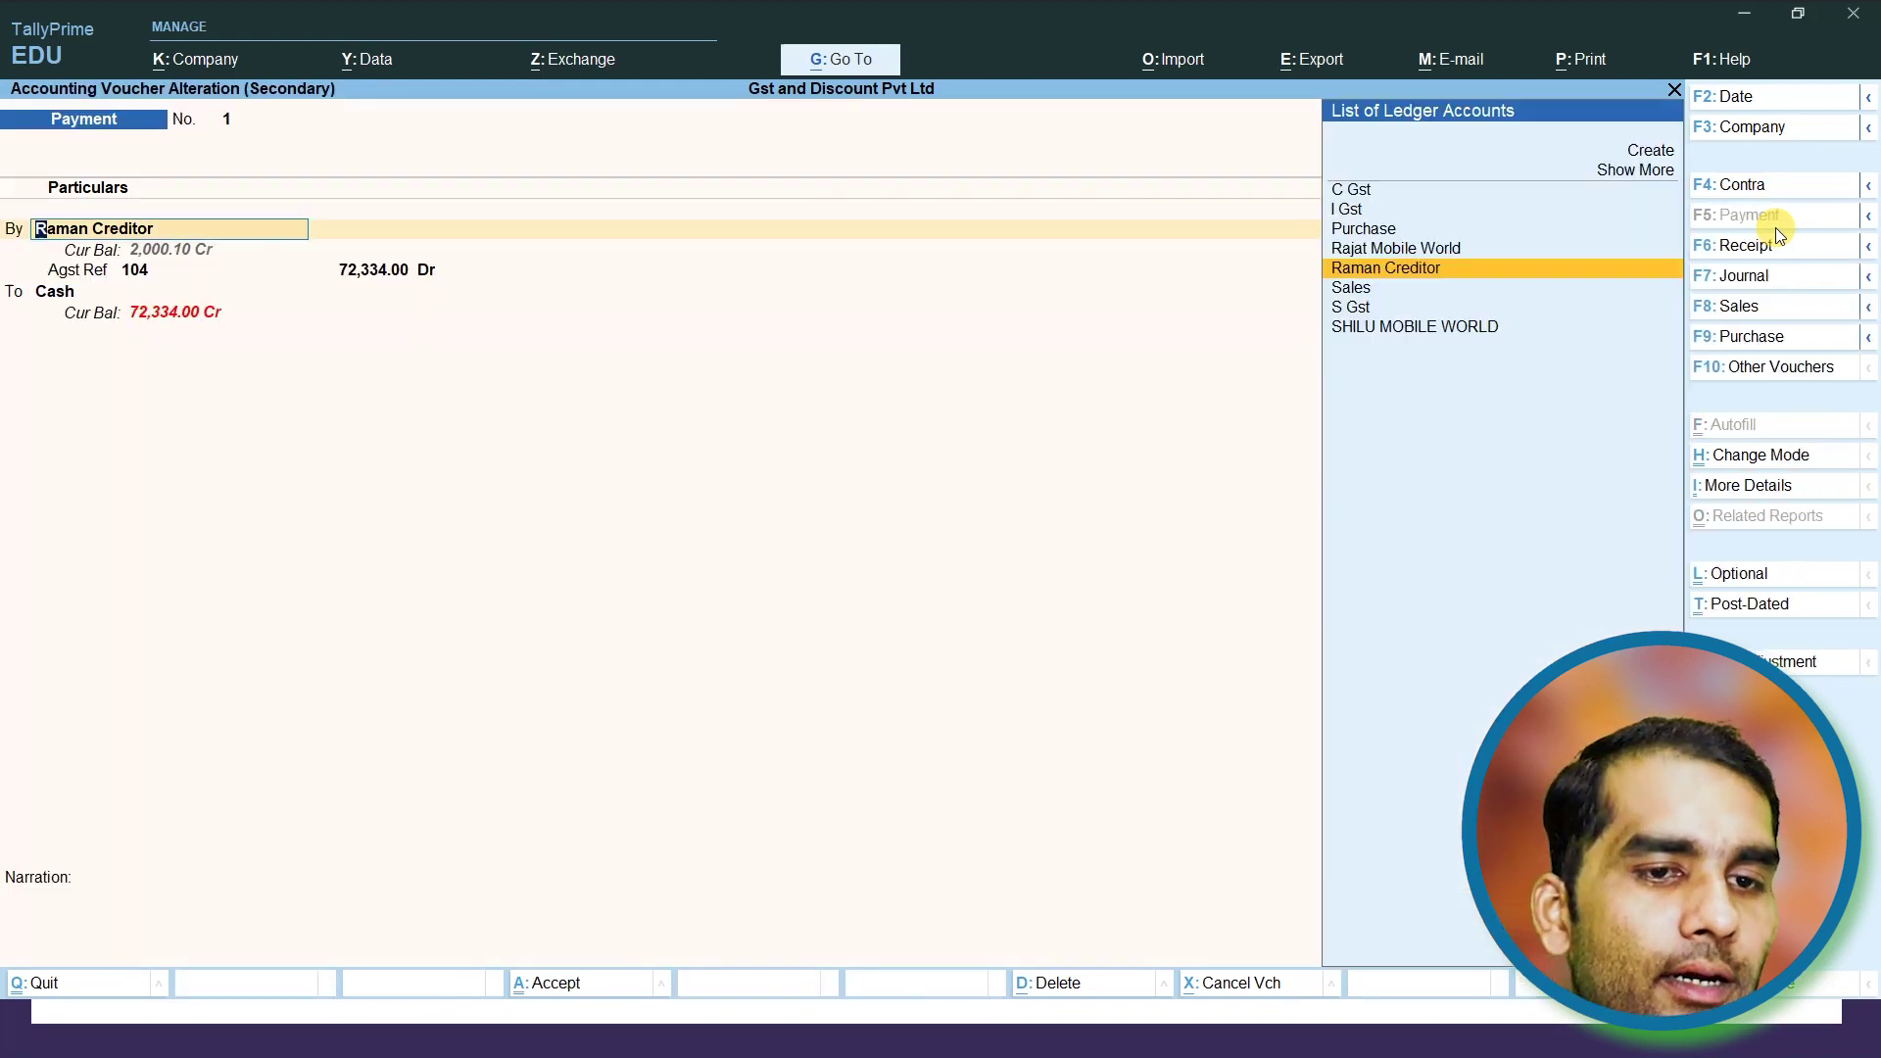
key("Return")
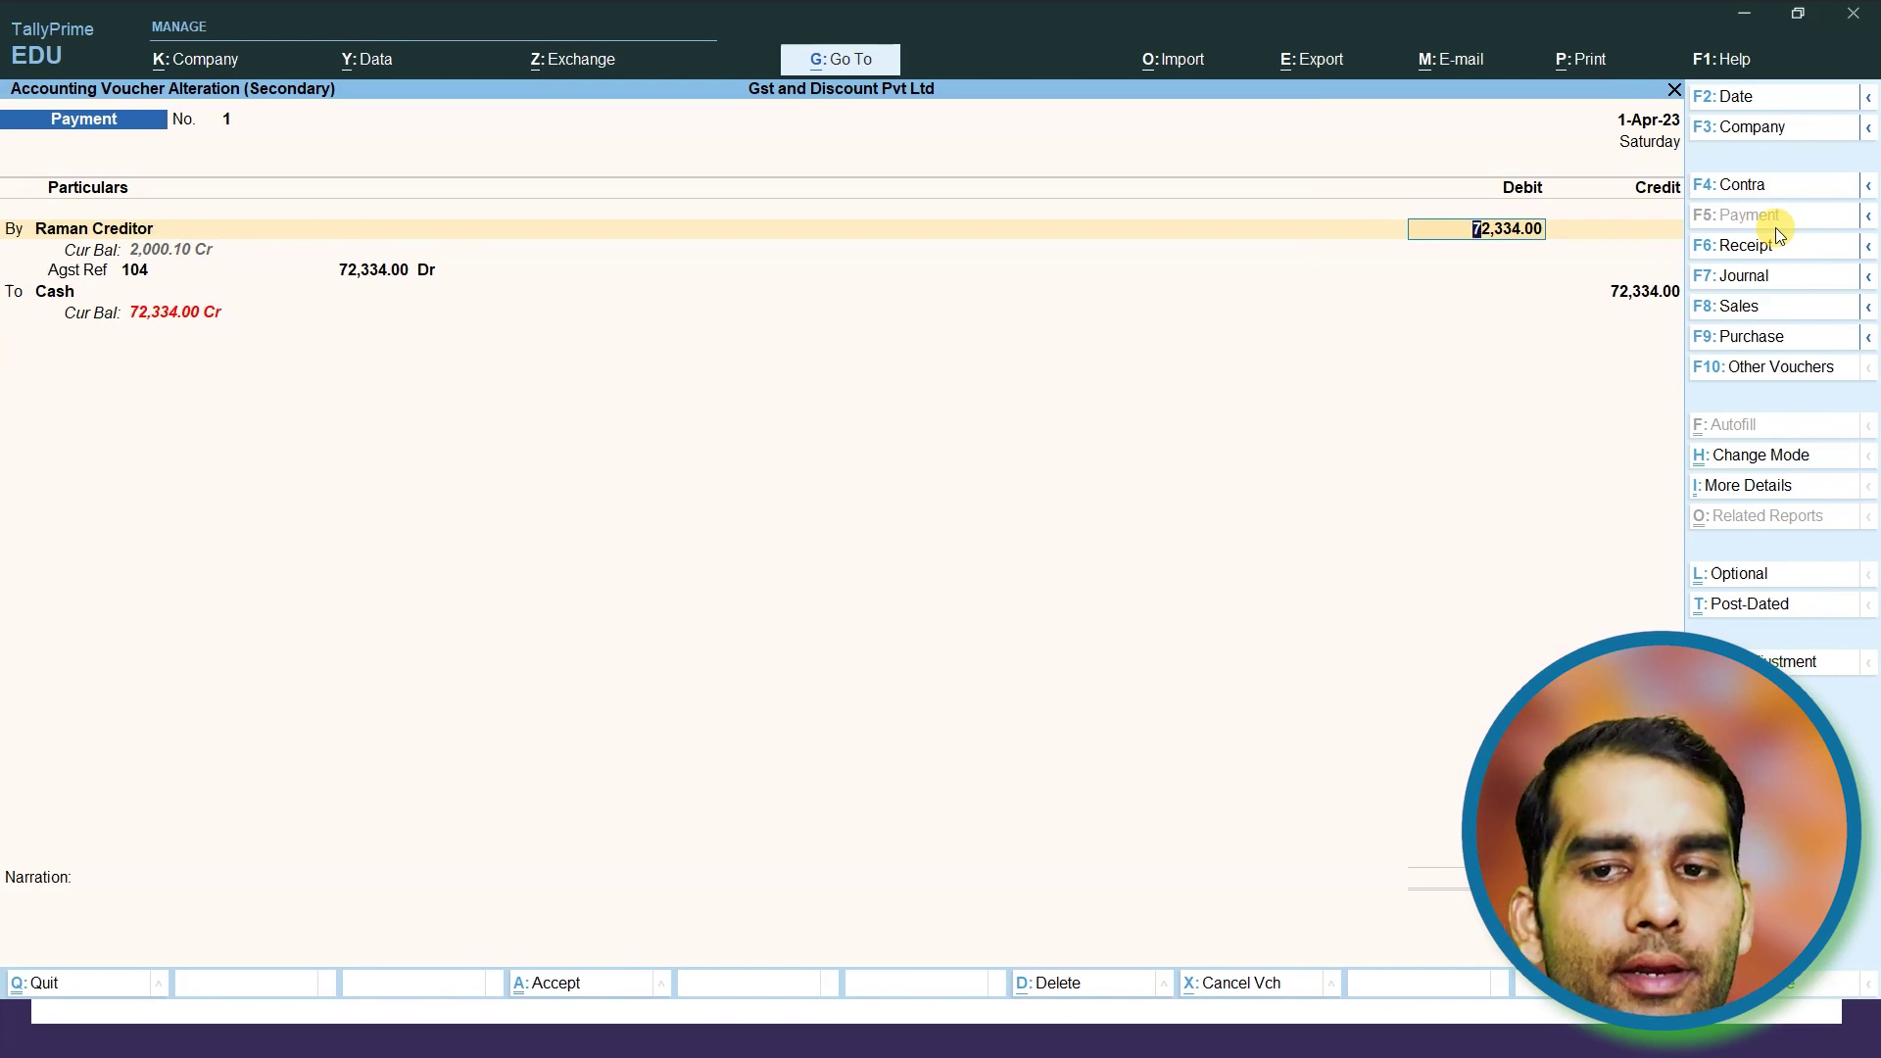
key("BackSpace")
key("Escape")
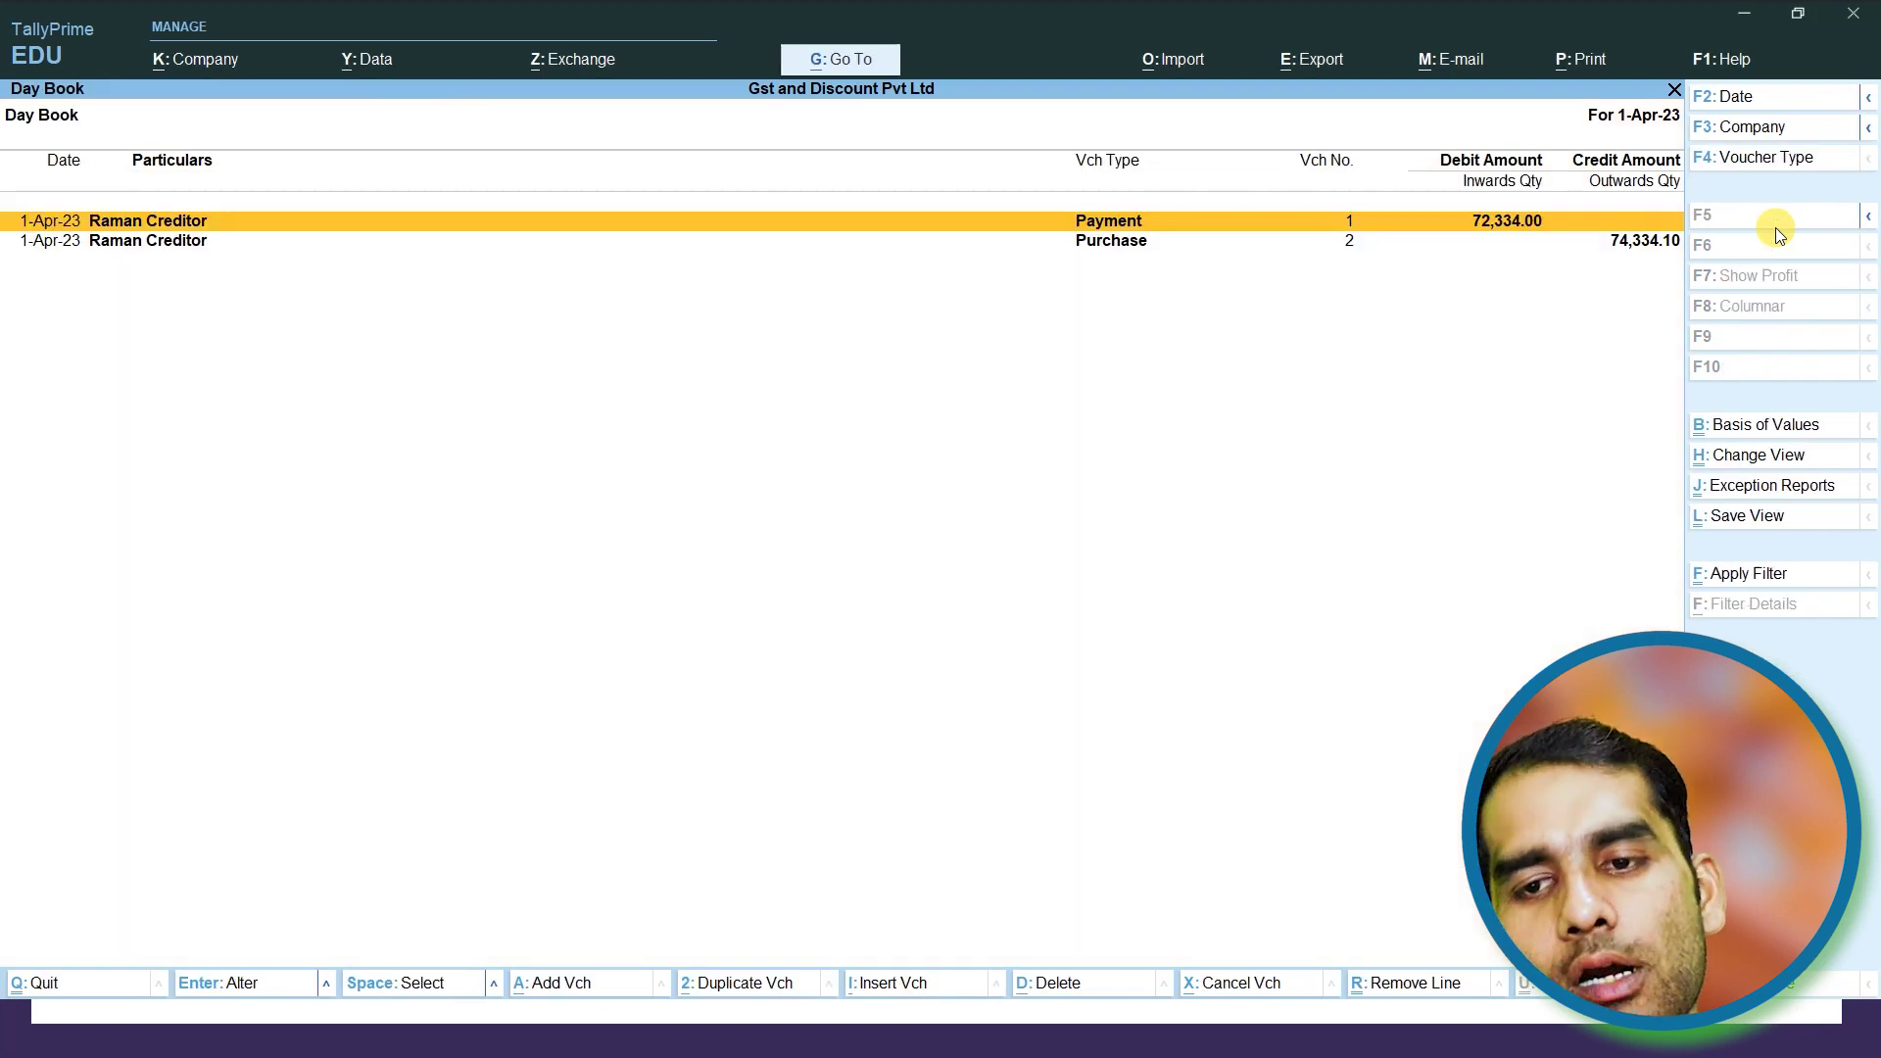
Try to change the debit amount of the creditor's saved payment voucher to 74,334
key("Escape")
key("Return")
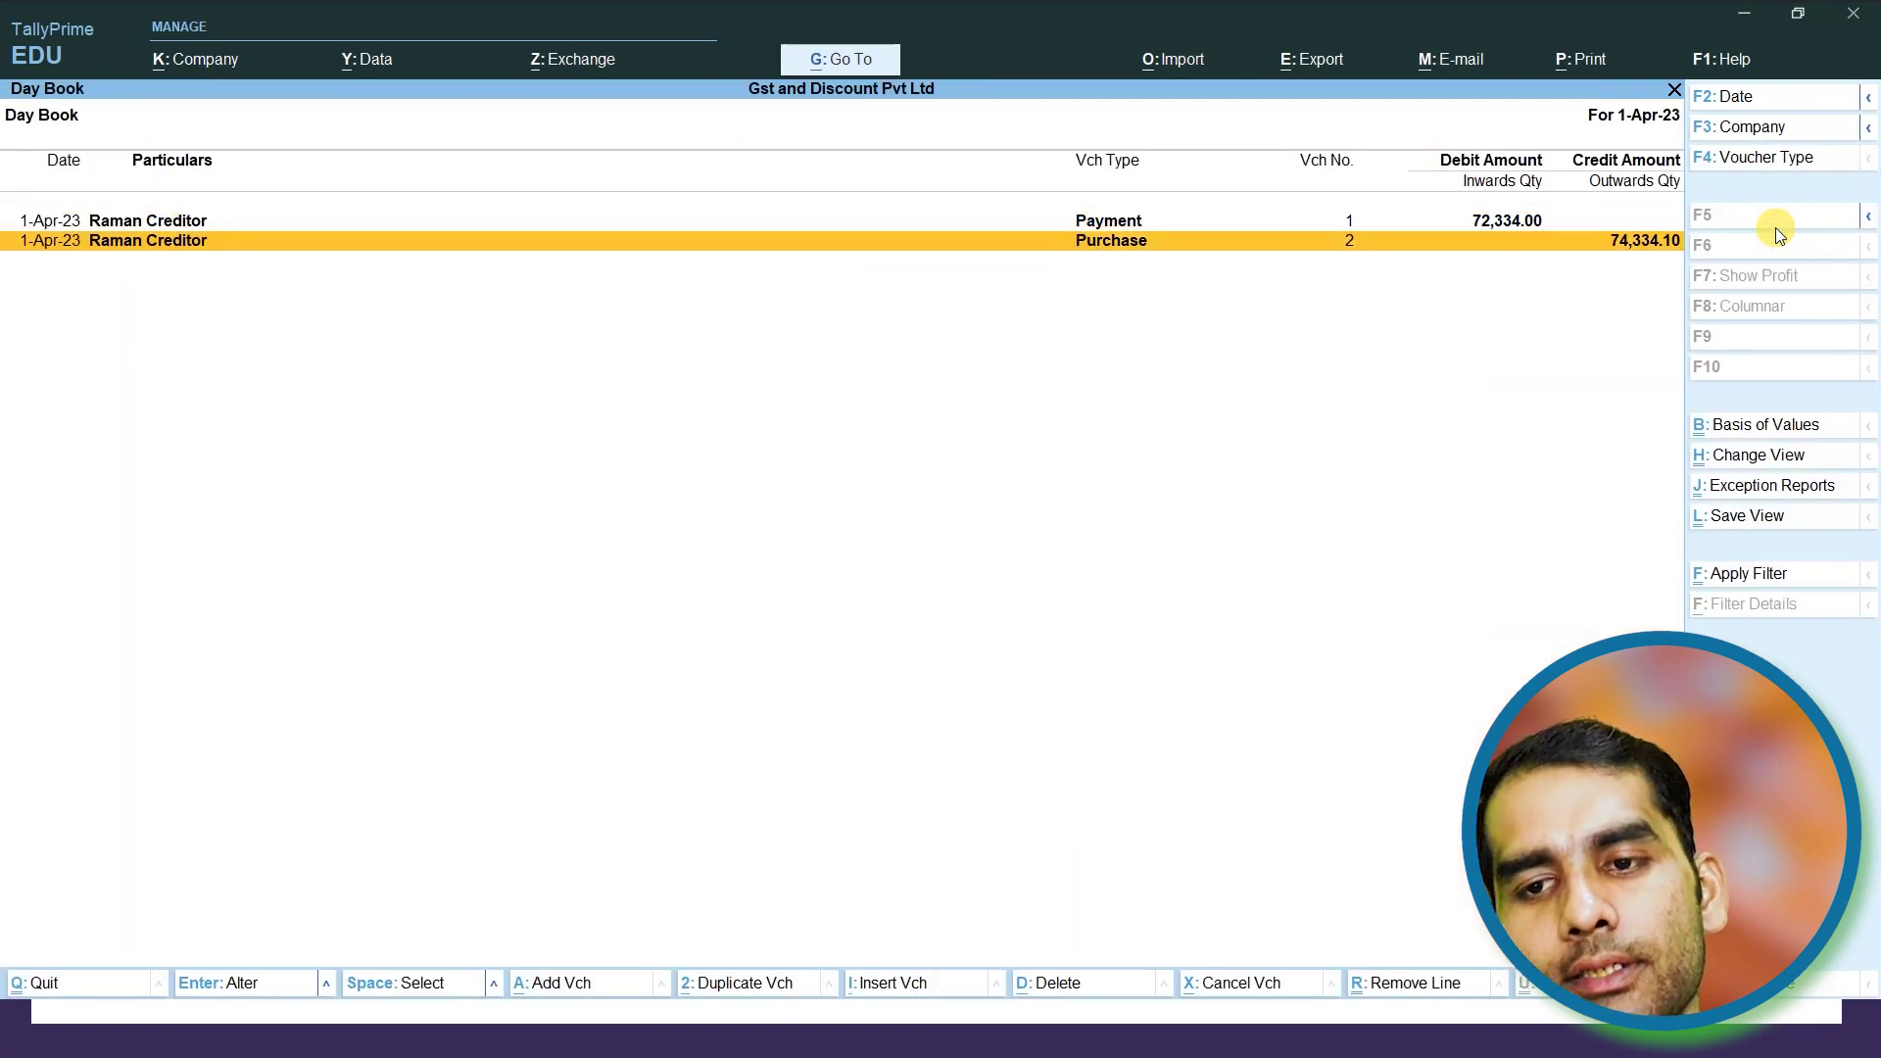
key("Up")
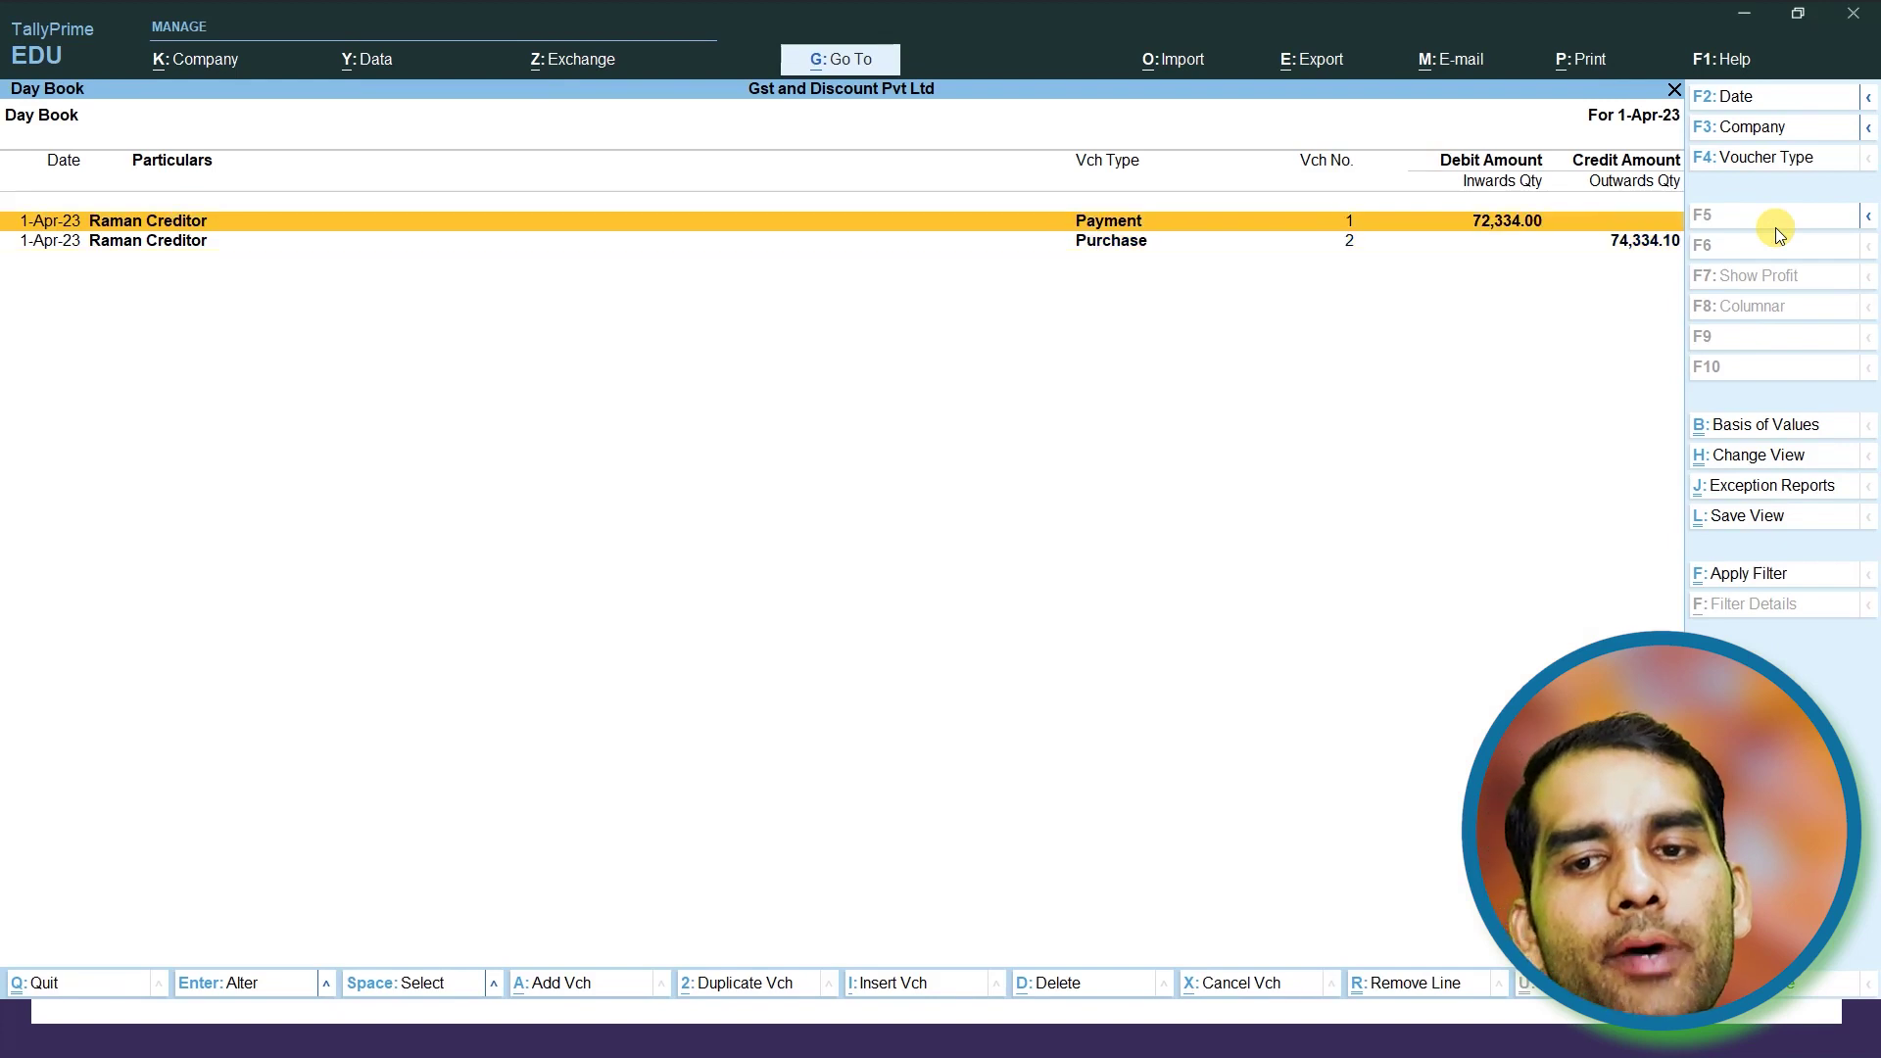
key("Return")
key("Return")
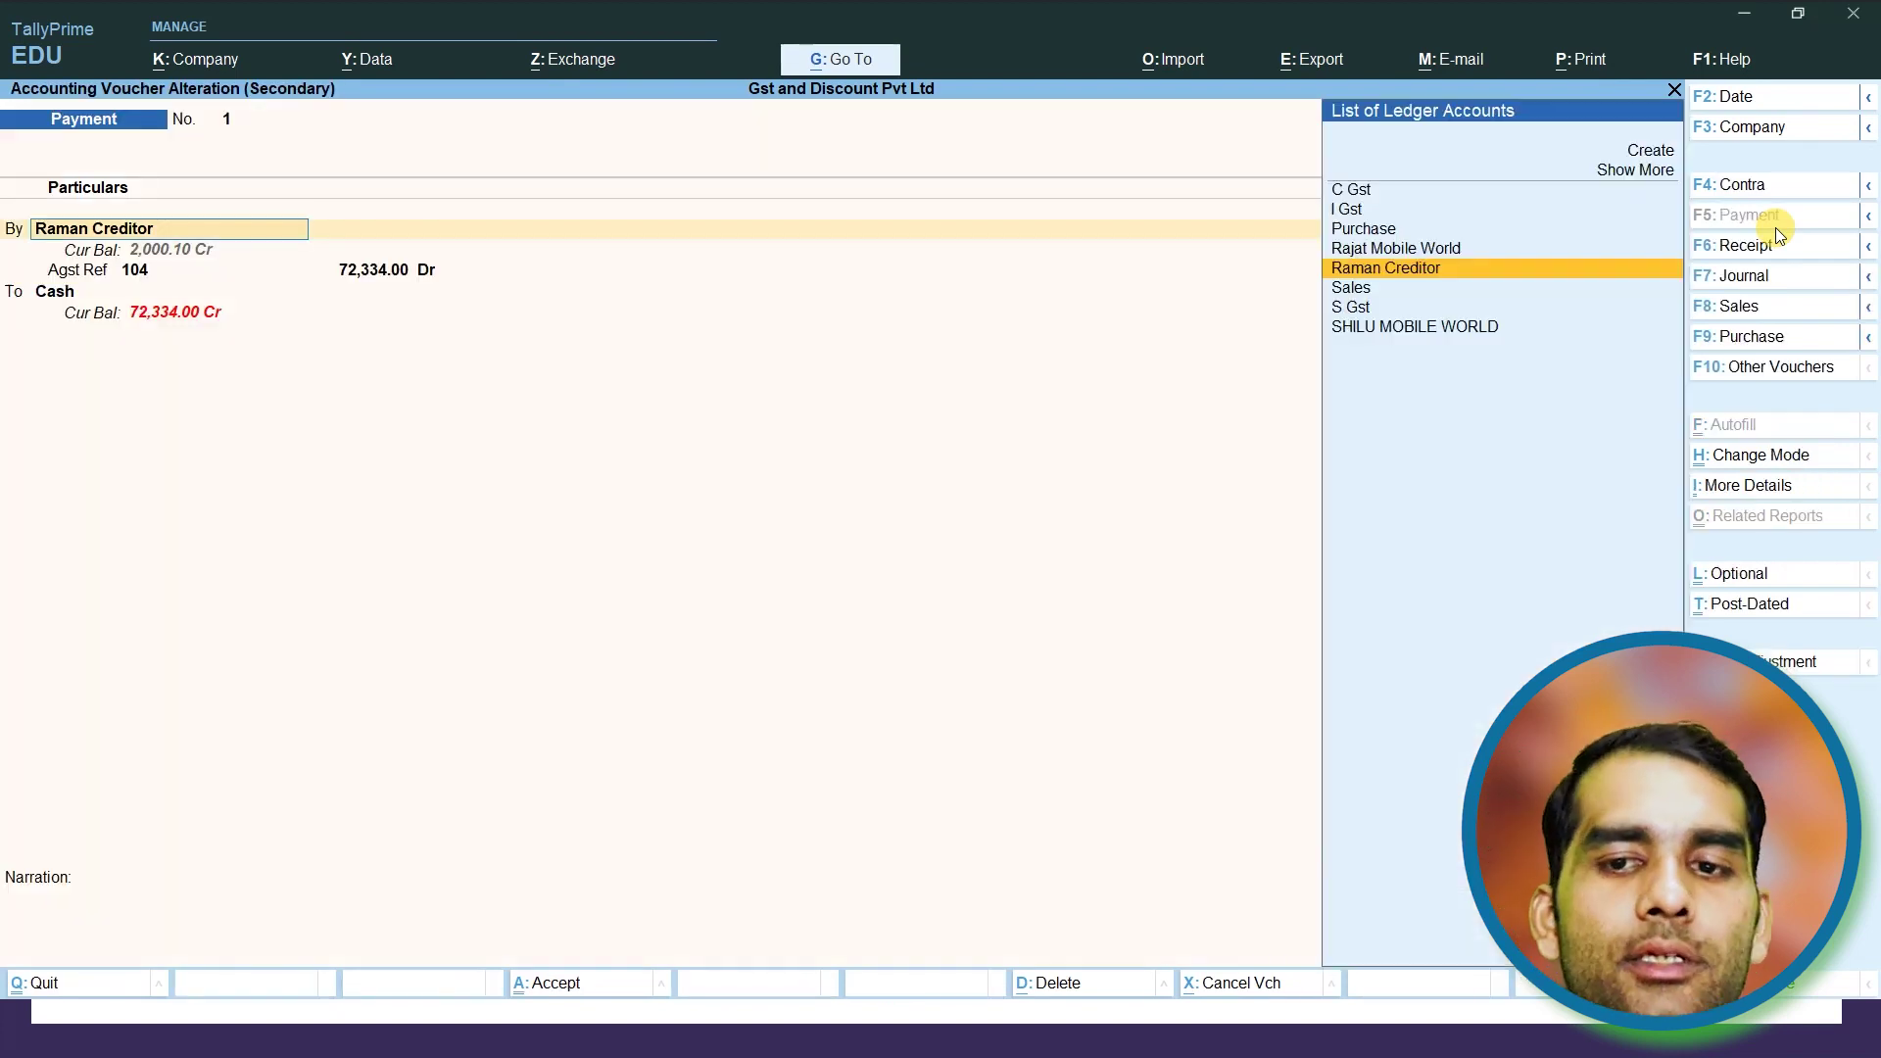
key("Return")
type("74,33")
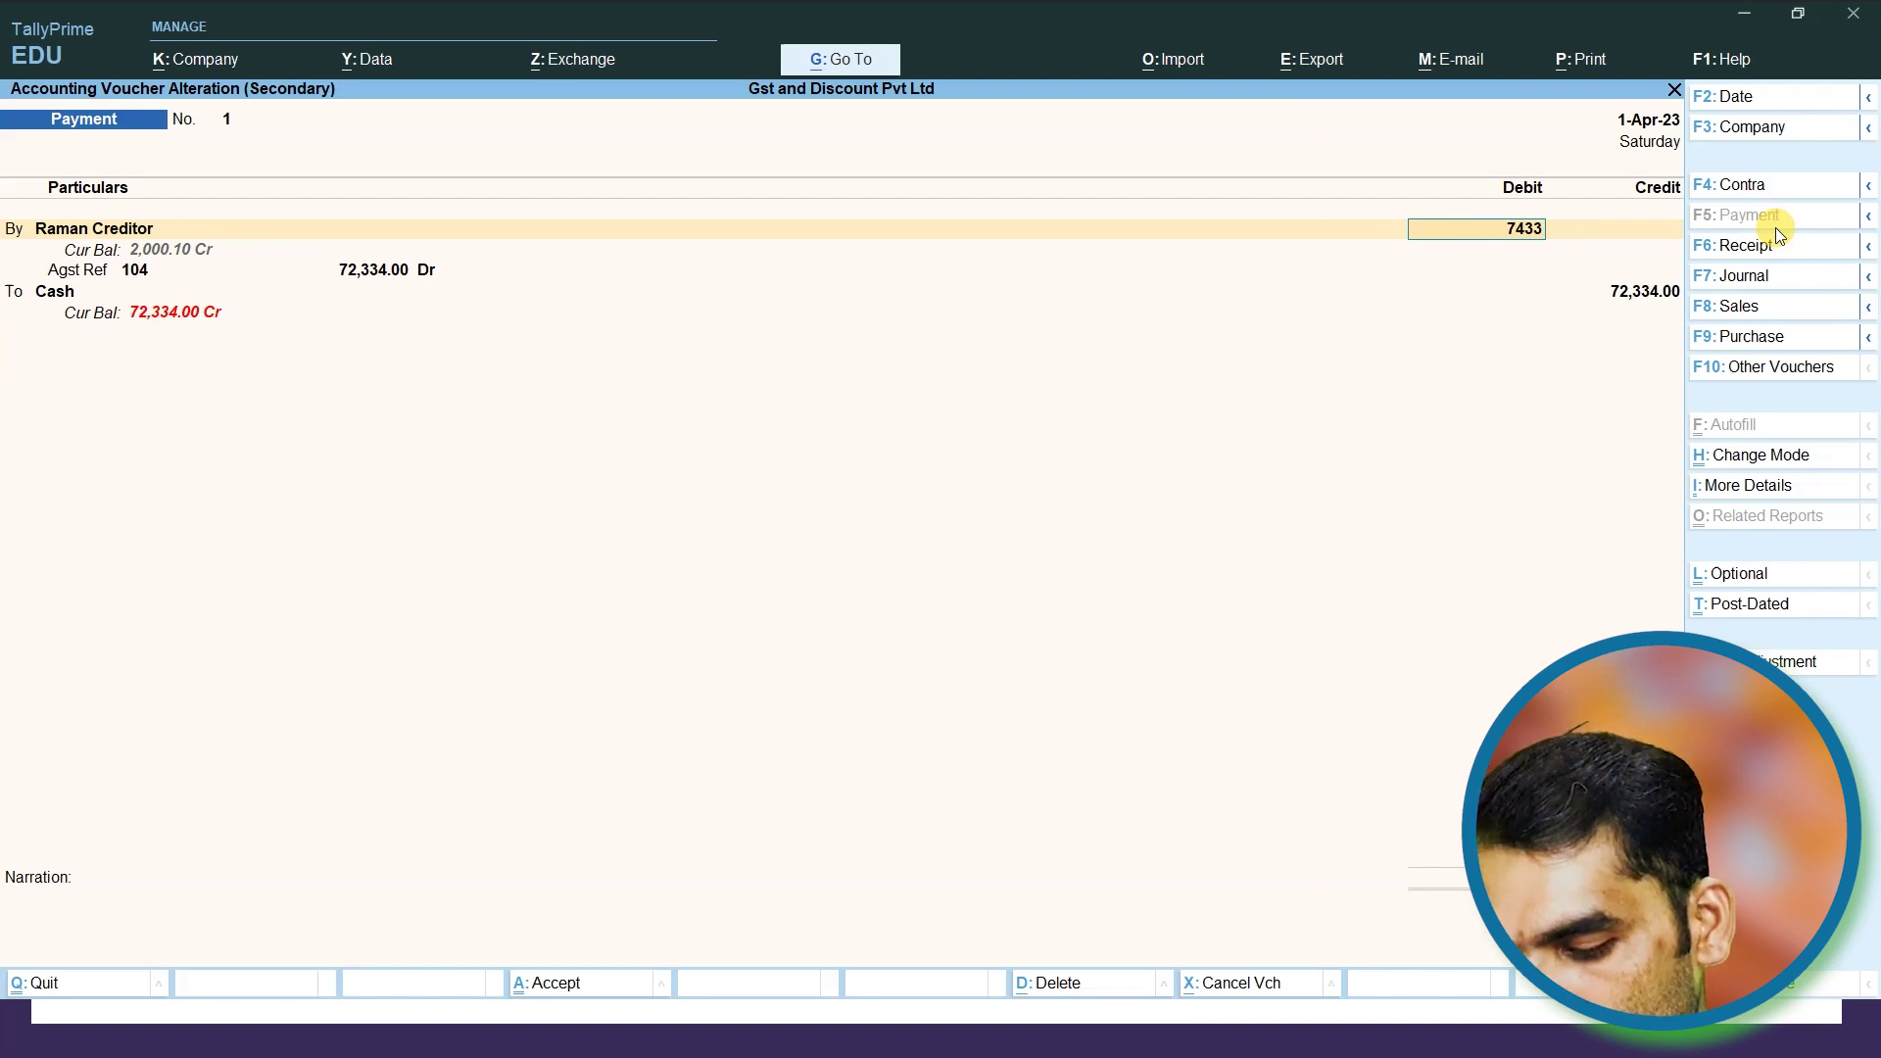
type("4")
key("Return")
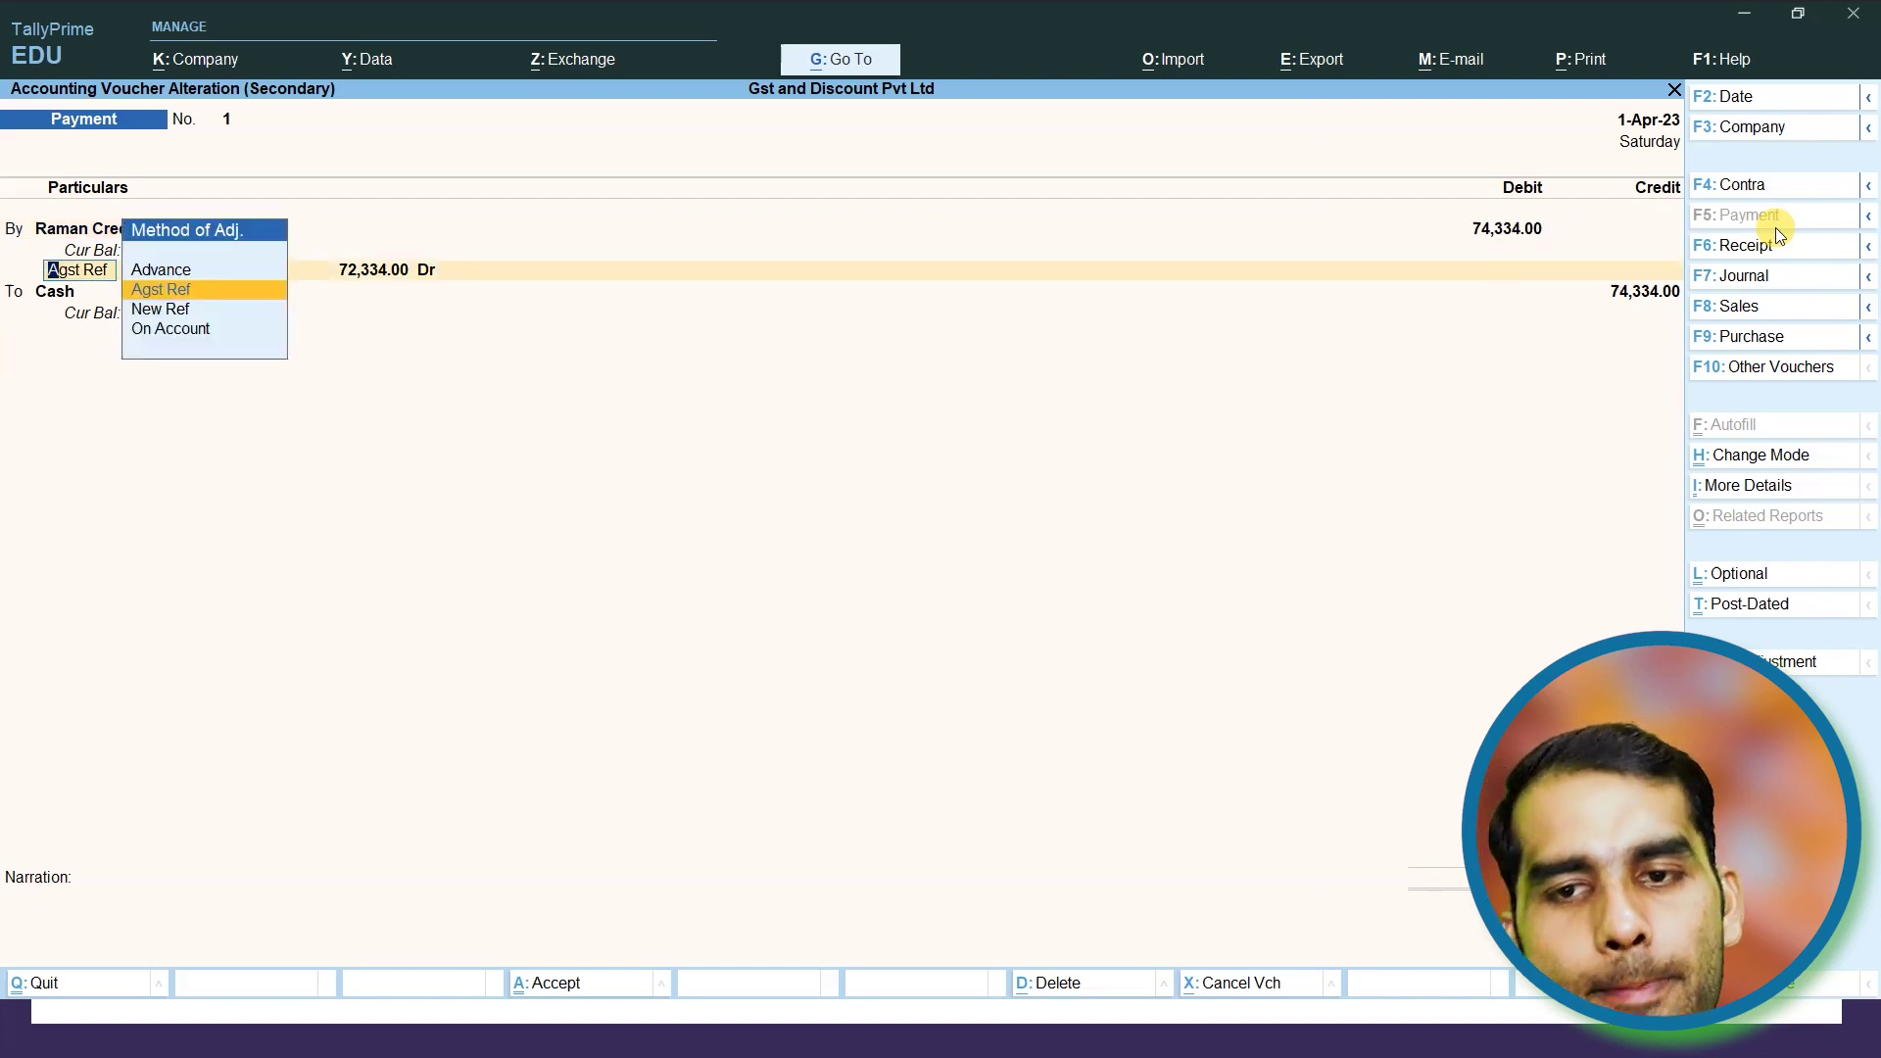
Try to allocate the altered payment against the creditor's pending bill, leaving the voucher unsaved
key("Return")
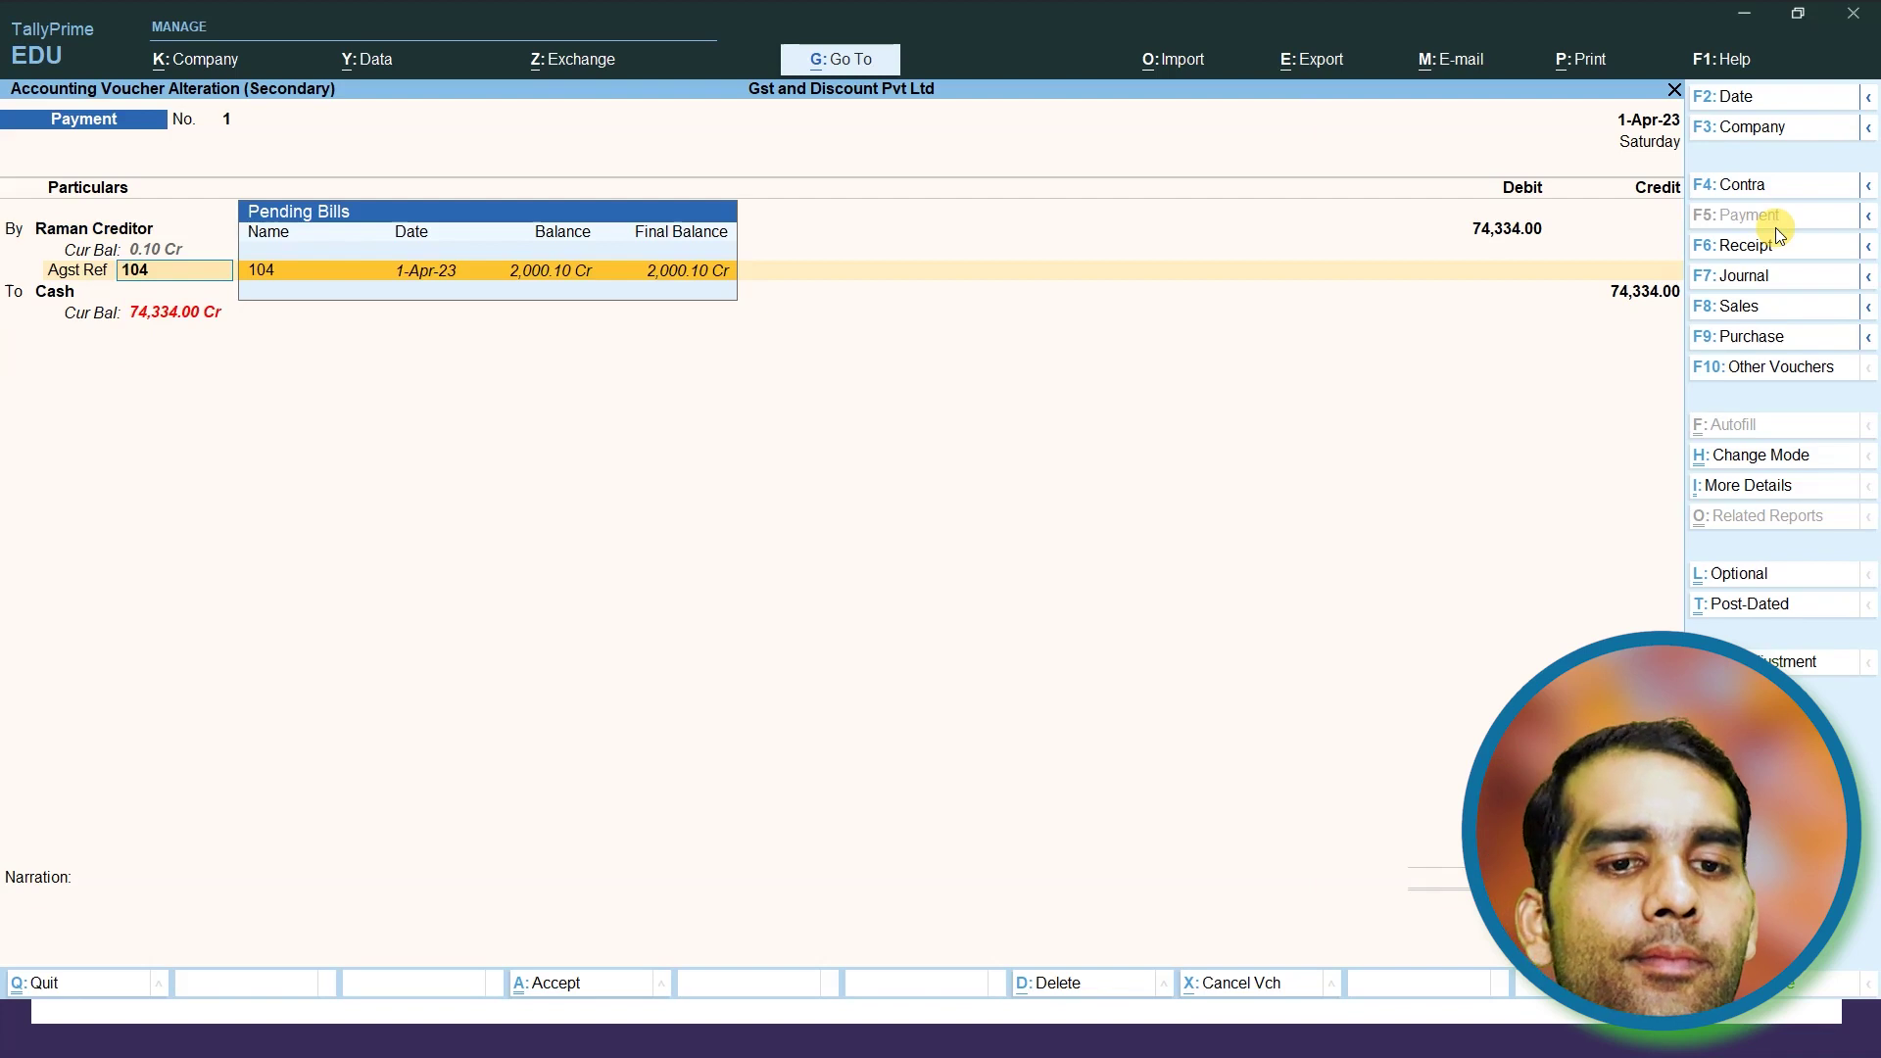
key("Return")
key("Return")
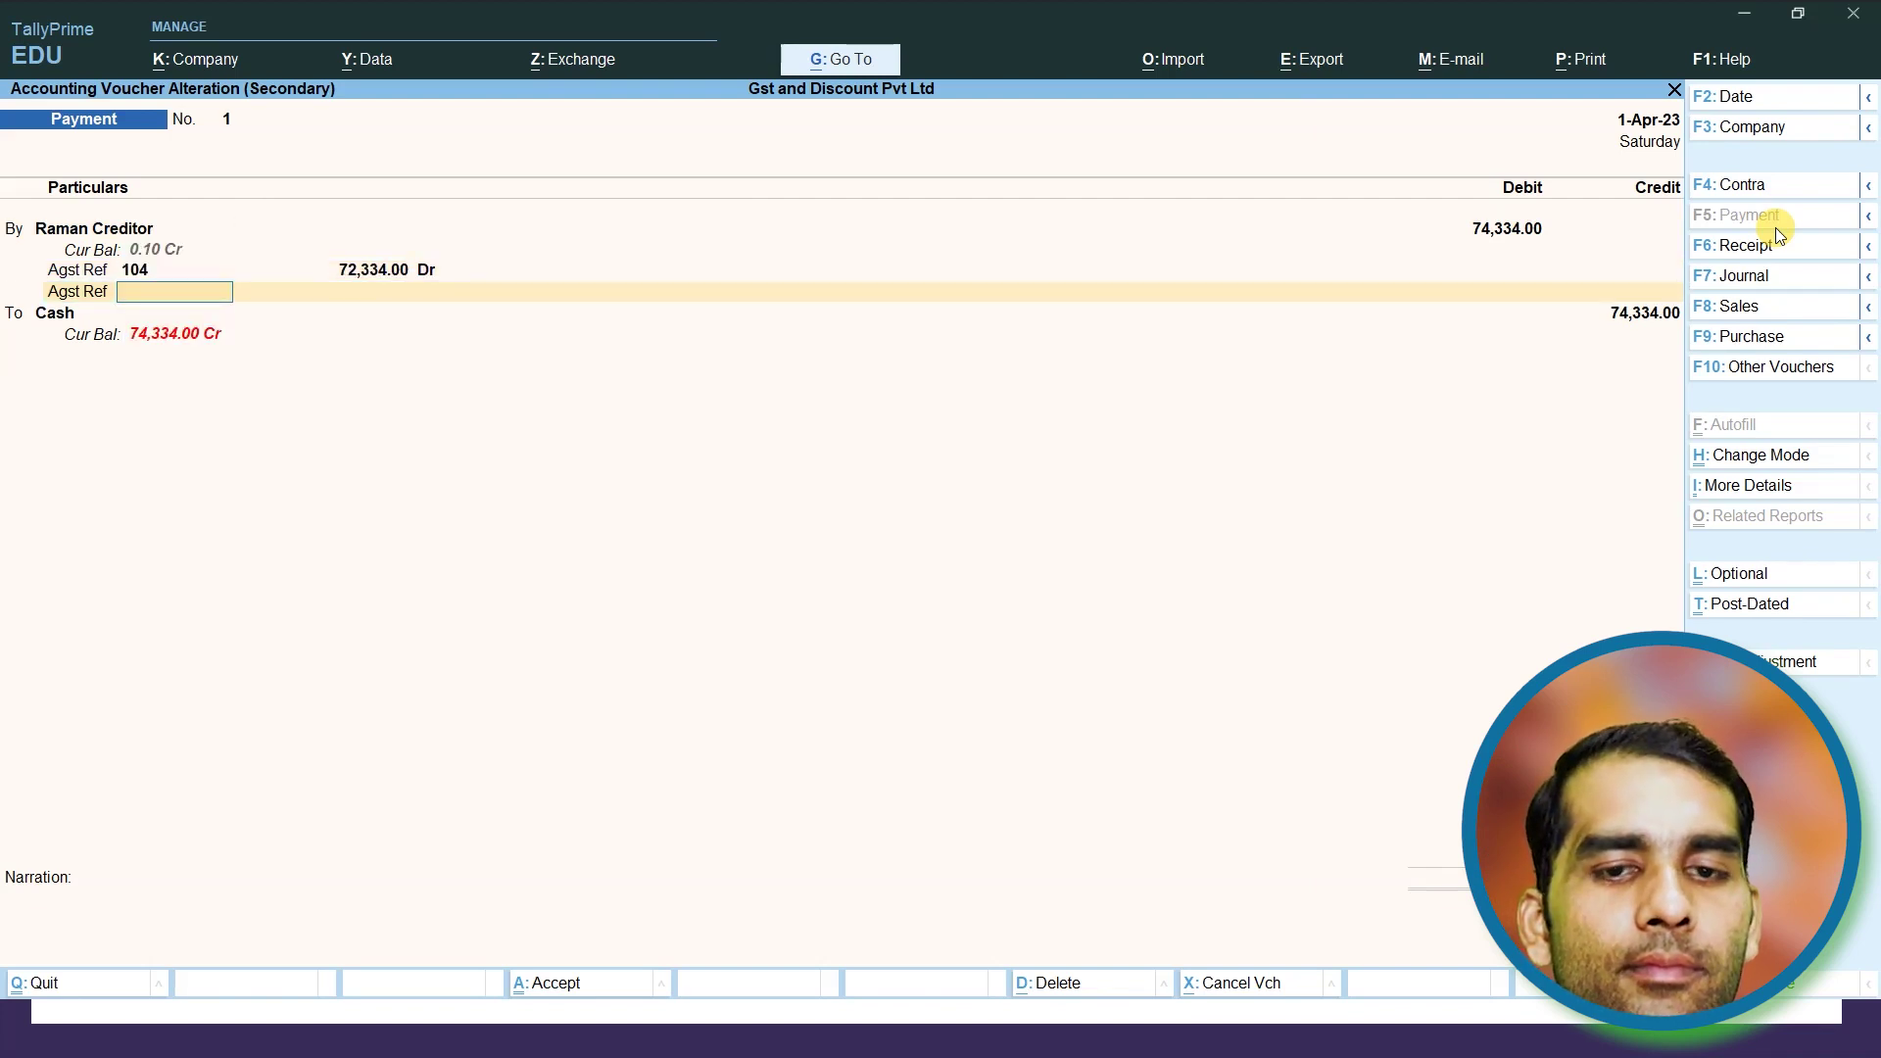
key("ctrl+a")
key("Escape")
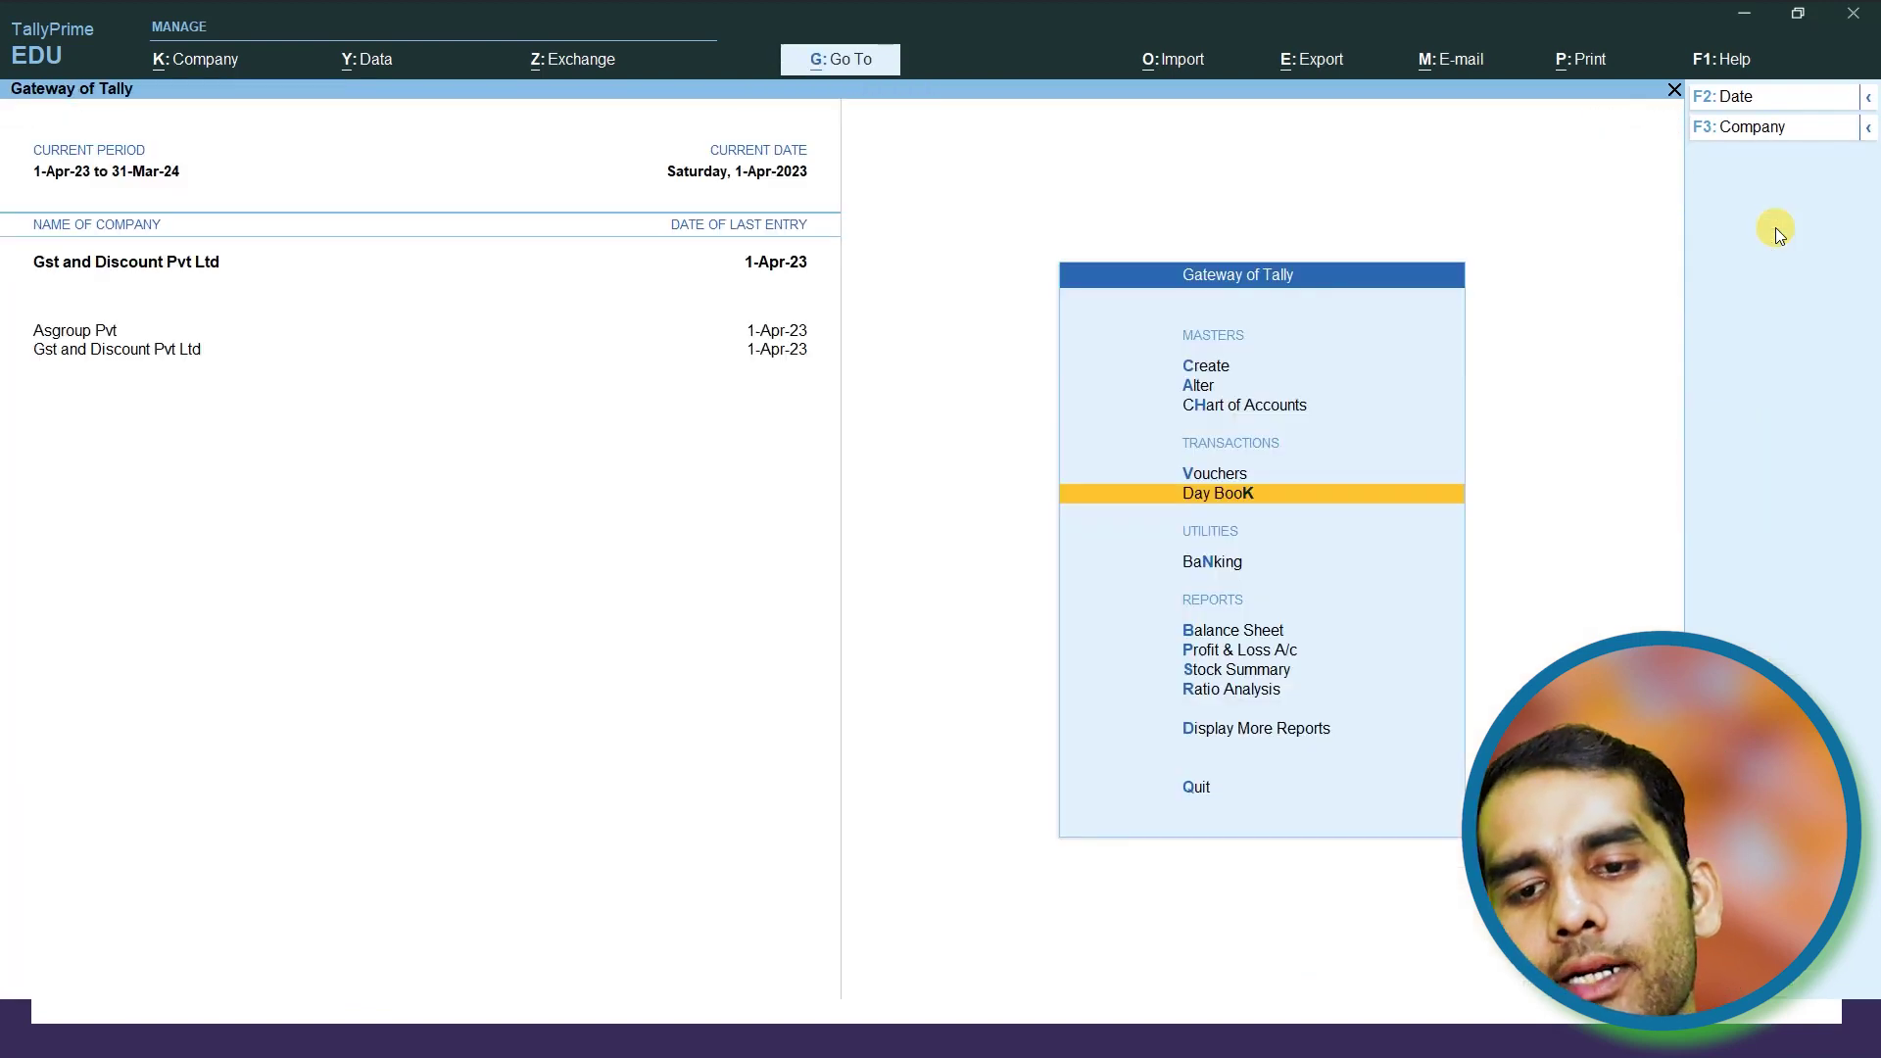
Delete the creditor's 72,334 payment voucher from the Day Book
key("Return")
key("Return")
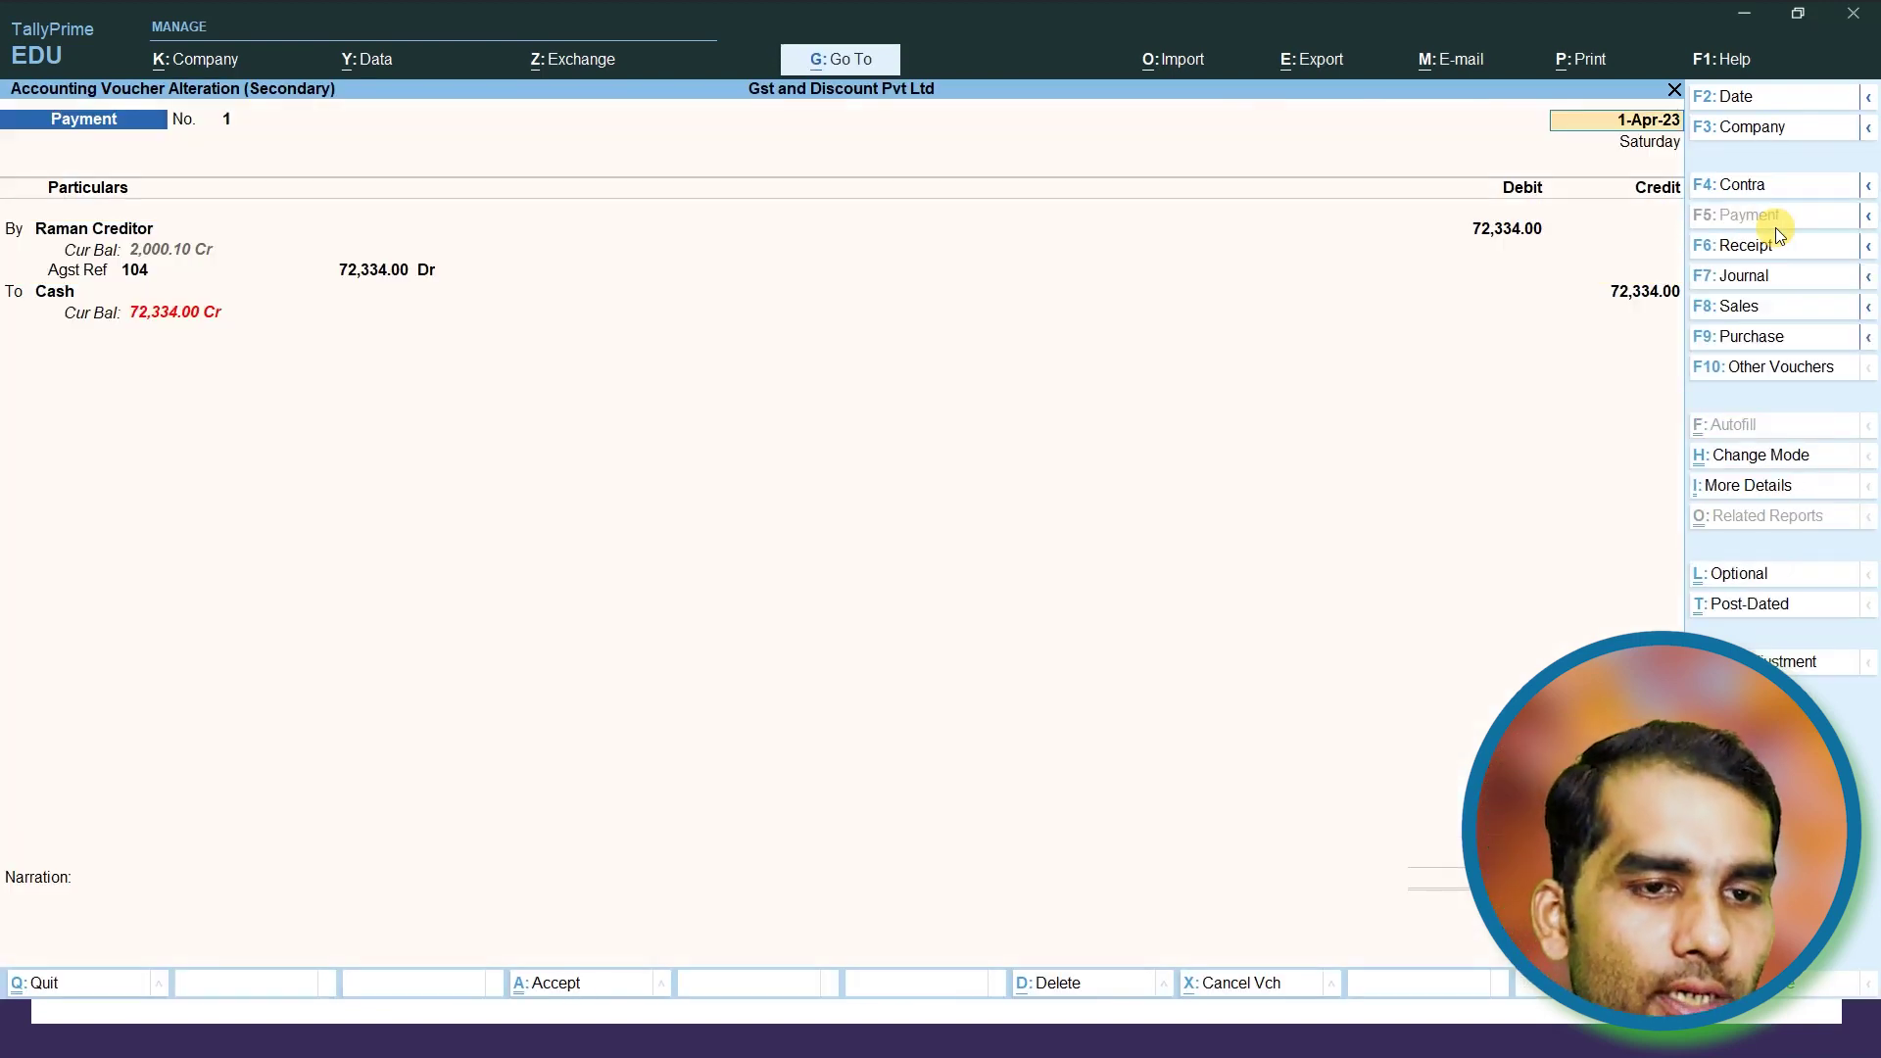
key("alt")
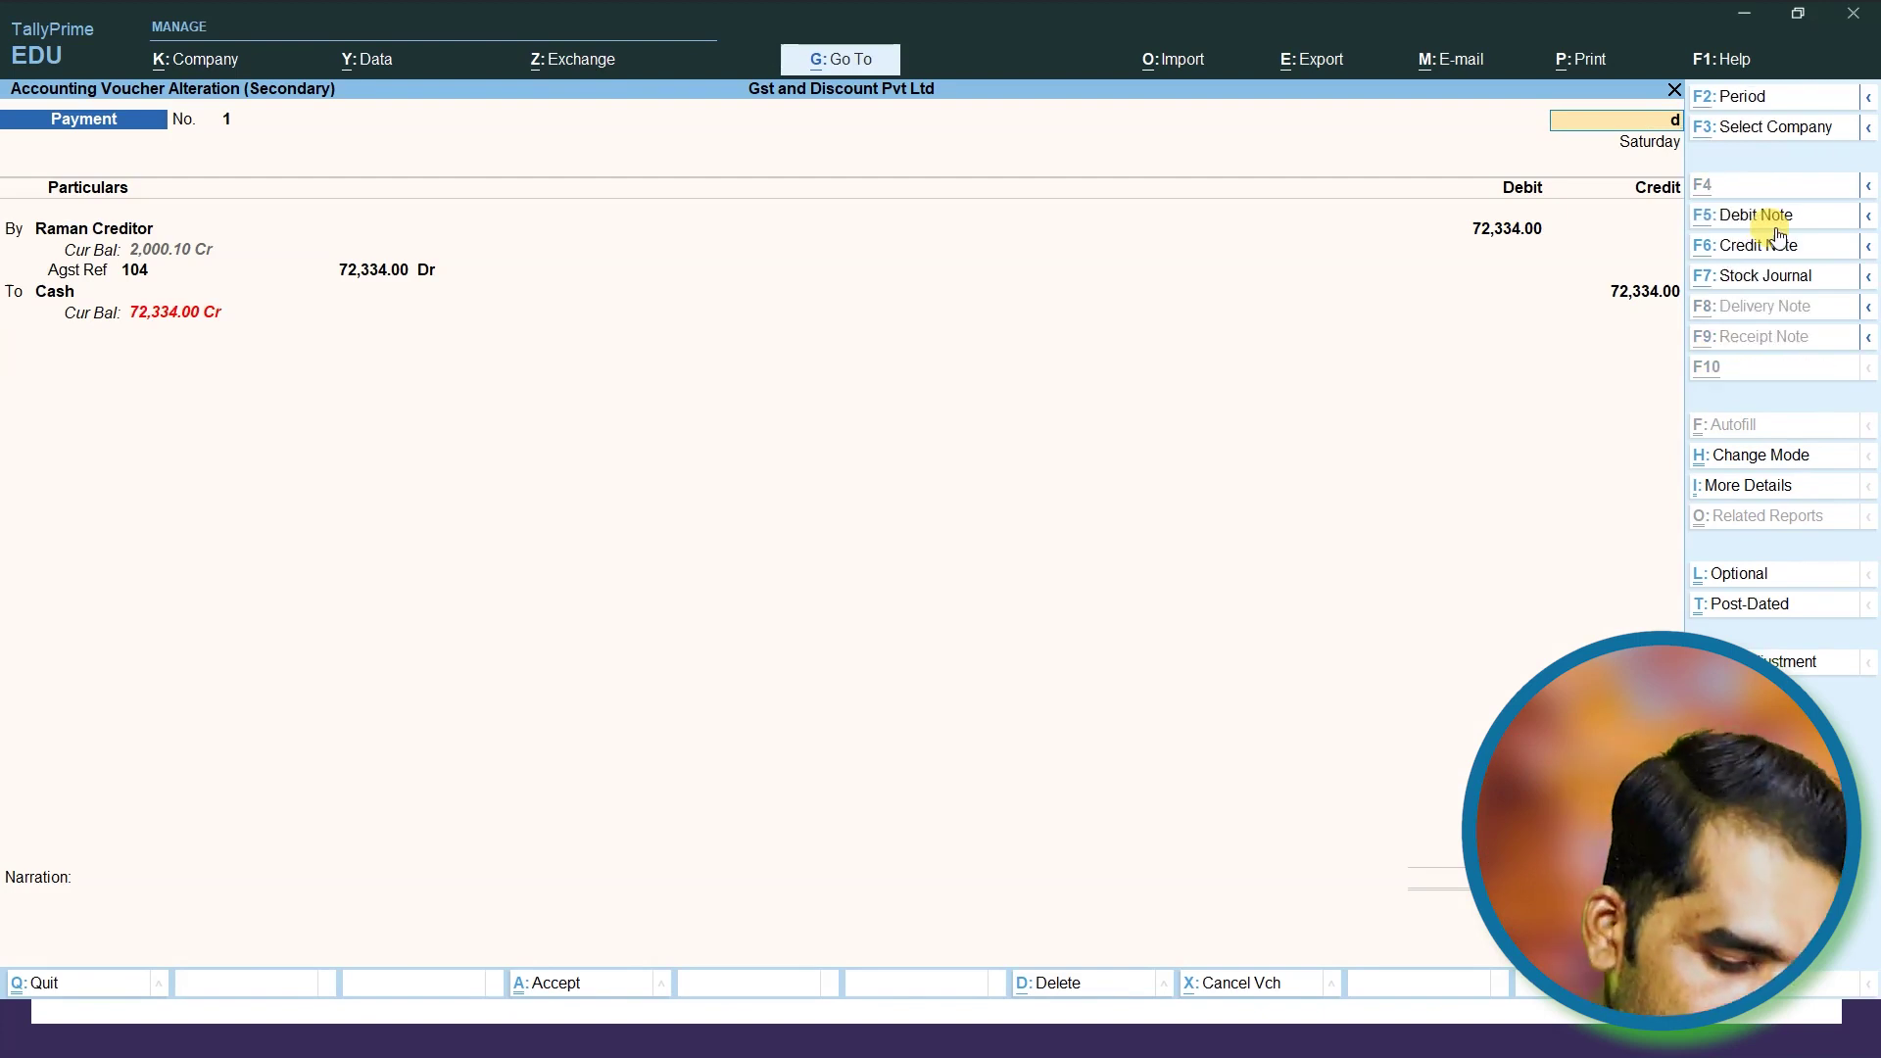
key("alt+d")
key("y")
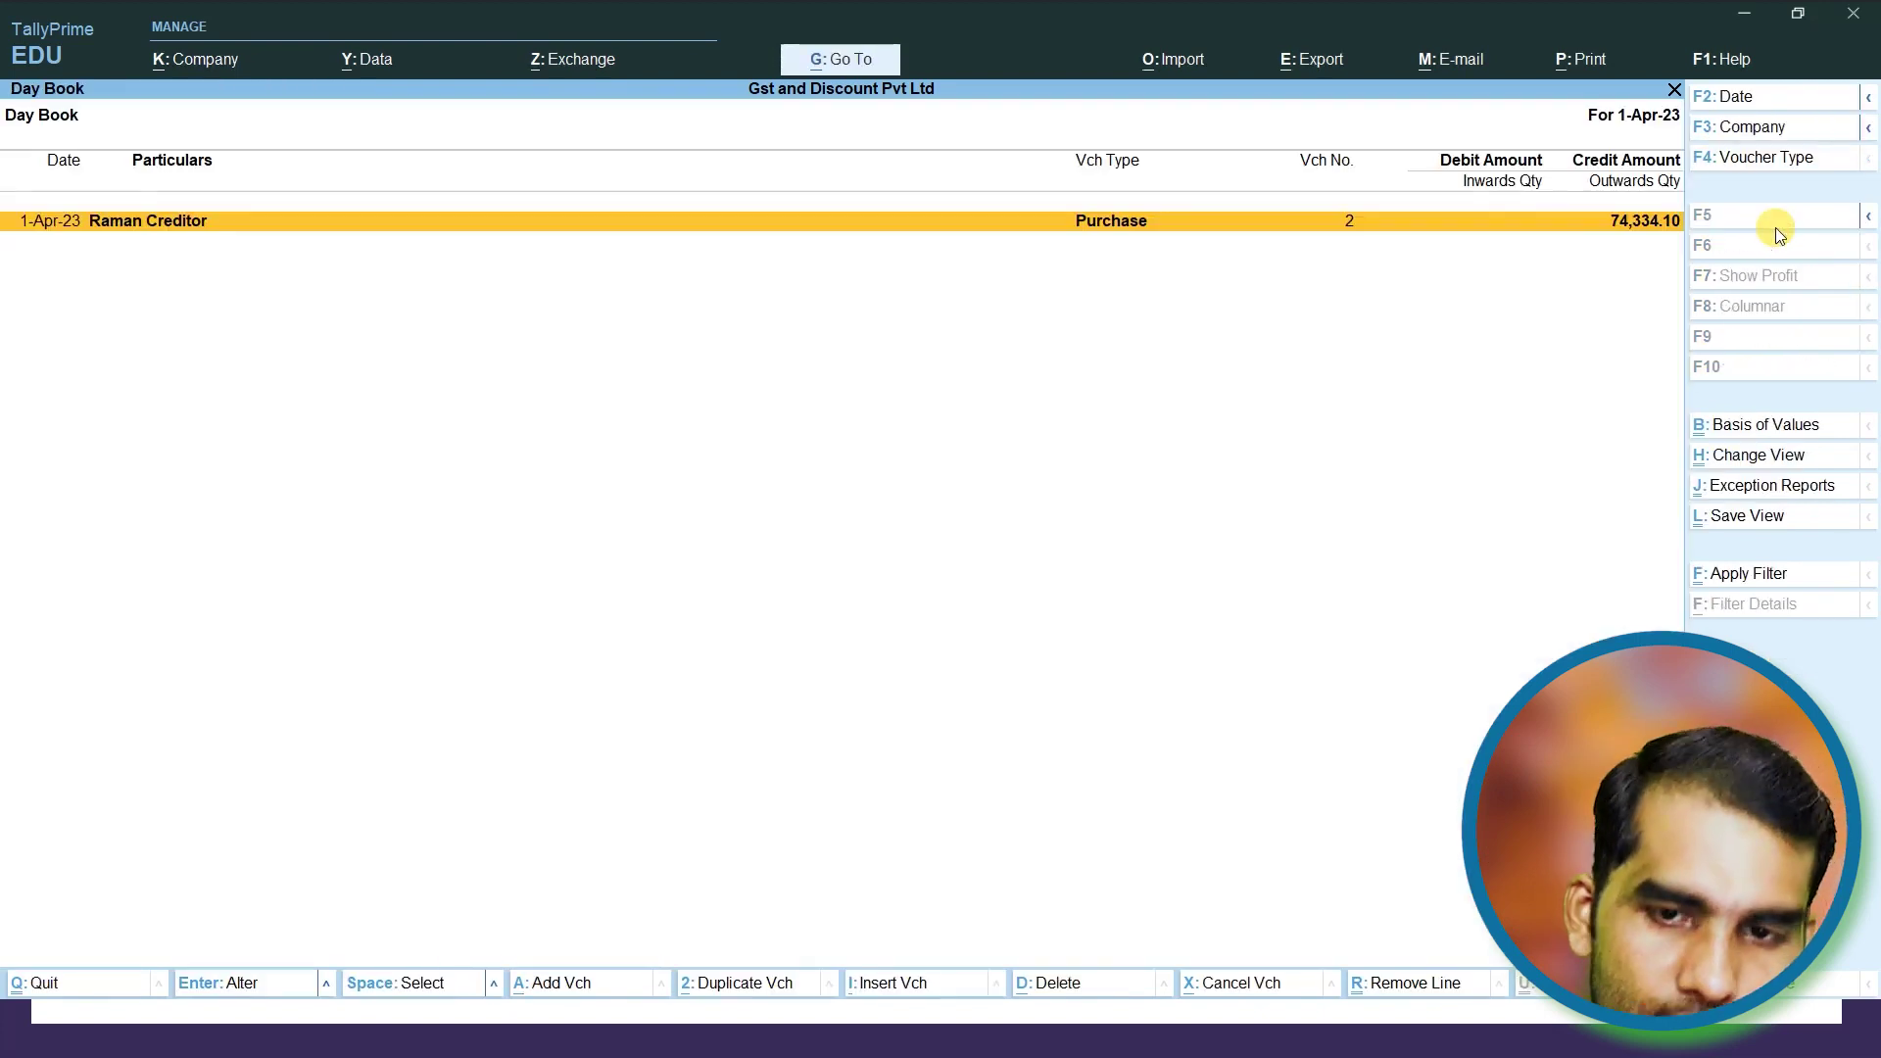
Start a new payment voucher debiting the creditor's ledger with 74,334.10
key("Escape")
key("Up")
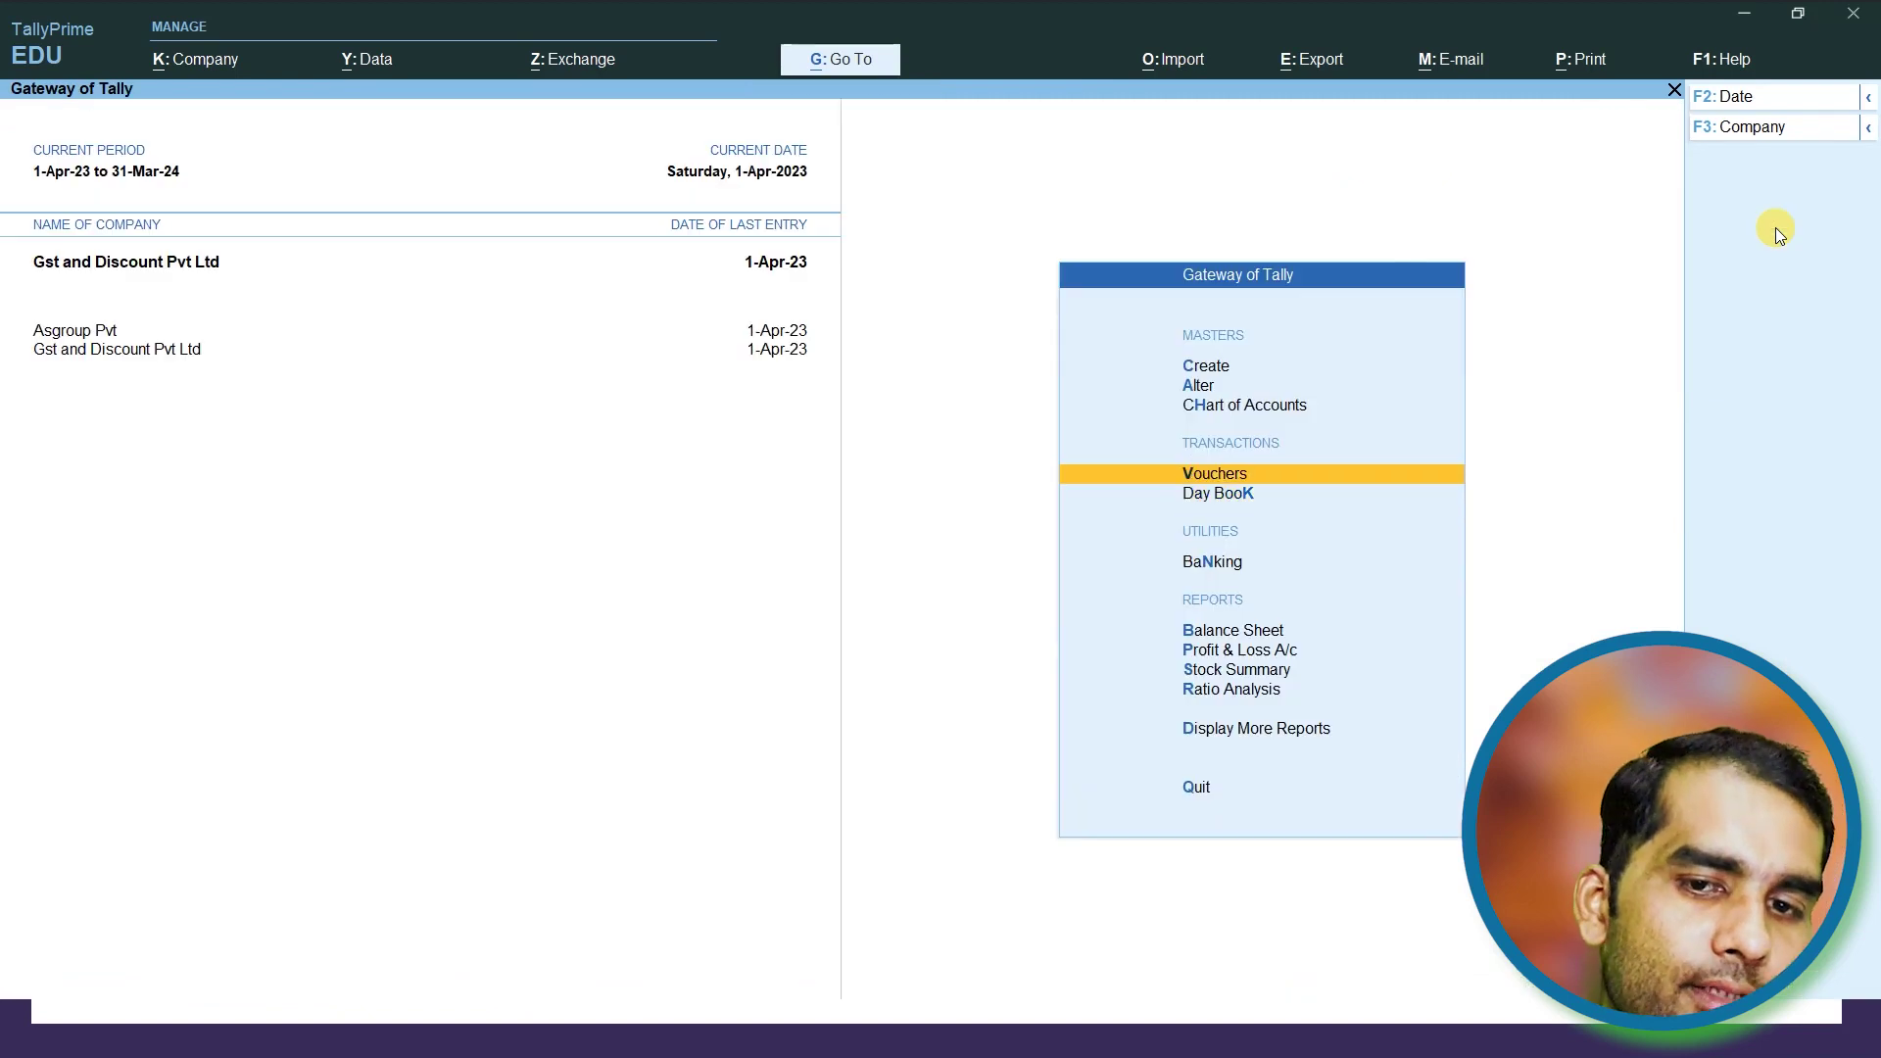
key("Return")
key("Down")
key("Down")
key("Down")
key("Down")
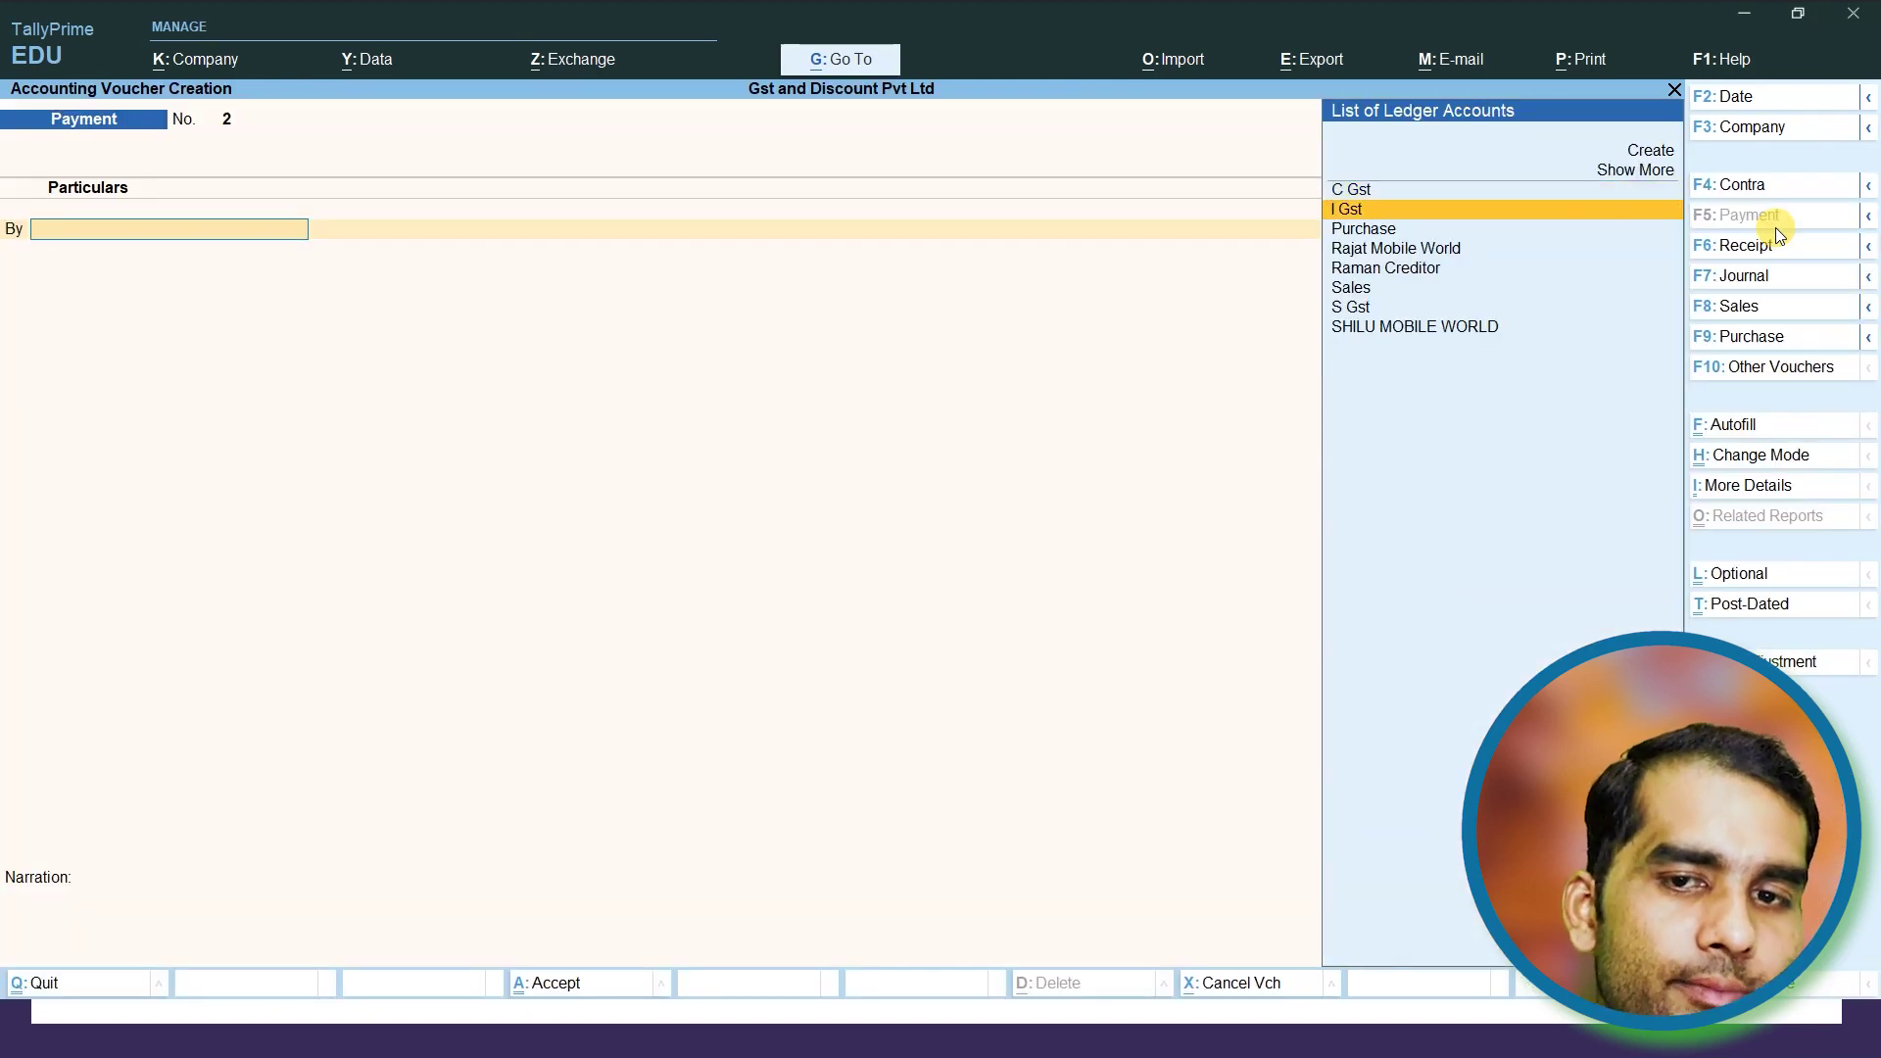
key("Return")
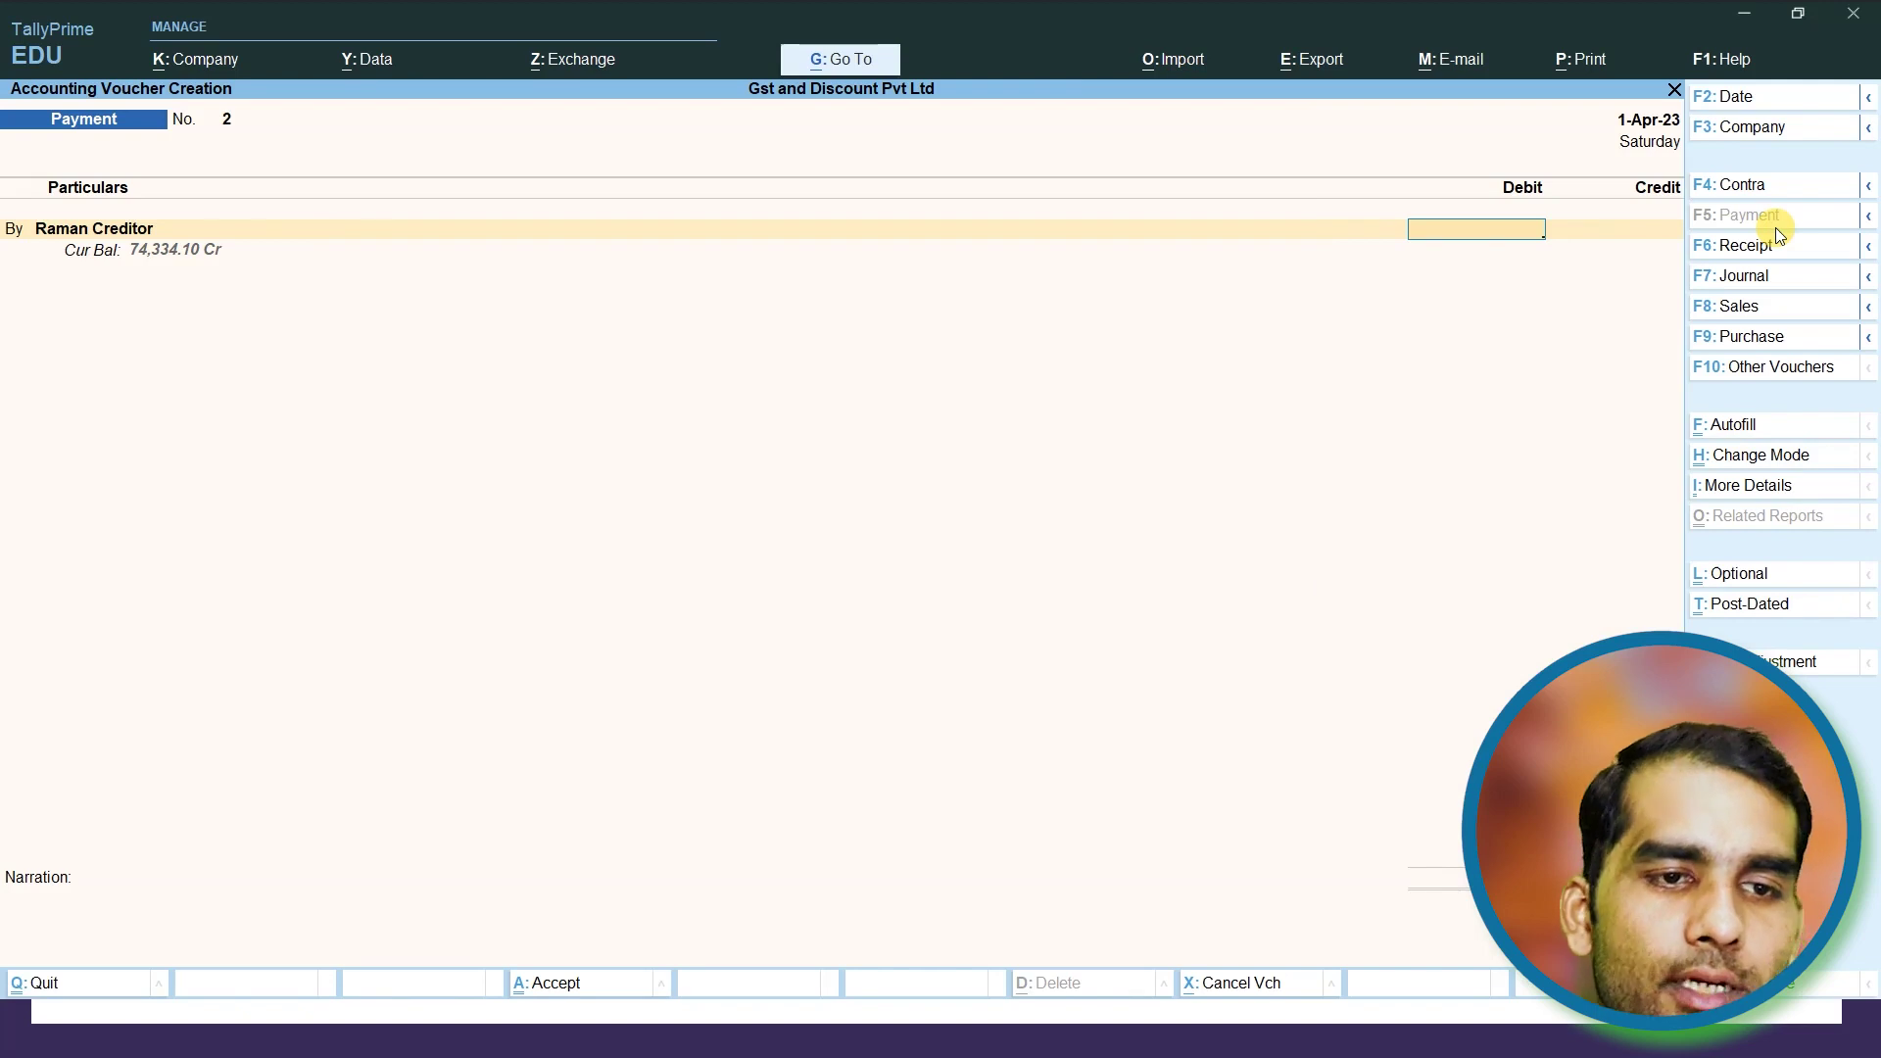
type("74")
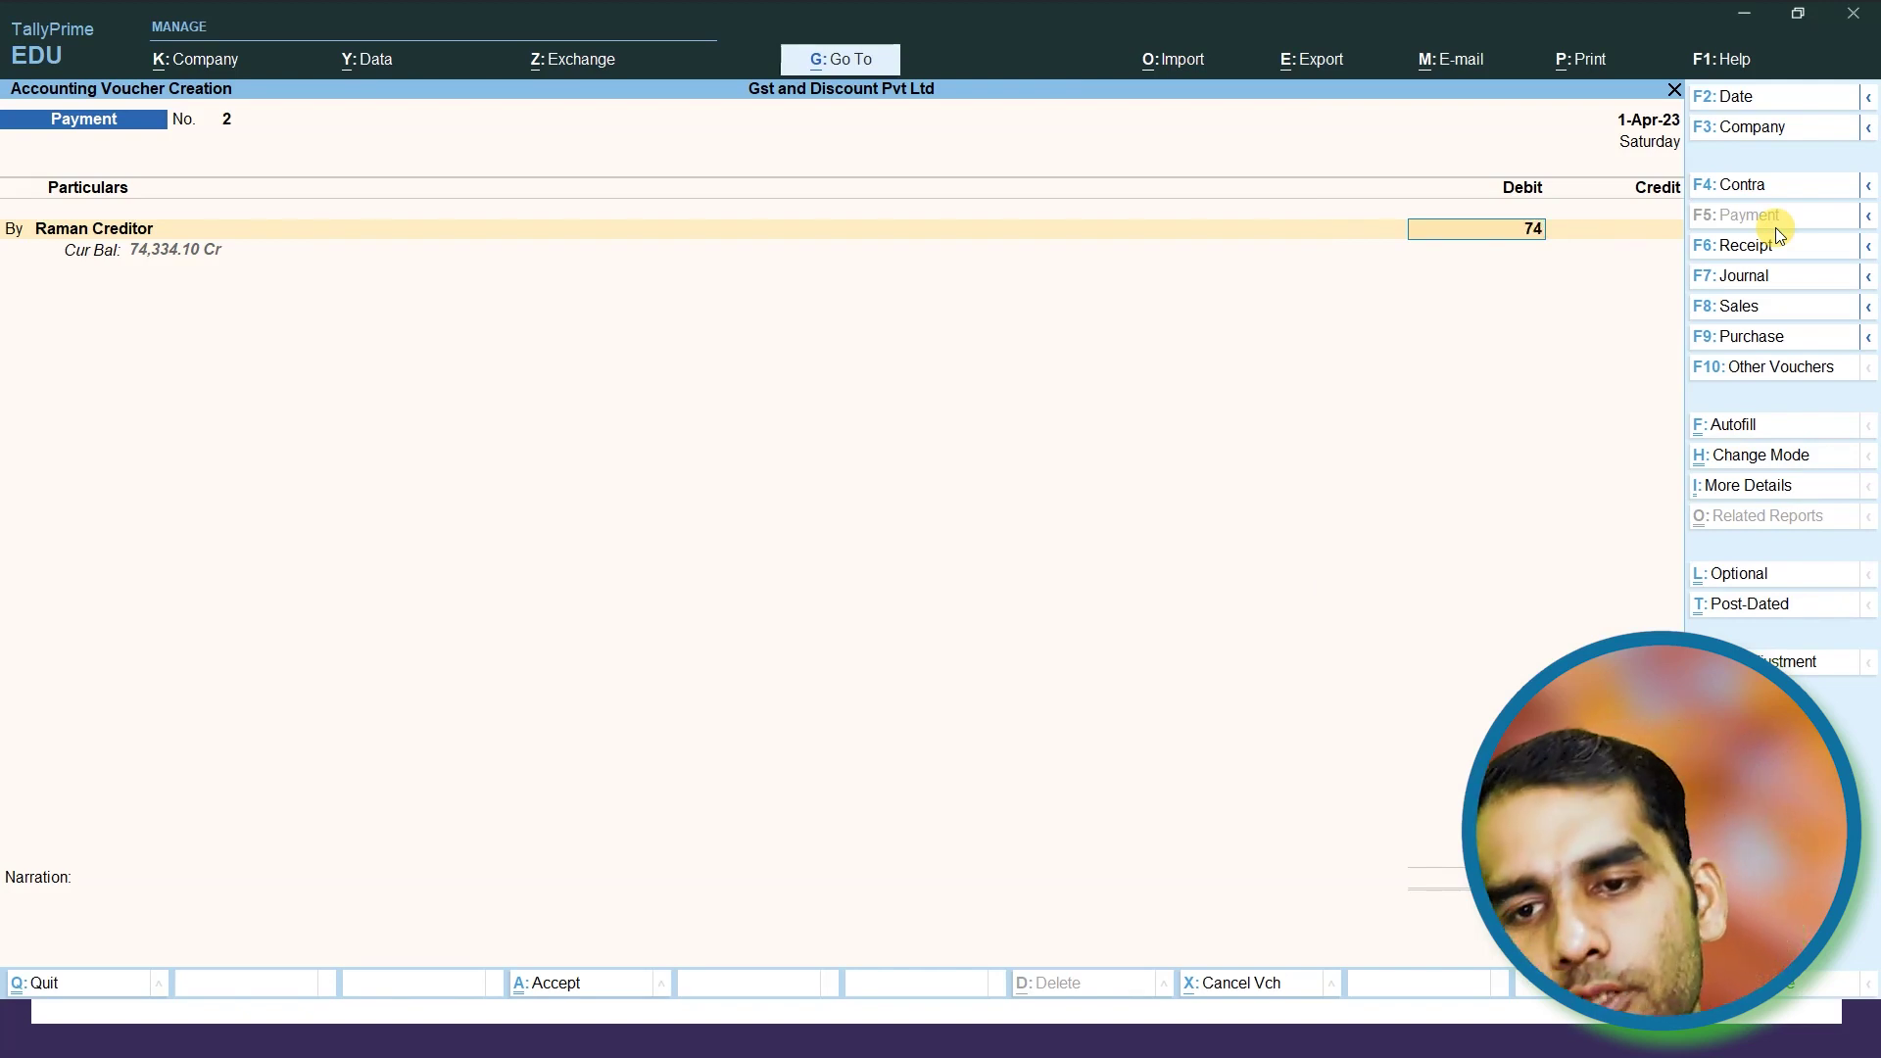
type("33")
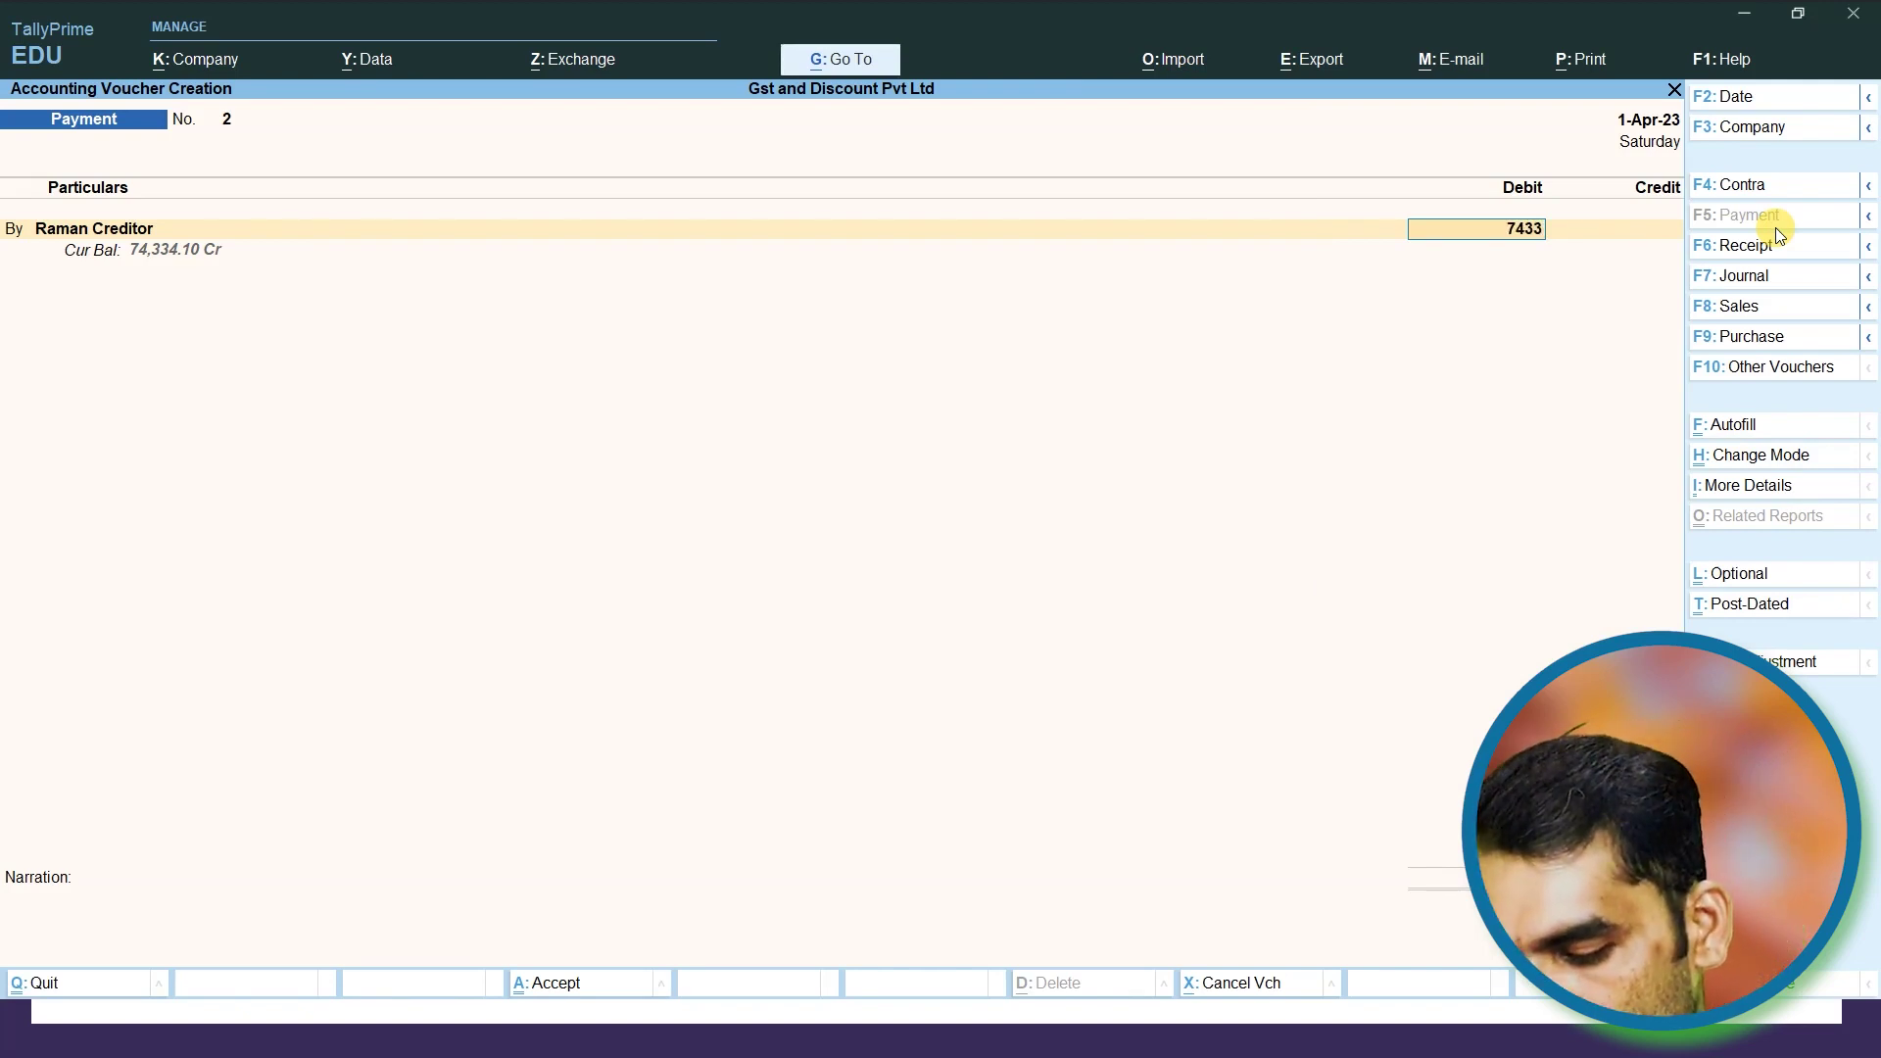
type("4.10")
key("Return")
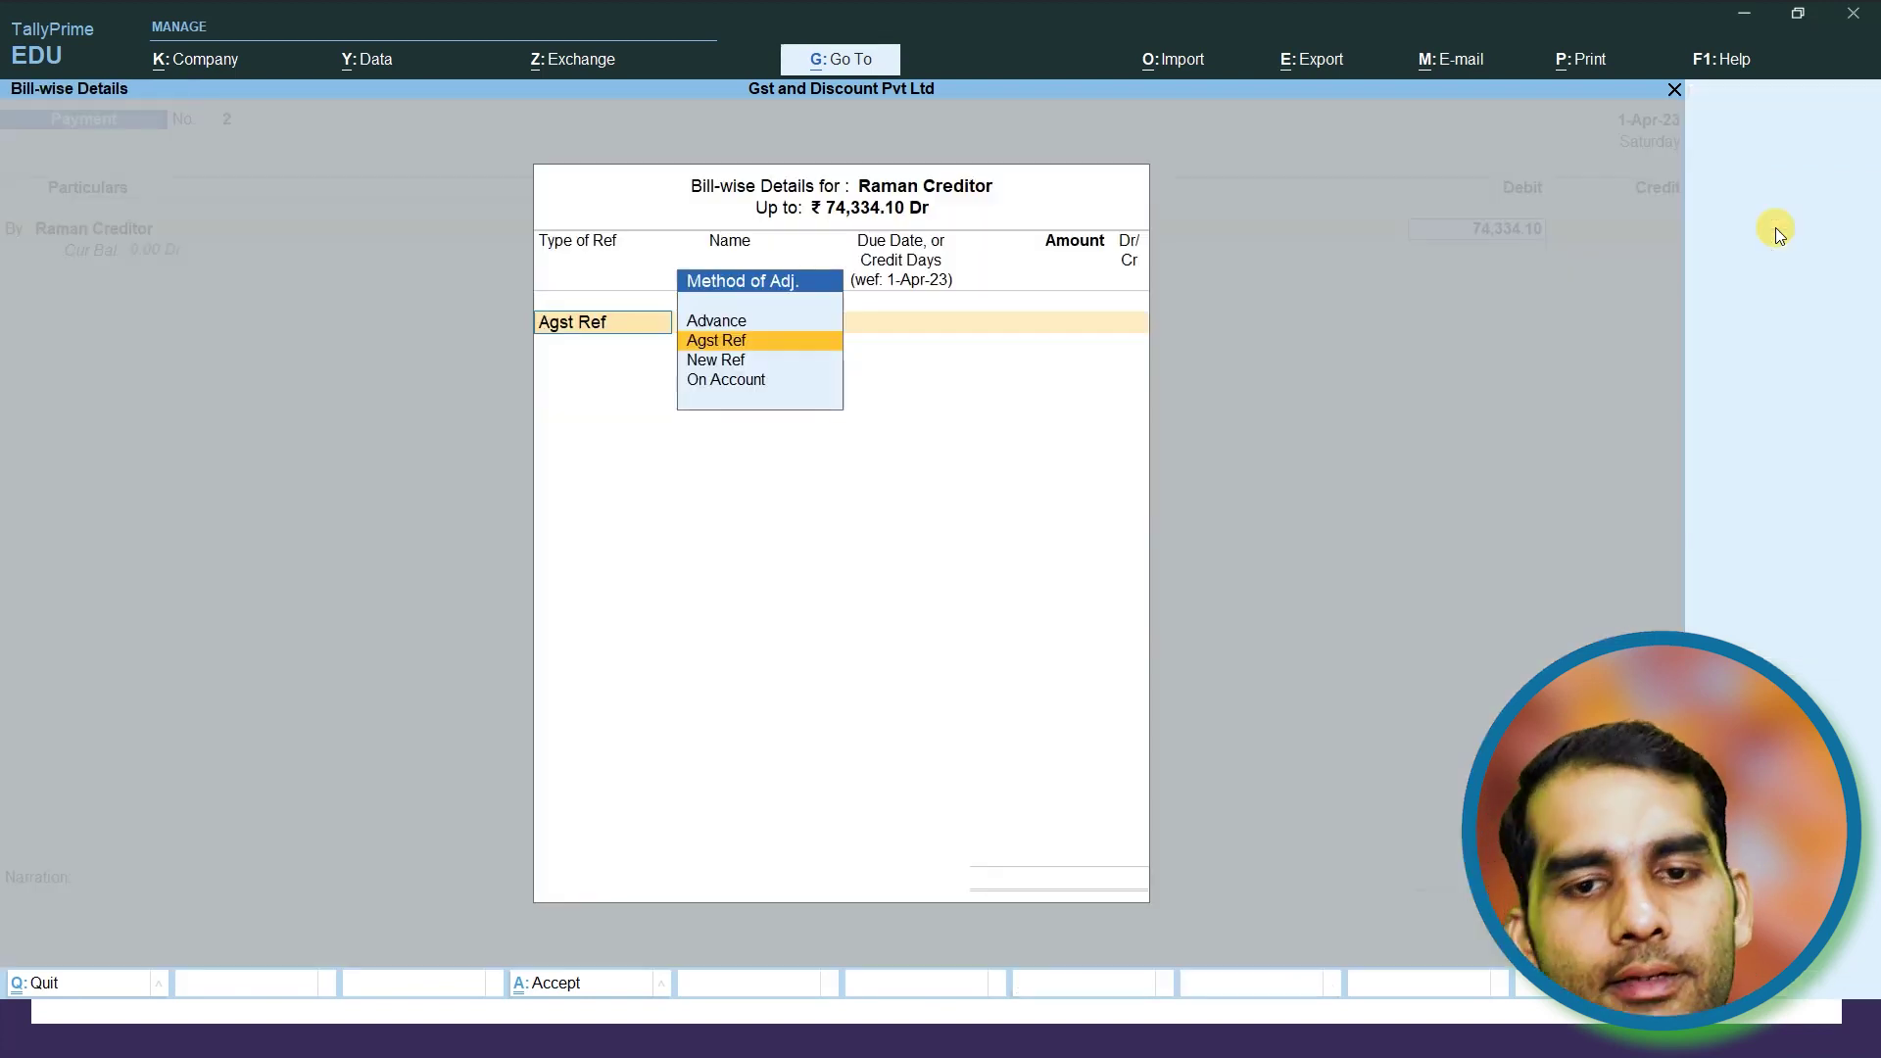
Allocate the full 74,334.10 against the creditor's pending purchase bill, credit Cash with it, and save the payment voucher
key("Return")
key("Return")
key("Return")
key("Return")
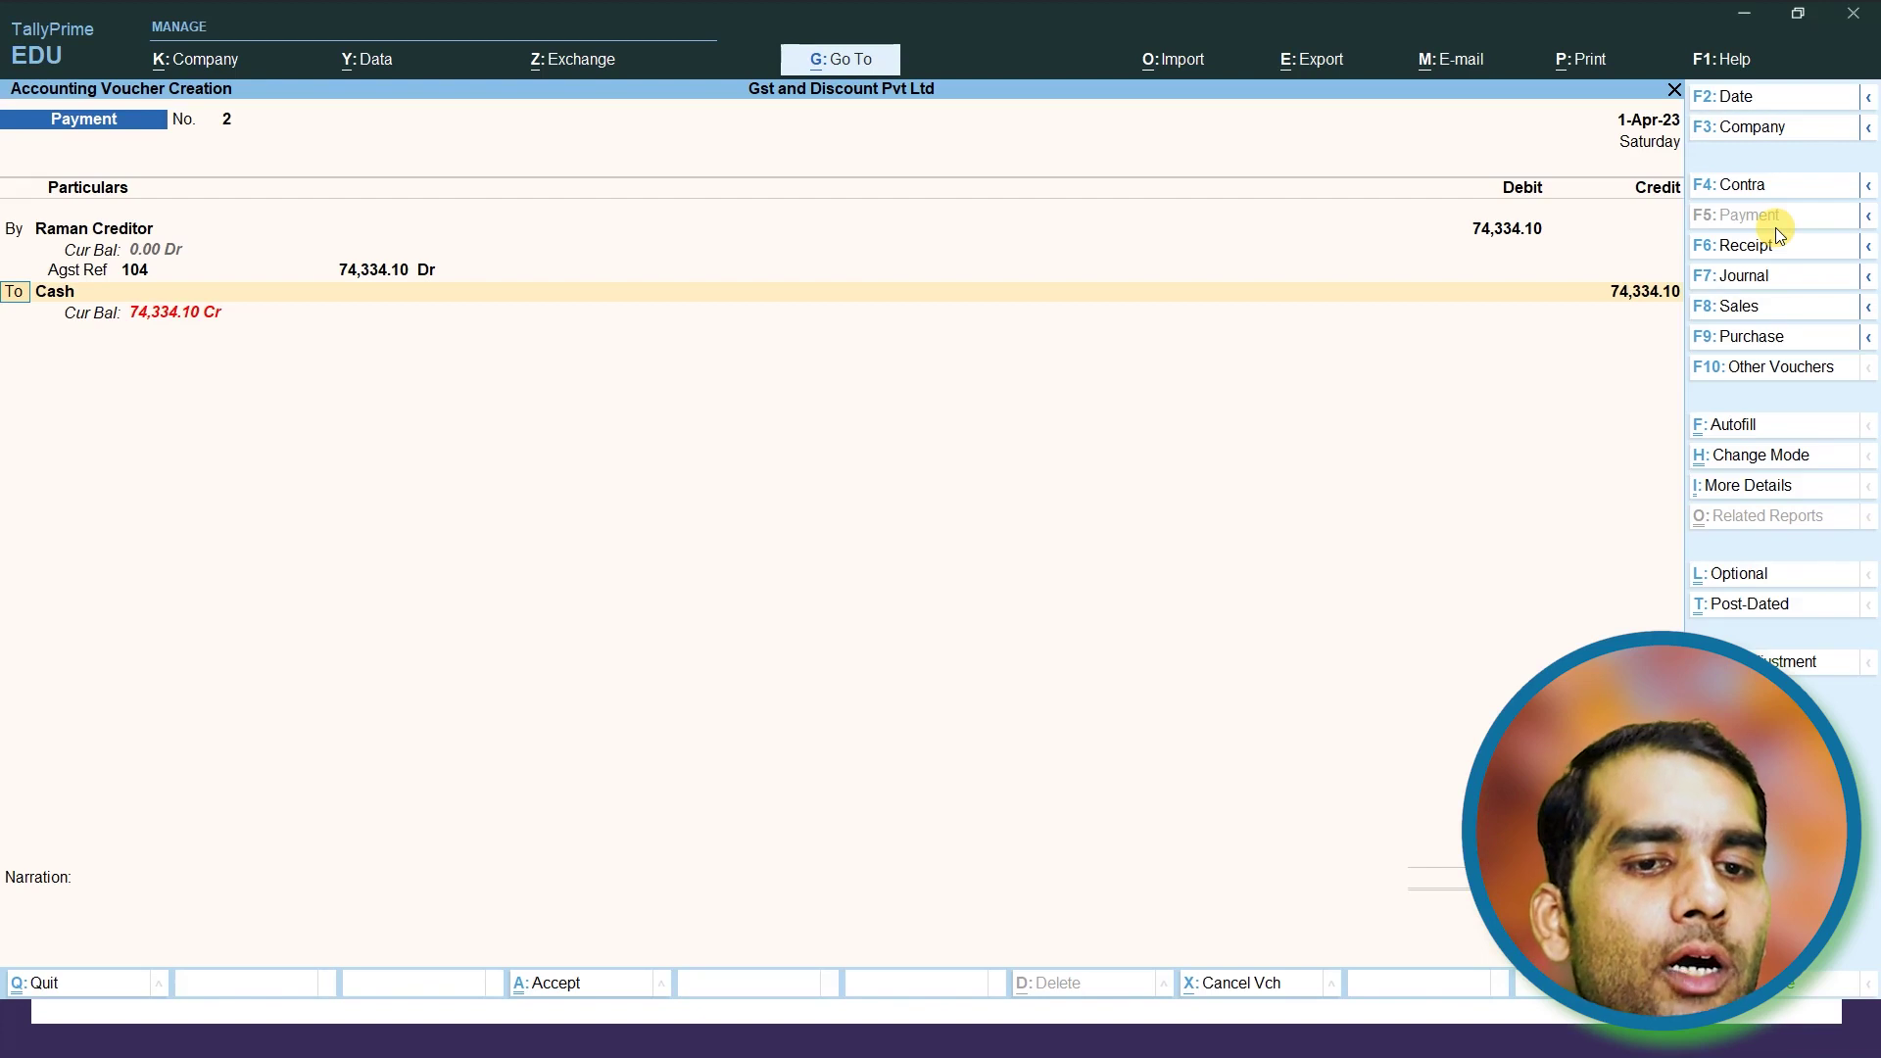
key("Return")
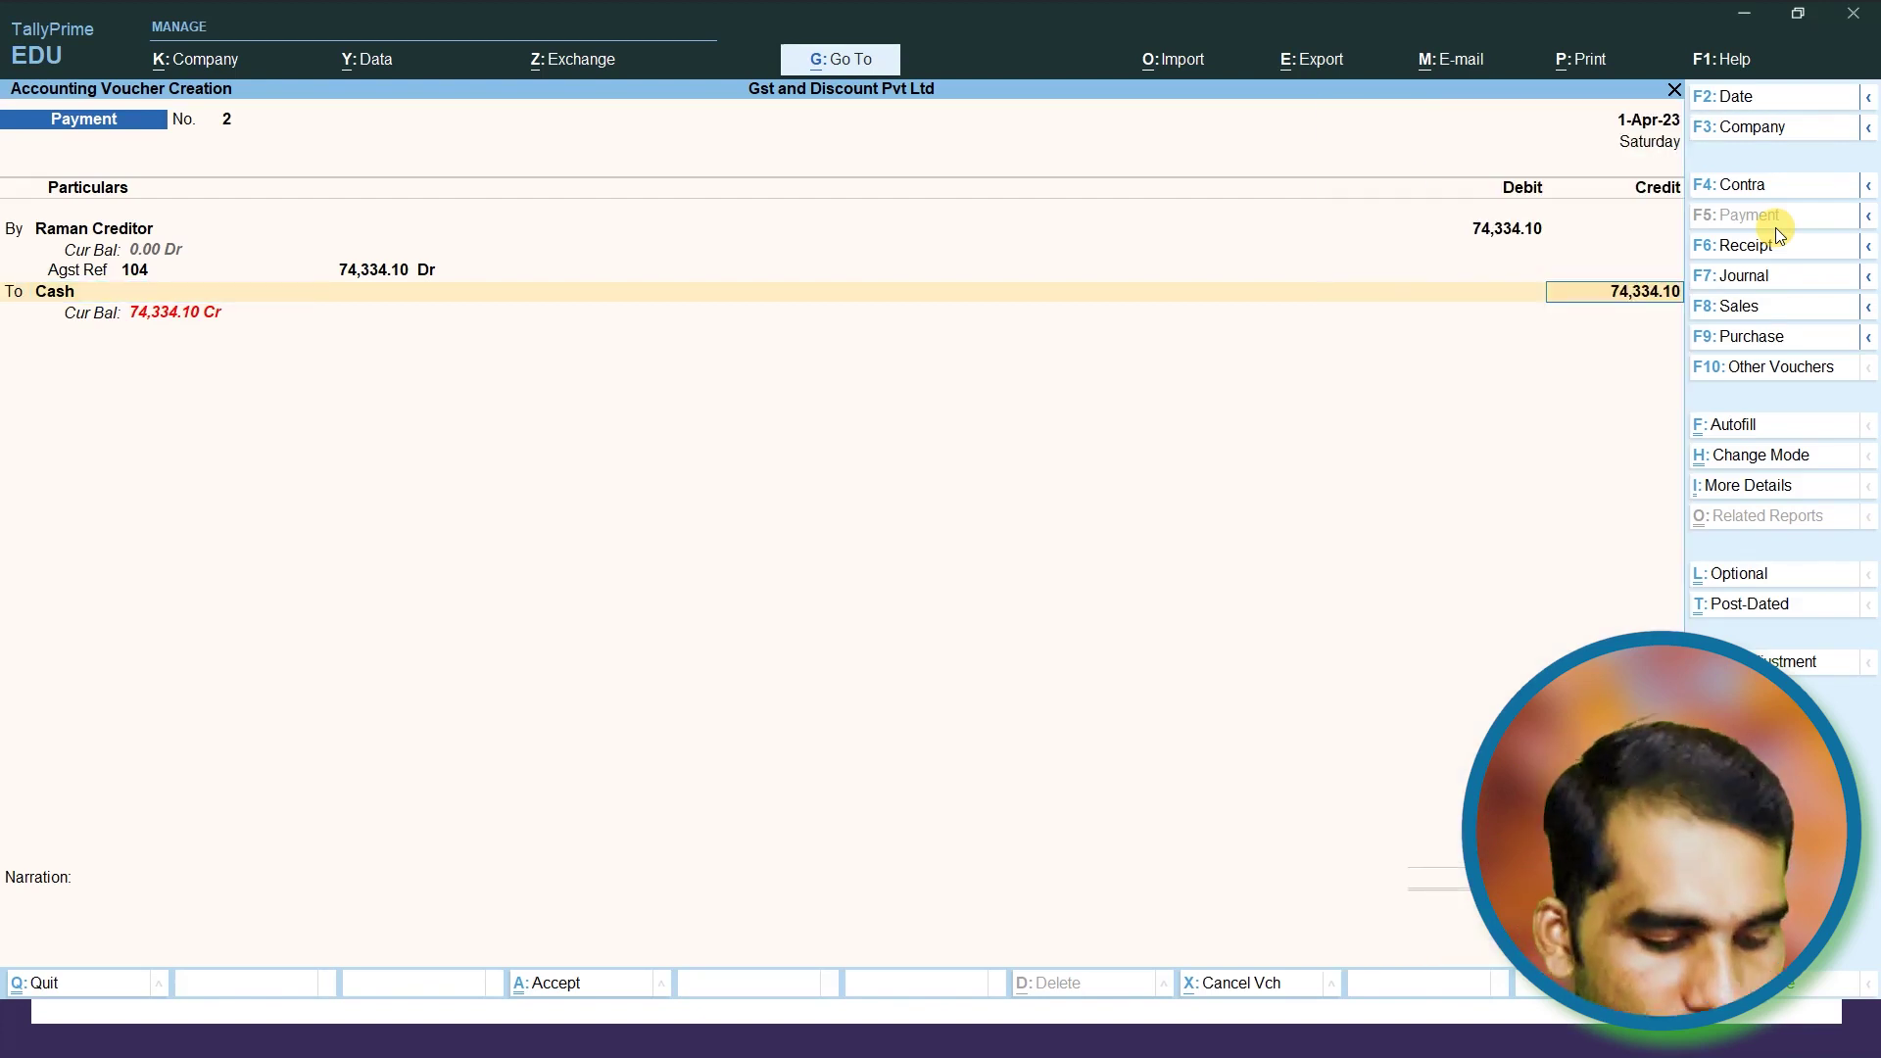
key("ctrl+a")
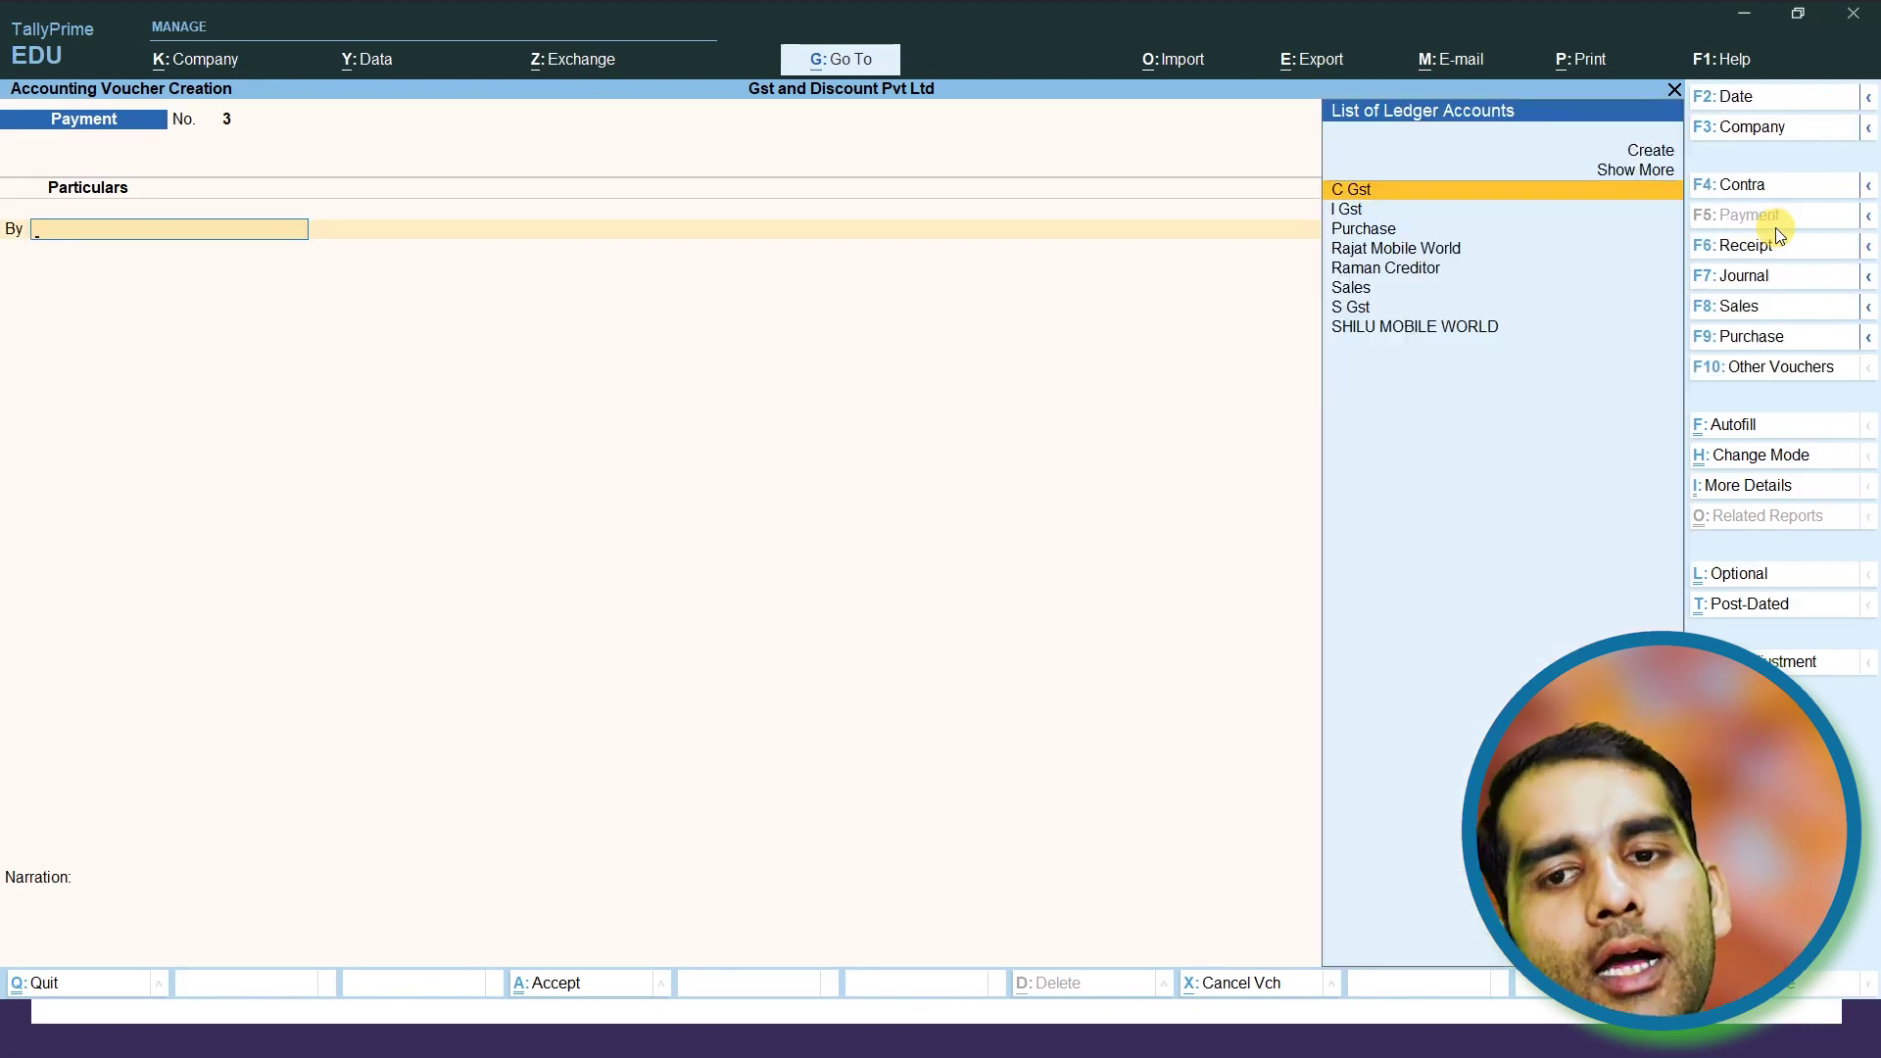
key("Escape")
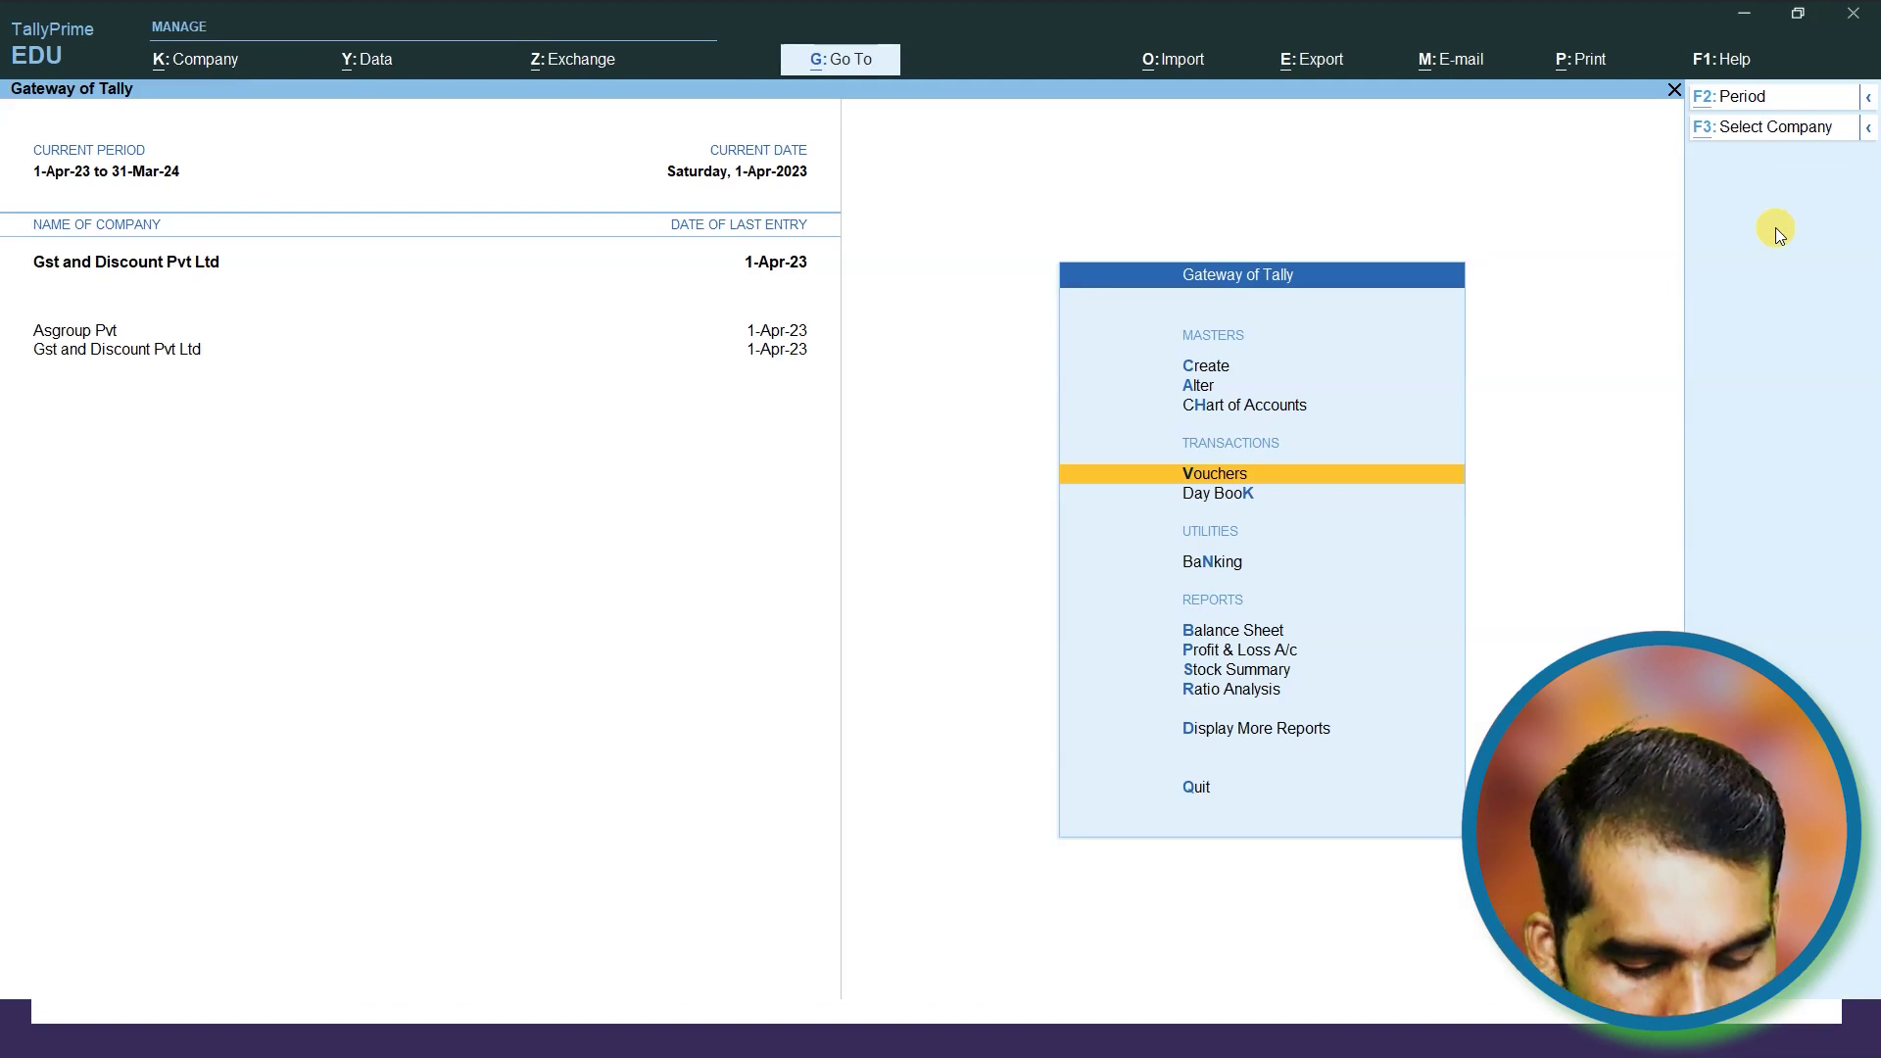
Check the Bills Payable report for any amount still owed to the creditor
key("alt+g")
type("Bill")
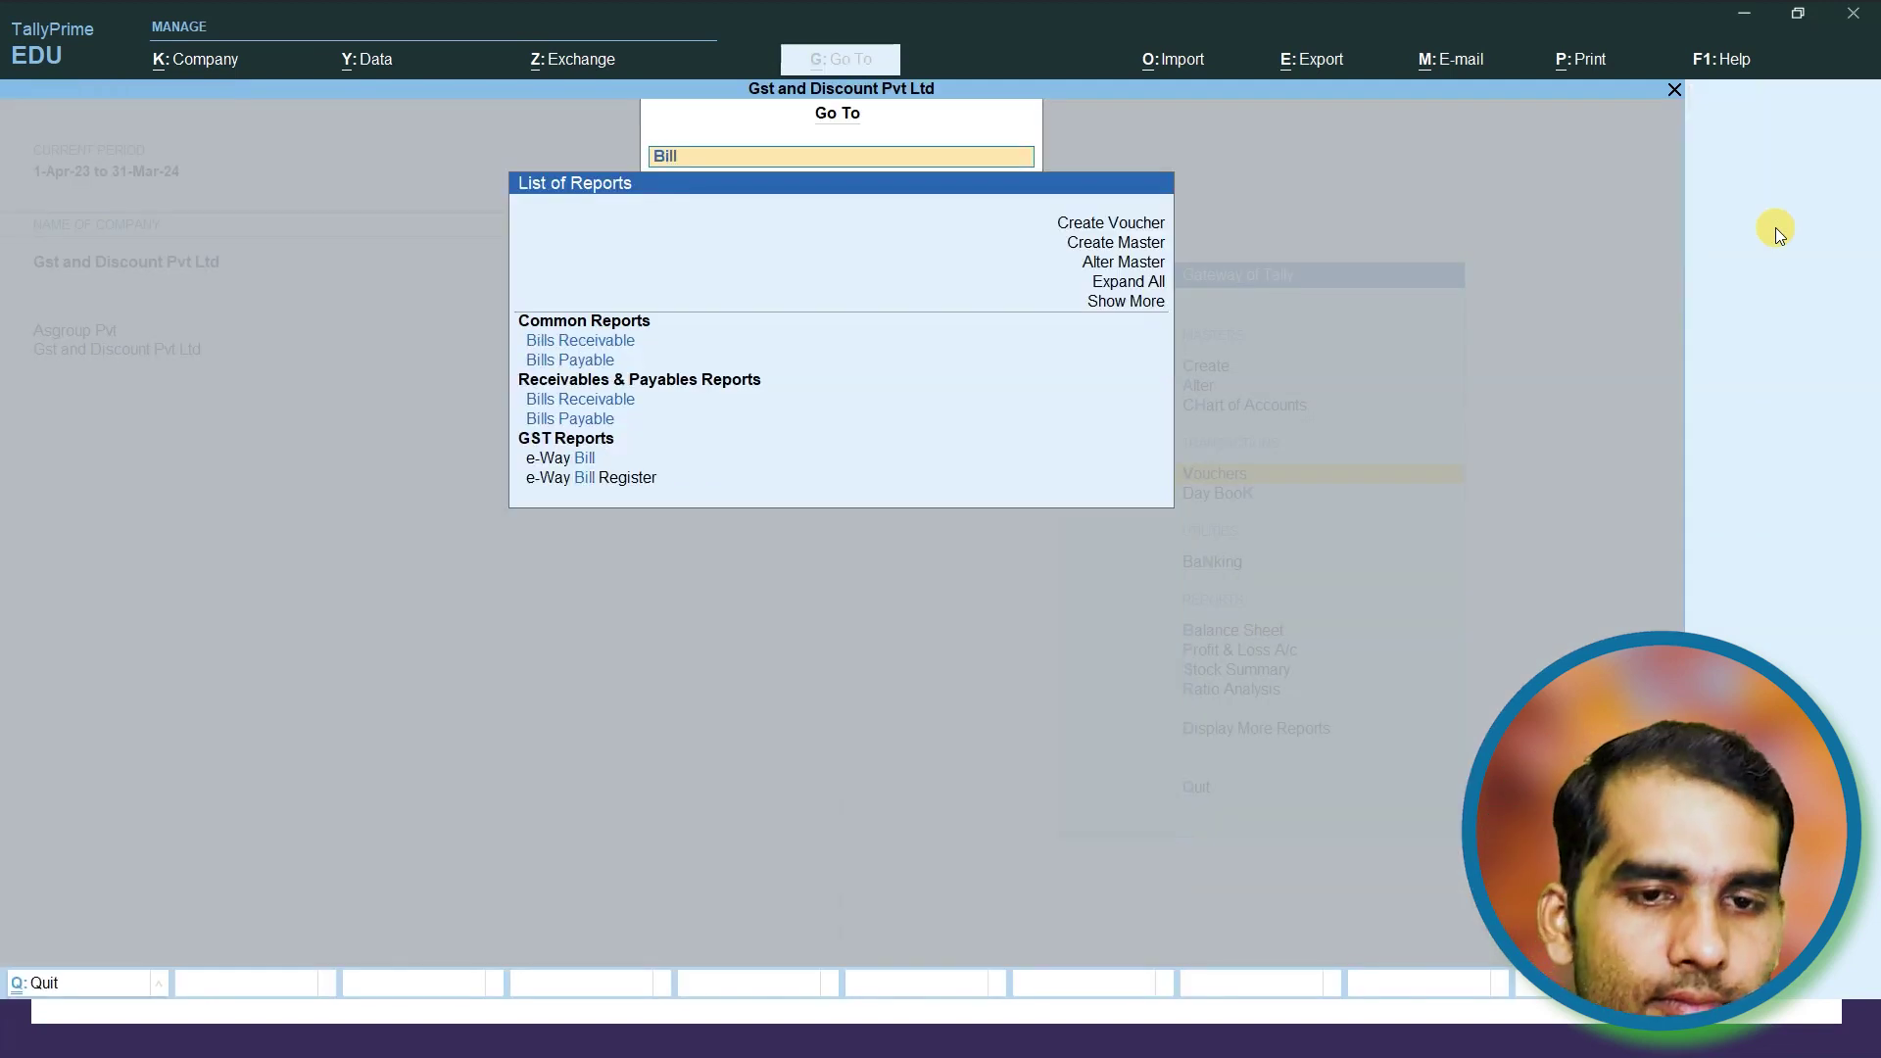
key("Down")
key("Down")
key("Return")
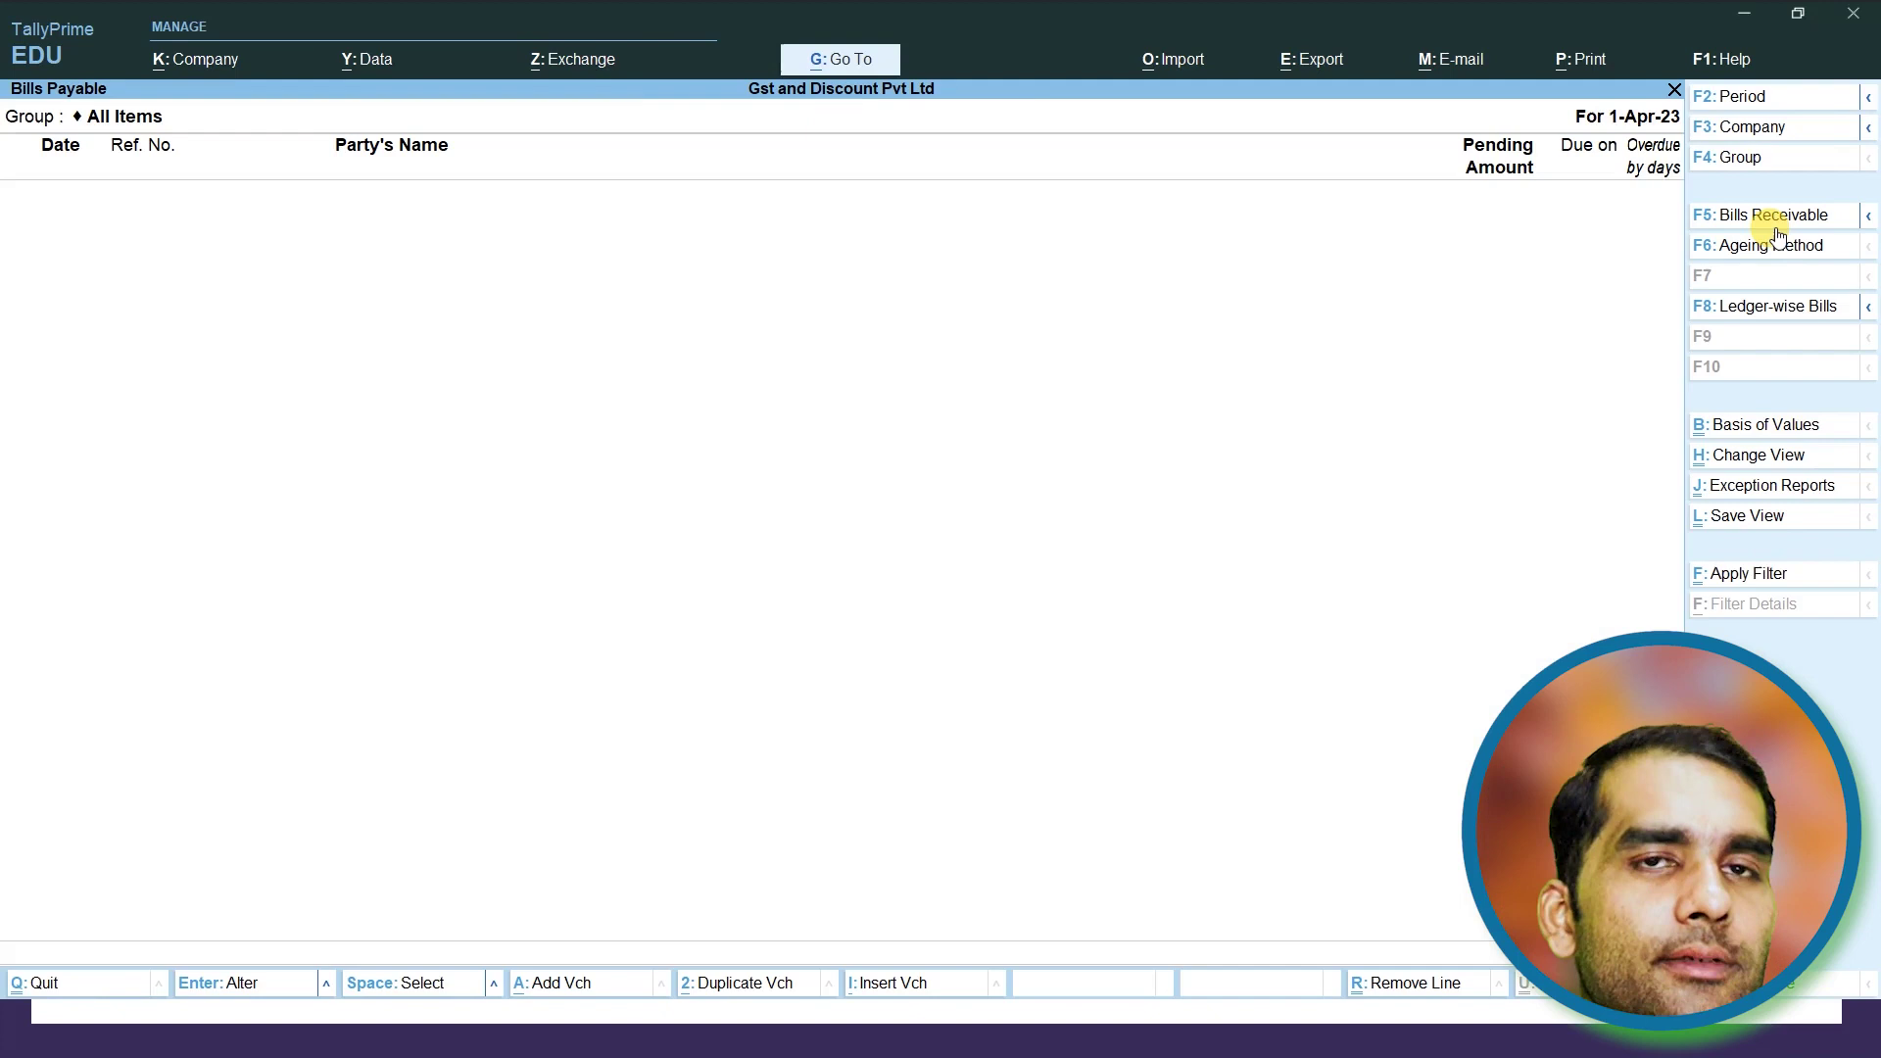
key("Escape")
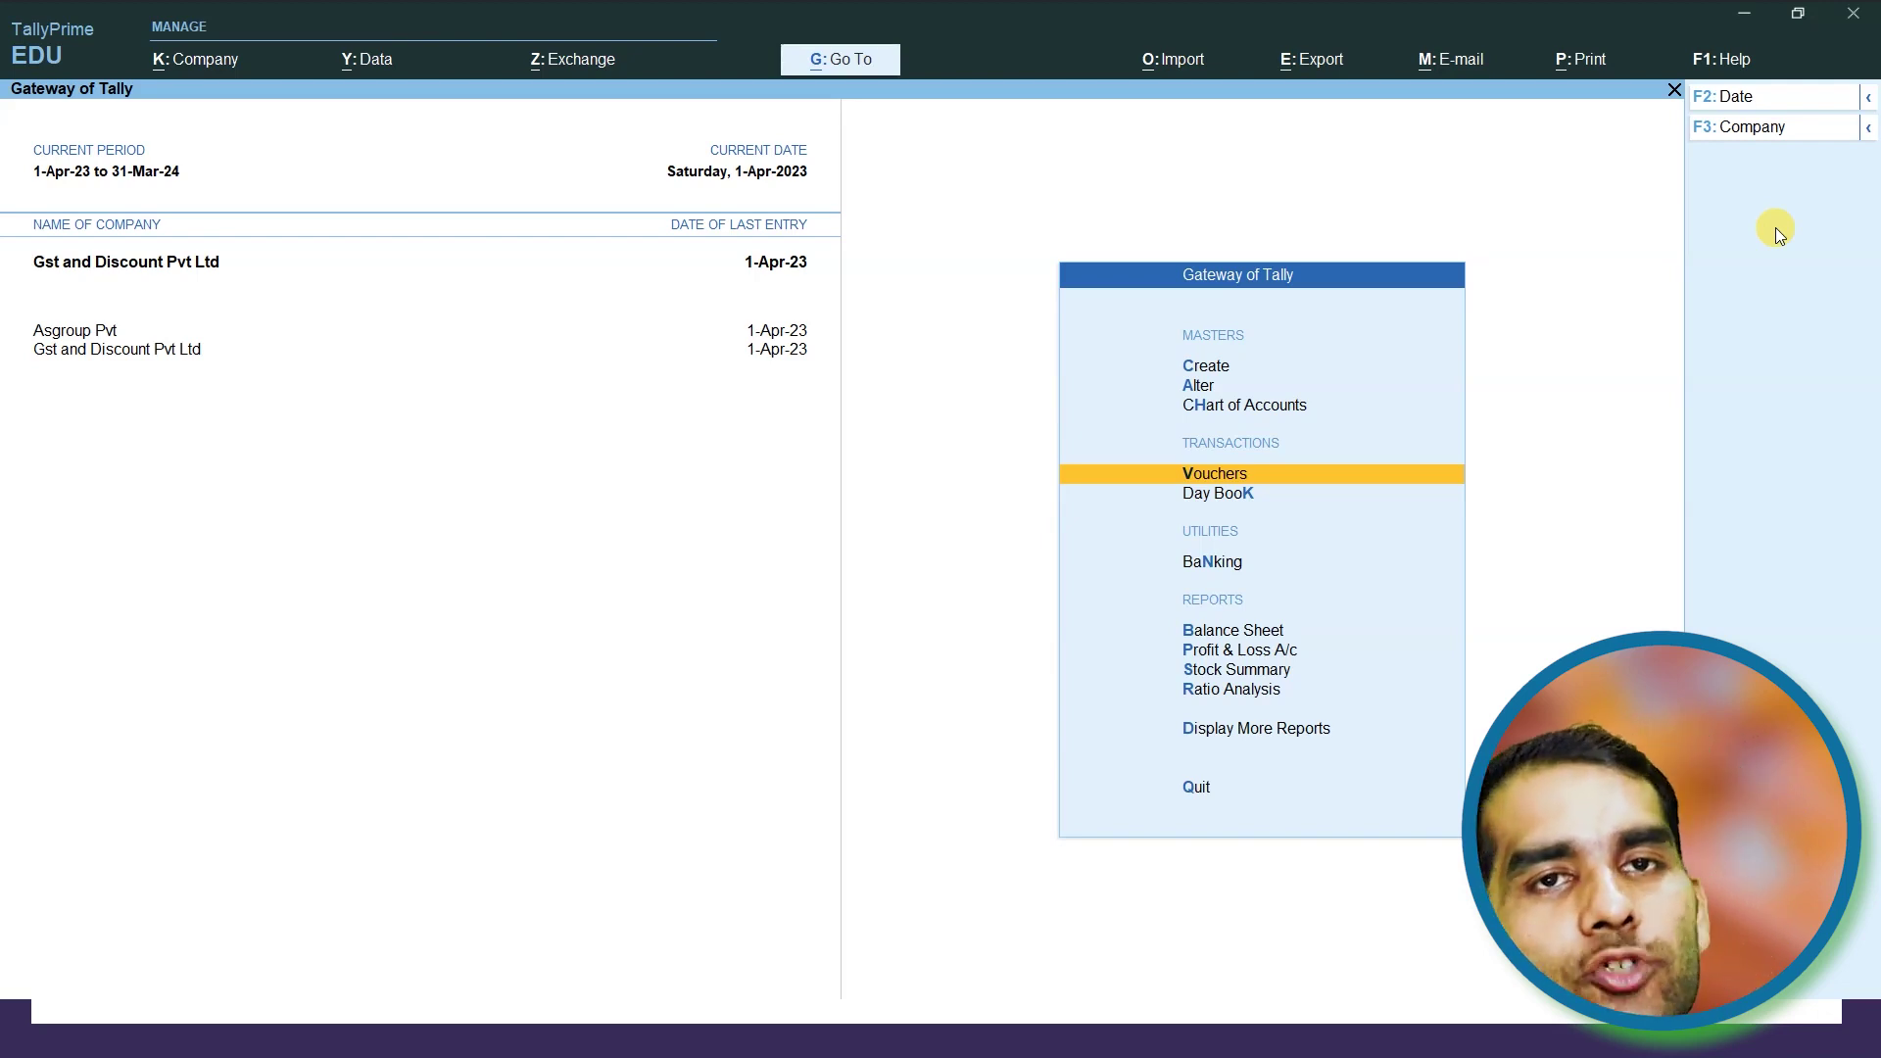
Start a new purchase voucher with supplier invoice number 103, dated 1-Apr-23
key("Return")
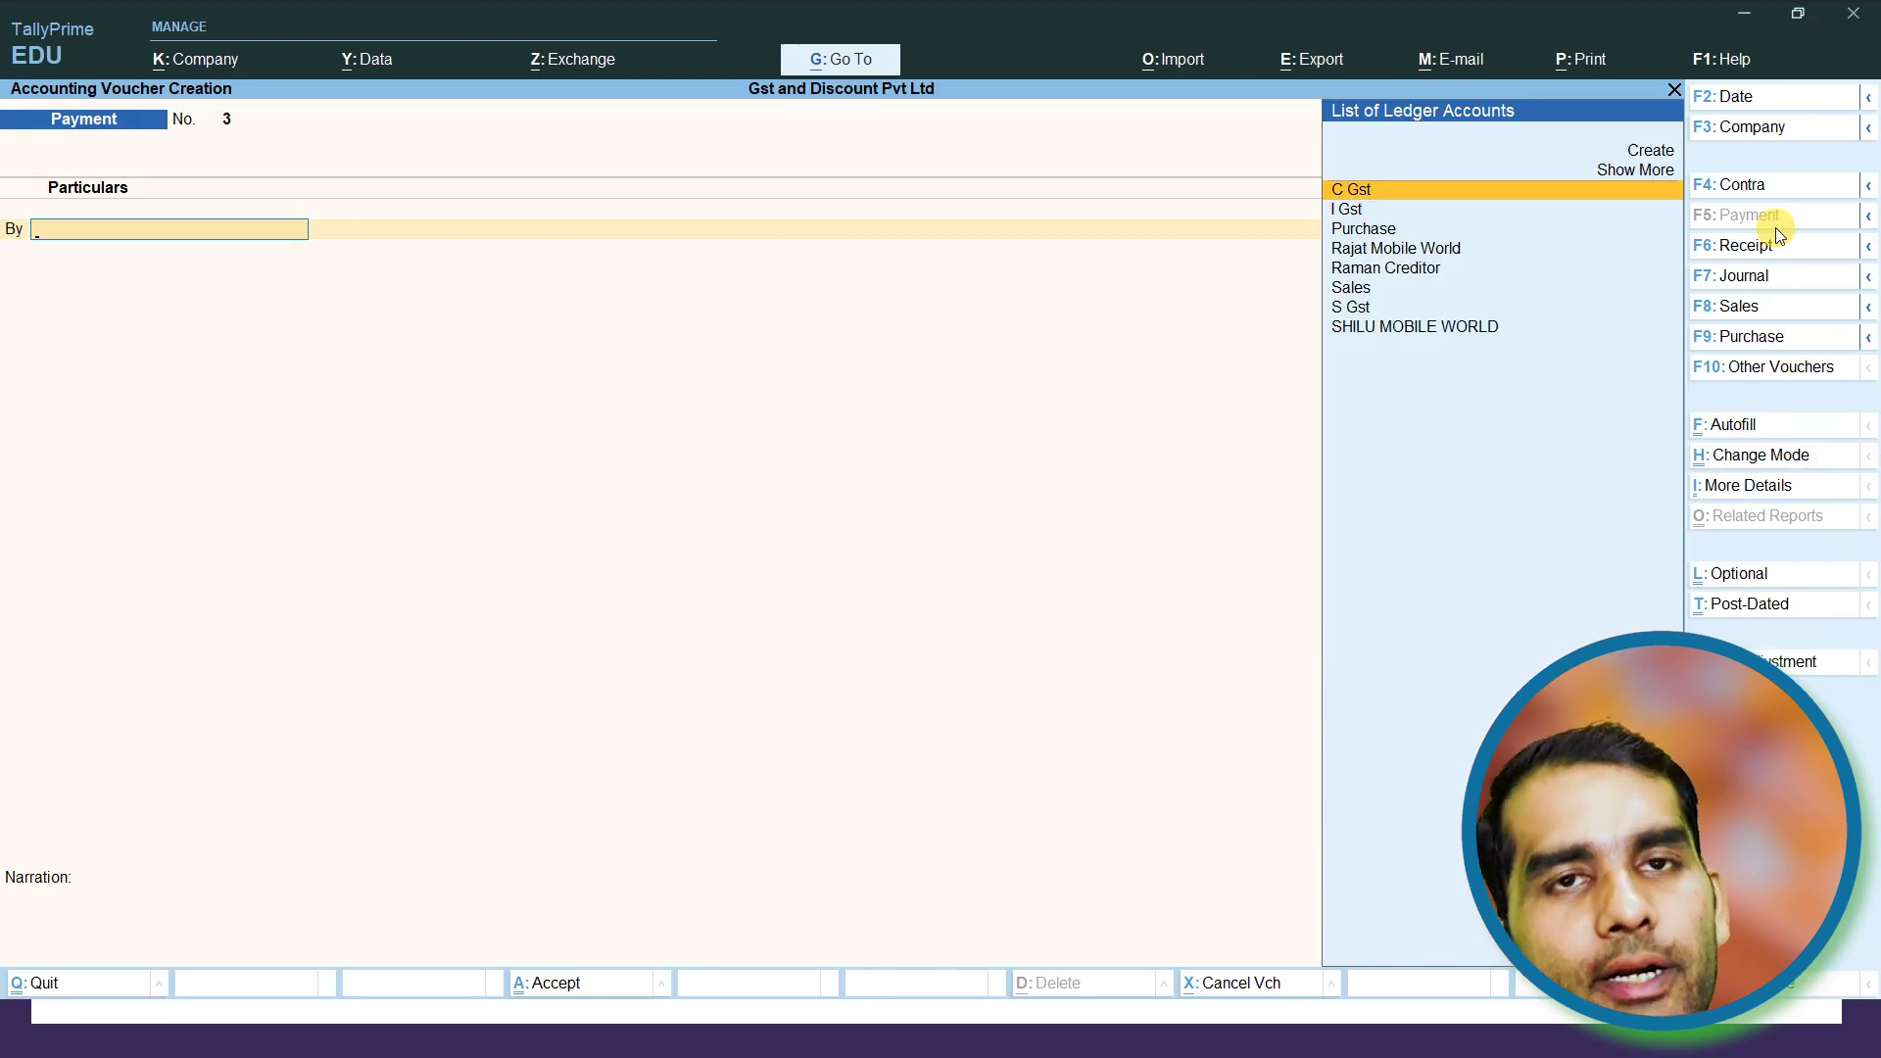
key("Down")
key("Down")
key("Down")
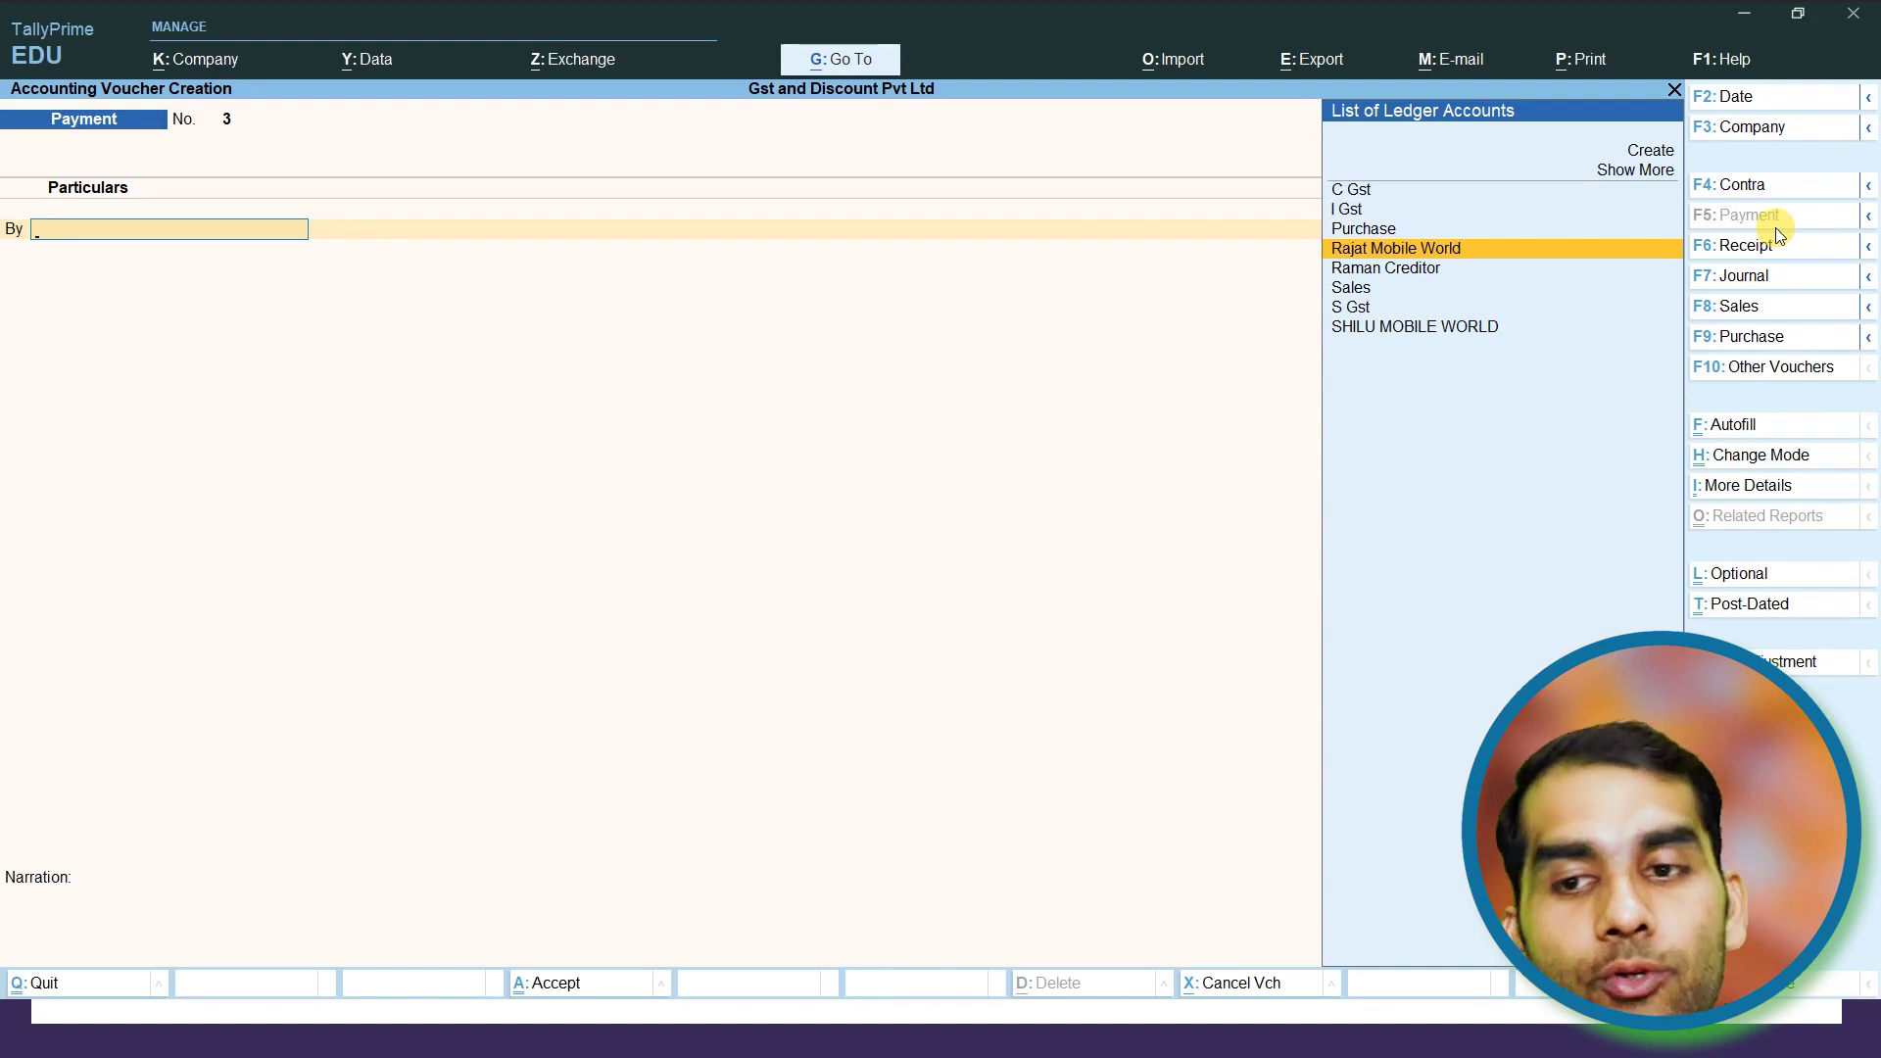
left_click(1770, 278)
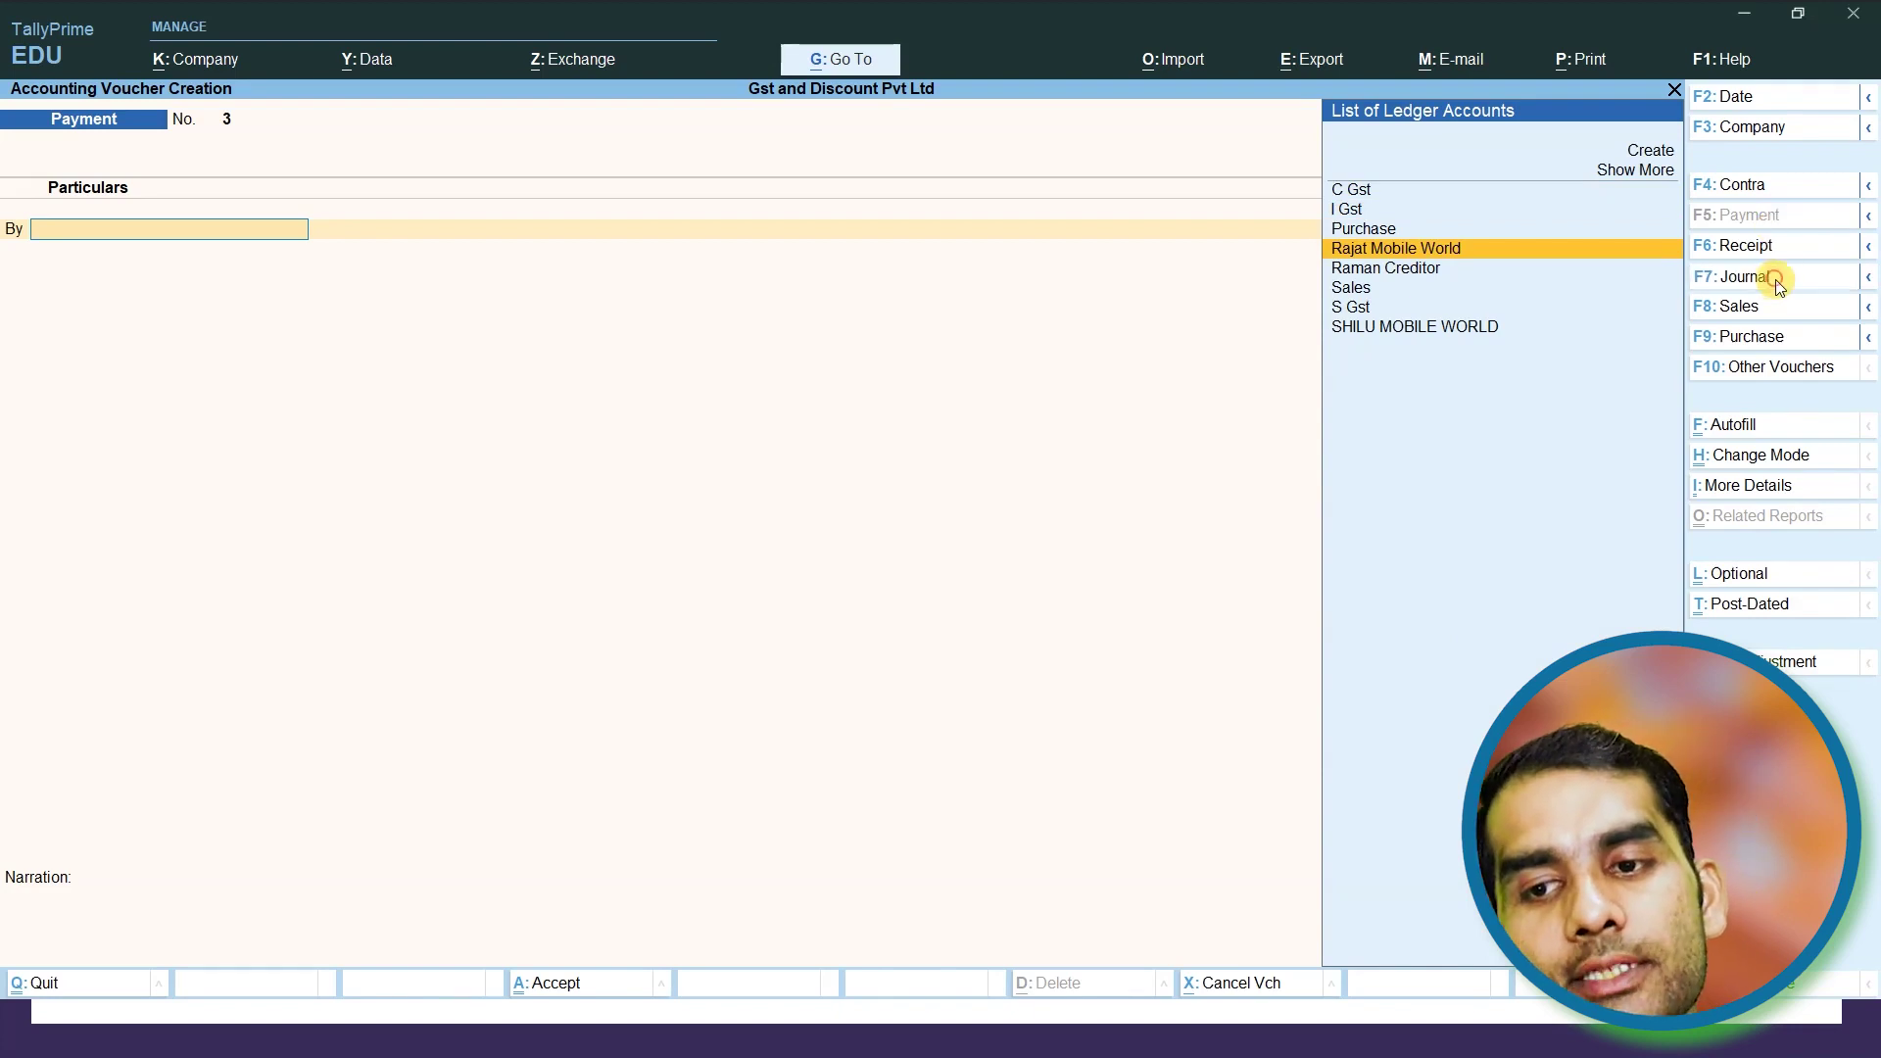
left_click(1771, 338)
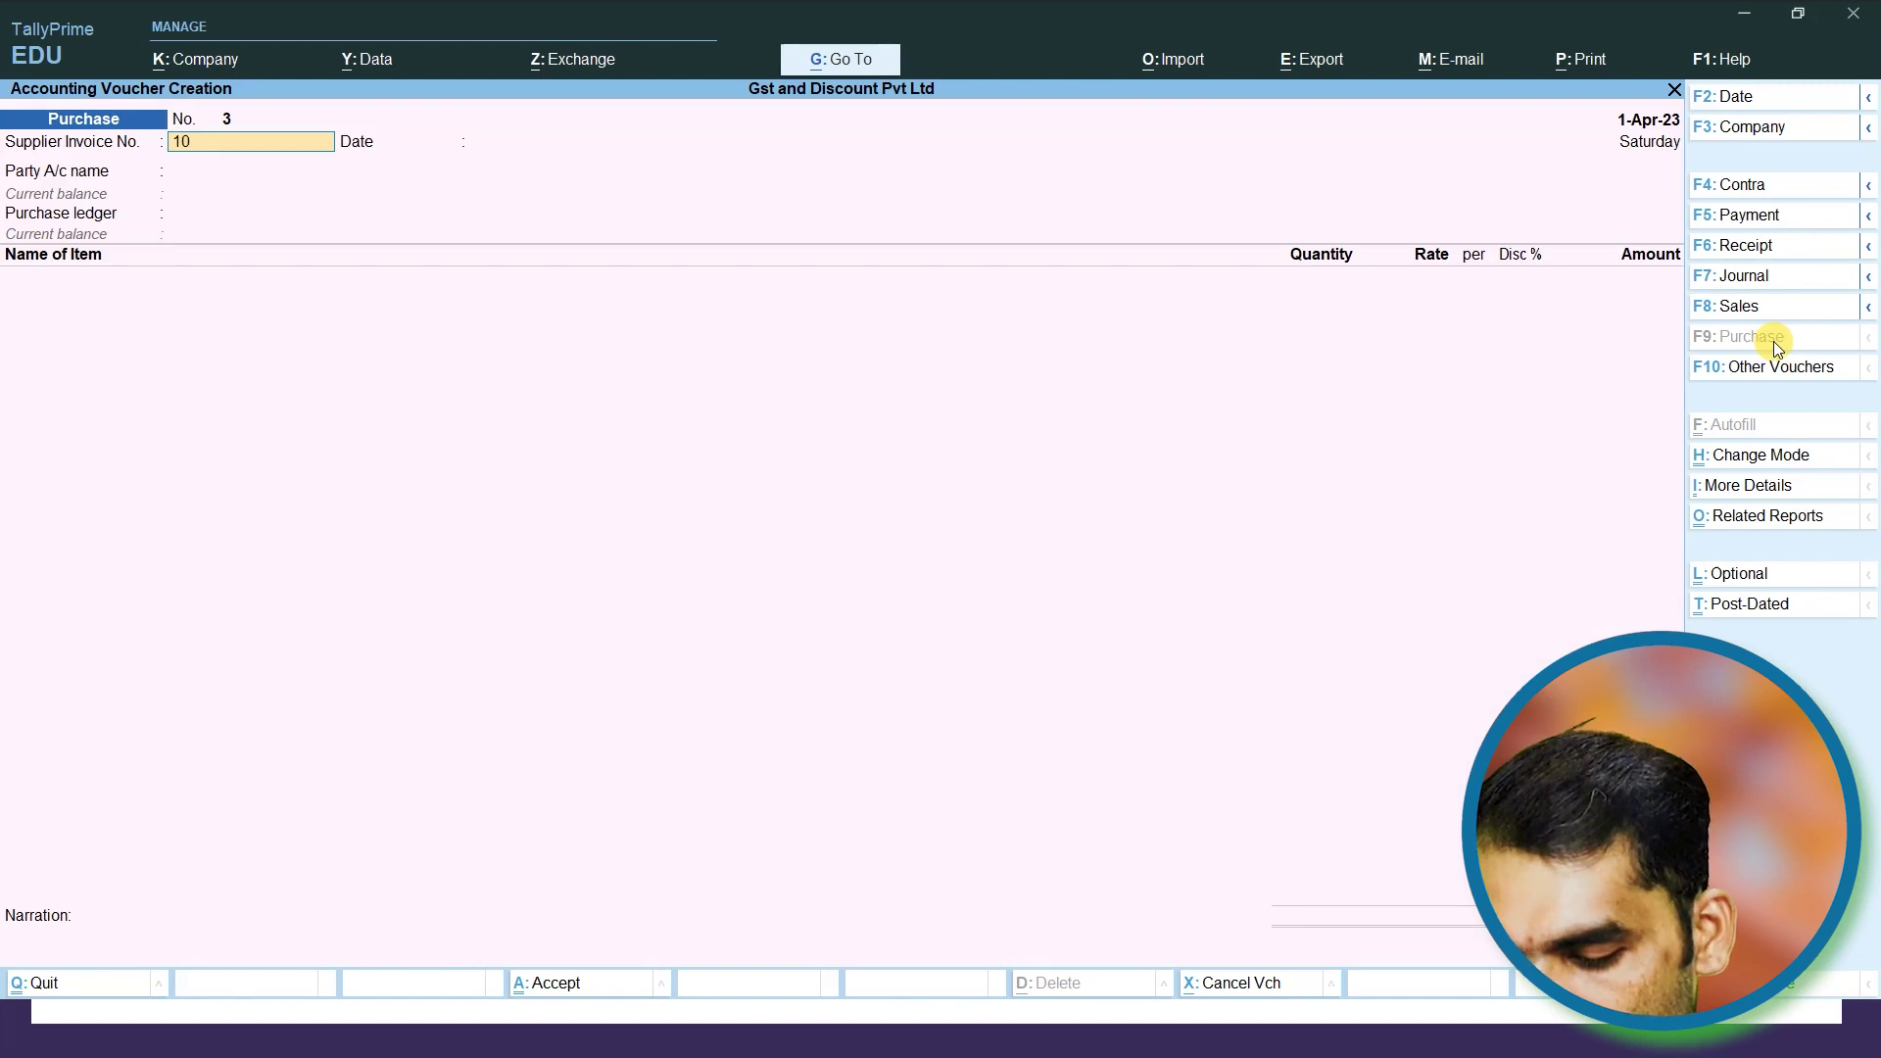
key("Return")
key("Return")
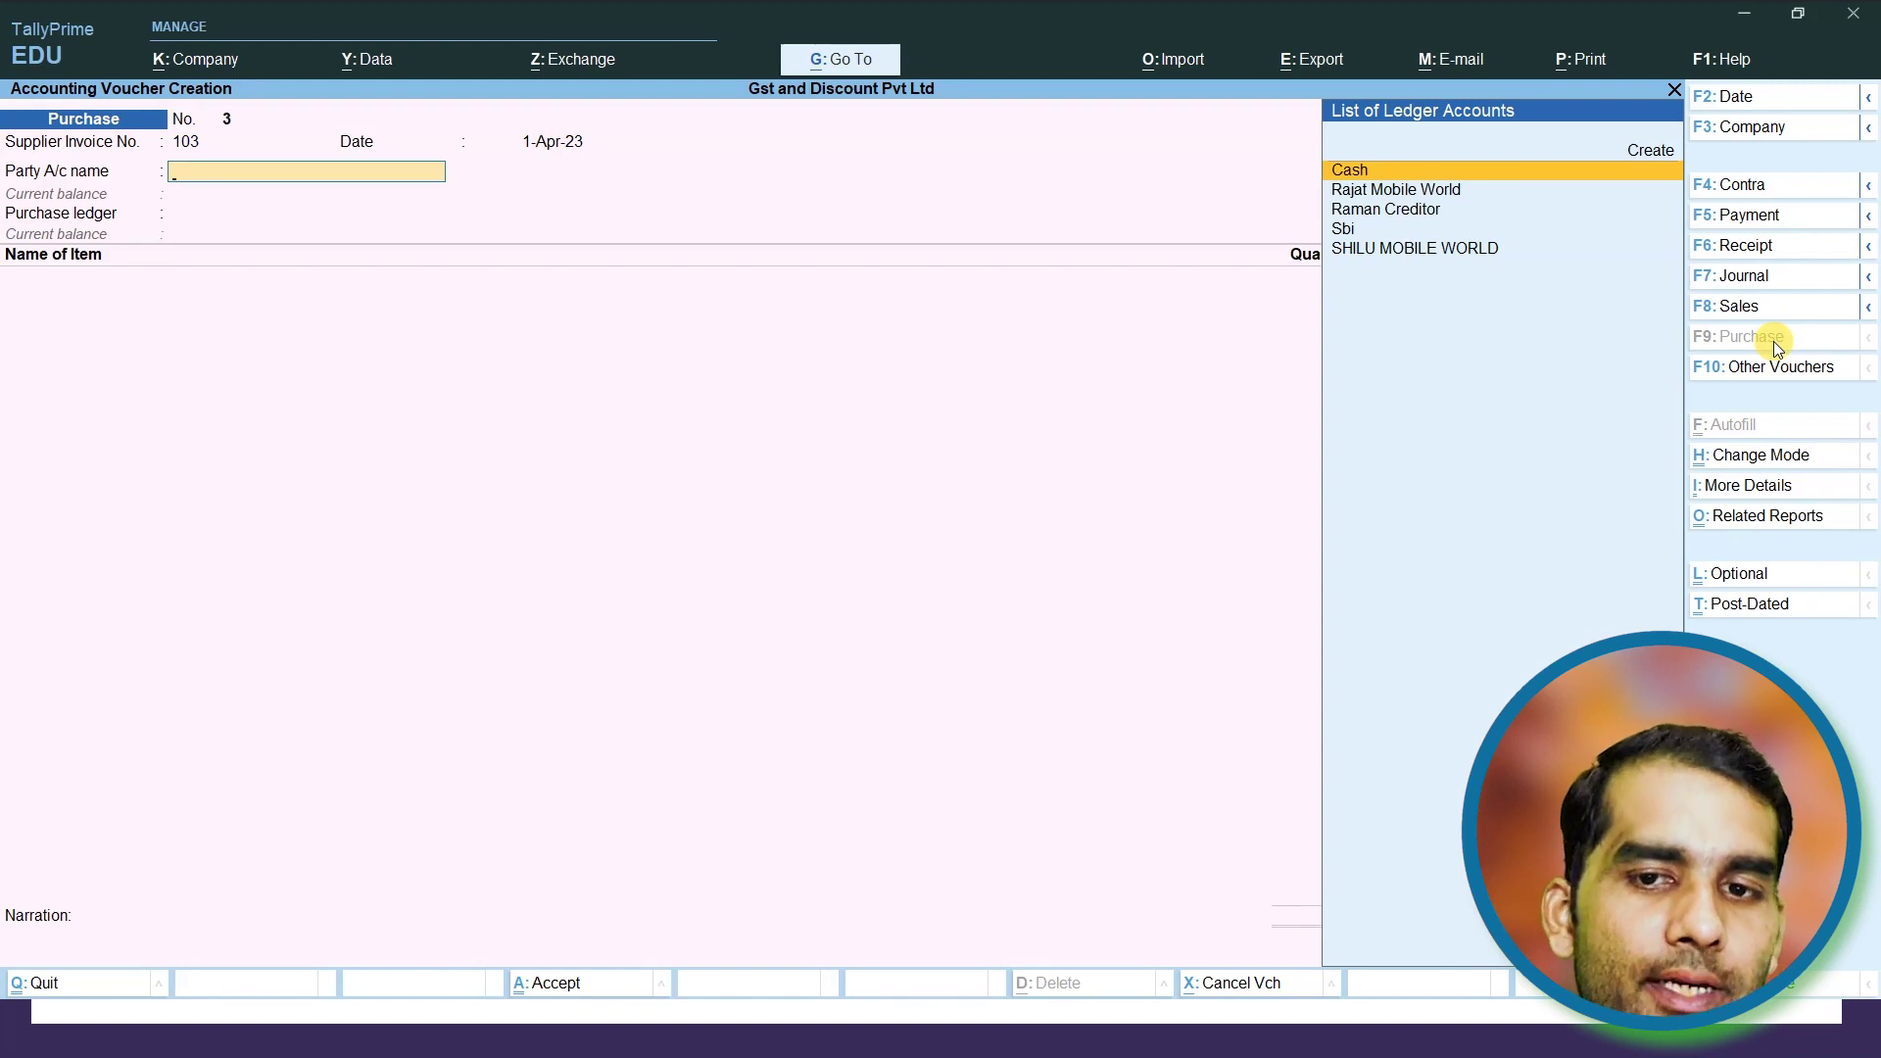
Set the purchase voucher's party account to Cash and leave all receipt details blank
key("Return")
key("Return")
key("Return")
key("Return")
key("Return")
key("Return")
key("Return")
key("Return")
key("Return")
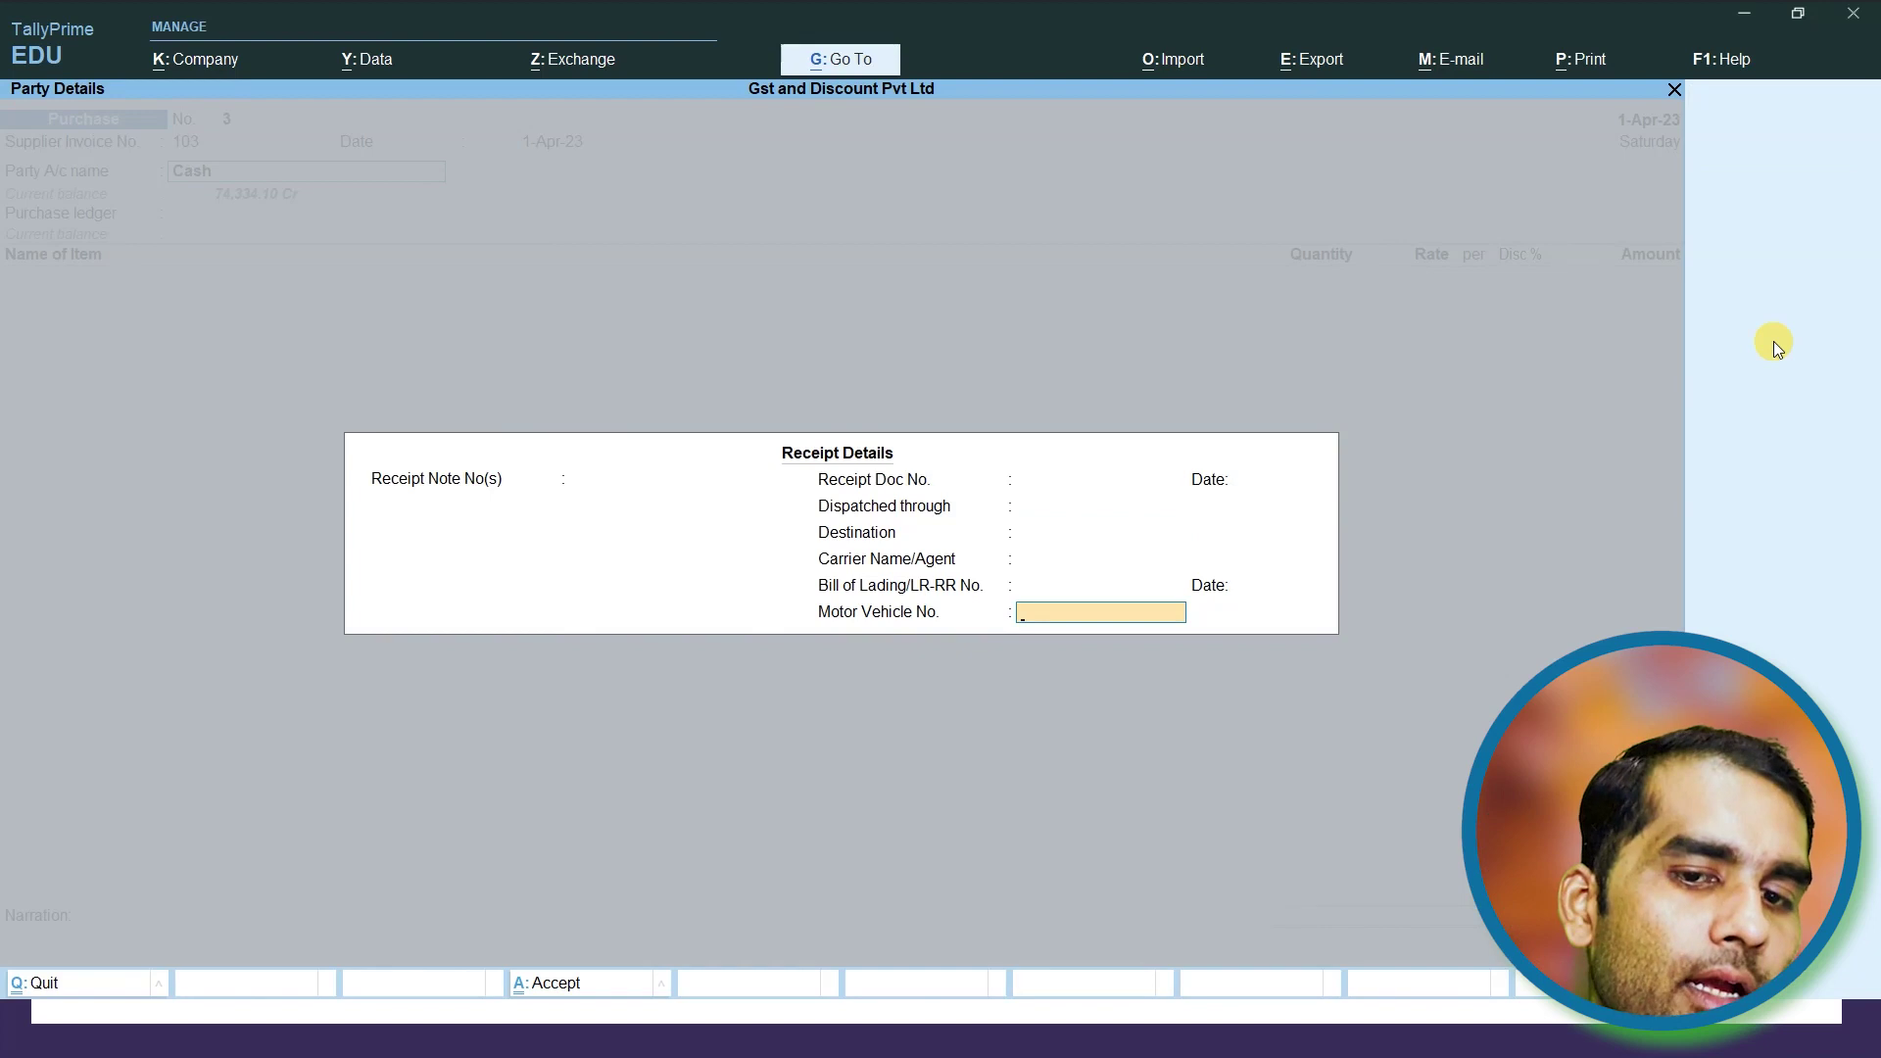
key("Return")
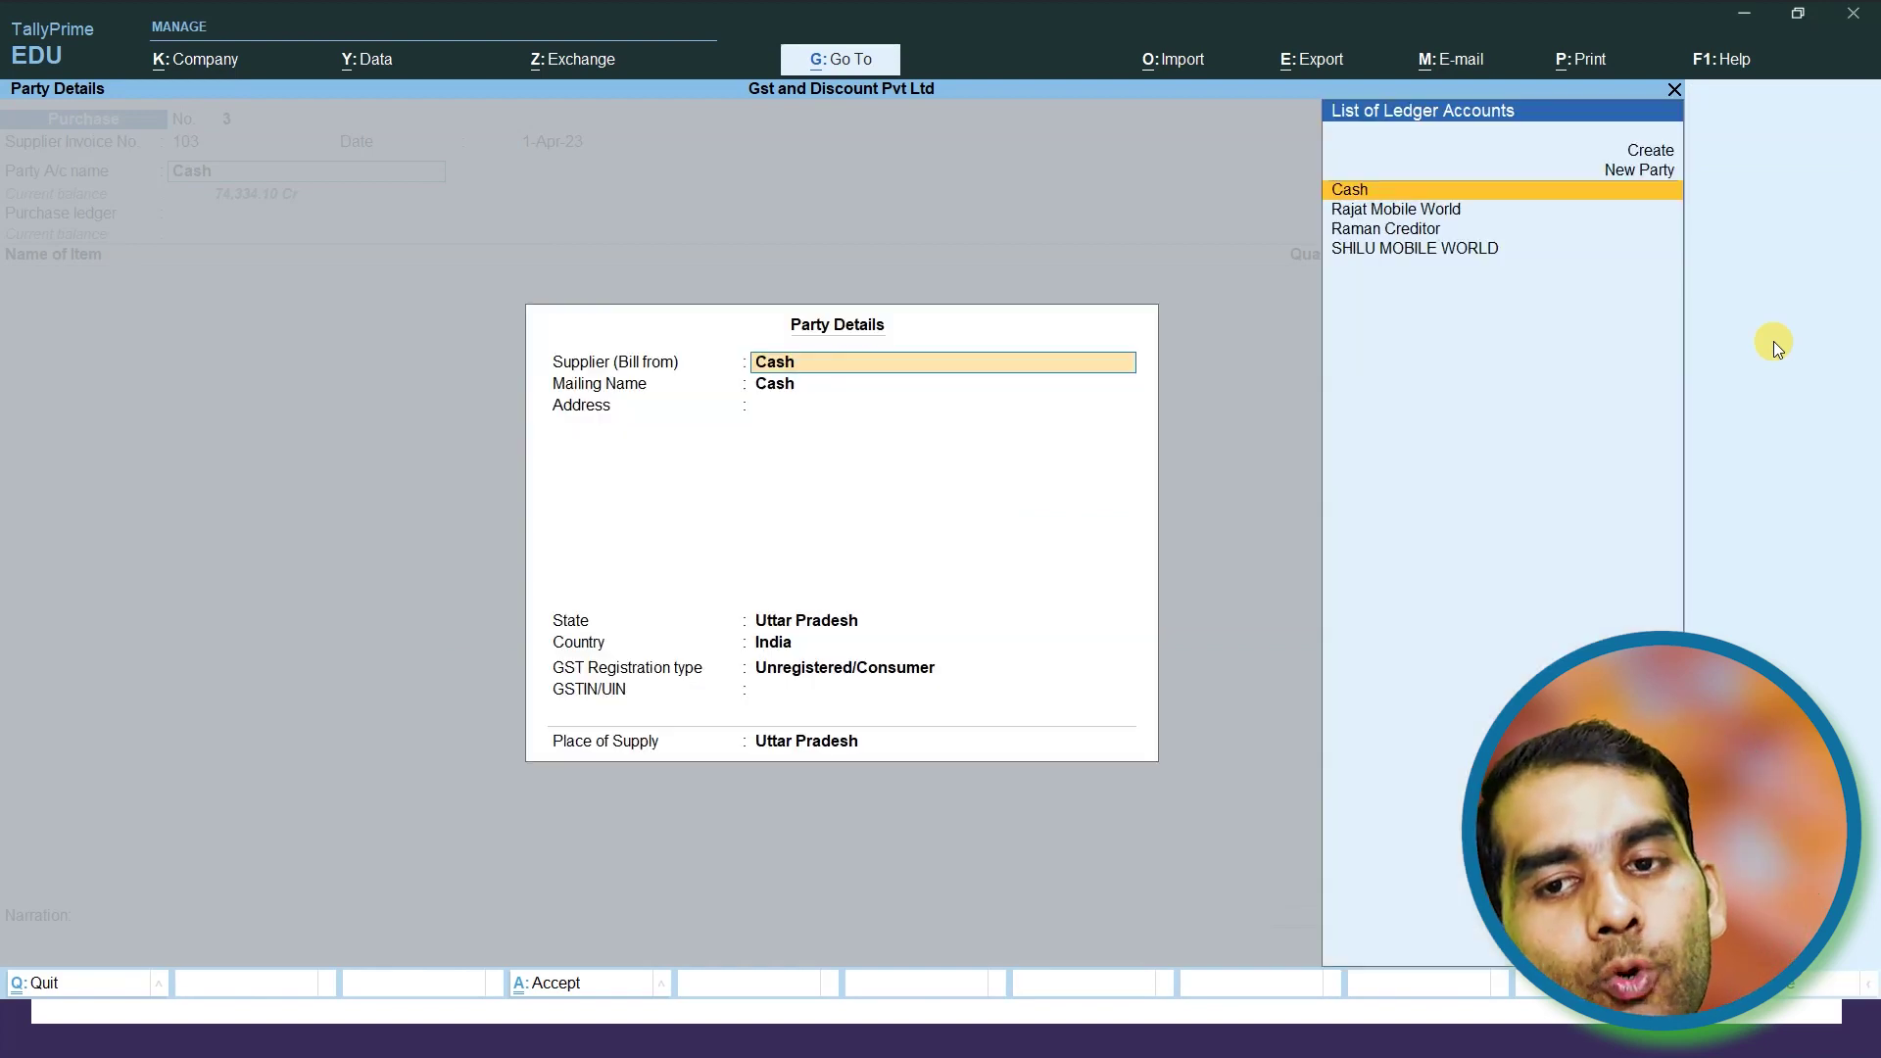
Set the creditor as the bill-from supplier in the party details, keeping the filled-in address, state and GST registration values
key("Down")
key("Down")
key("Return")
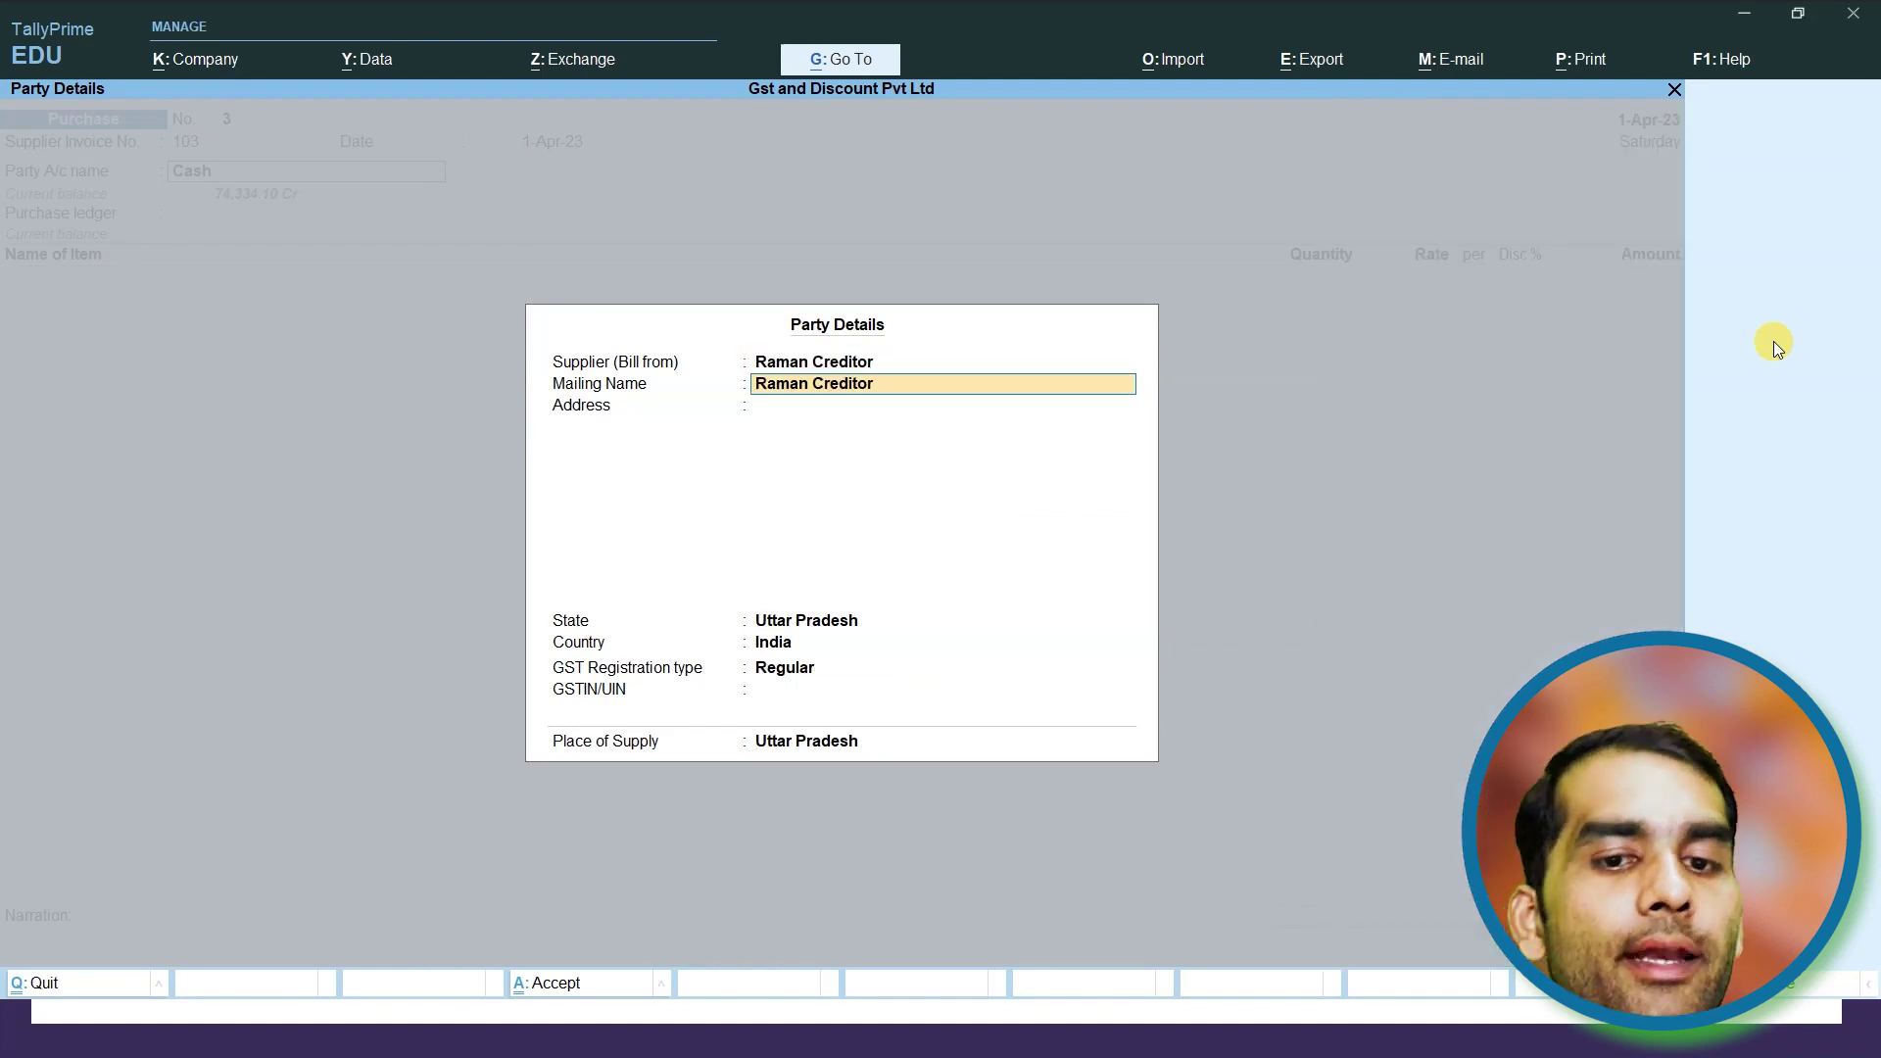
key("Return")
key("Return")
key("Return")
key("Return")
key("Return")
key("Return")
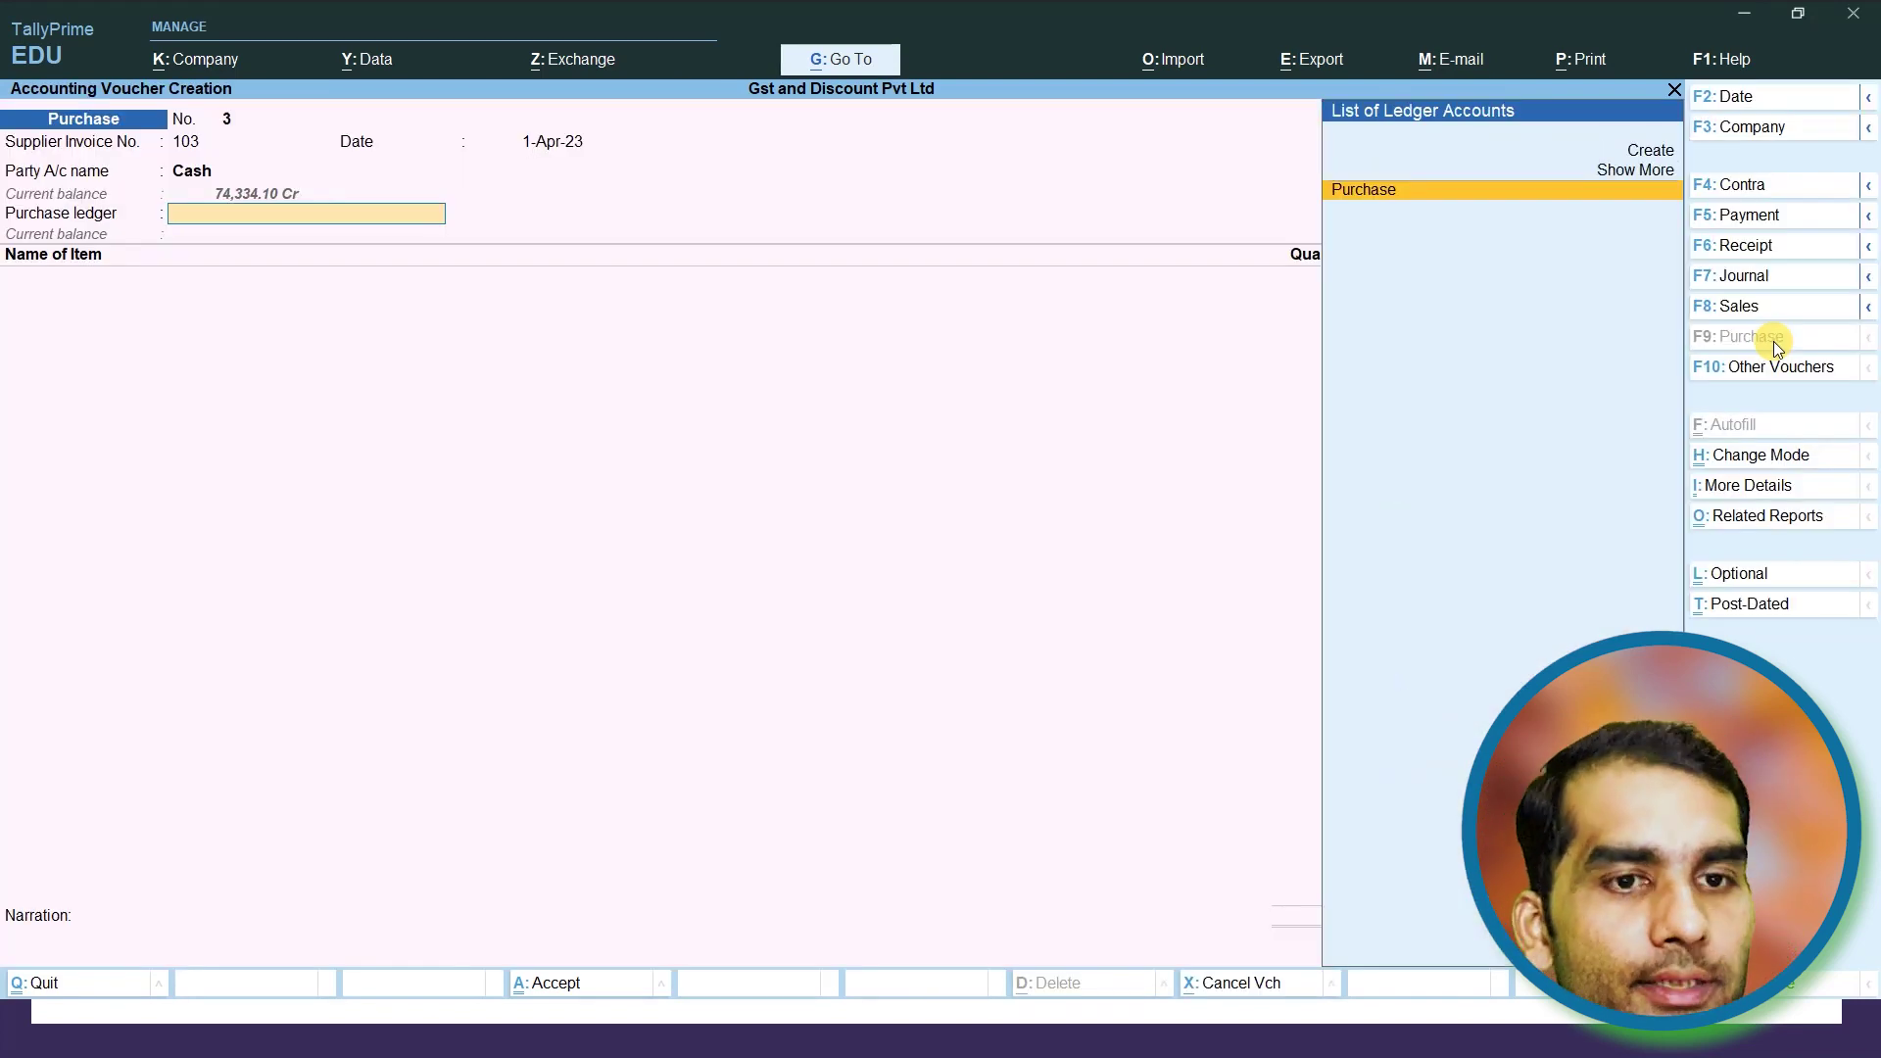
Select the Purchase ledger and add 5 pcs of Galaxy F 41 at the prefilled rate of 12,599.00 per piece without discount
key("Return")
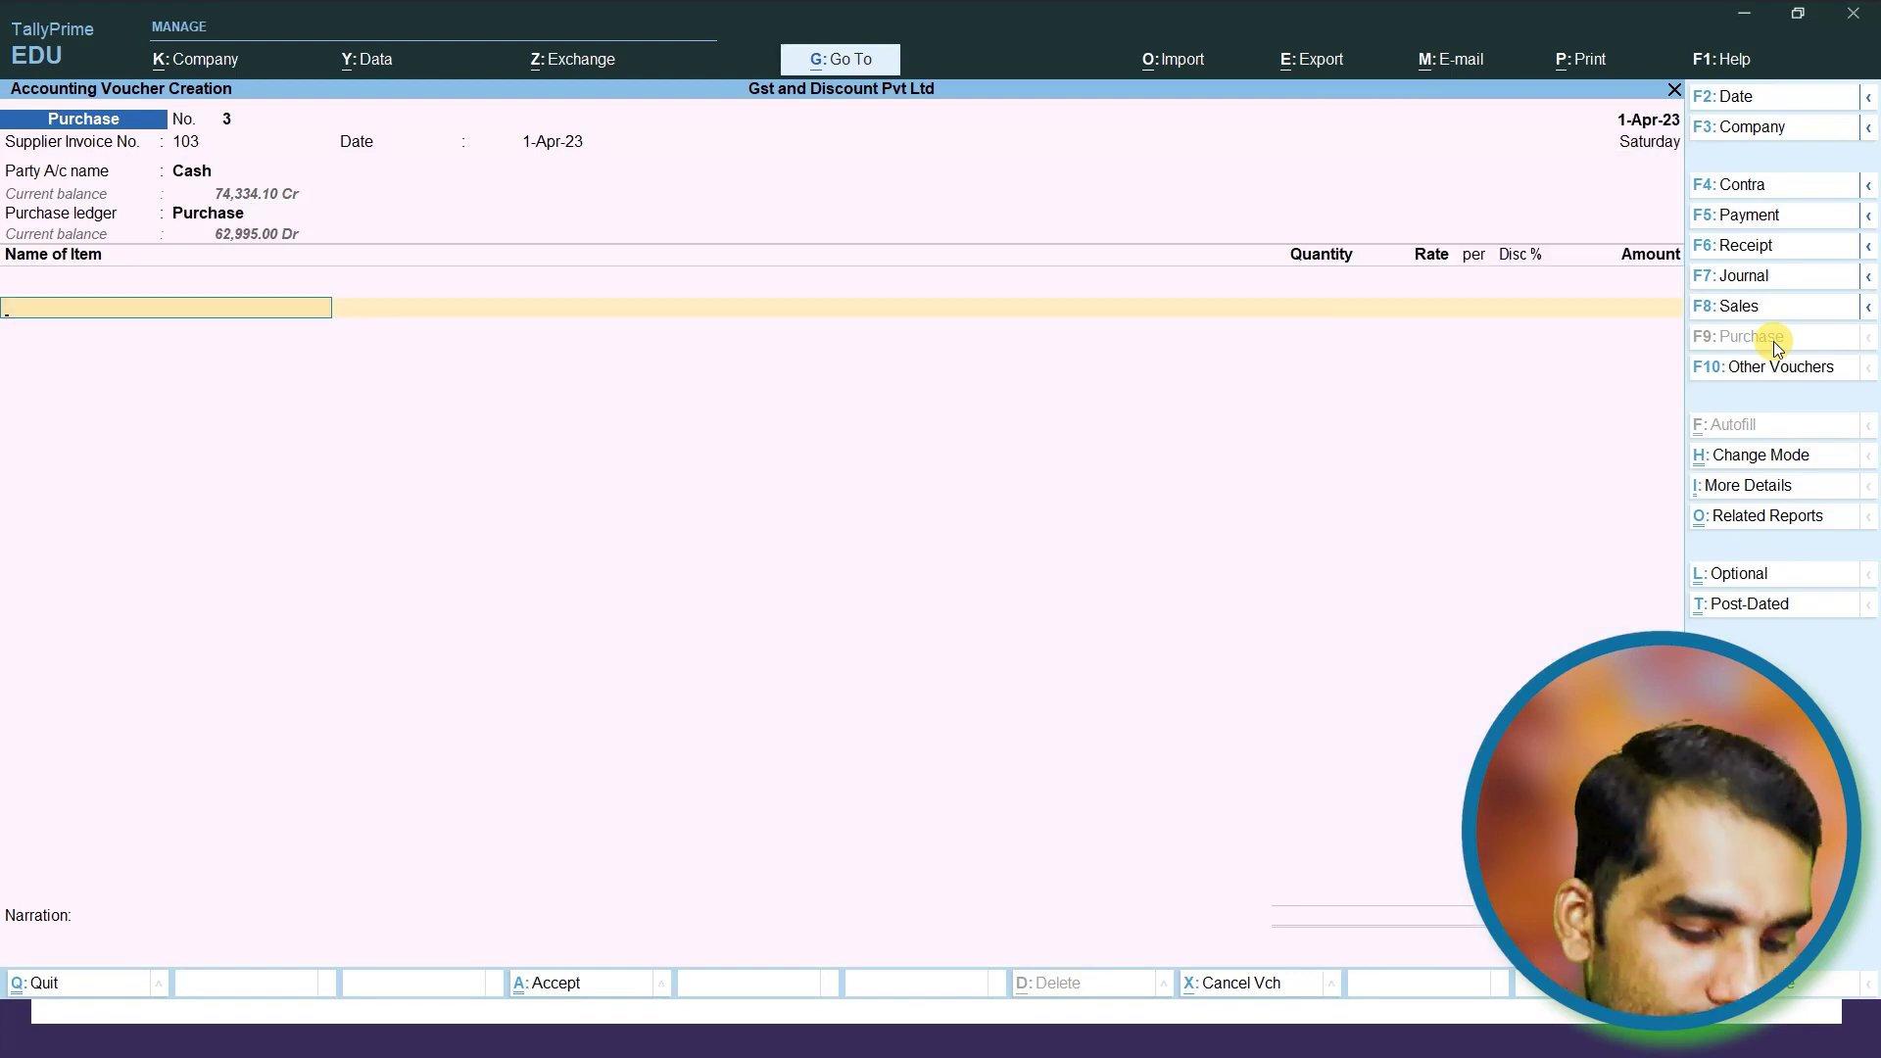
type("Galaxy F 41")
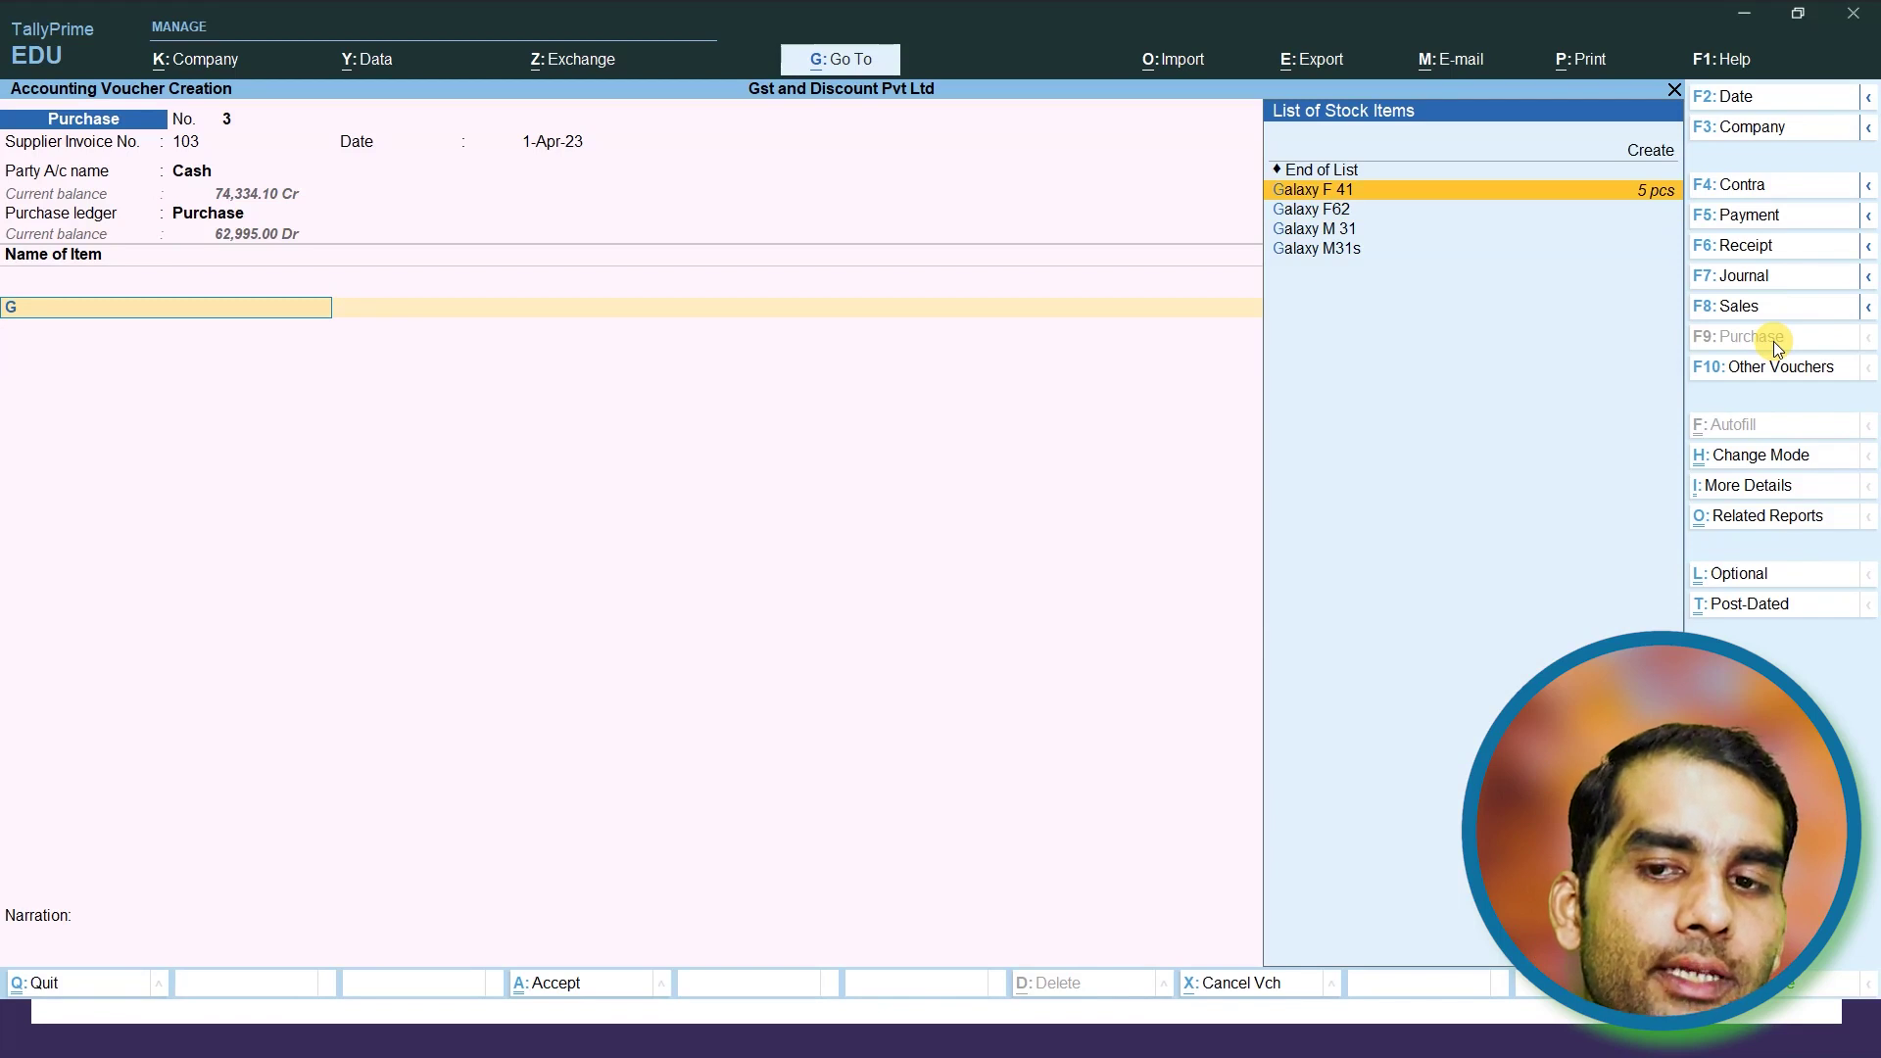
key("Return")
type("5 pcs")
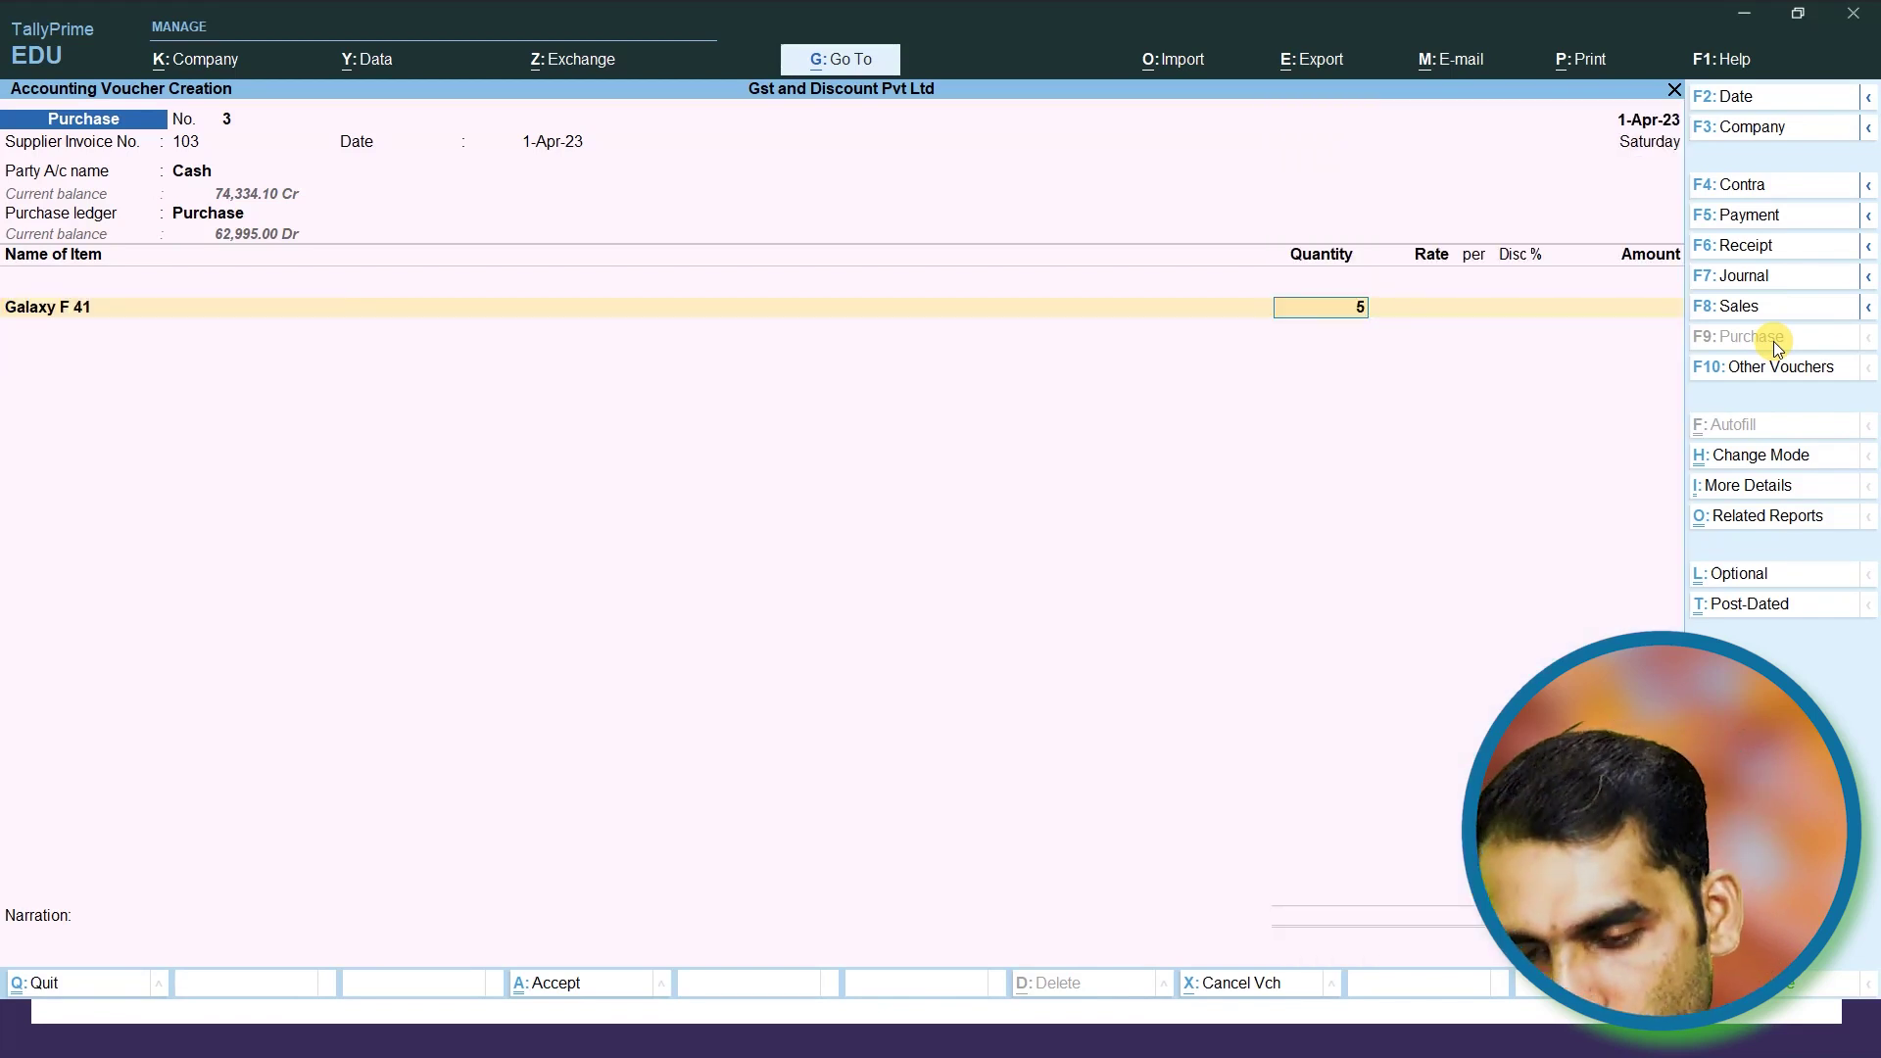
key("Return")
key("Return")
key("Return")
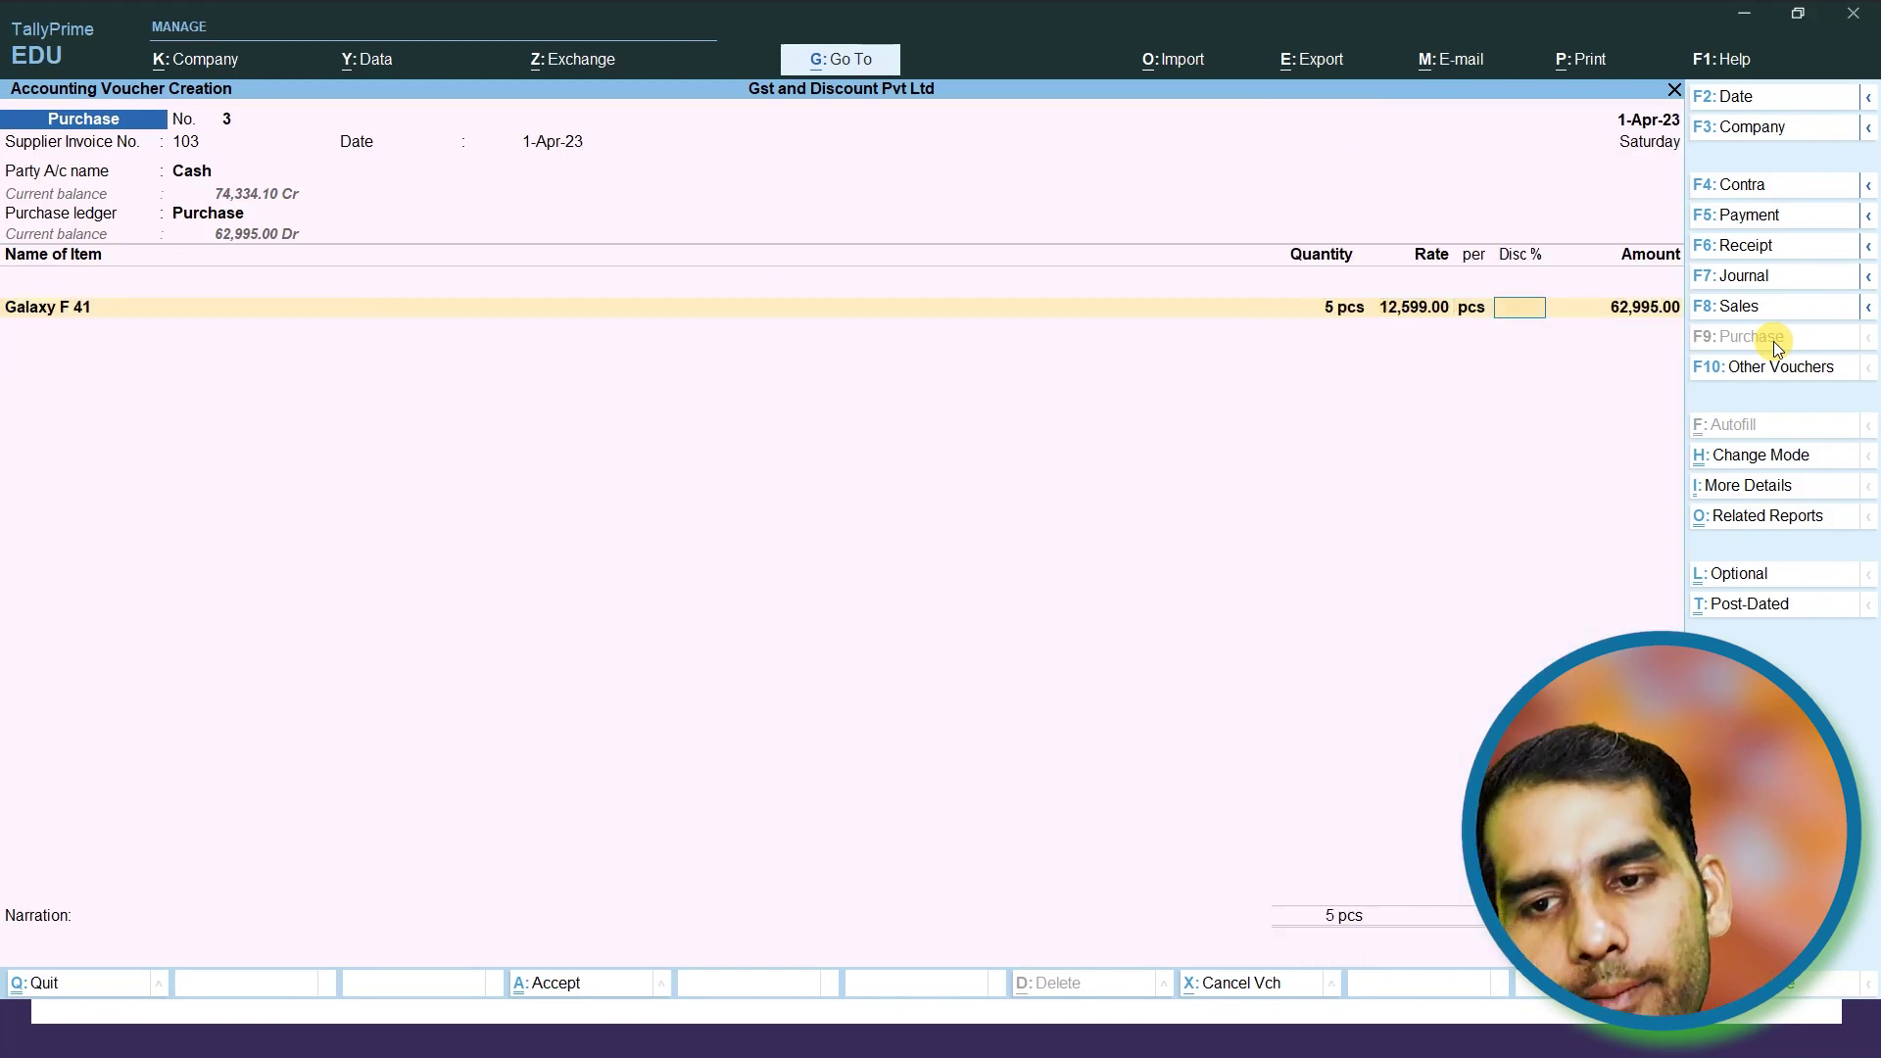
key("Return")
key("Return")
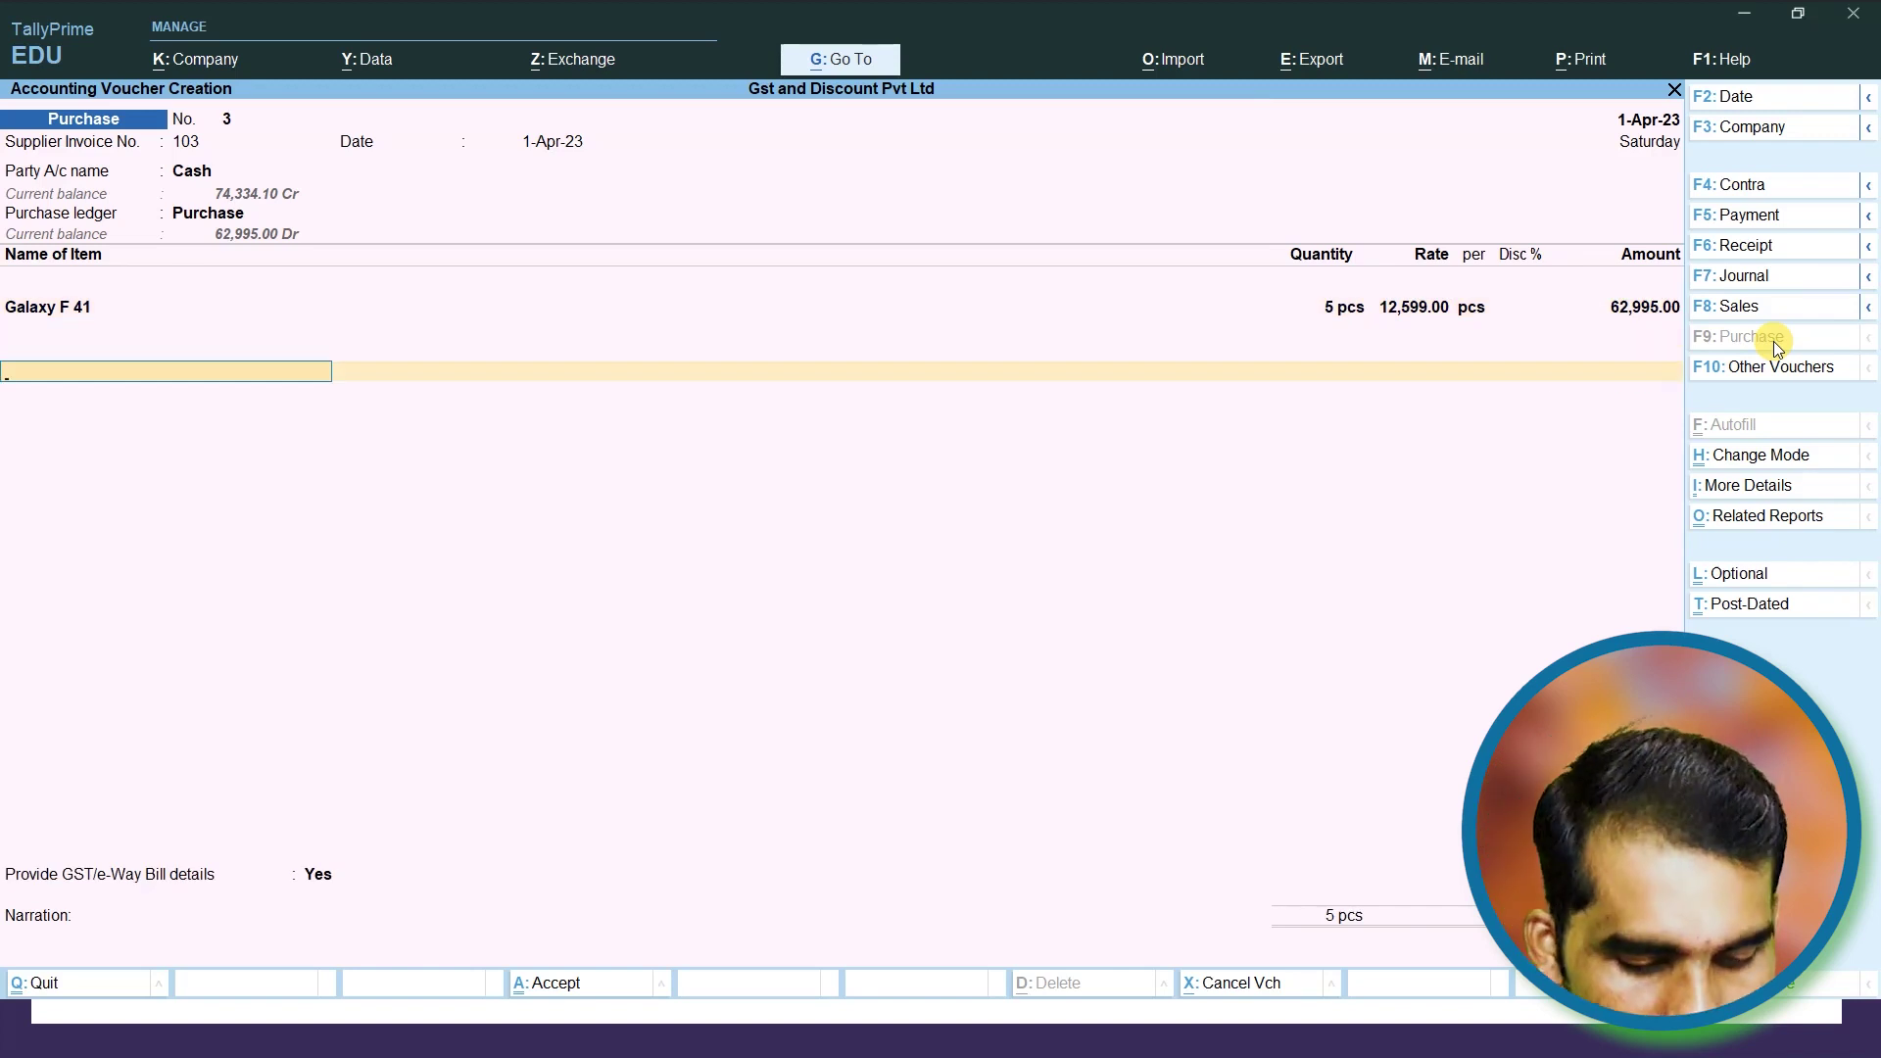
Add the C Gst and S Gst ledgers at 9% each to the cash purchase and save the voucher
key("Return")
key("Return")
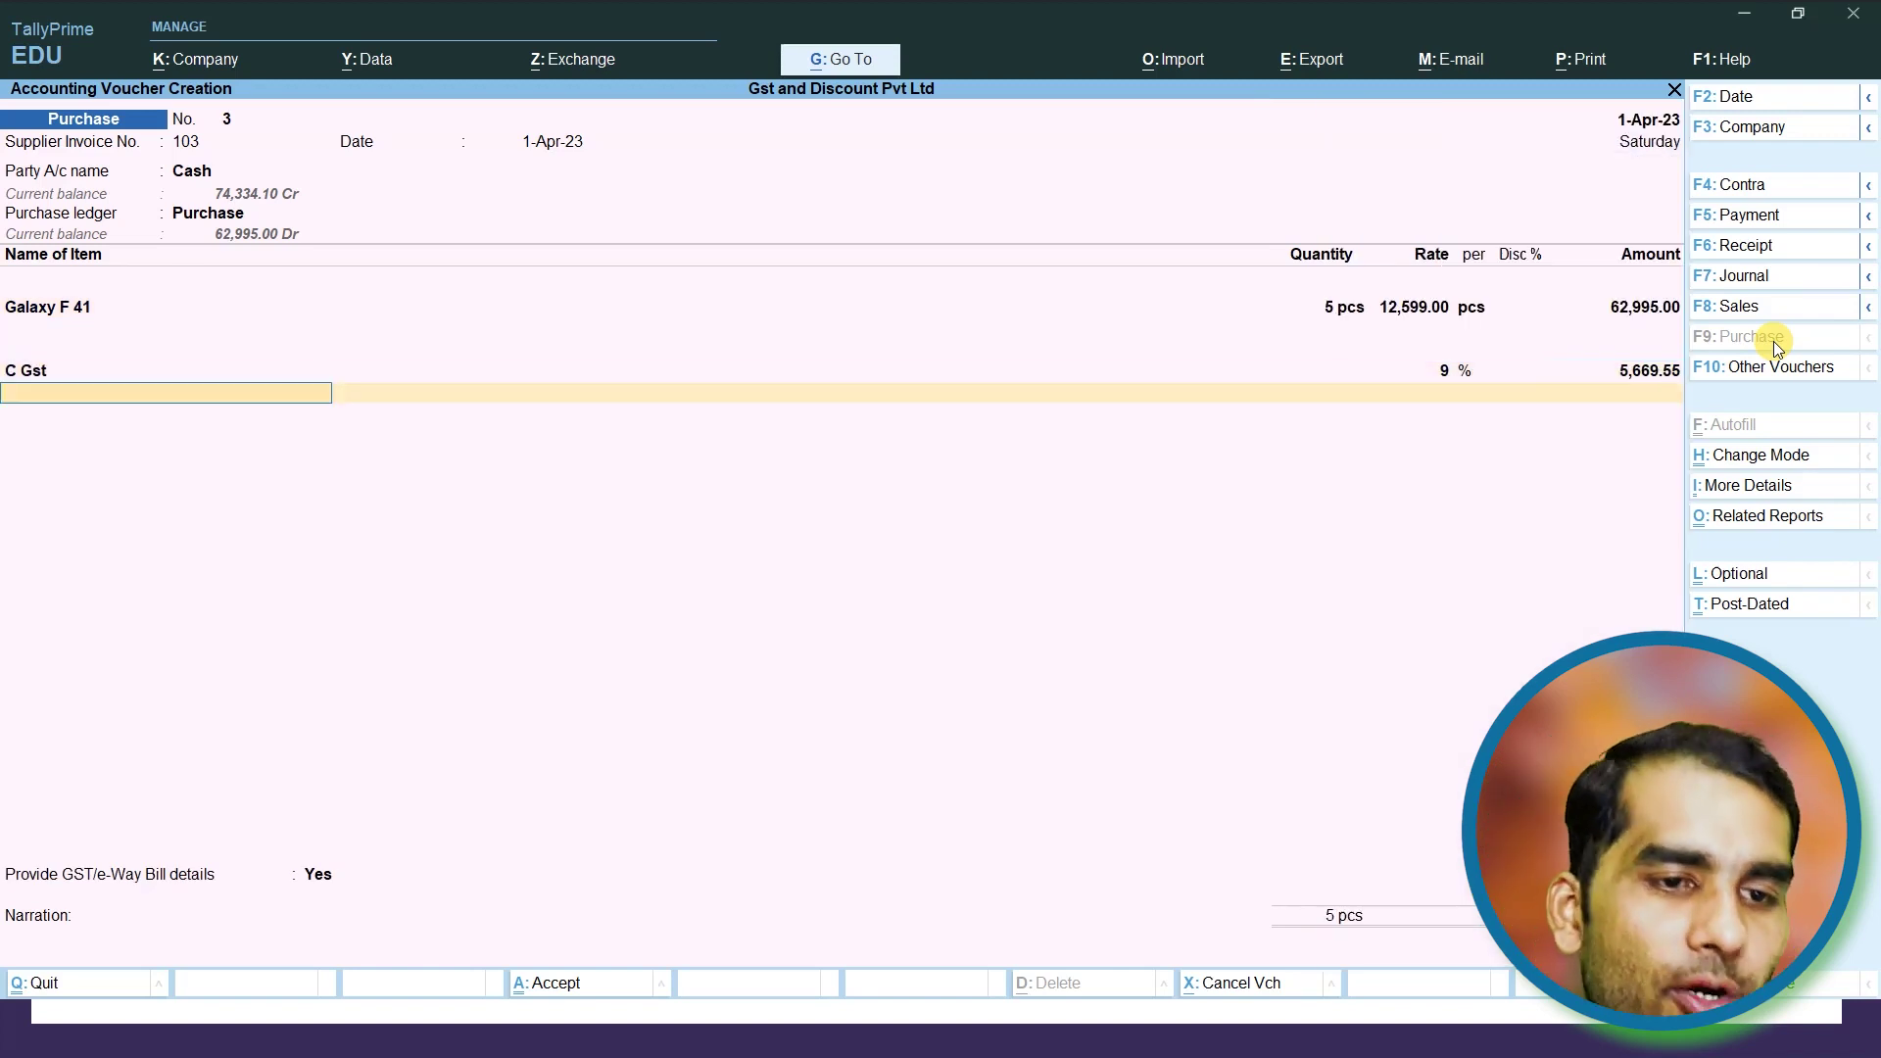
type("s")
key("Return")
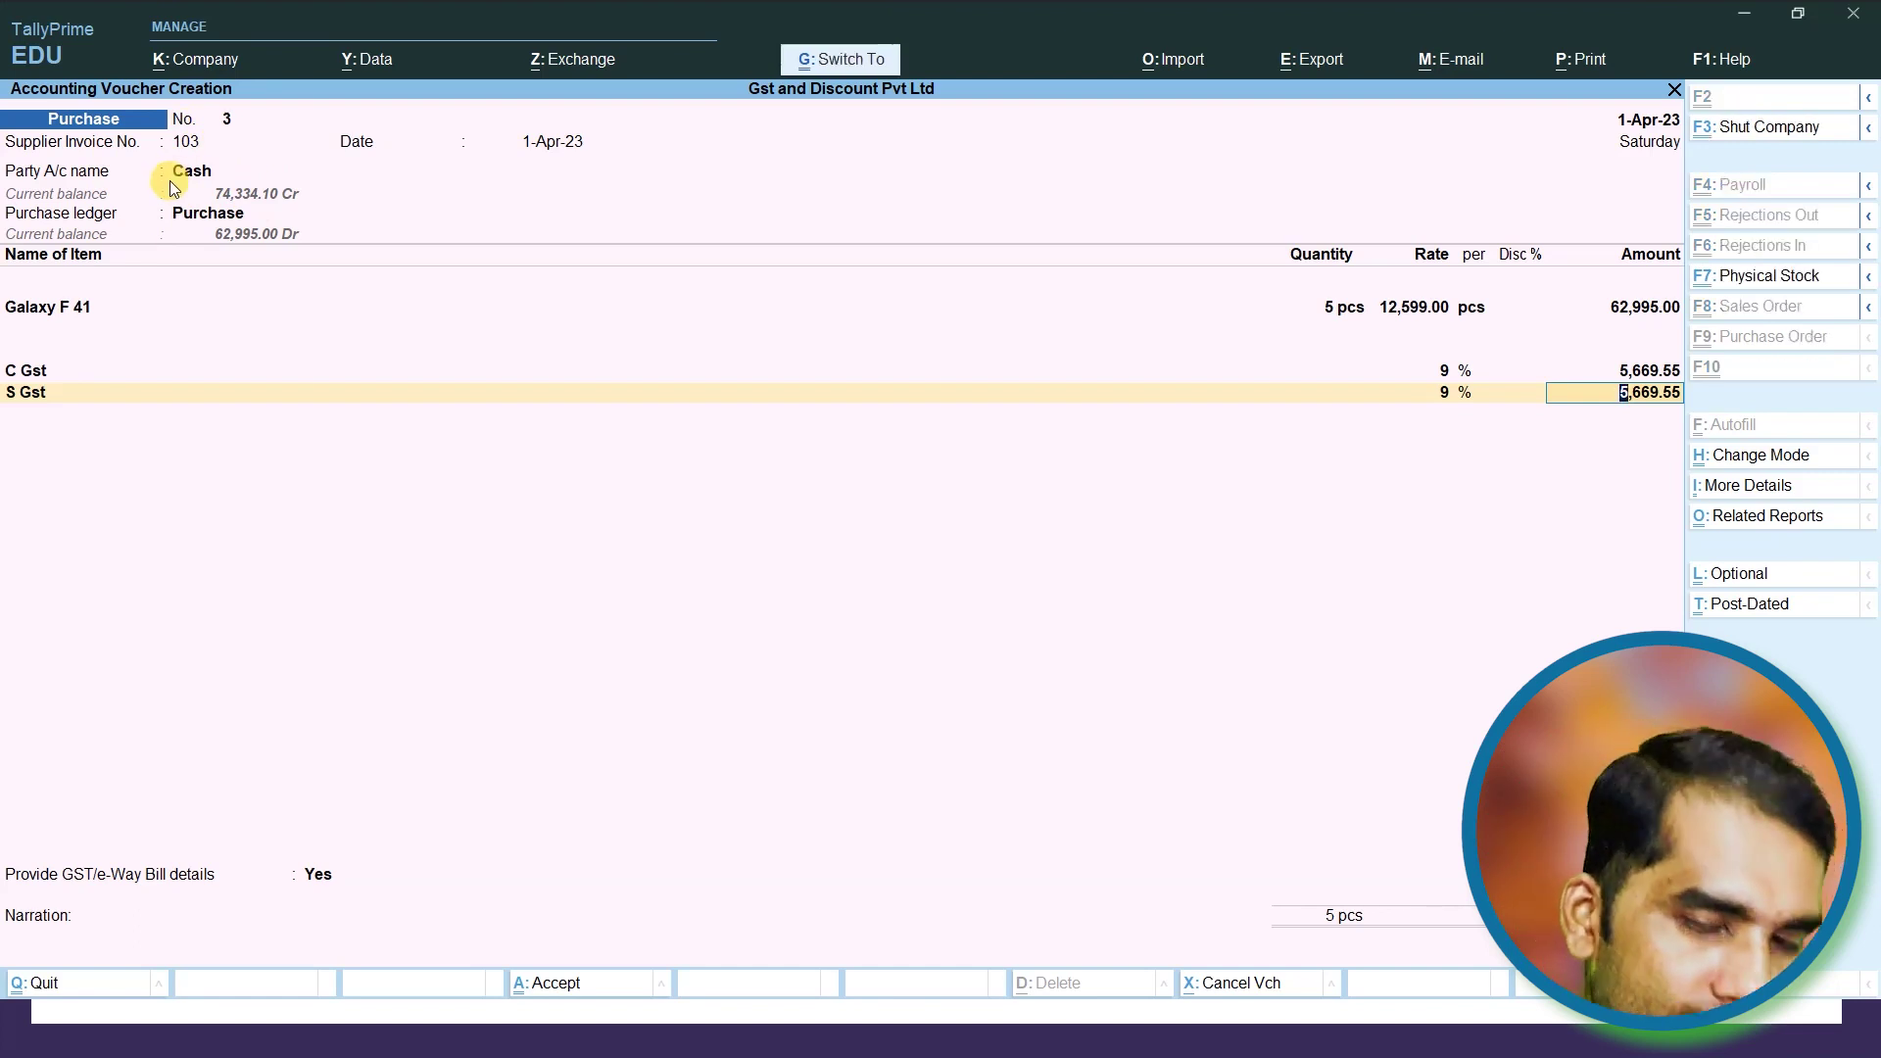
key("ctrl+a")
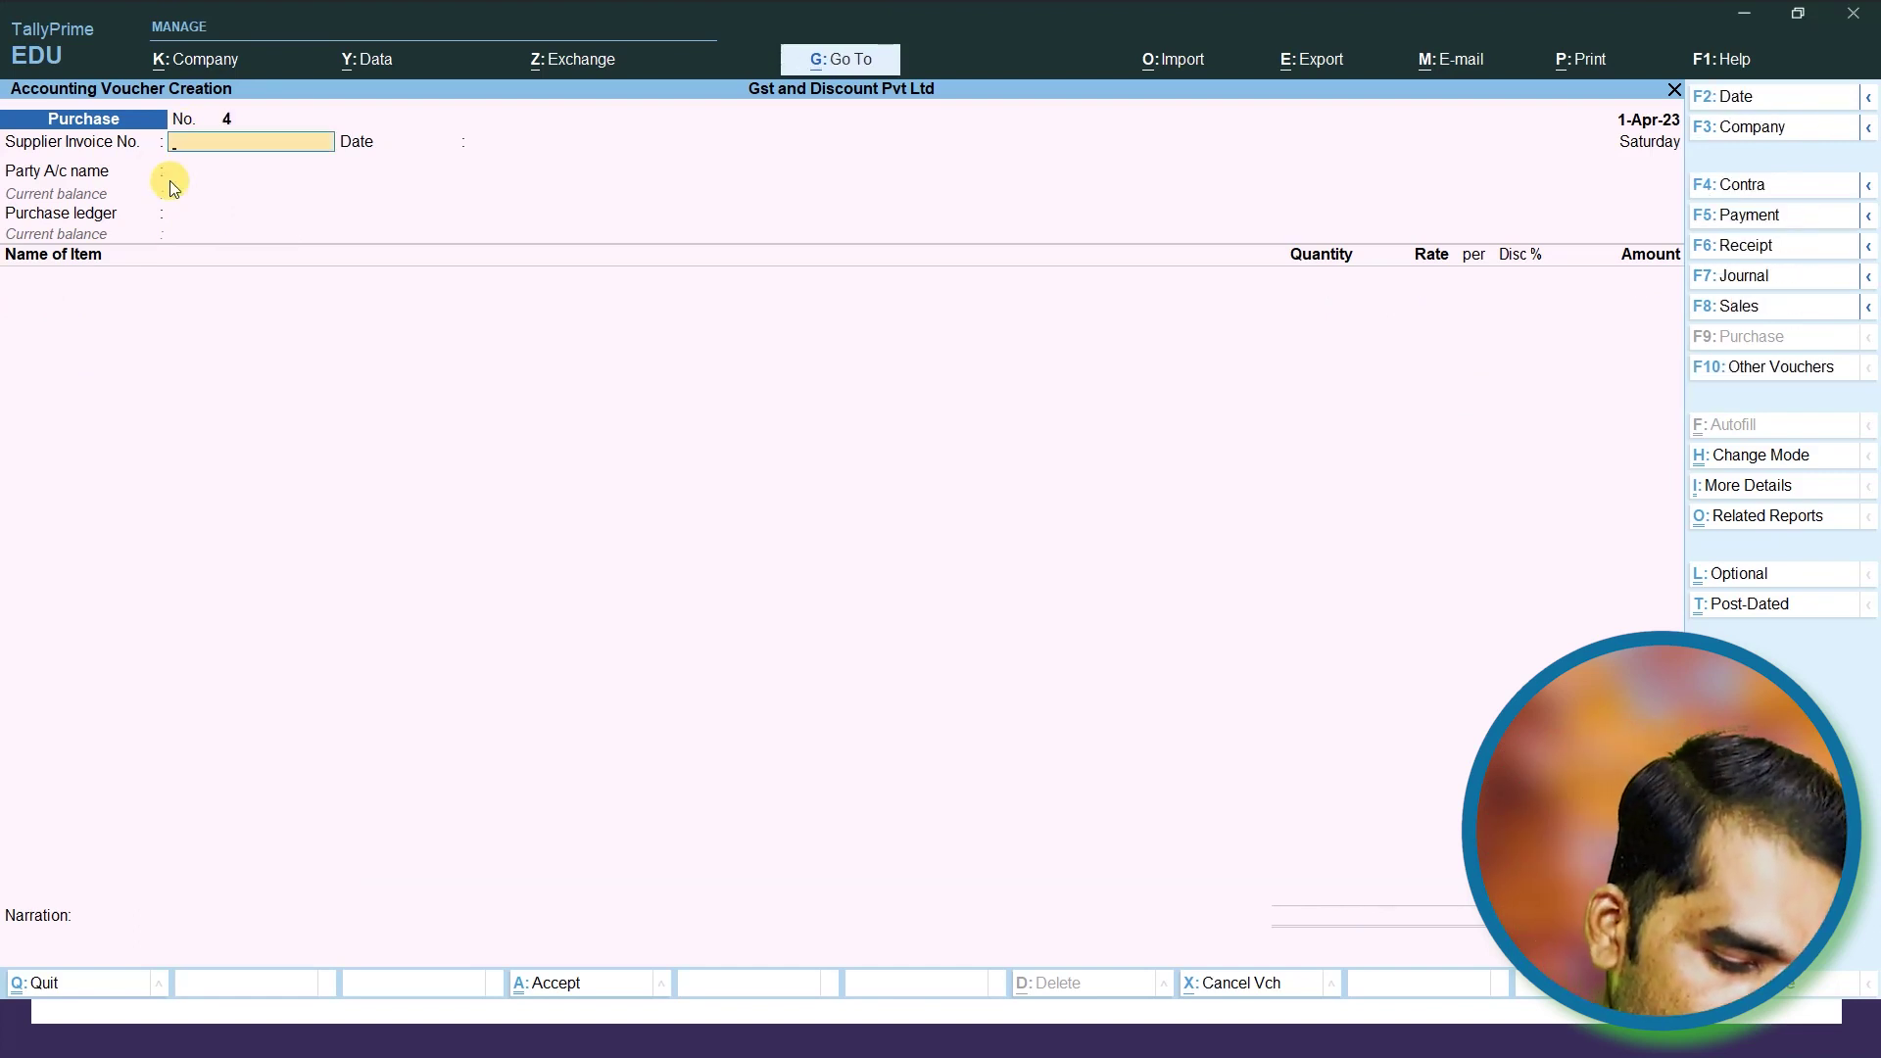
Check the Bills Payable report for any pending bill from the cash purchase, and return to the Gateway of Tally
key("alt+g")
type("Bill")
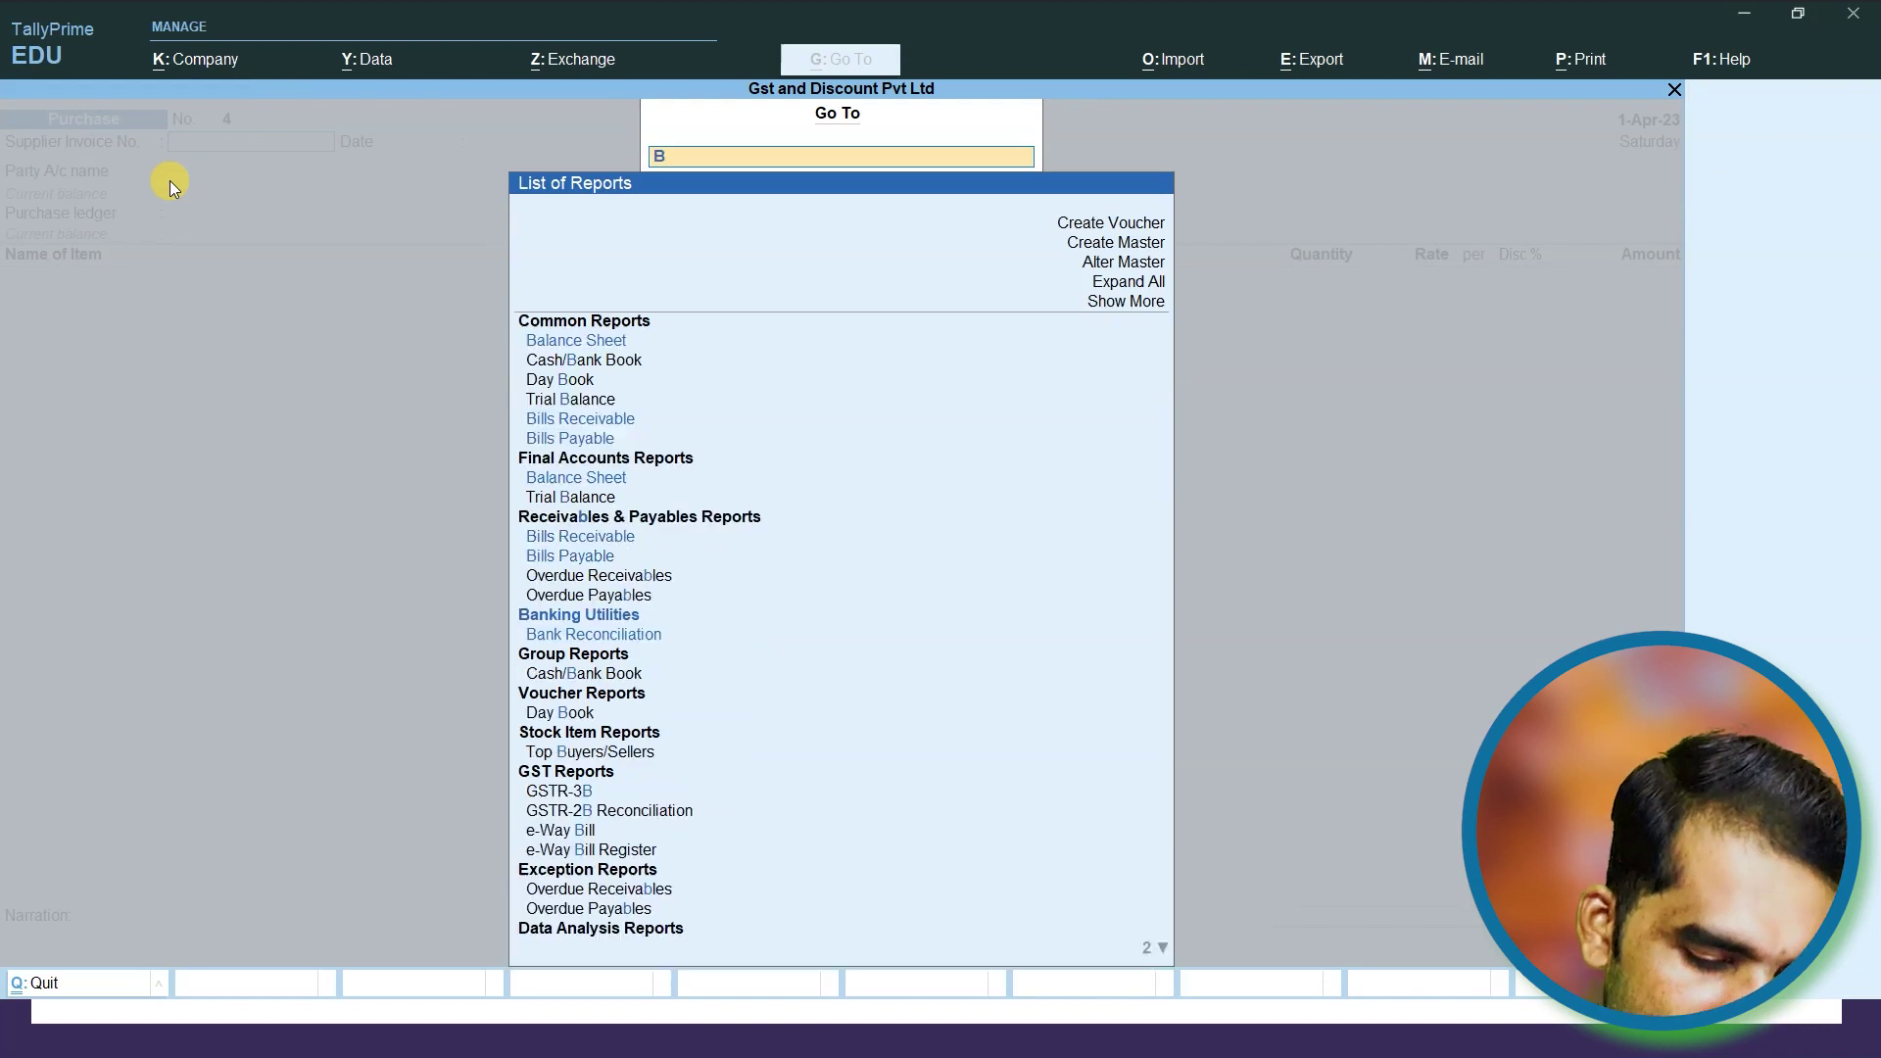
key("Down")
key("Down")
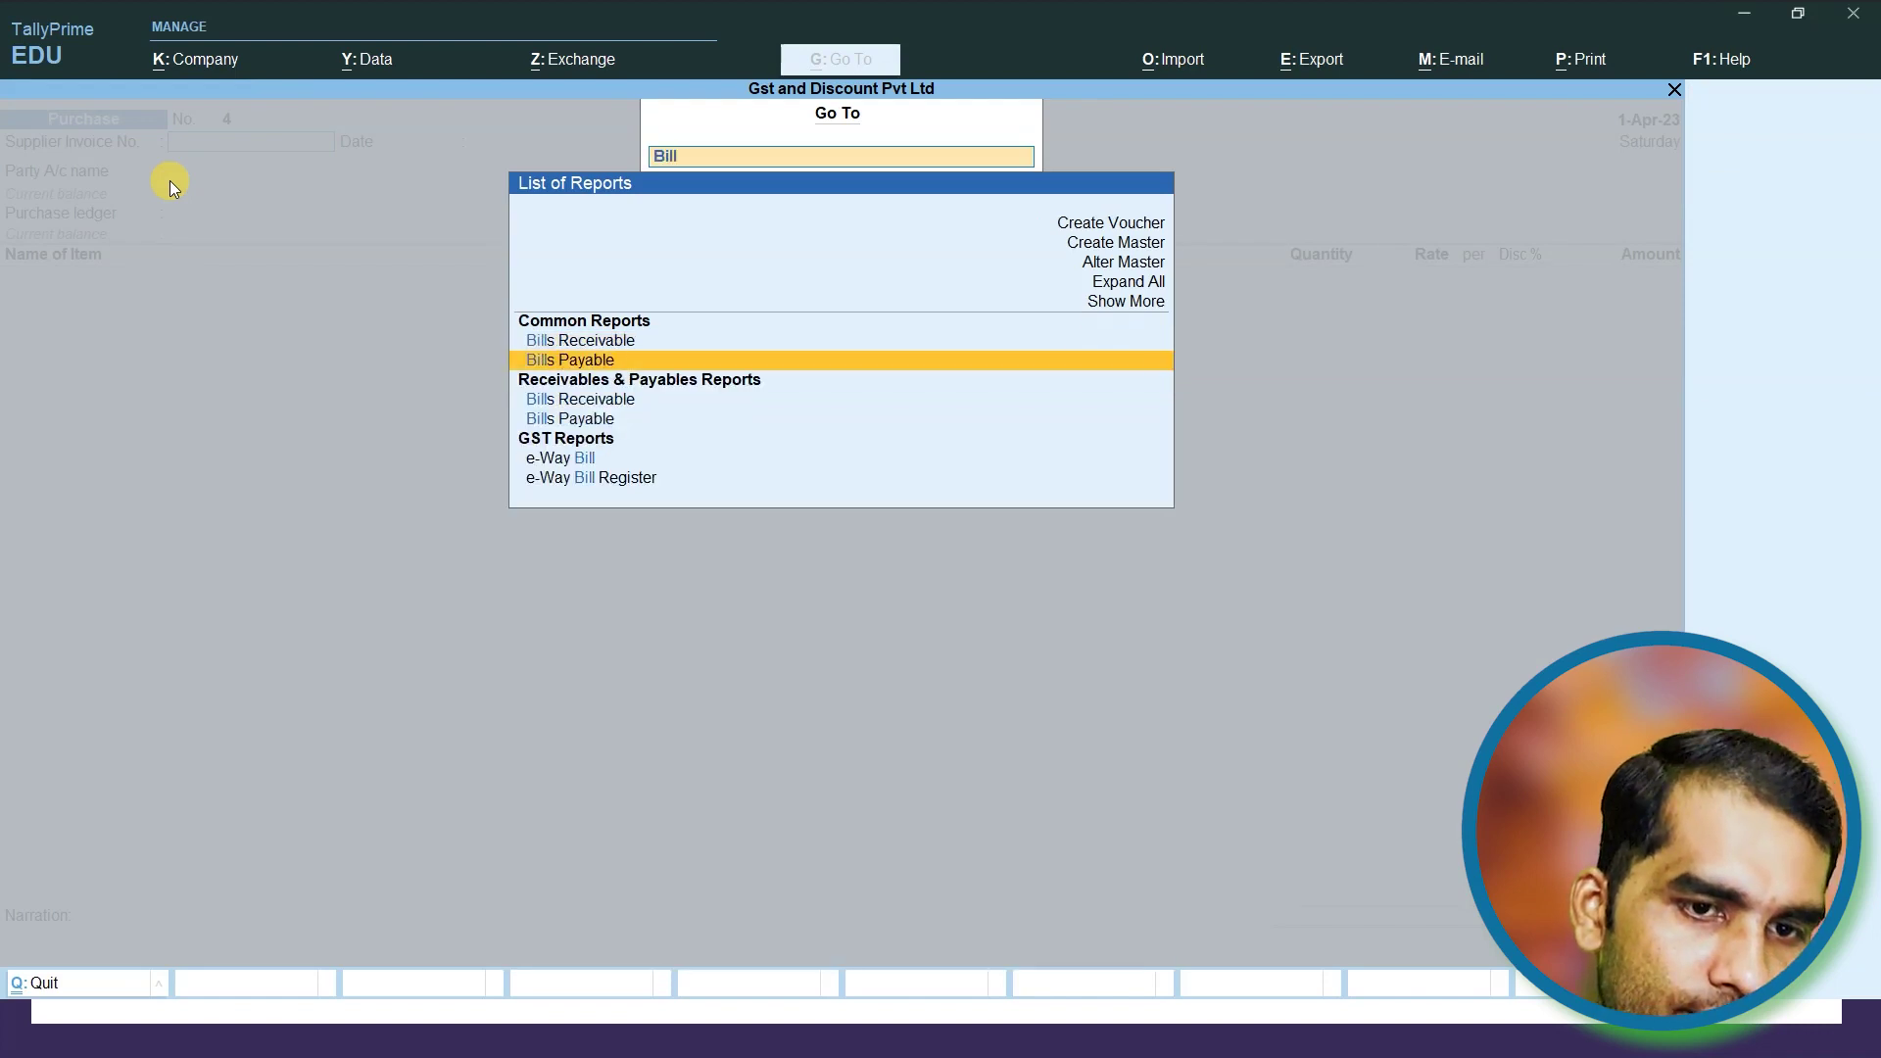
key("Return")
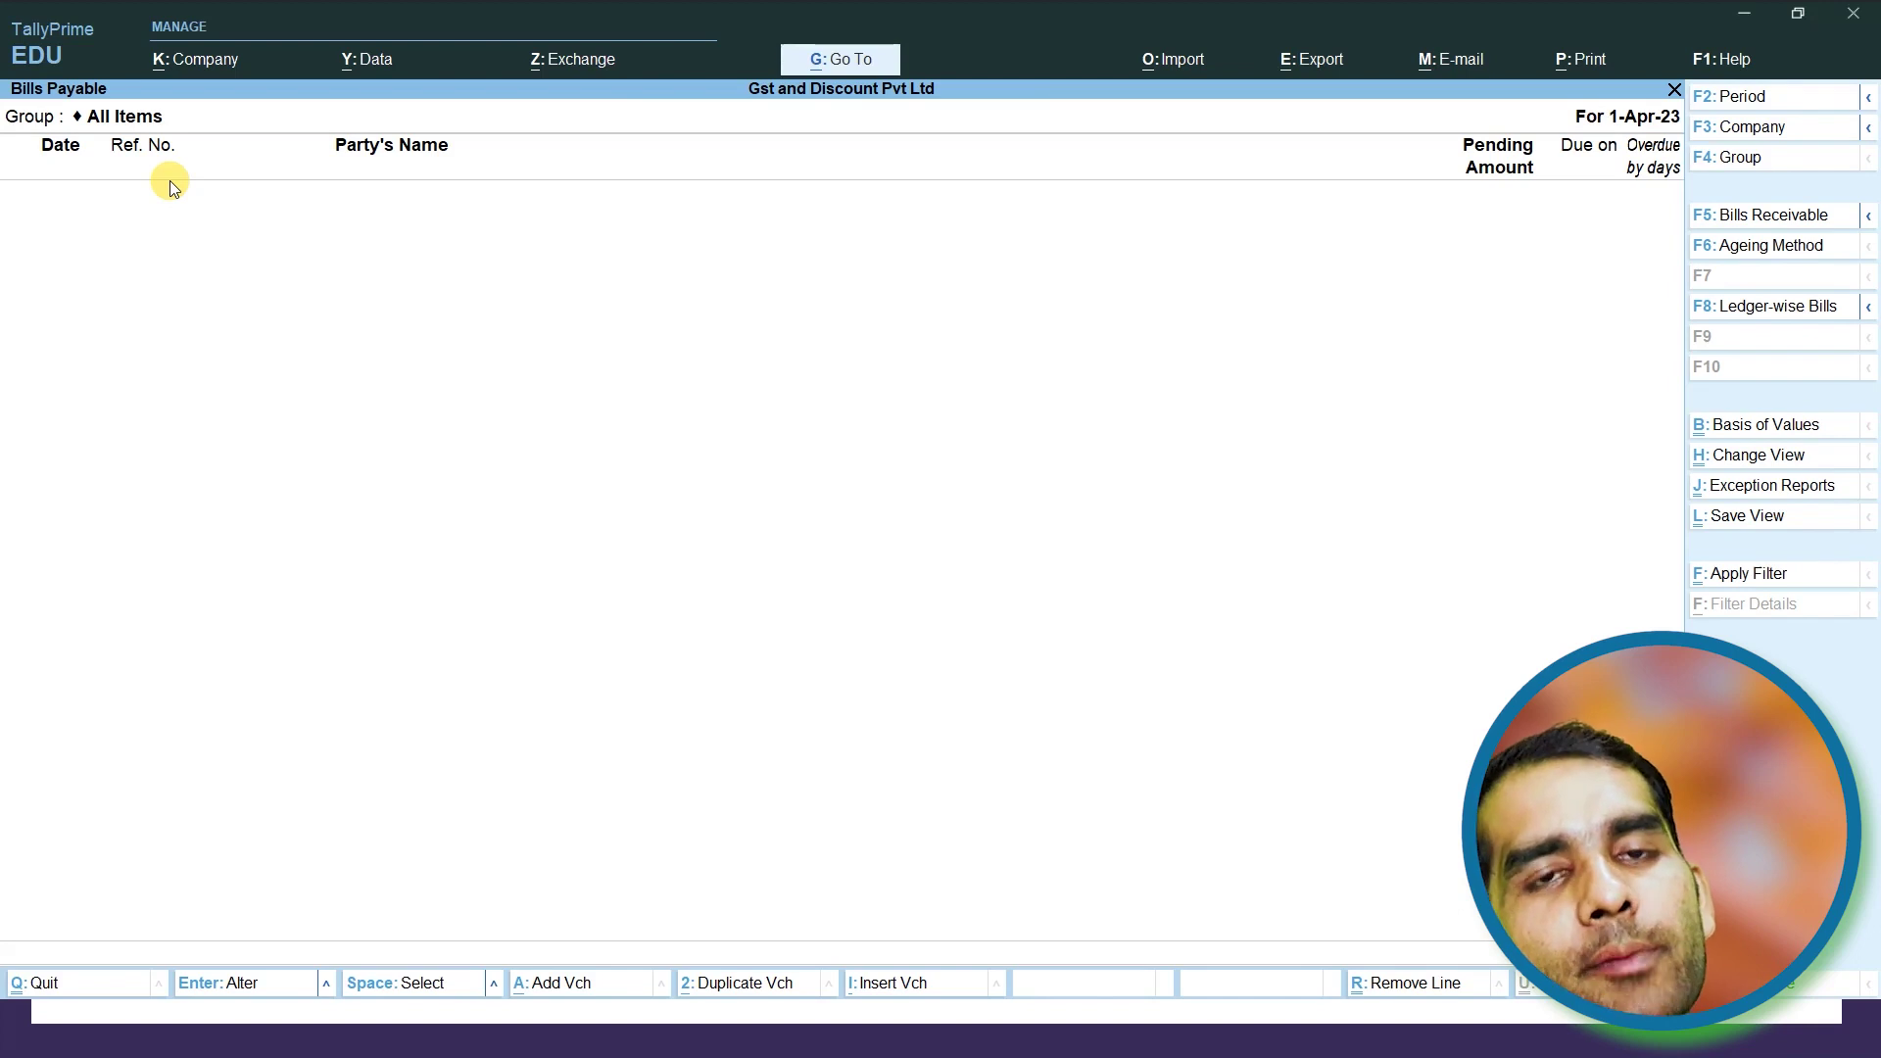
key("alt+a")
key("Escape")
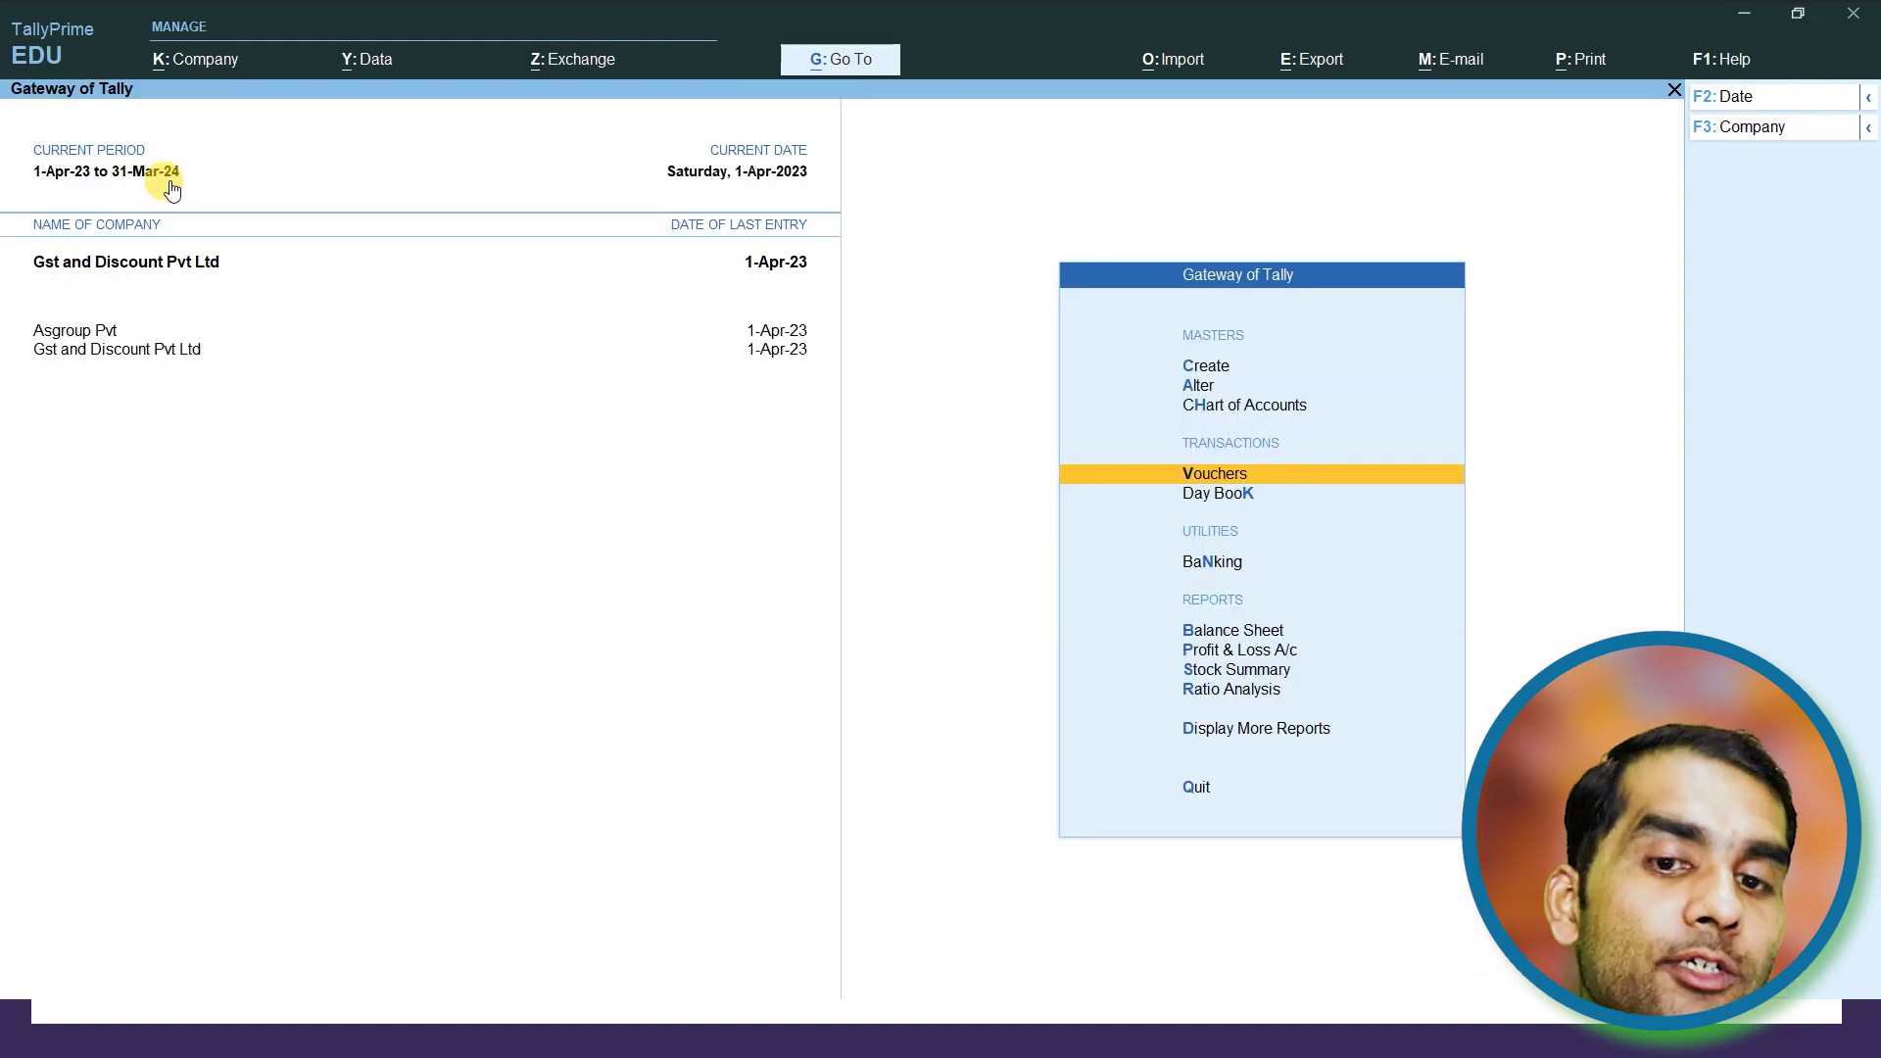
Open the Cash purchase voucher number 3 from the Day Book
key("Down")
key("Return")
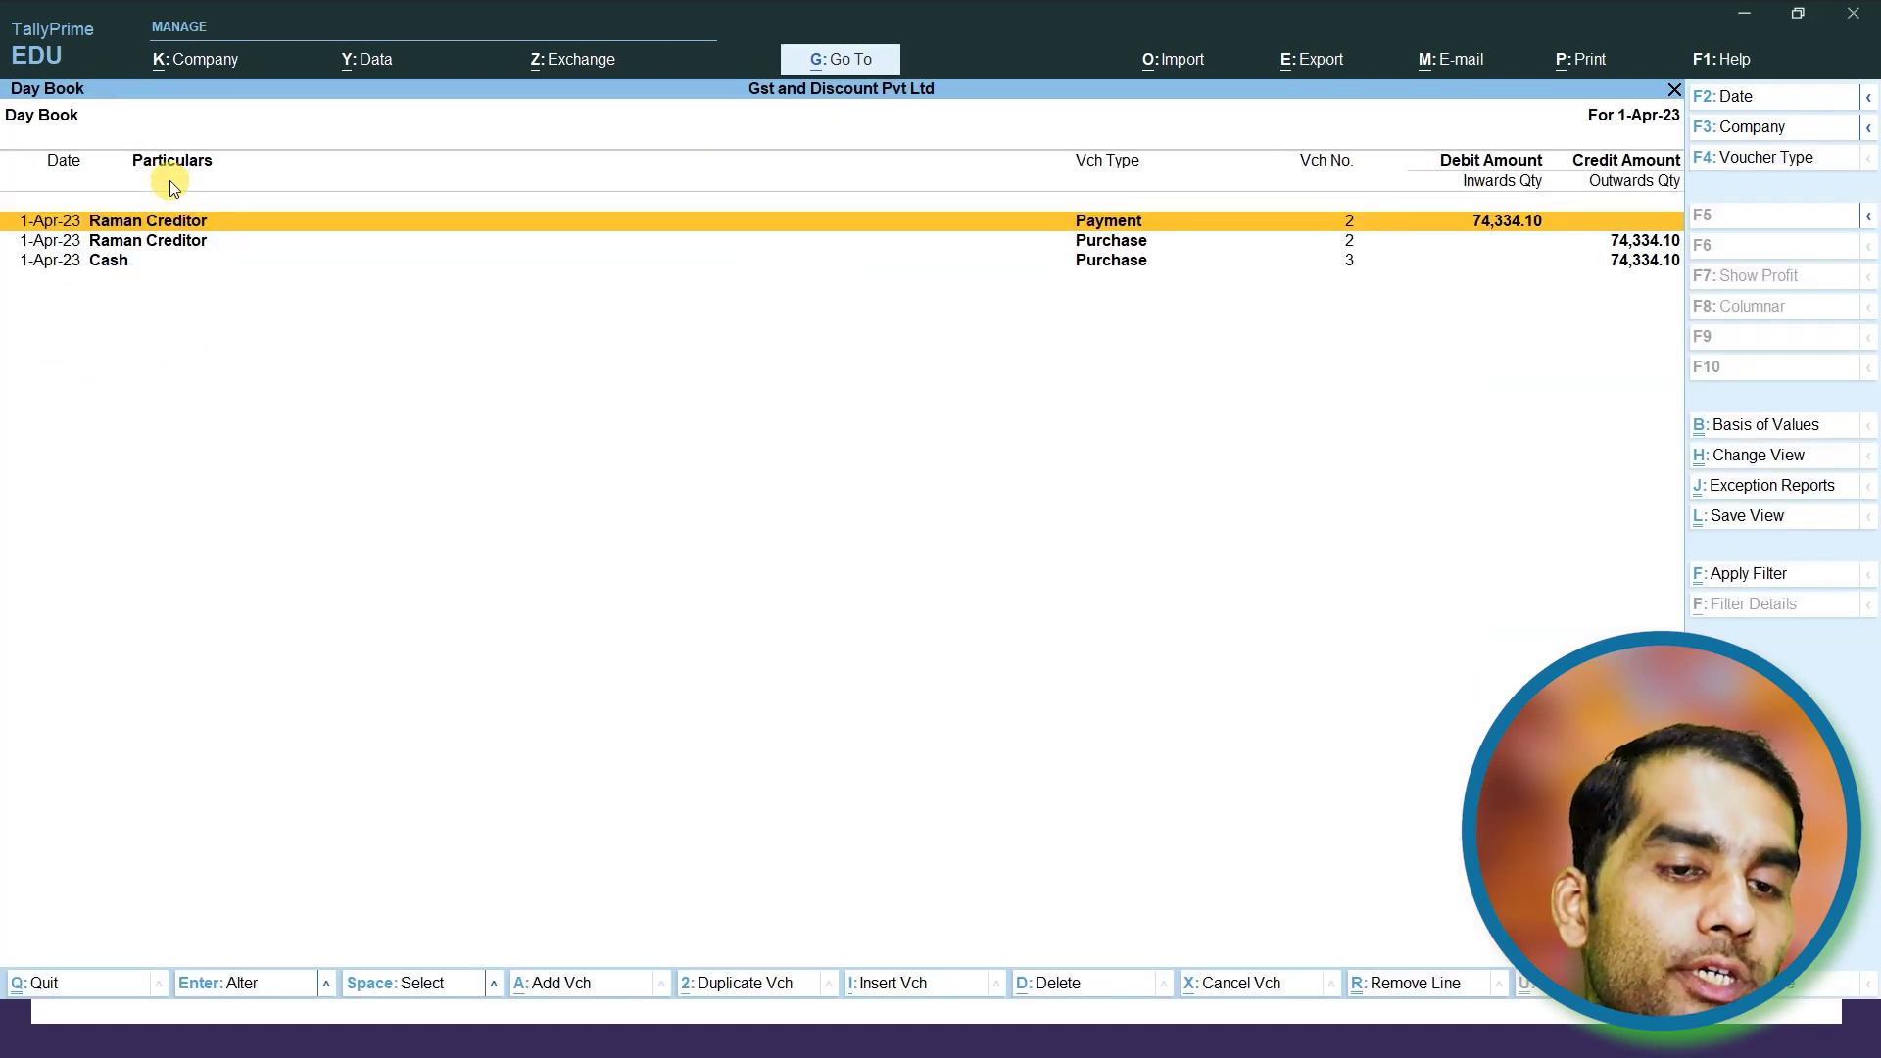
key("Down")
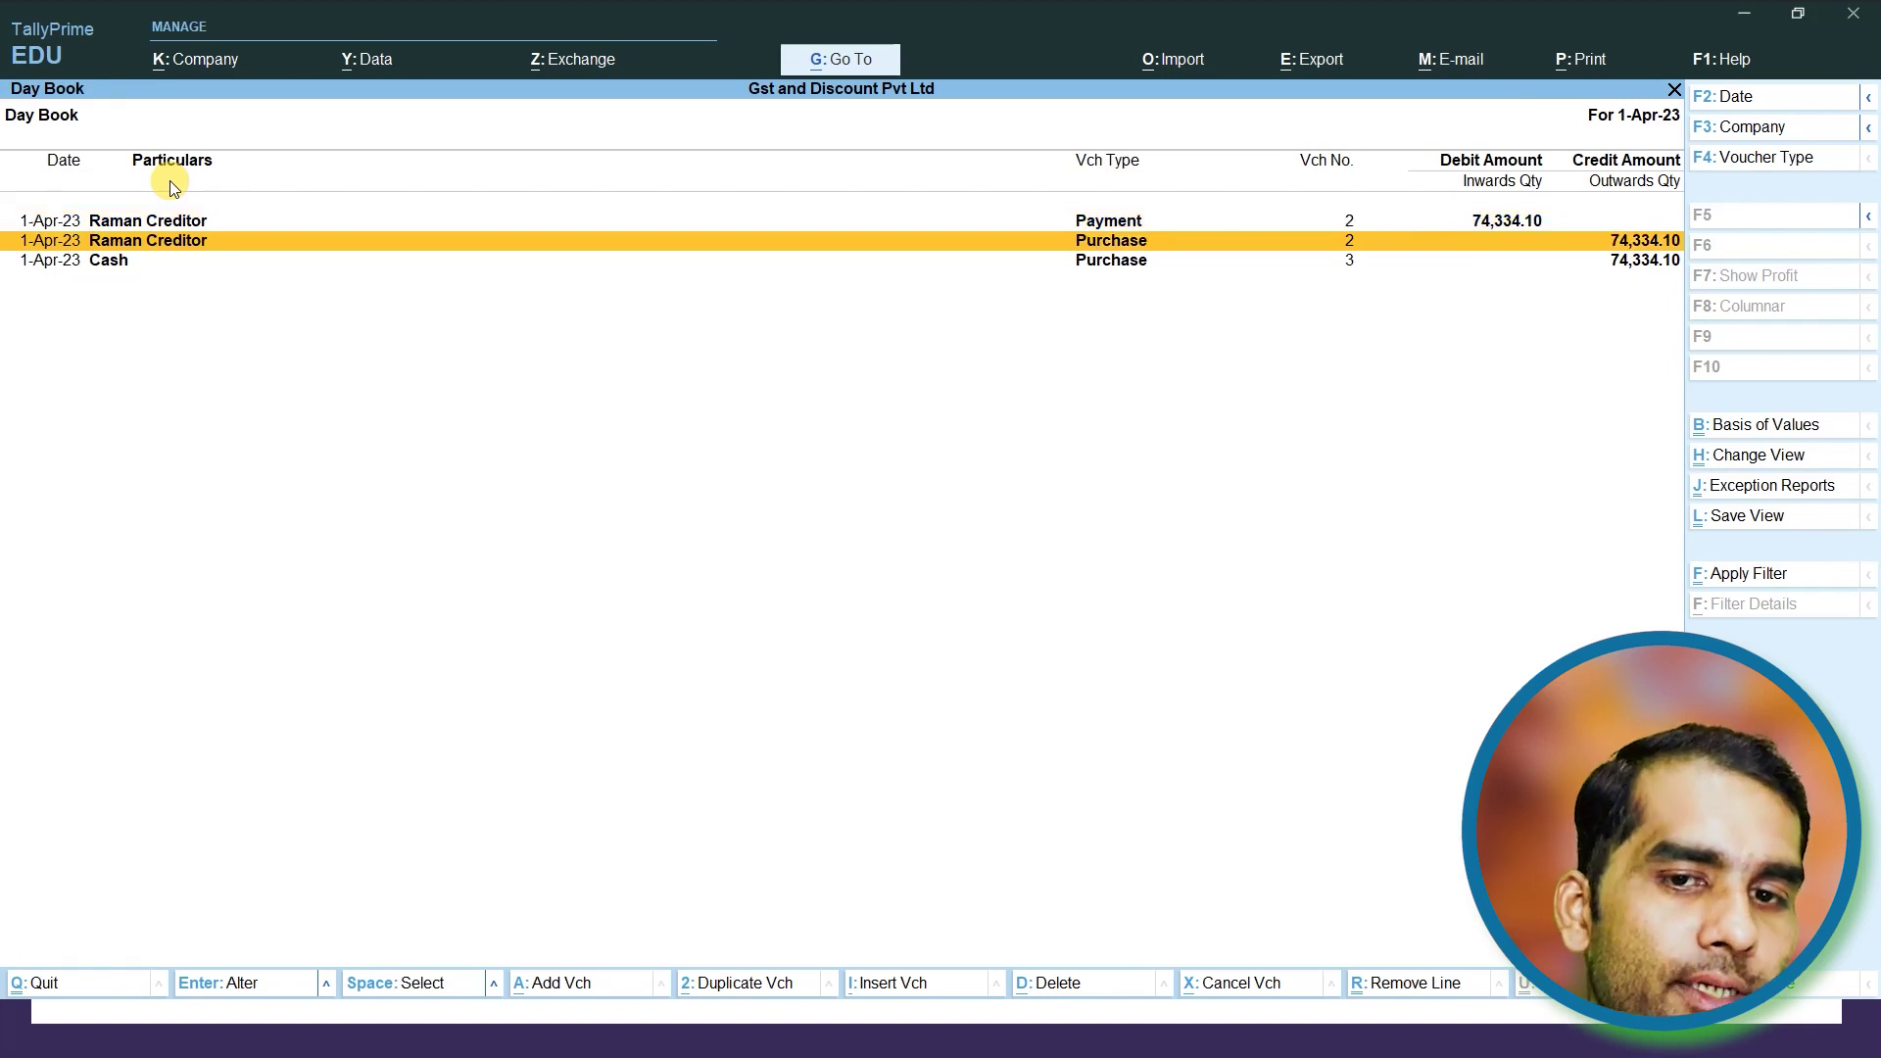
key("Down")
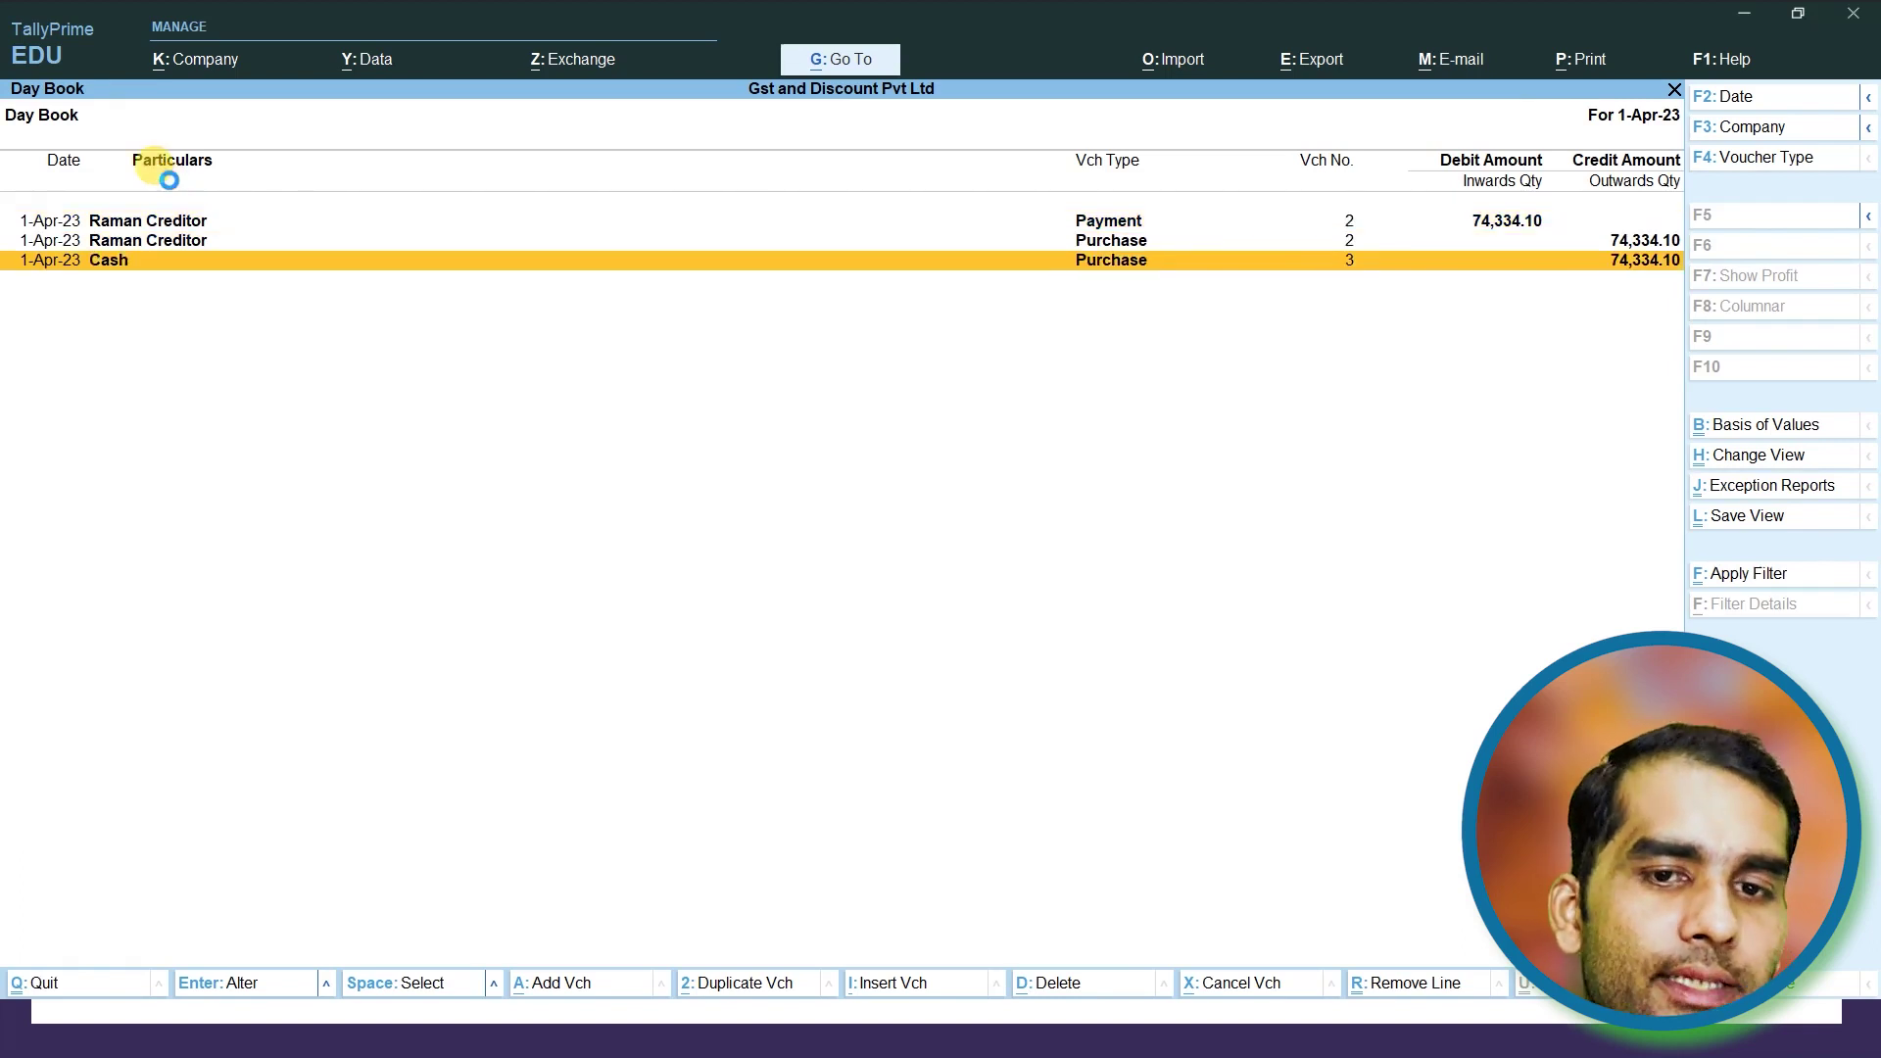
key("Return")
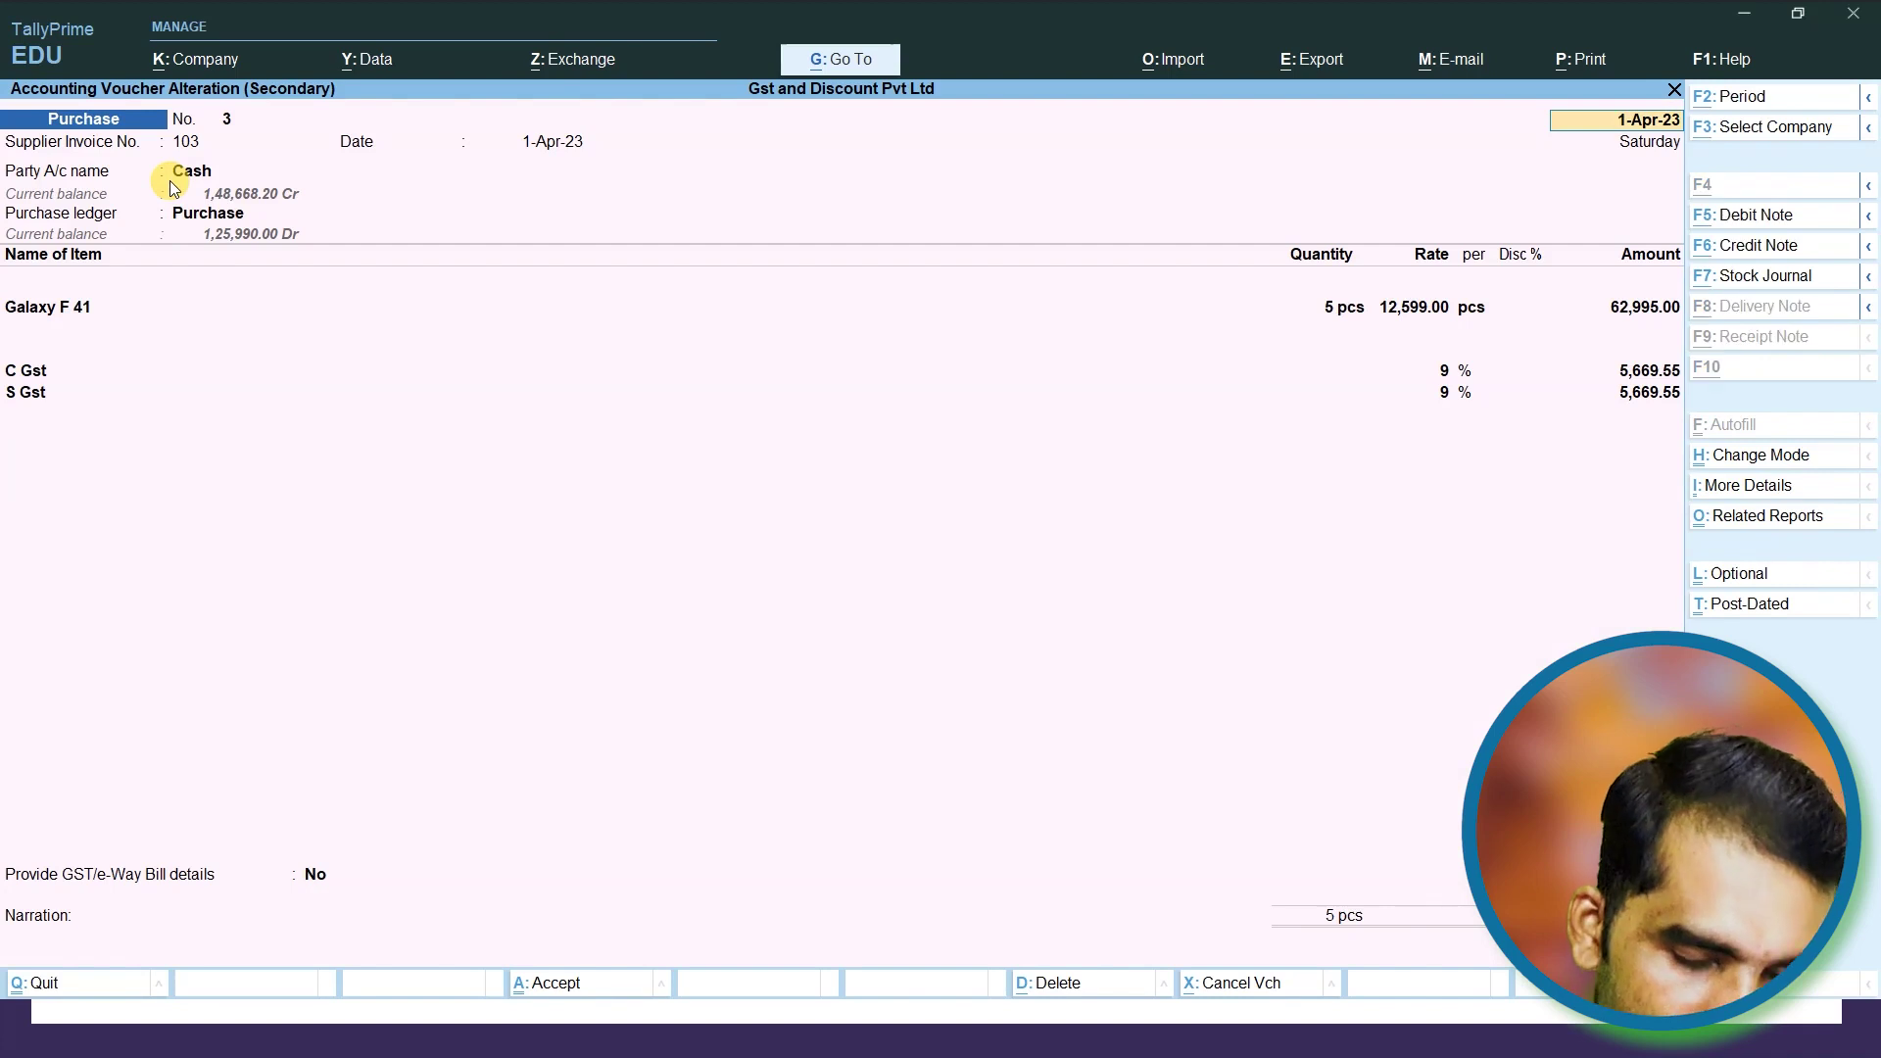
Preview the printed invoice of the cash purchase voucher and zoom in to examine its supplier, item and GST details
key("alt+p")
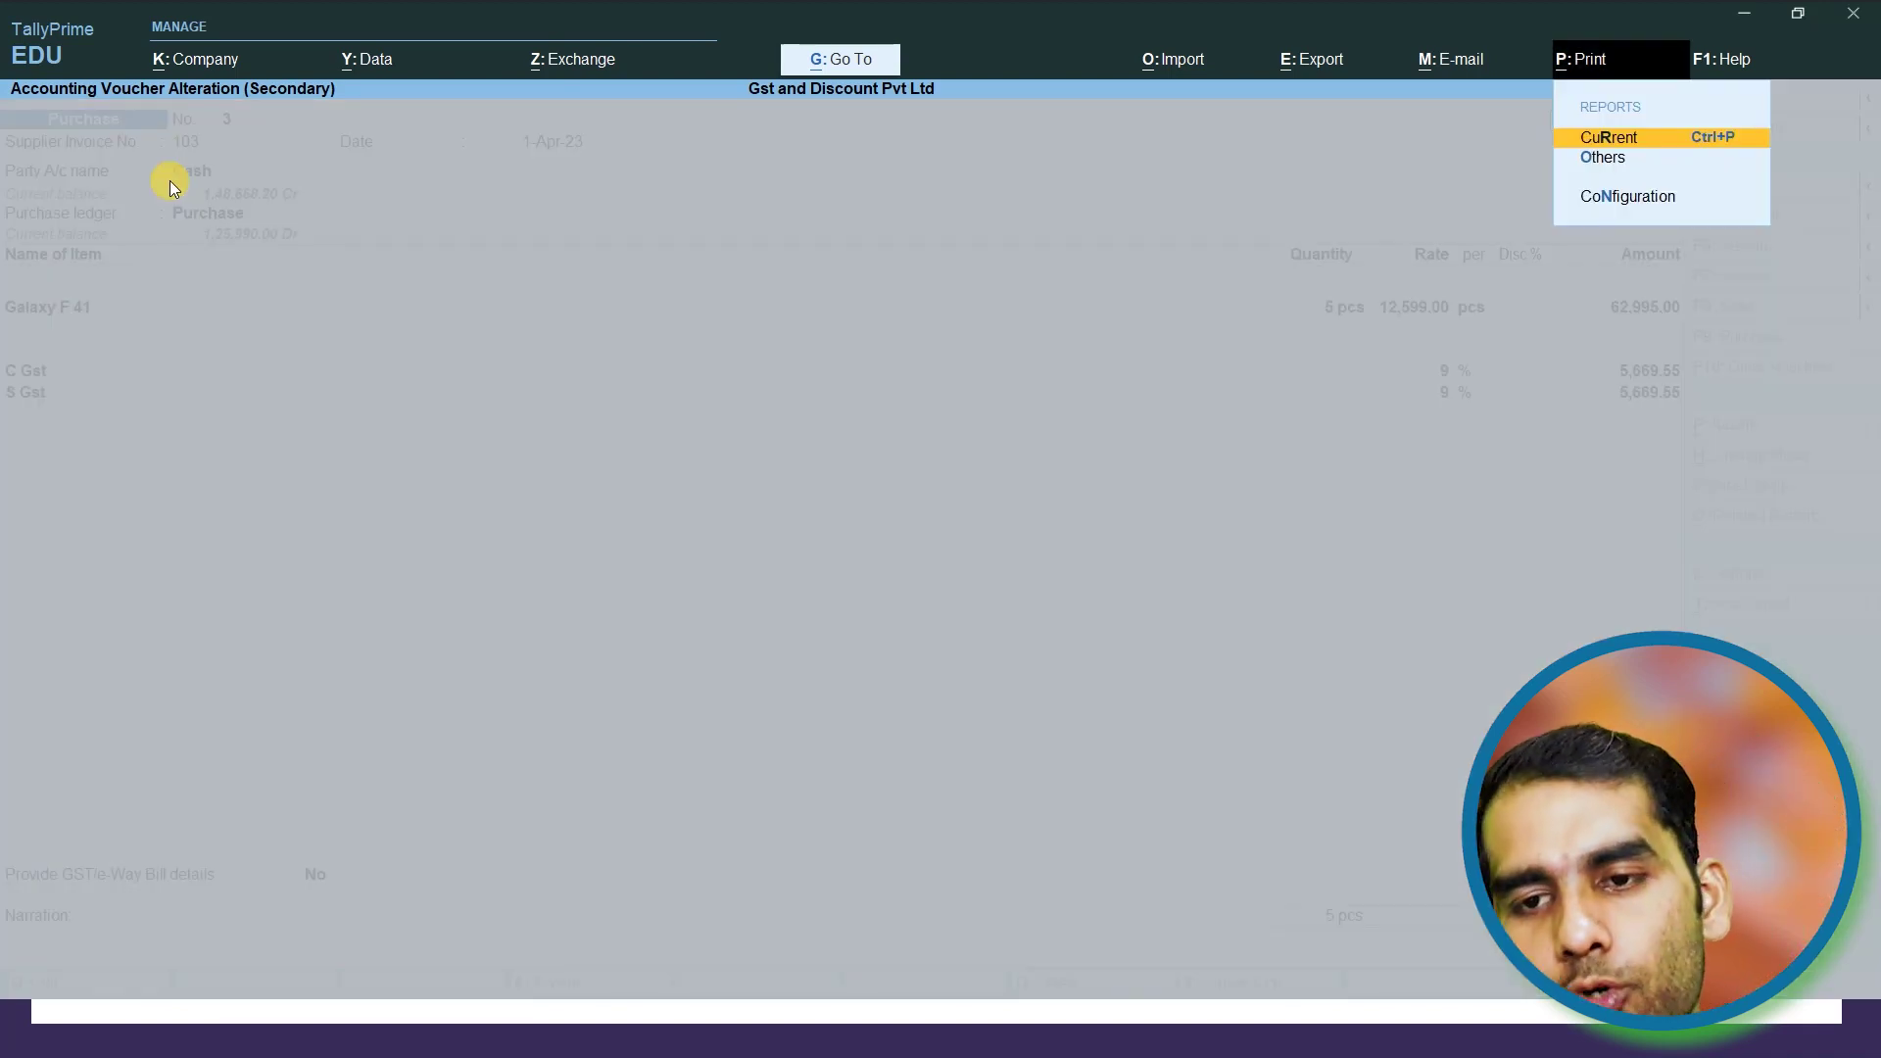
key("Return")
key("Left")
key("Return")
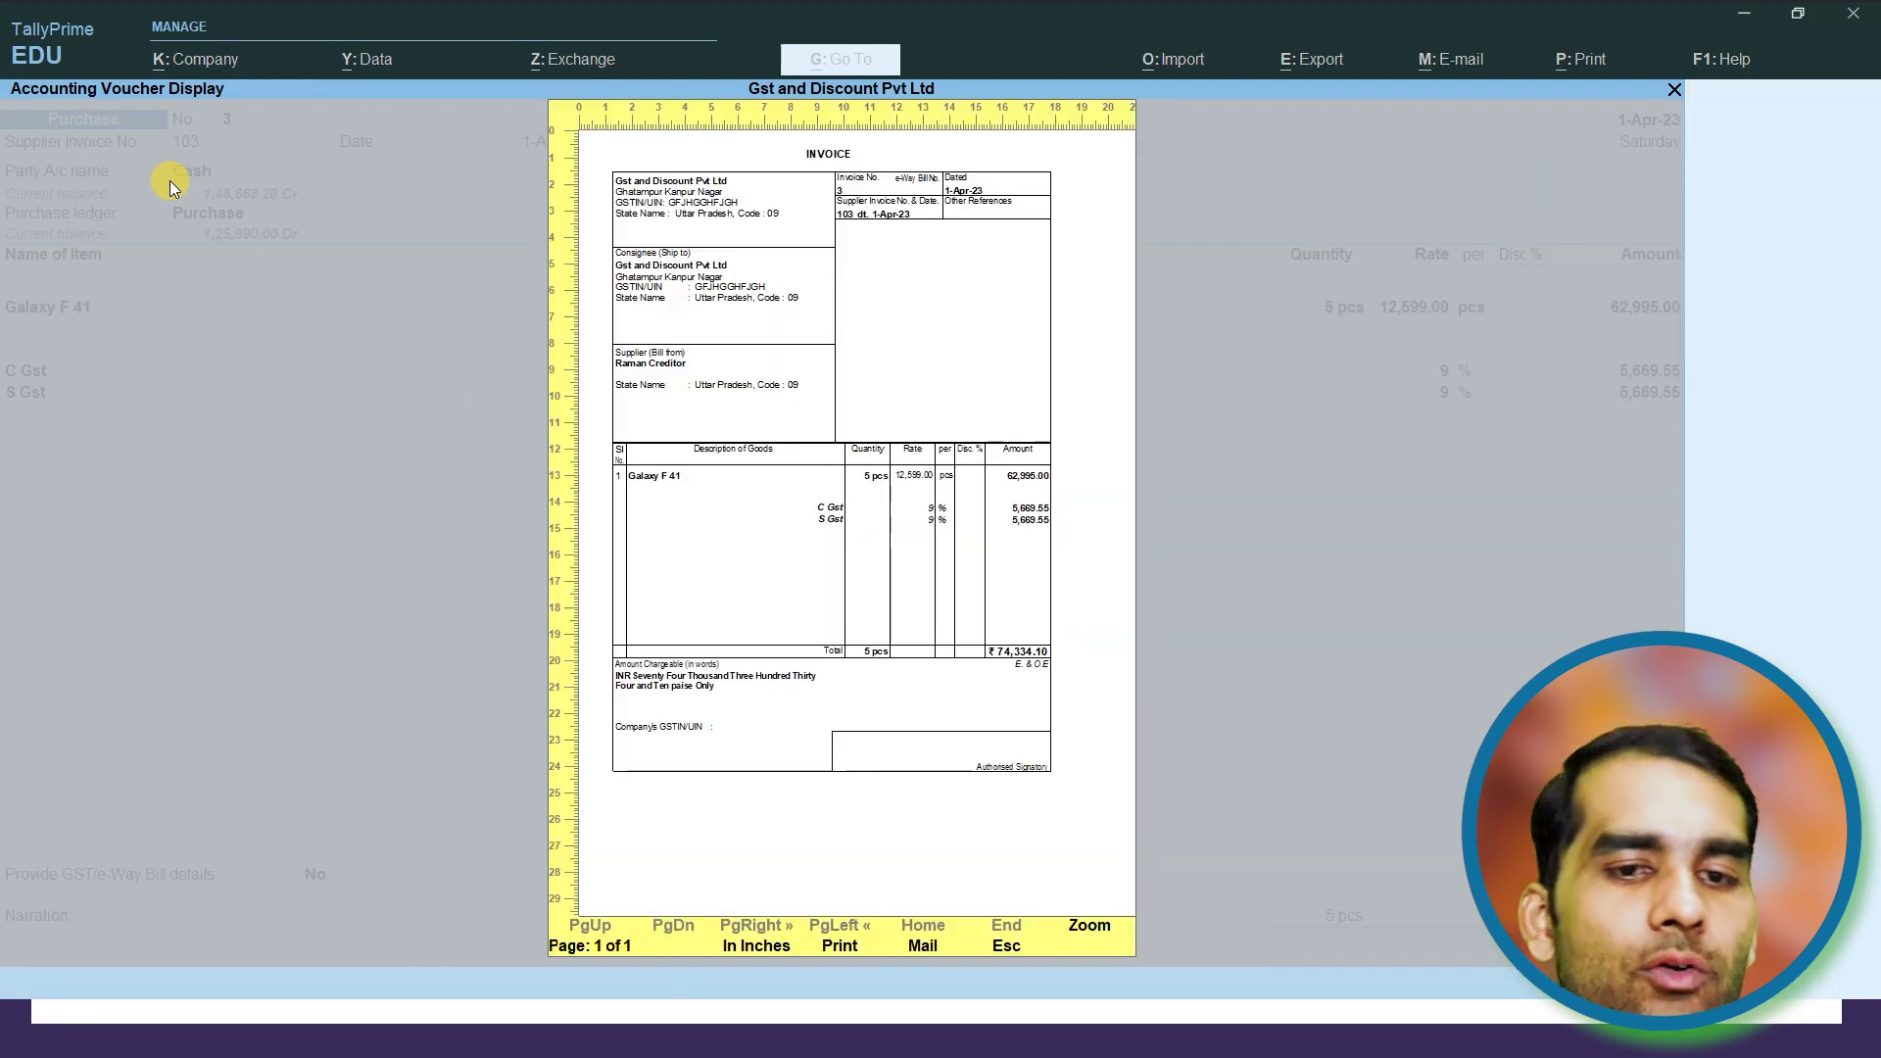
left_click(1089, 924)
scroll(143, 459, "down", 1)
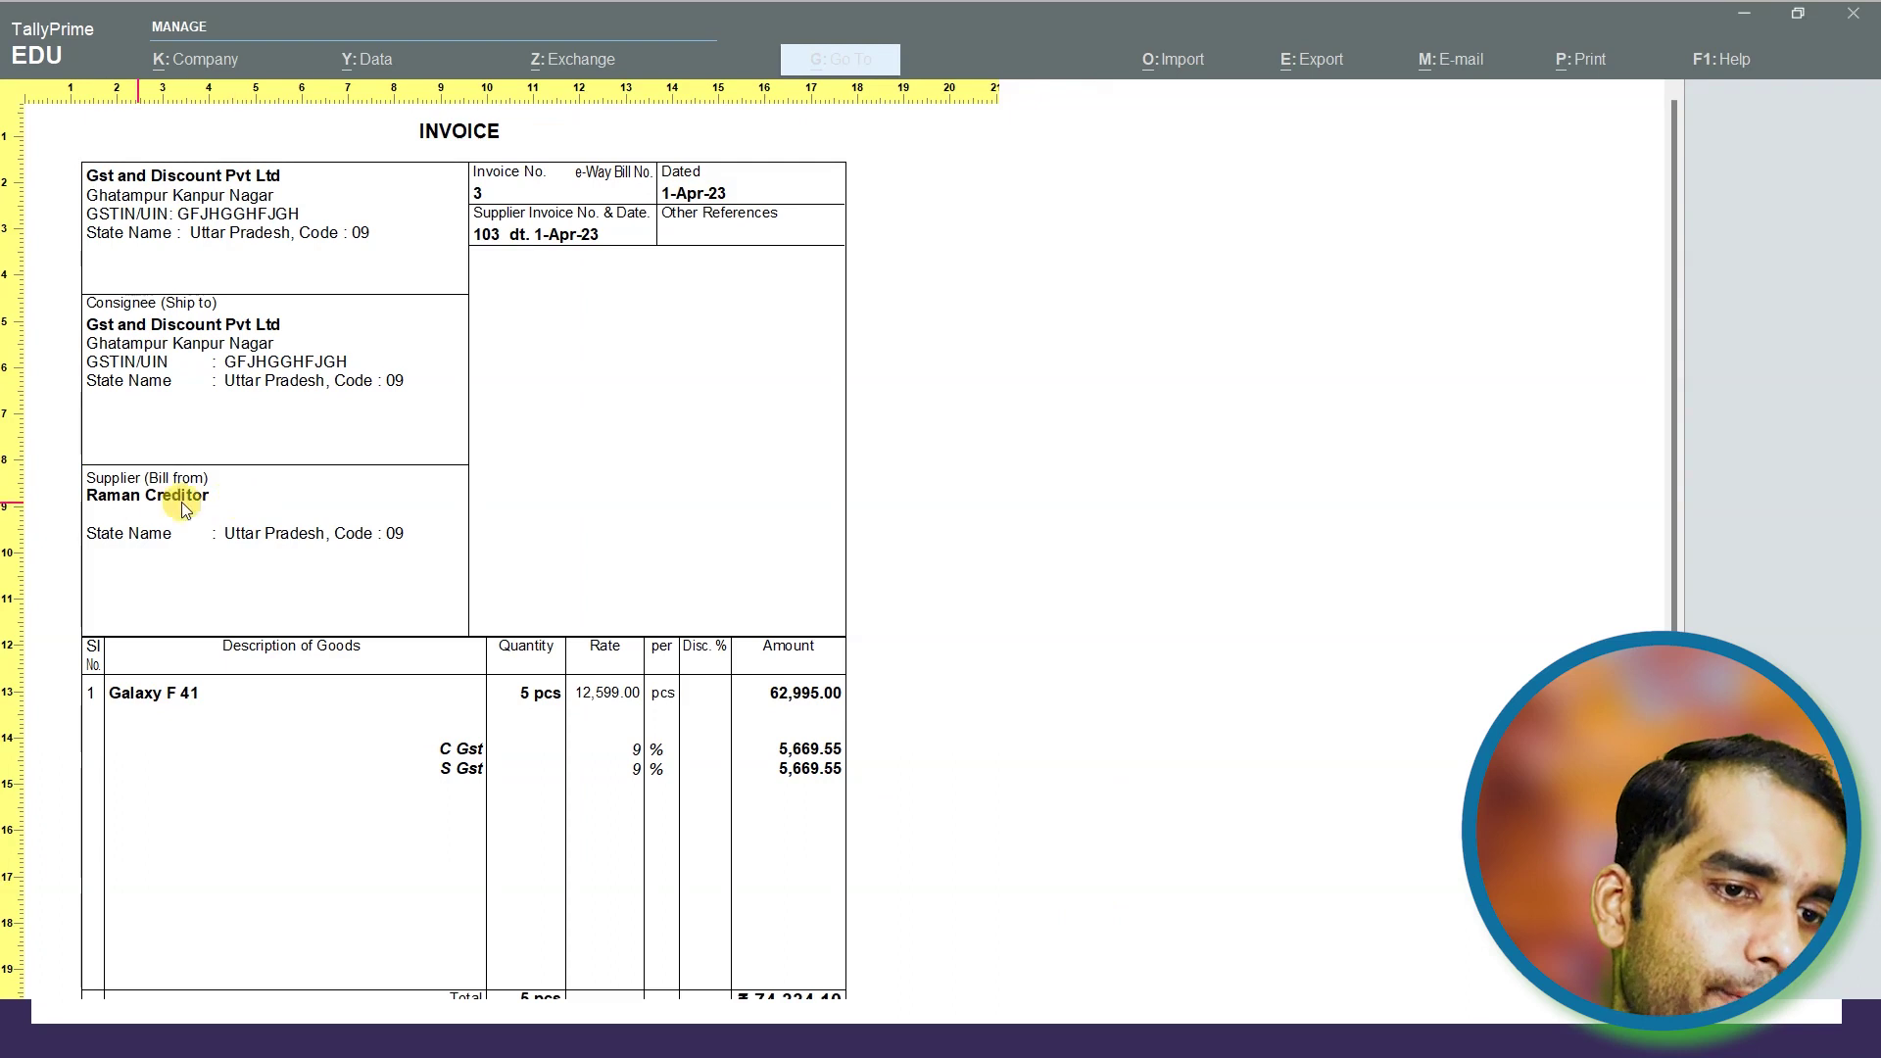